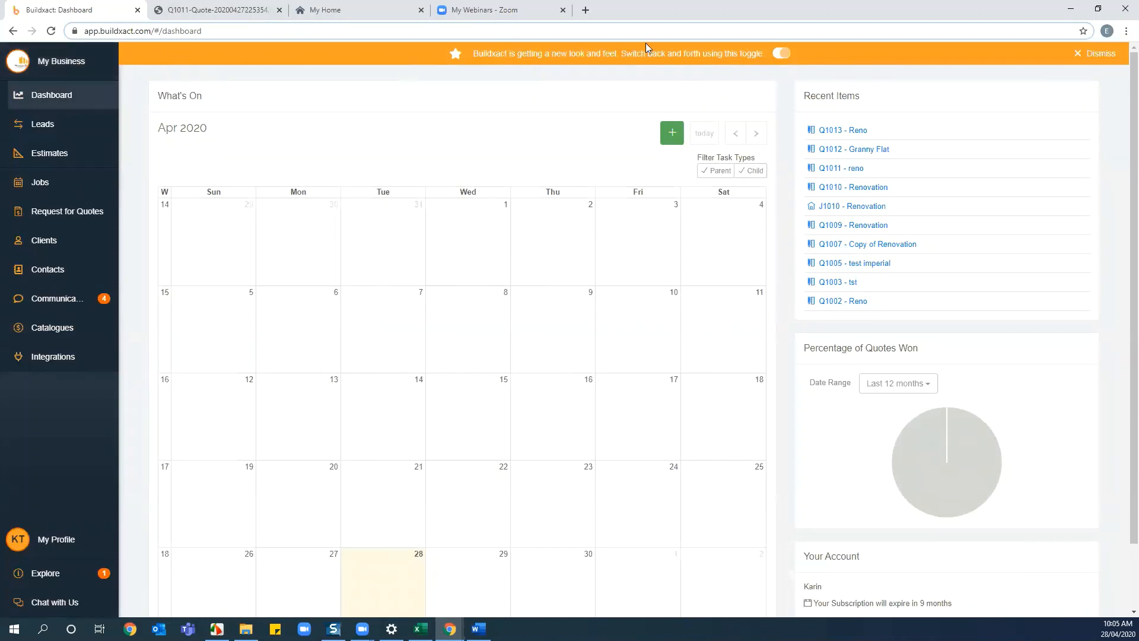
# Step: Open the business account's Business Details page and review the logos, contact details, gallery, other settings and brand colours
pyautogui.click(789, 54)
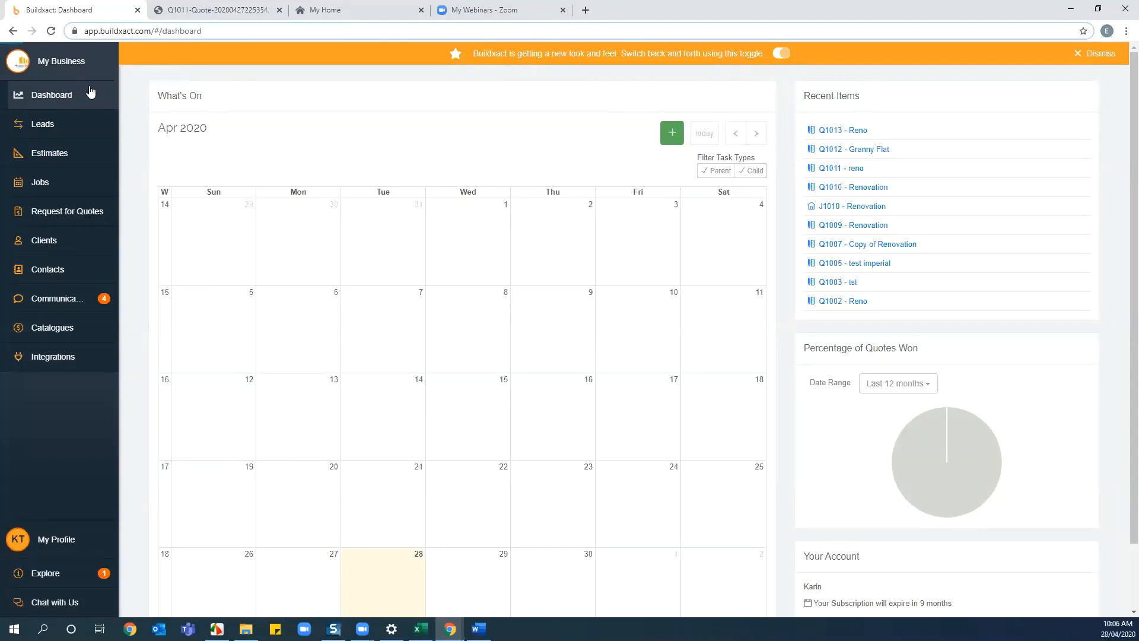
pyautogui.click(48, 63)
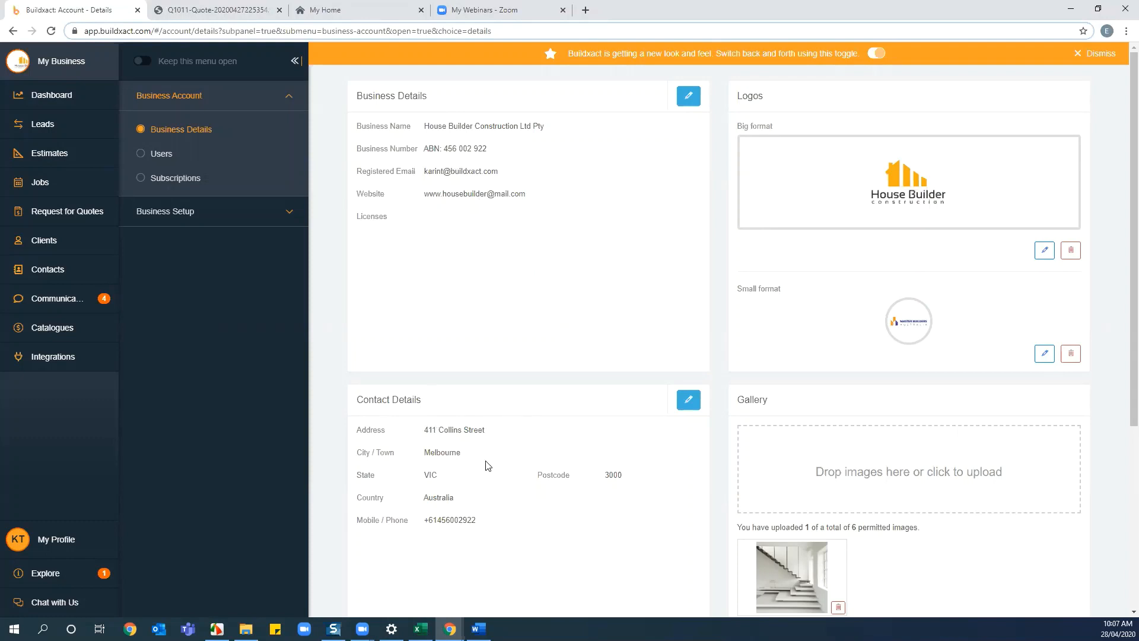
pyautogui.scroll(-2, 1122, 397)
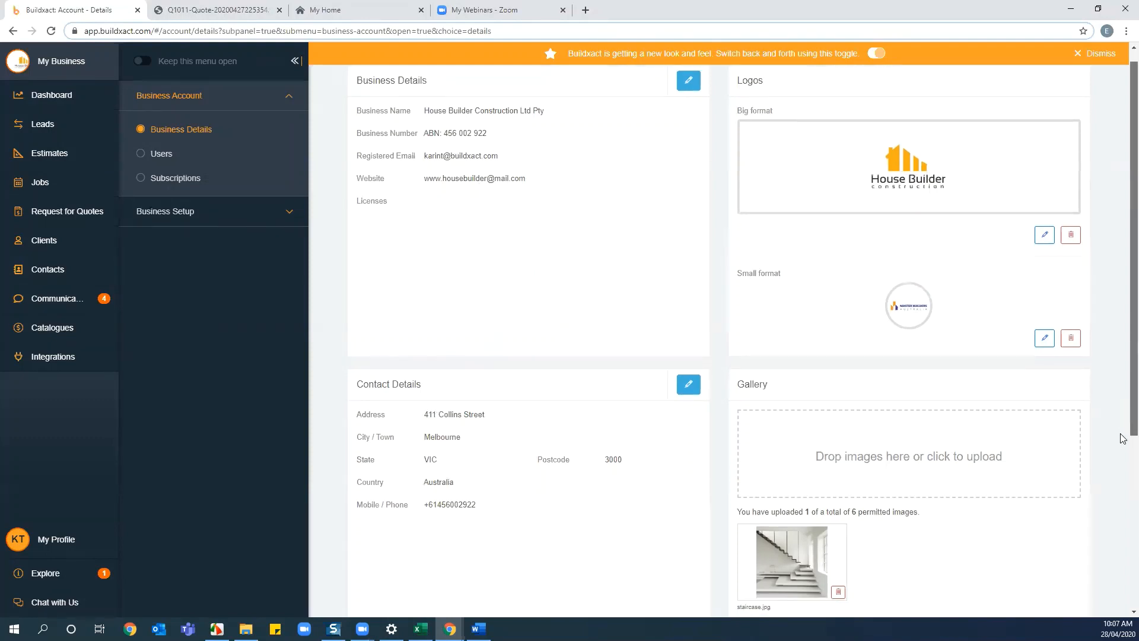
pyautogui.scroll(-2, 1121, 454)
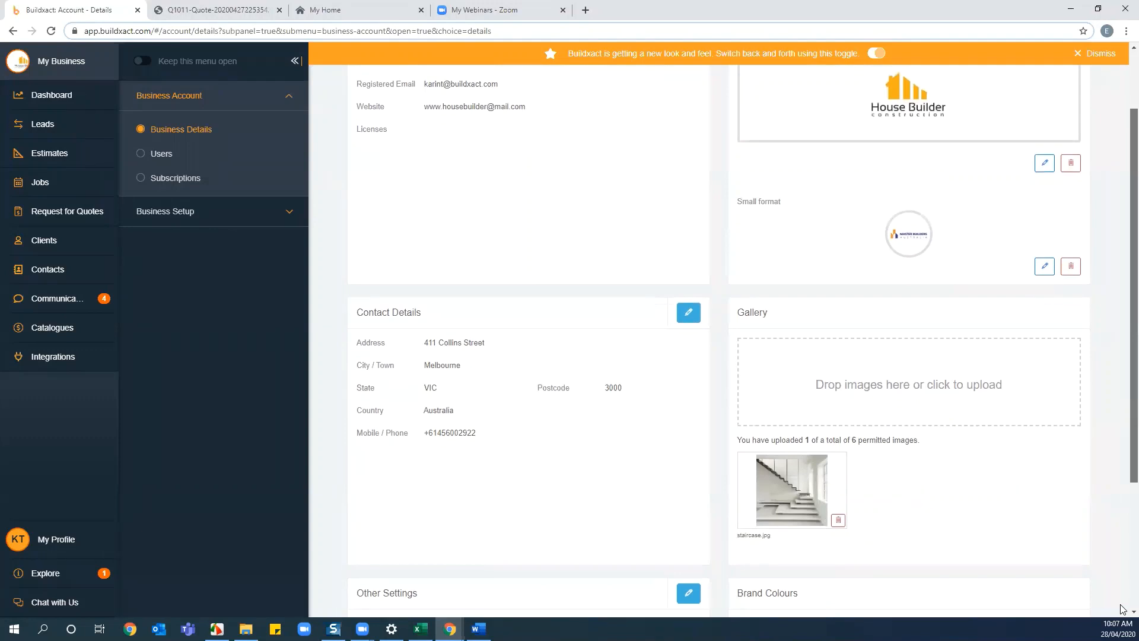
pyautogui.scroll(-3, 521, 446)
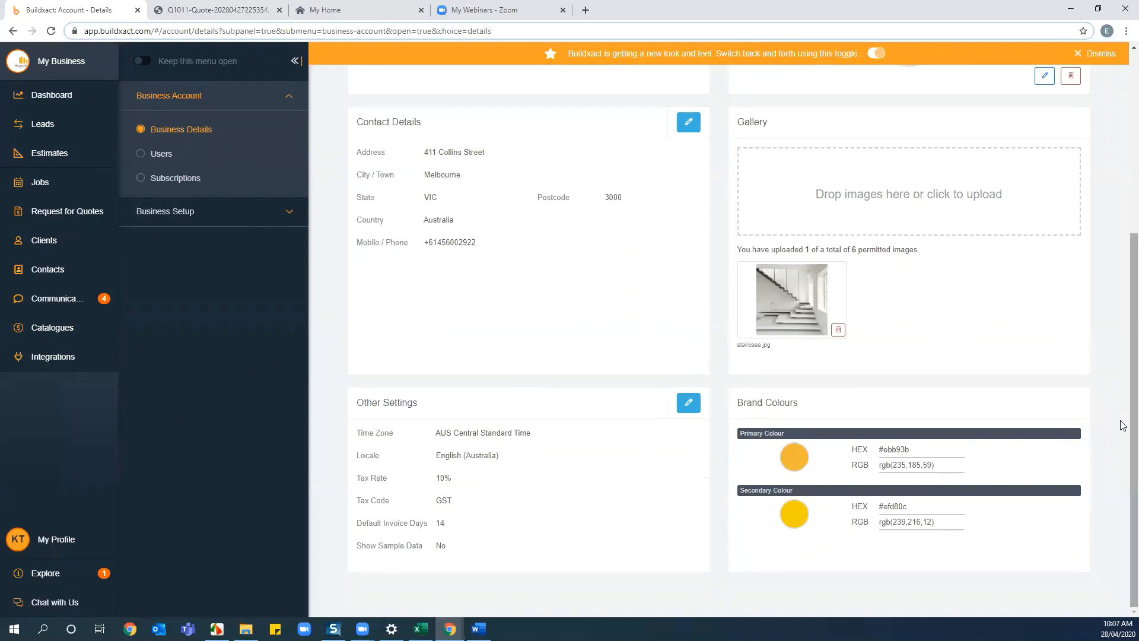
pyautogui.scroll(3, 1123, 425)
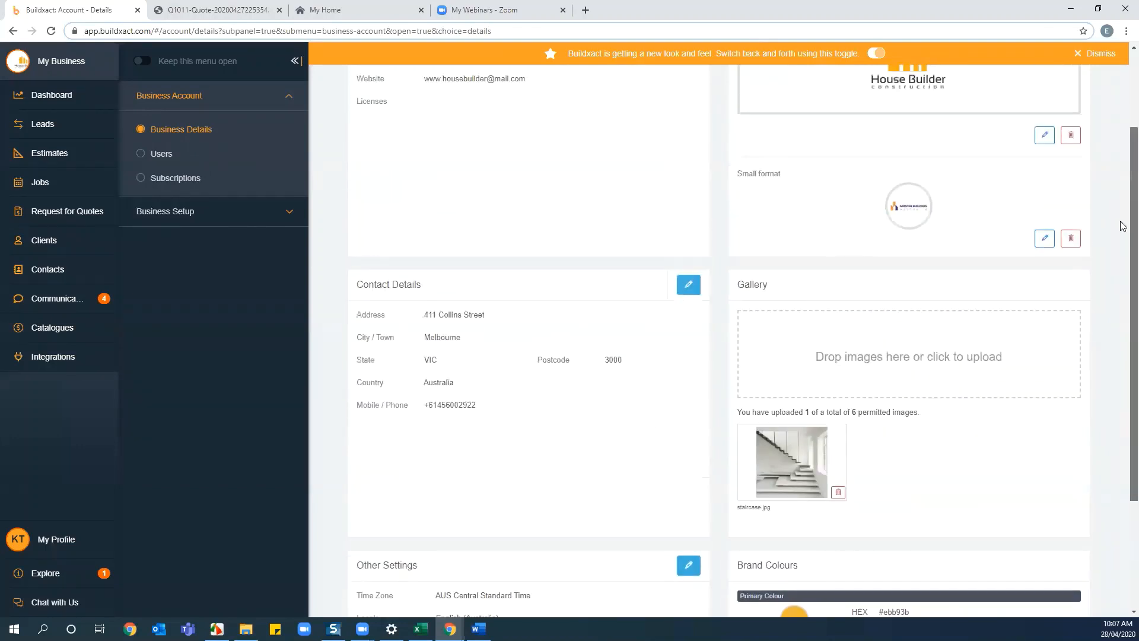
pyautogui.scroll(2, 872, 198)
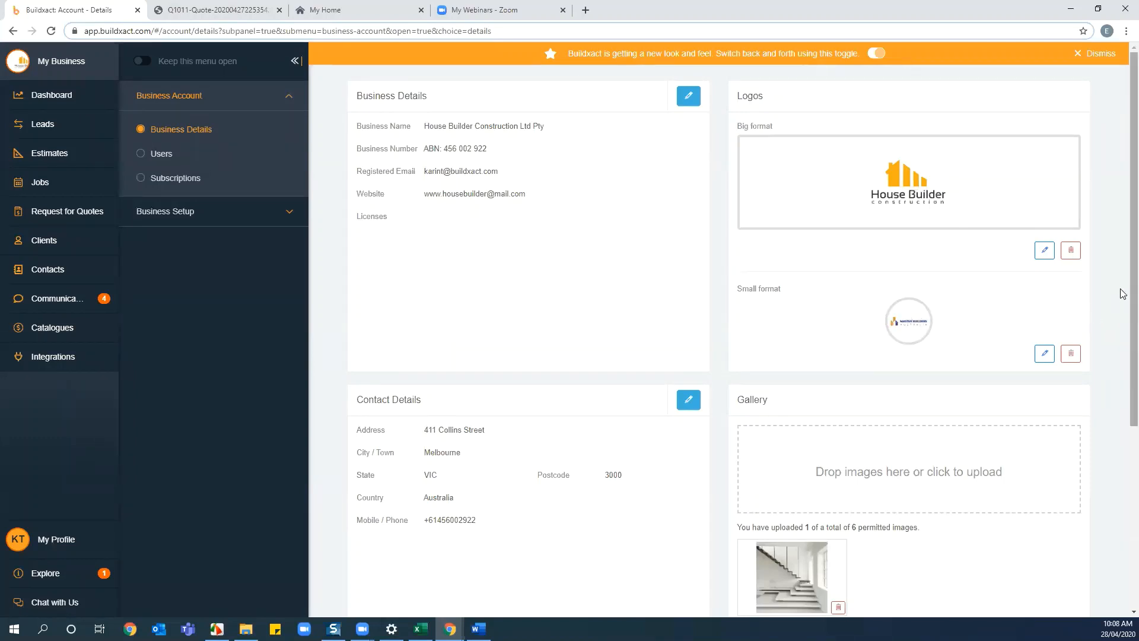
pyautogui.scroll(-1, 1121, 308)
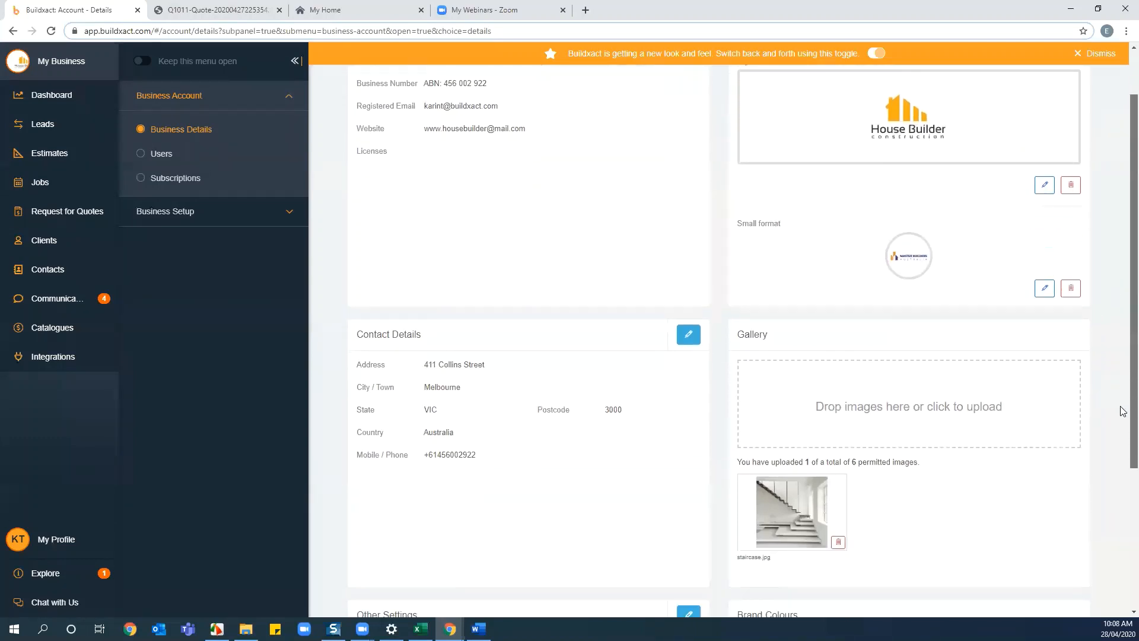
pyautogui.scroll(-2, 766, 356)
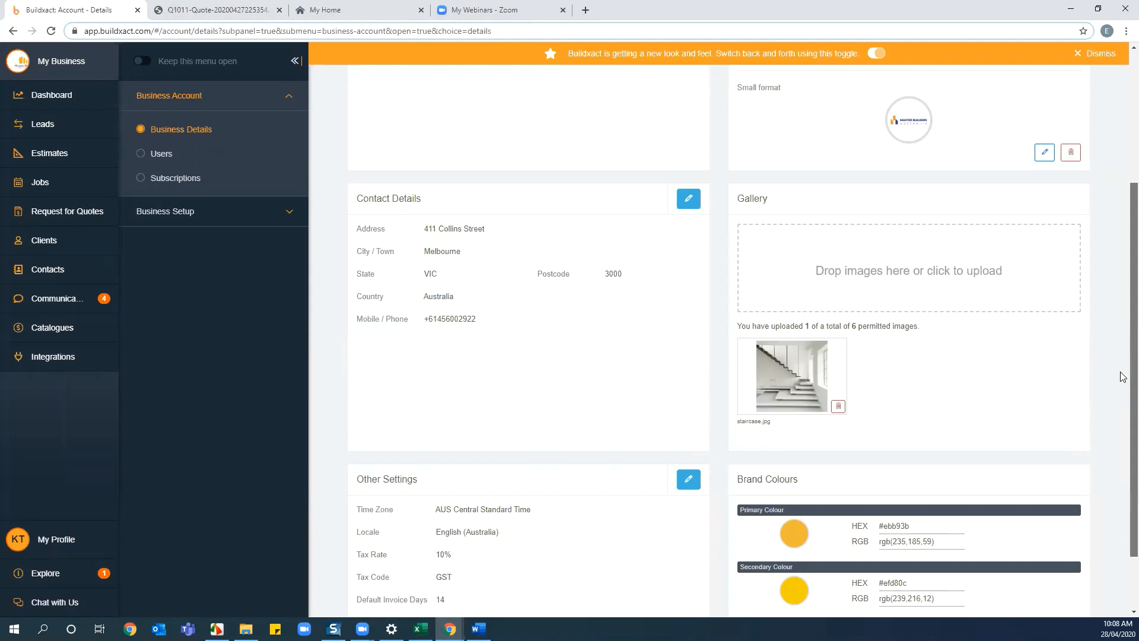
pyautogui.scroll(-1, 1121, 458)
pyautogui.scroll(-1, 1121, 457)
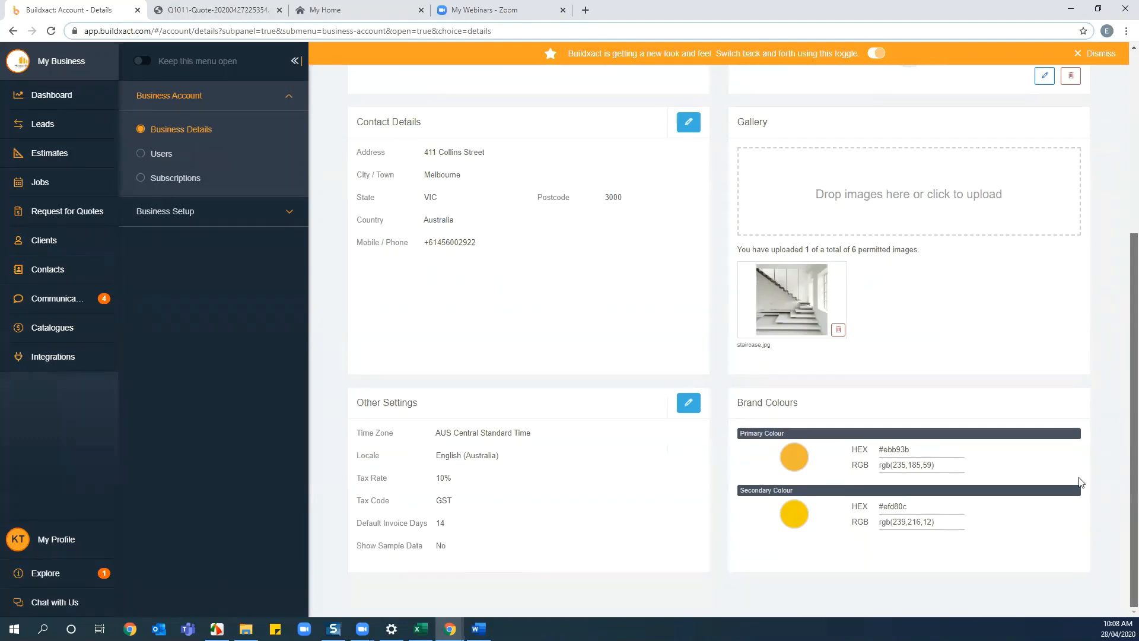
# Step: Open the primary brand colour's picker, accept #ebb93b and collapse the business submenu
pyautogui.click(795, 457)
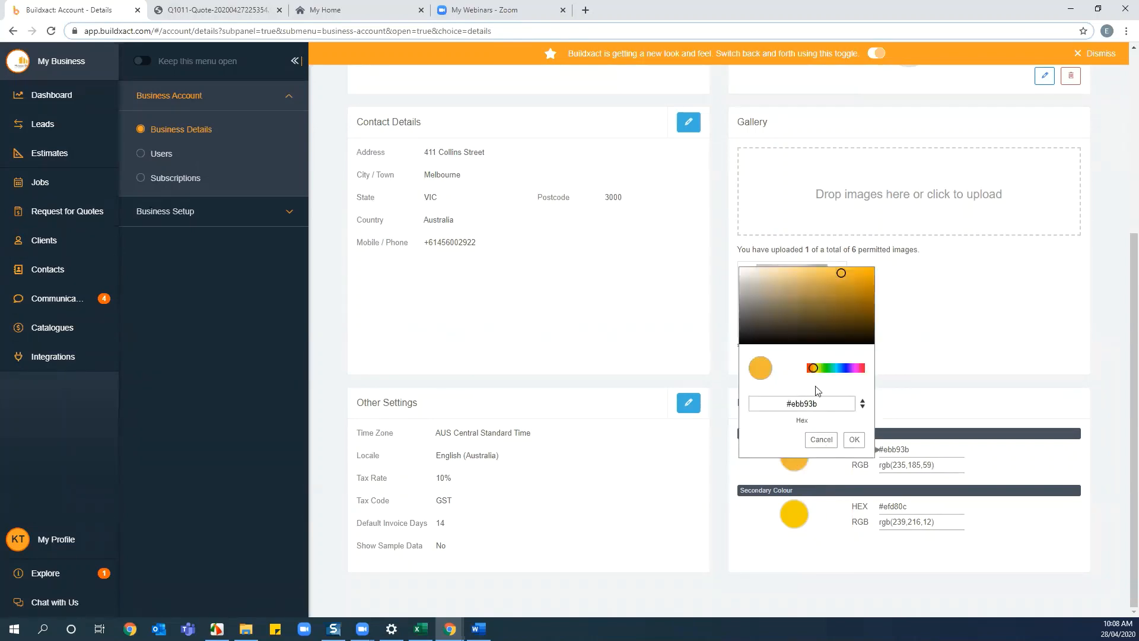
pyautogui.click(854, 440)
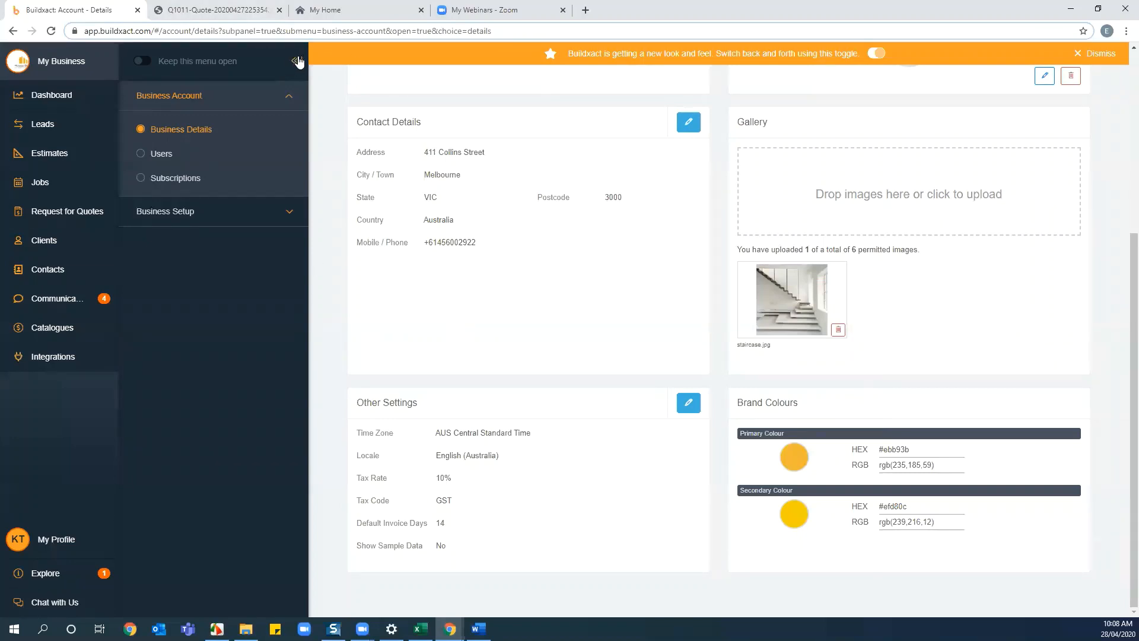
pyautogui.click(296, 61)
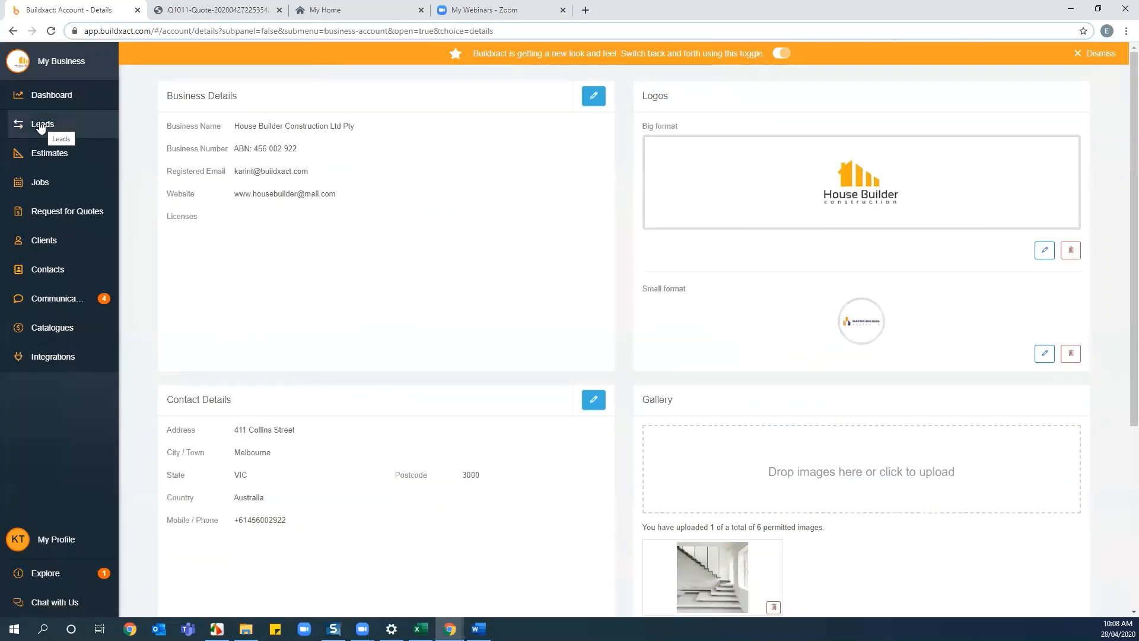
# Step: Open the lead in the New stage, review its client and project details, and view the client's My Home portal
pyautogui.click(41, 128)
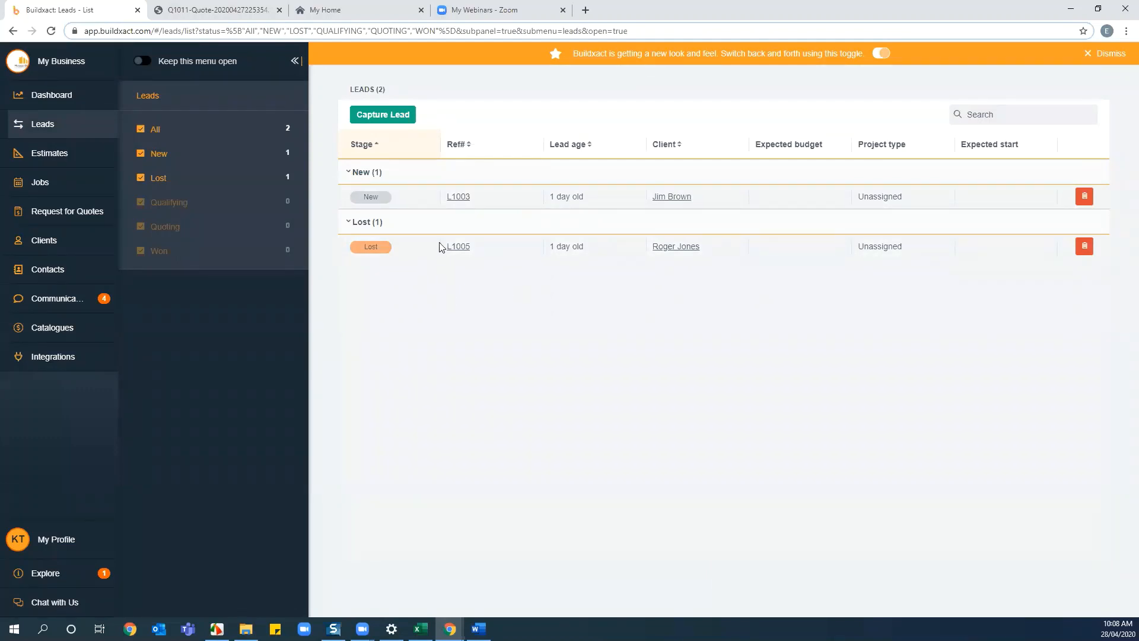
pyautogui.click(670, 197)
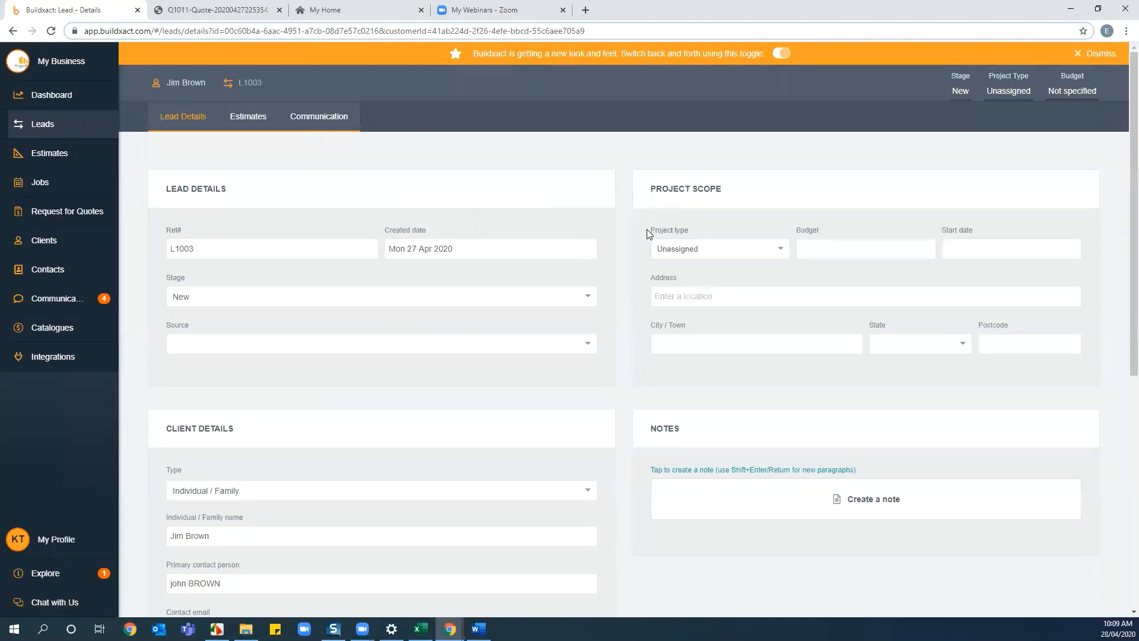
pyautogui.scroll(-6, 623, 280)
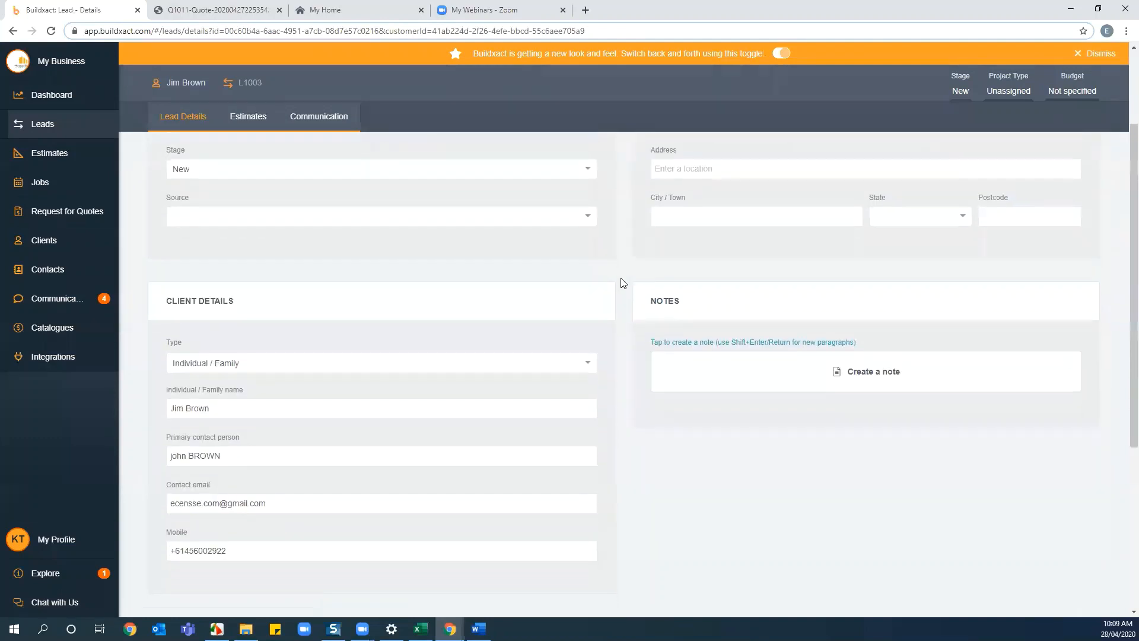
pyautogui.scroll(-1, 648, 478)
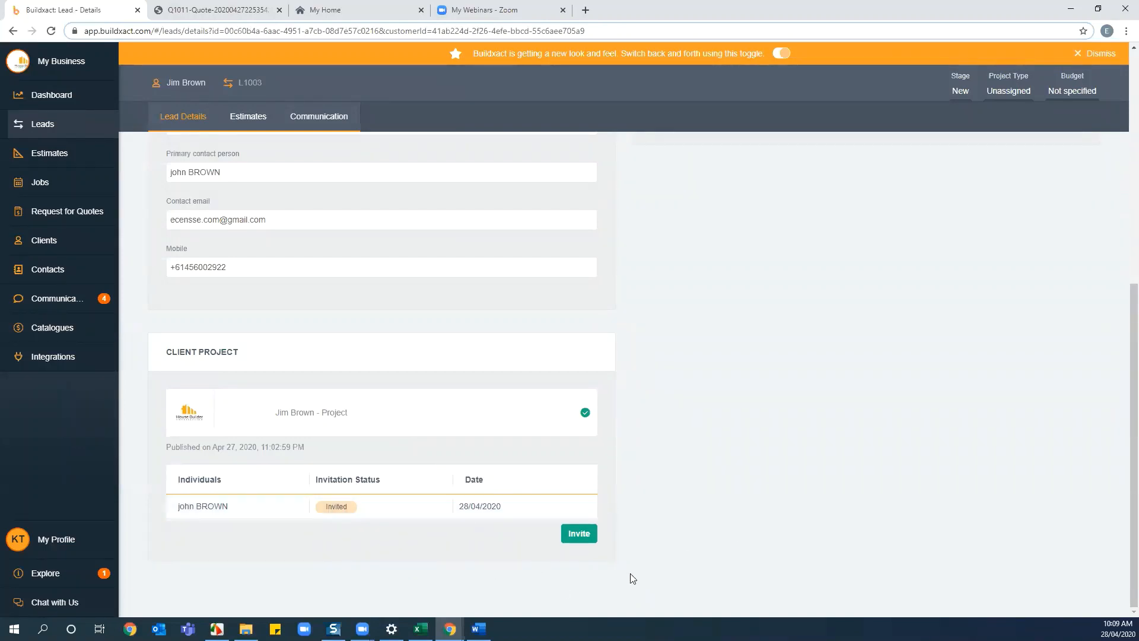
pyautogui.click(350, 13)
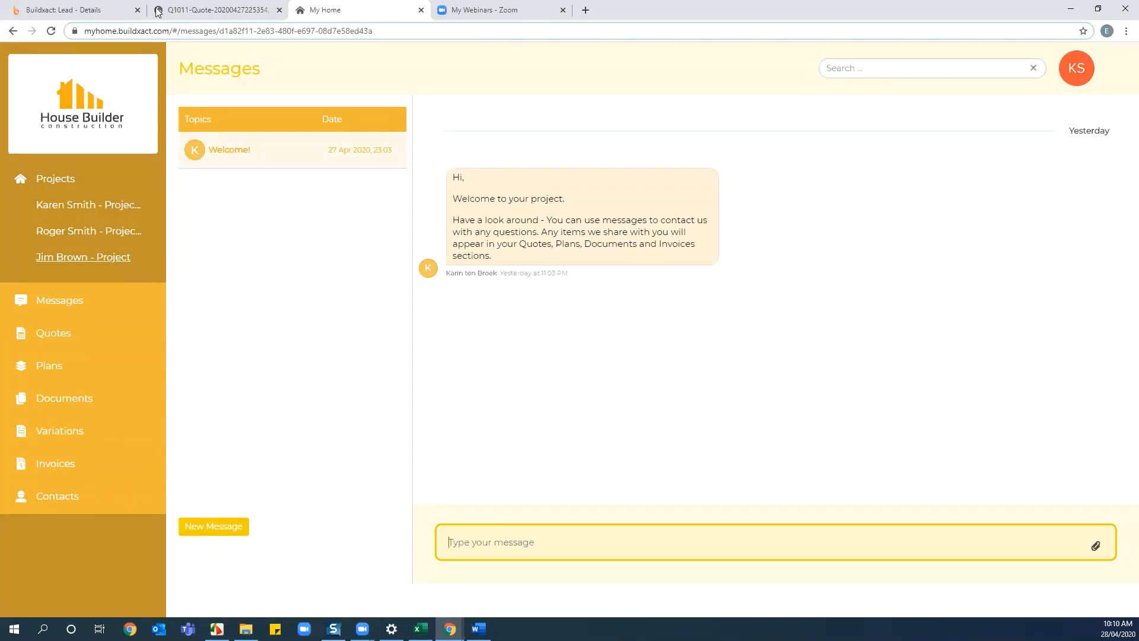
# Step: Return to Buildxact and open the House Builder price list in the catalogues to examine its items and images
pyautogui.click(81, 14)
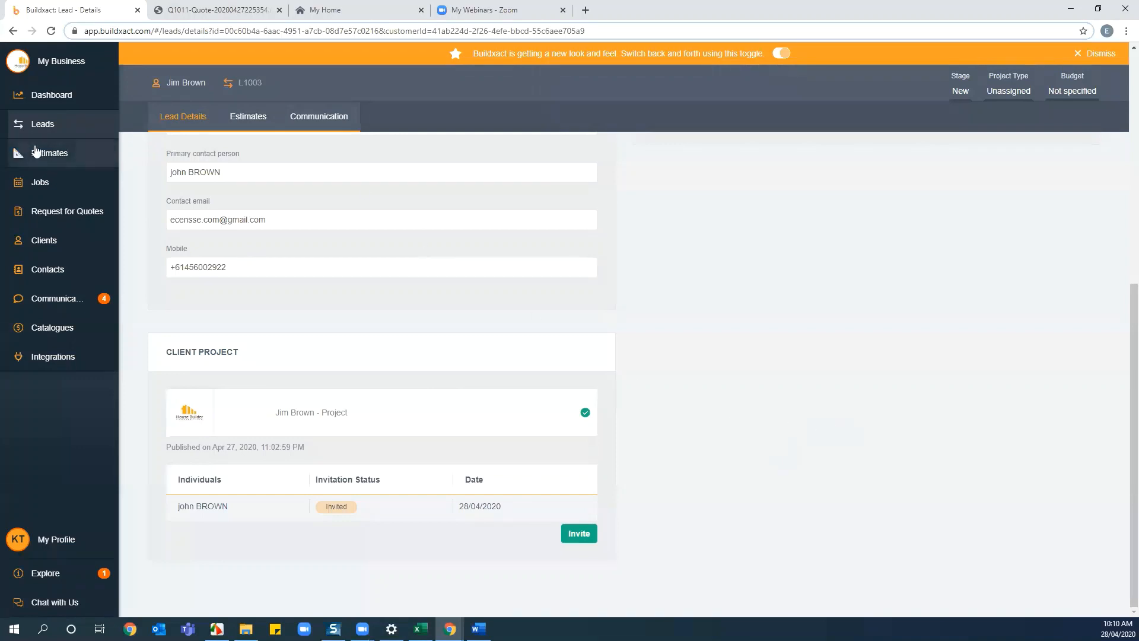
pyautogui.click(55, 329)
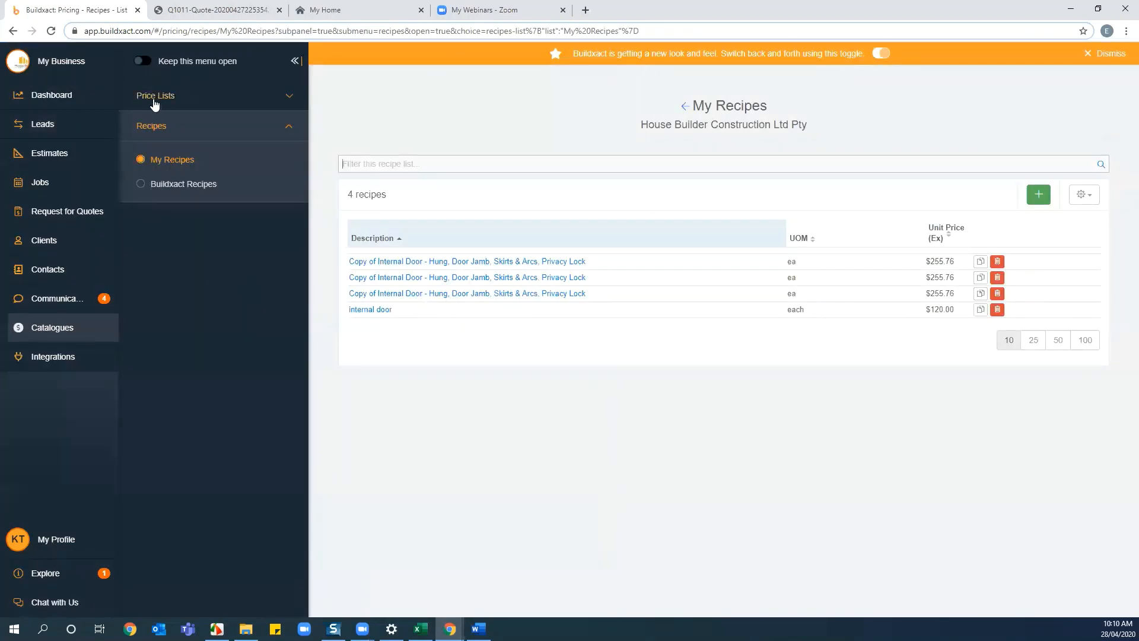
pyautogui.click(155, 95)
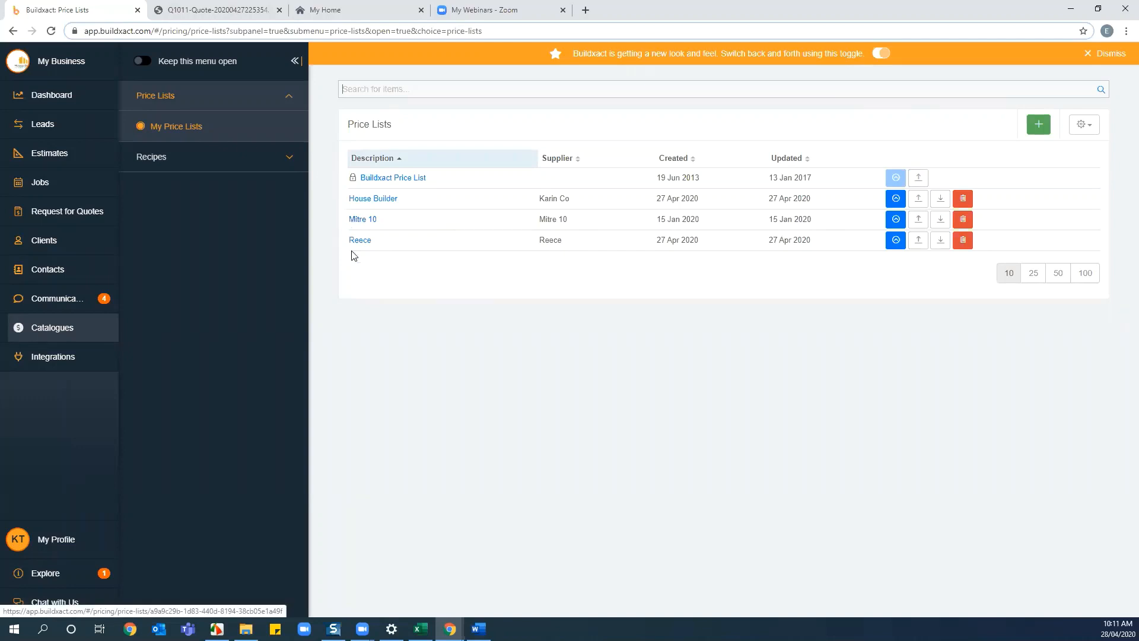
pyautogui.click(375, 201)
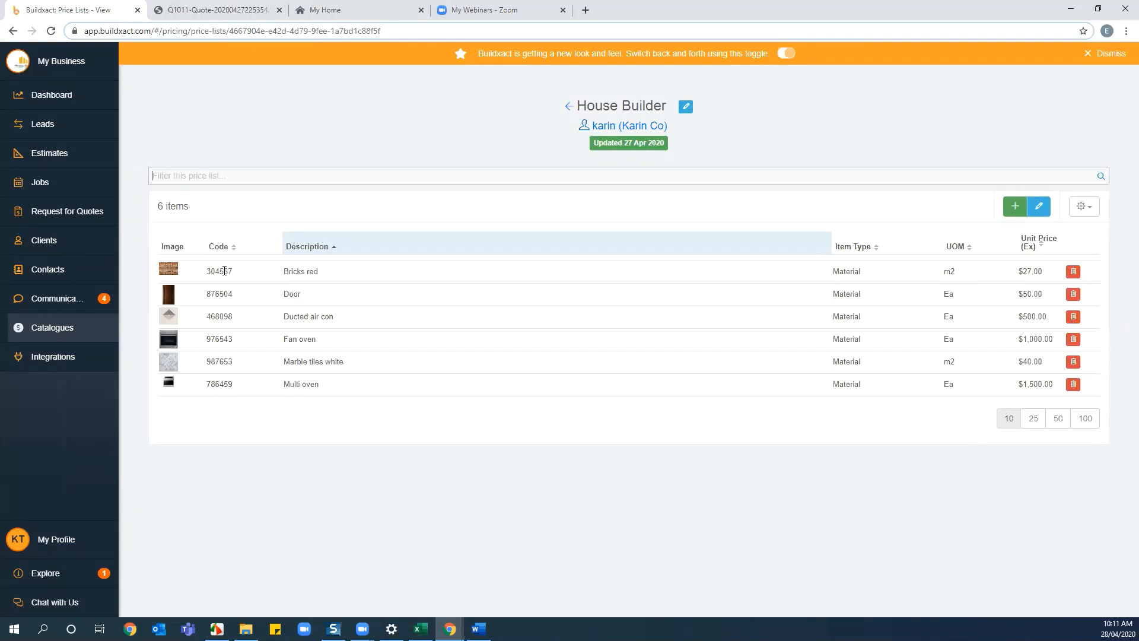
pyautogui.moveTo(170, 276)
pyautogui.moveTo(171, 343)
pyautogui.moveTo(169, 389)
# Step: Open My Recipes and view the blank new recipe form, closing it without saving
pyautogui.click(54, 332)
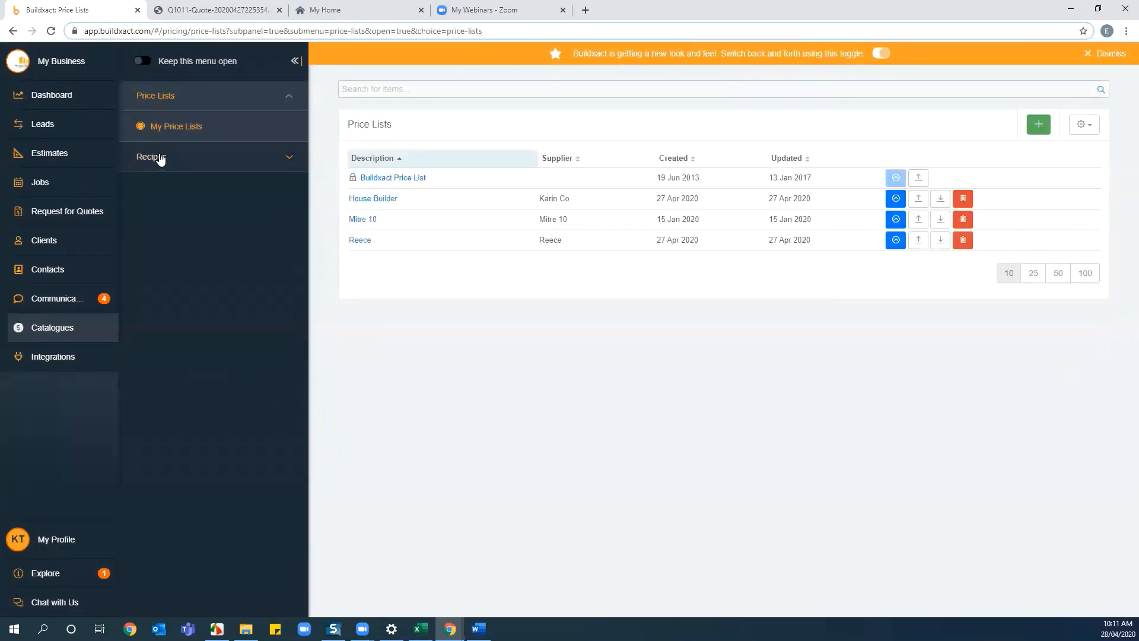
pyautogui.click(156, 157)
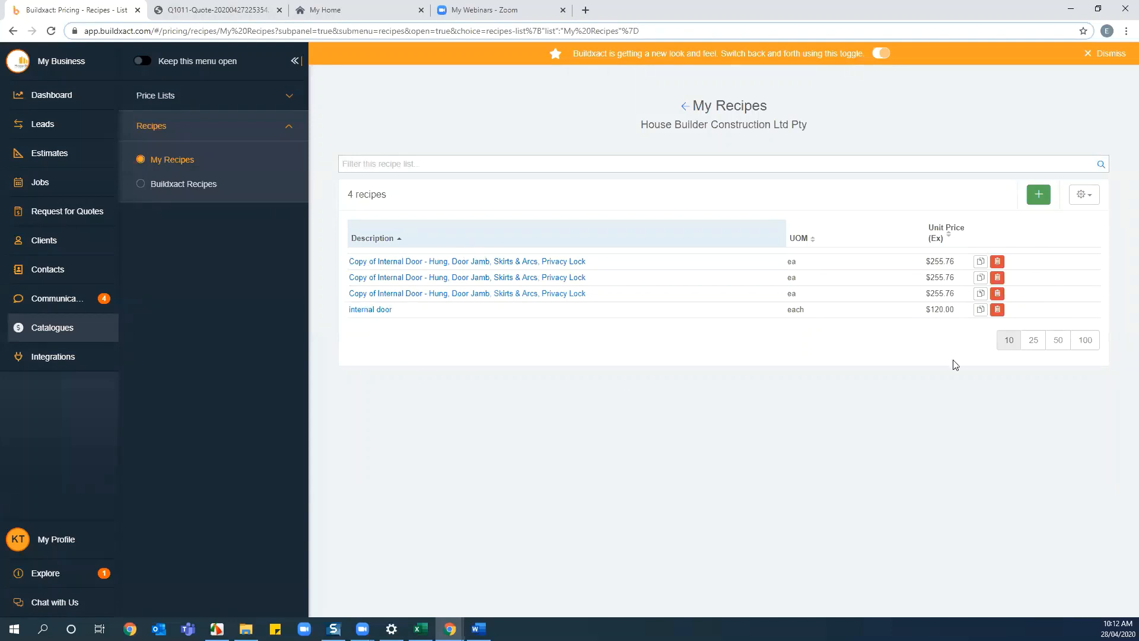
pyautogui.click(1037, 196)
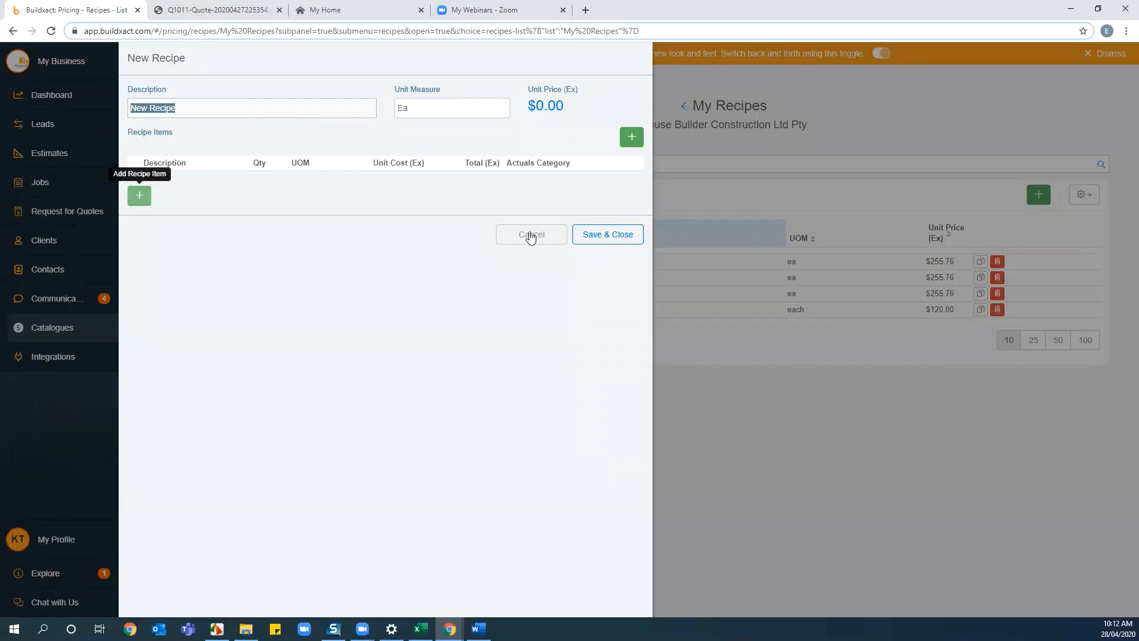
pyautogui.click(670, 388)
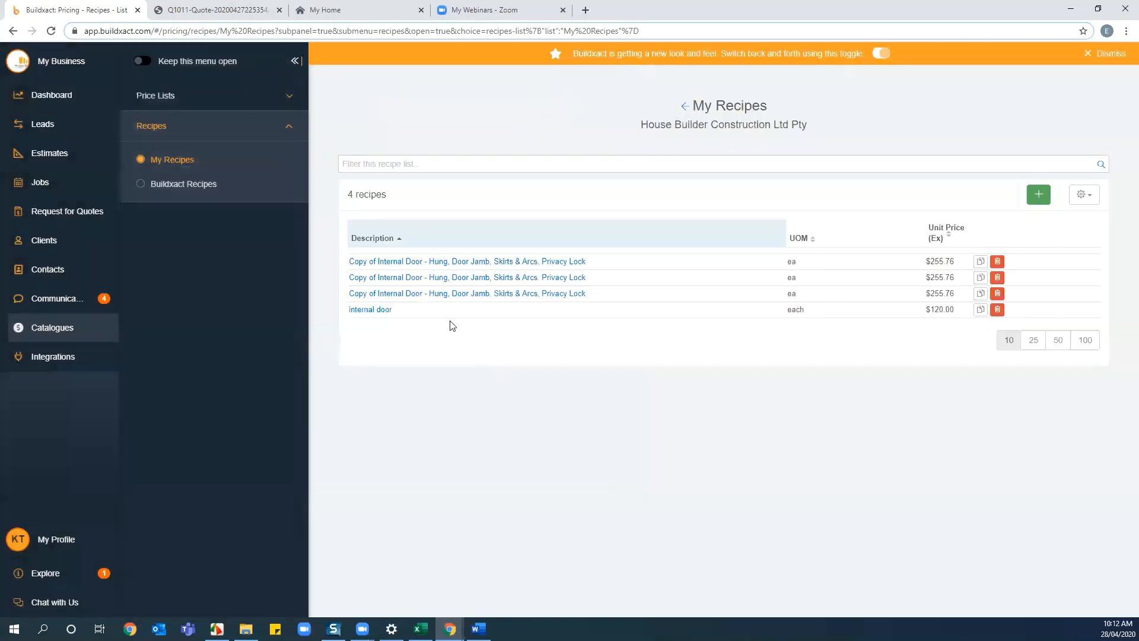
# Step: Examine the items of the "Internal Door - Hung, Door Jamb, Skirts & Arcs, Privacy Lock" recipe in the Doors category of Buildxact Recipes
pyautogui.click(174, 183)
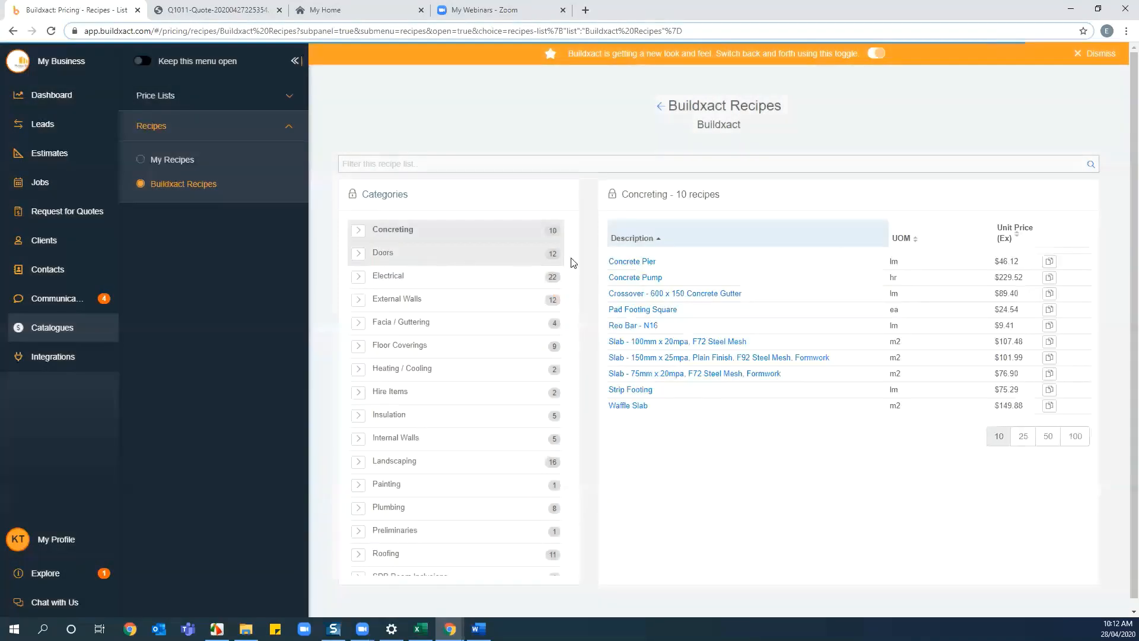
pyautogui.click(362, 258)
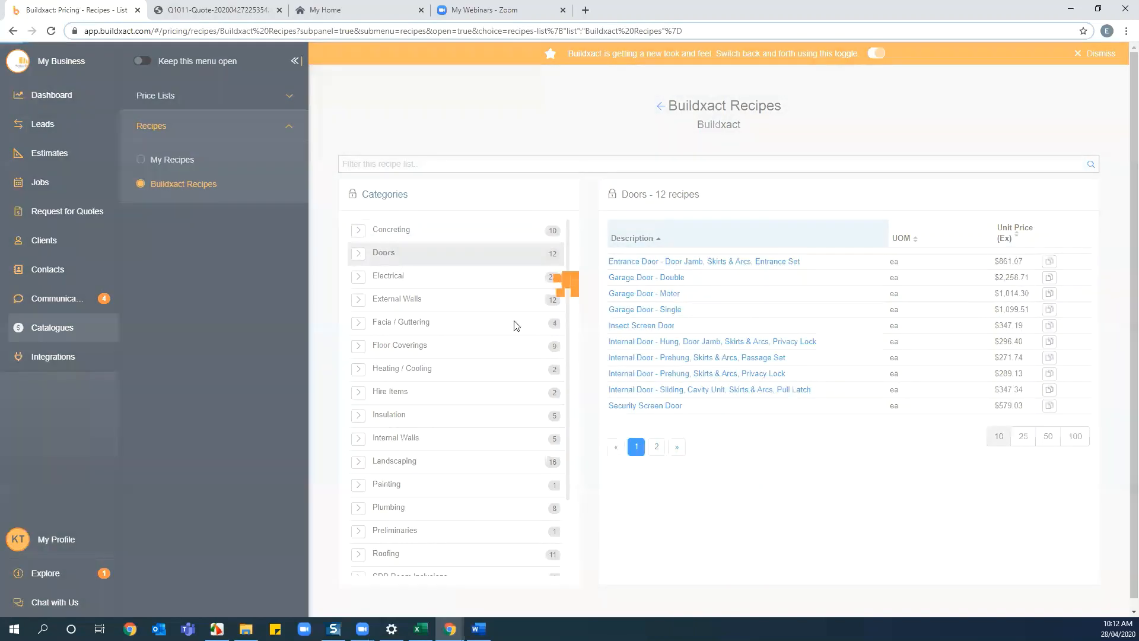
pyautogui.click(674, 343)
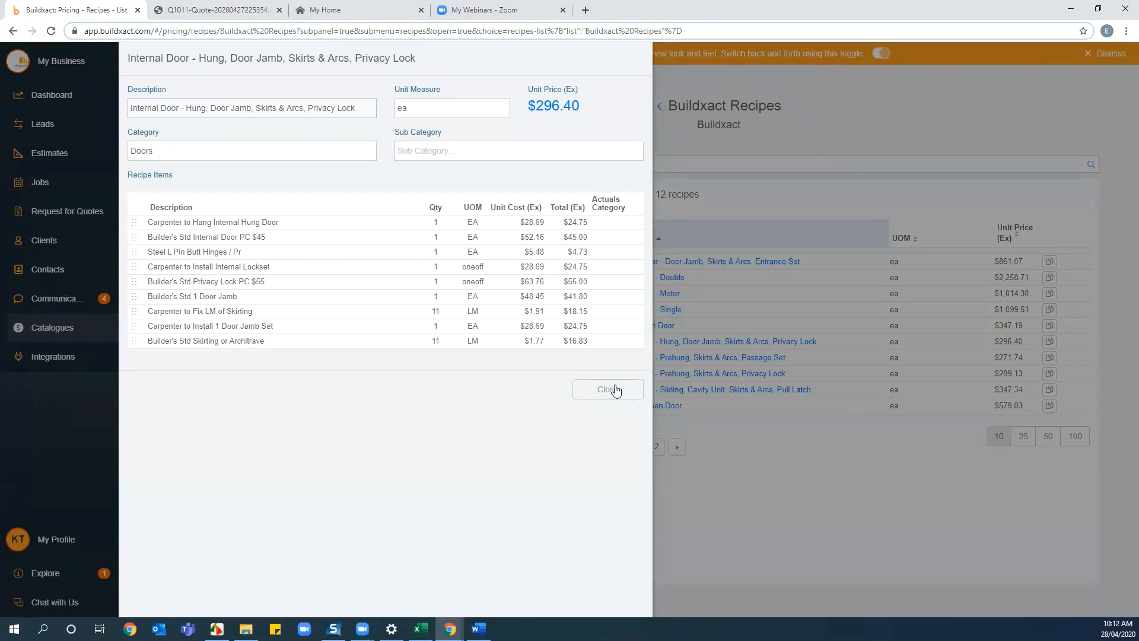
pyautogui.click(861, 334)
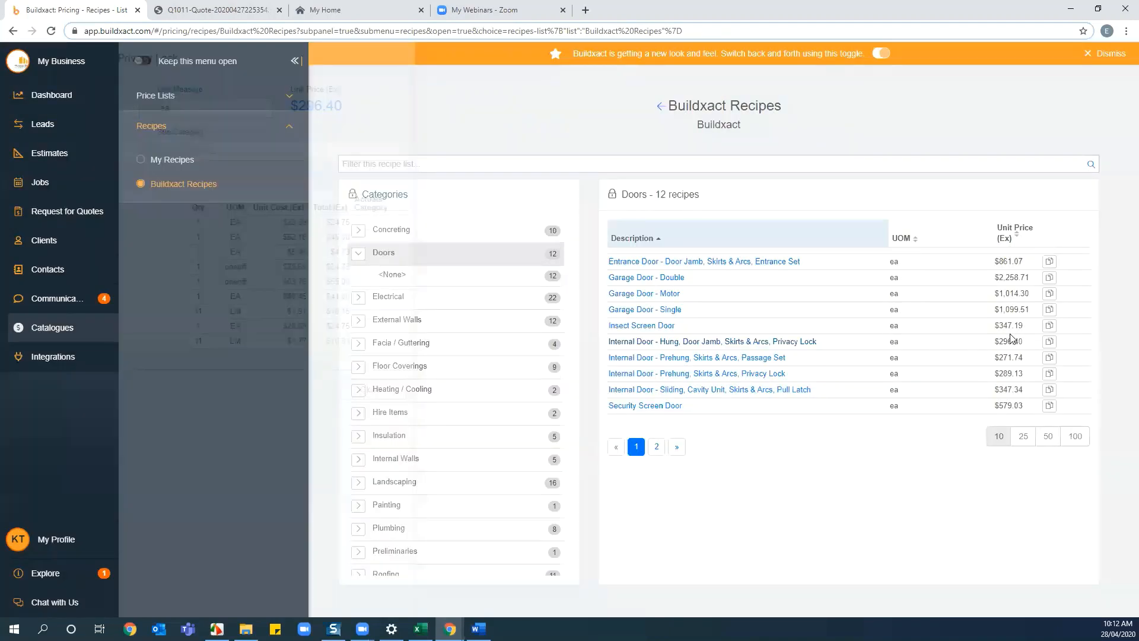
# Step: Copy the hung internal door recipe with privacy lock into My Recipes and open its first item's unit cost for editing
pyautogui.click(1052, 341)
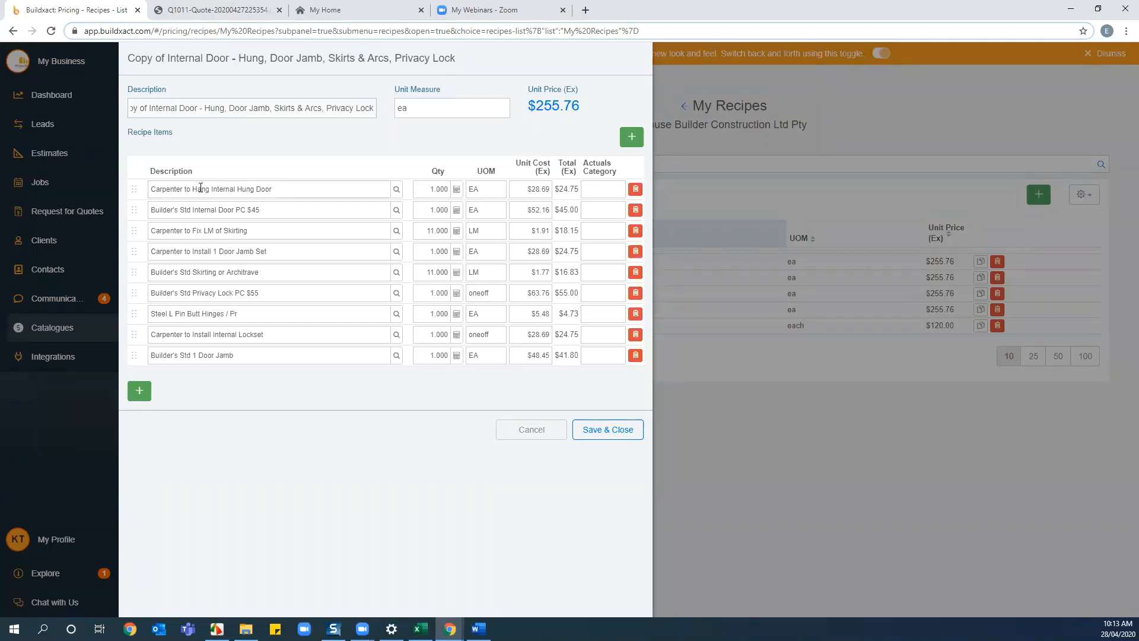
pyautogui.click(491, 191)
pyautogui.click(539, 190)
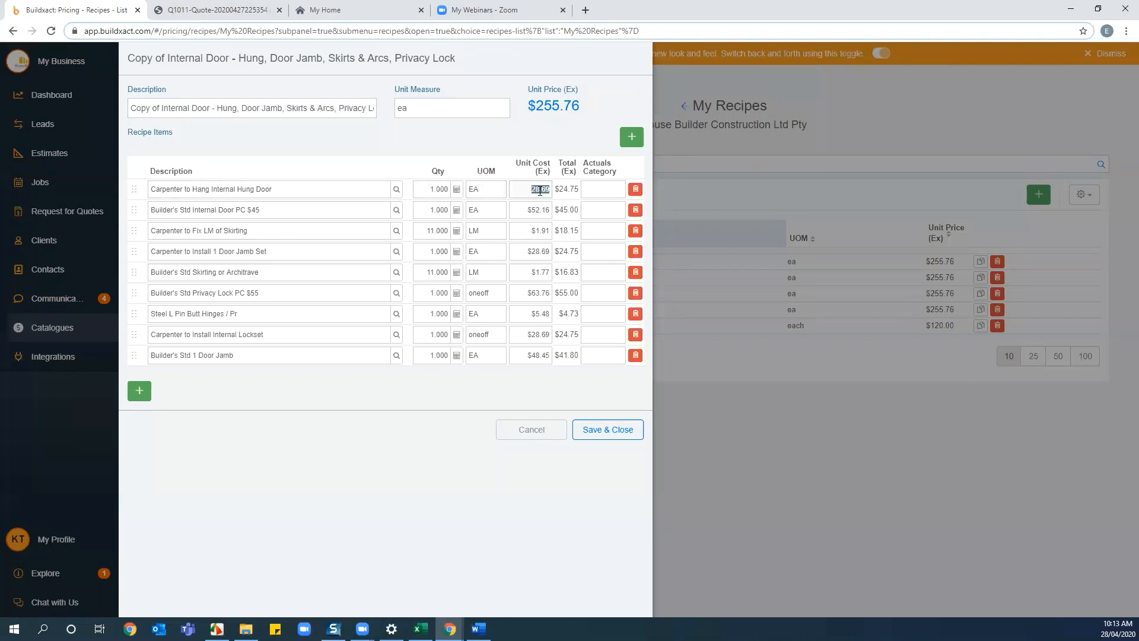
# Step: Add a new item to the copied recipe, move it above "Builder's Std Privacy Lock PC $55", and save and close the recipe
pyautogui.click(420, 403)
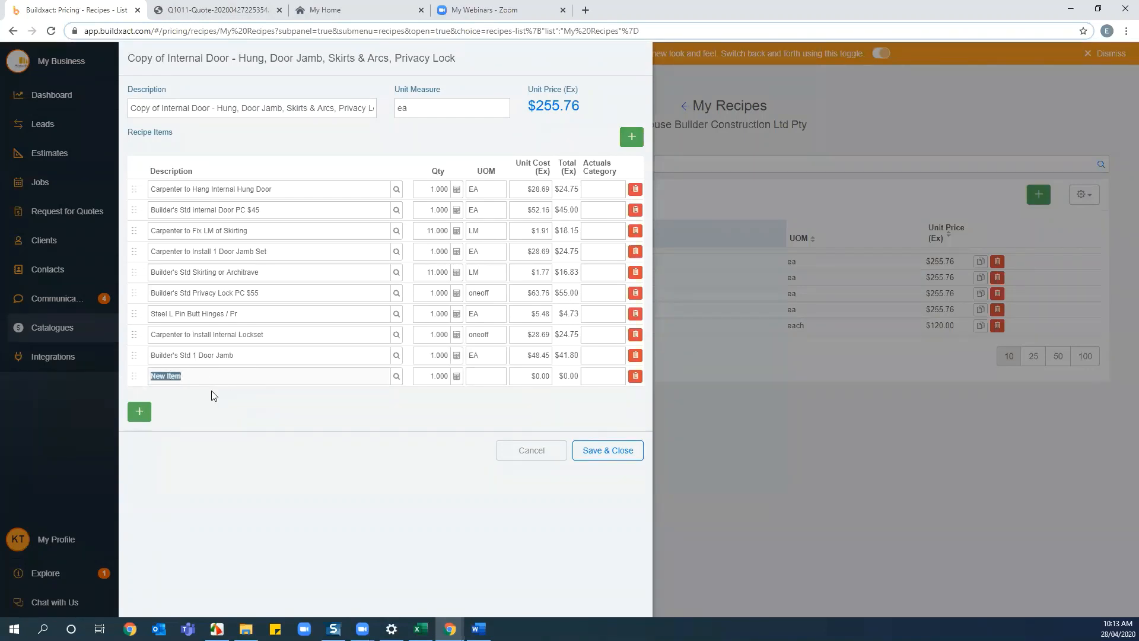
pyautogui.click(136, 378)
pyautogui.moveTo(136, 378); pyautogui.dragTo(132, 290)
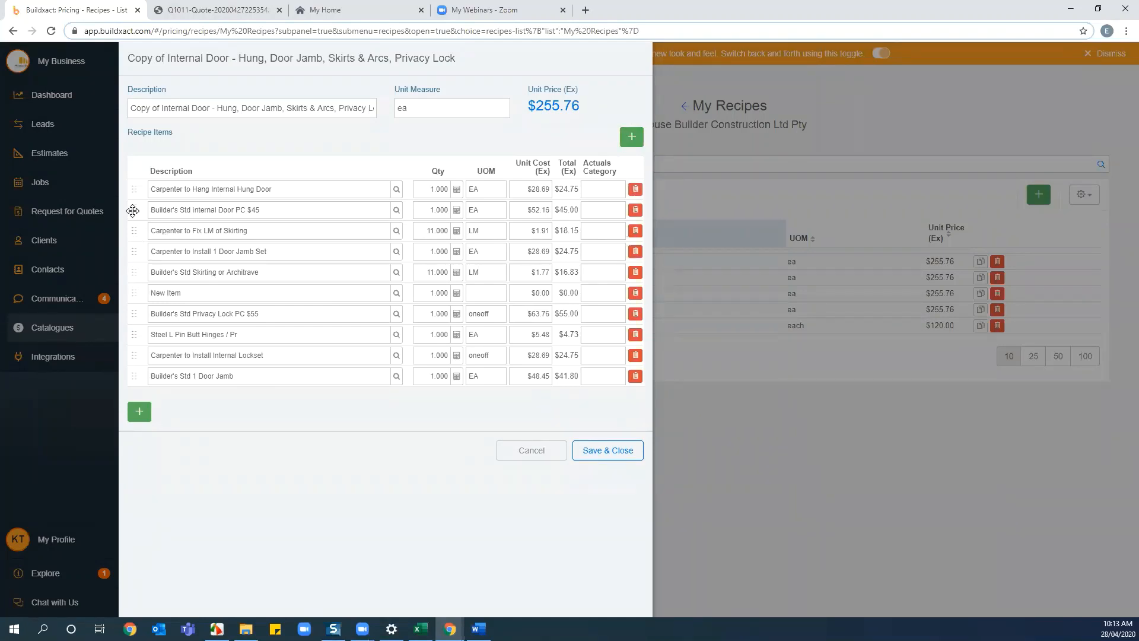
pyautogui.click(604, 454)
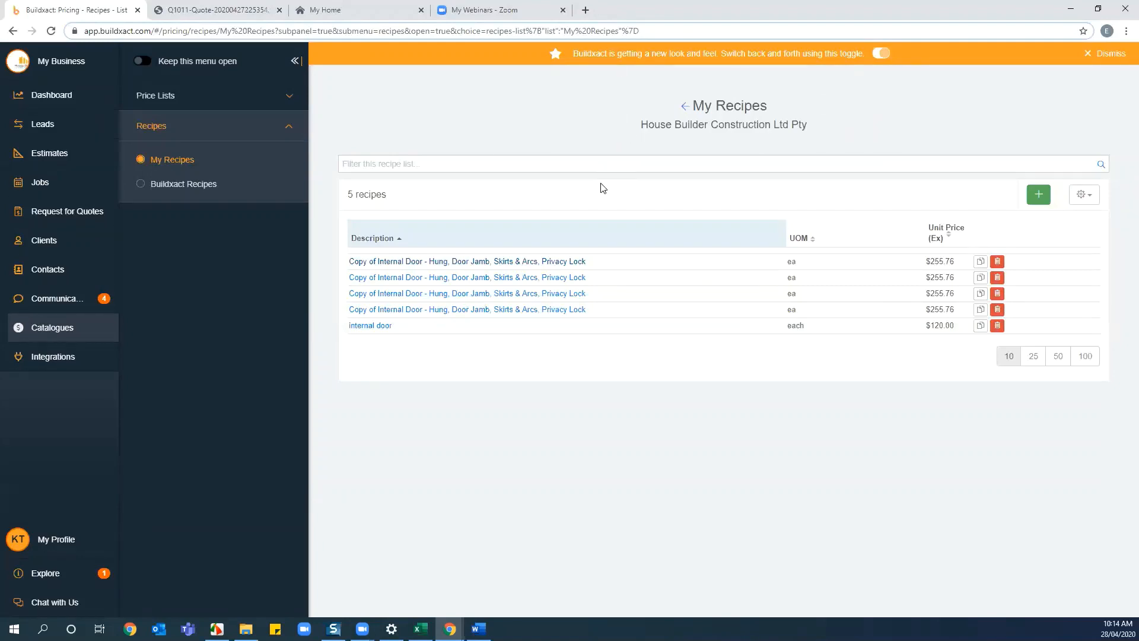
# Step: View the estimates list and the estimate templates list, returning to the estimates list
pyautogui.click(61, 154)
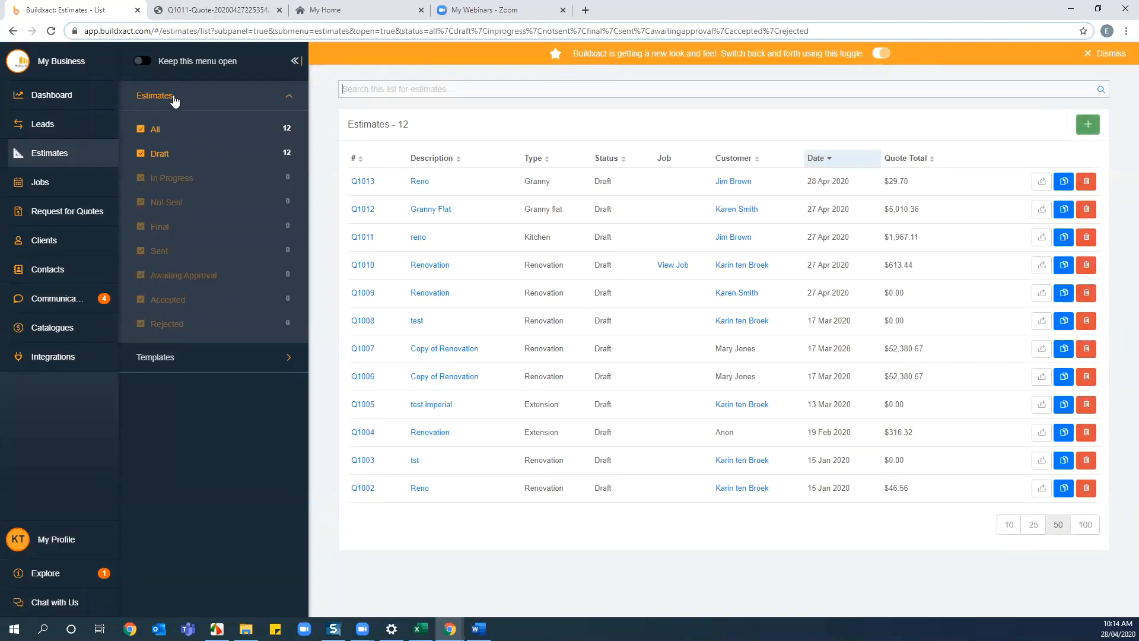
pyautogui.click(161, 358)
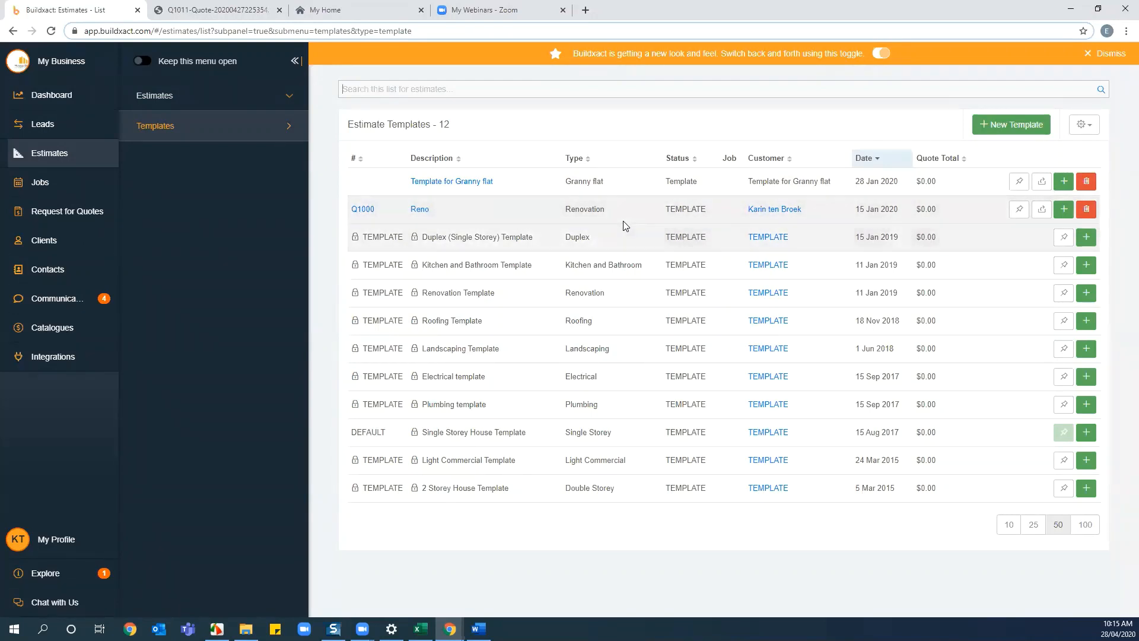
pyautogui.click(158, 97)
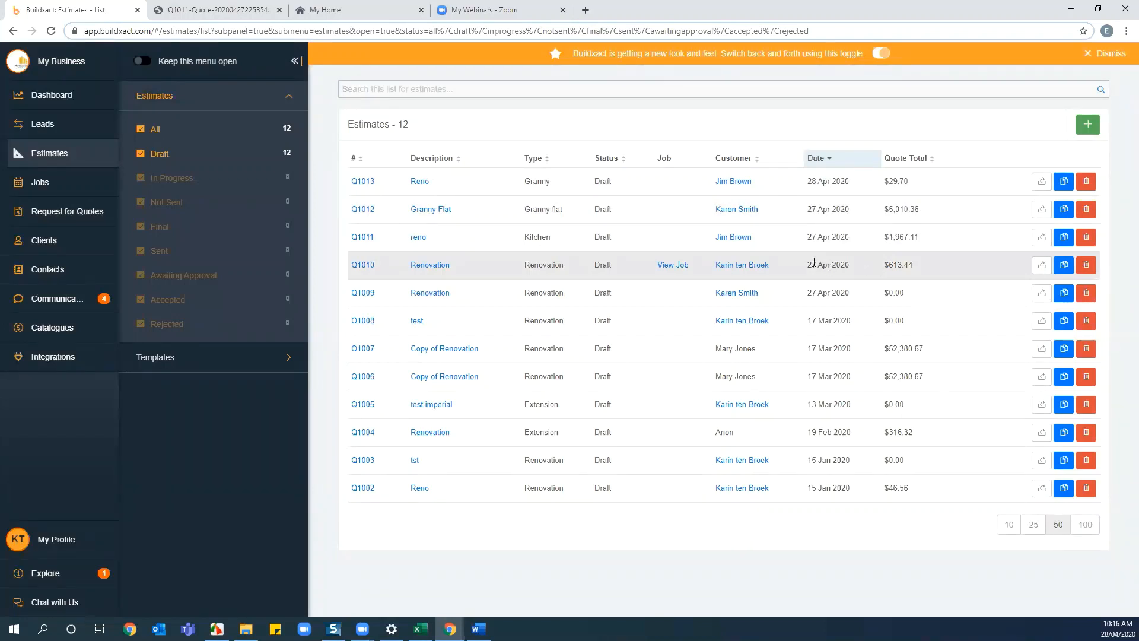
# Step: Set the status of the "Reno" estimate of type Granny to TEMPLATE and check it in the estimate templates list
pyautogui.click(416, 180)
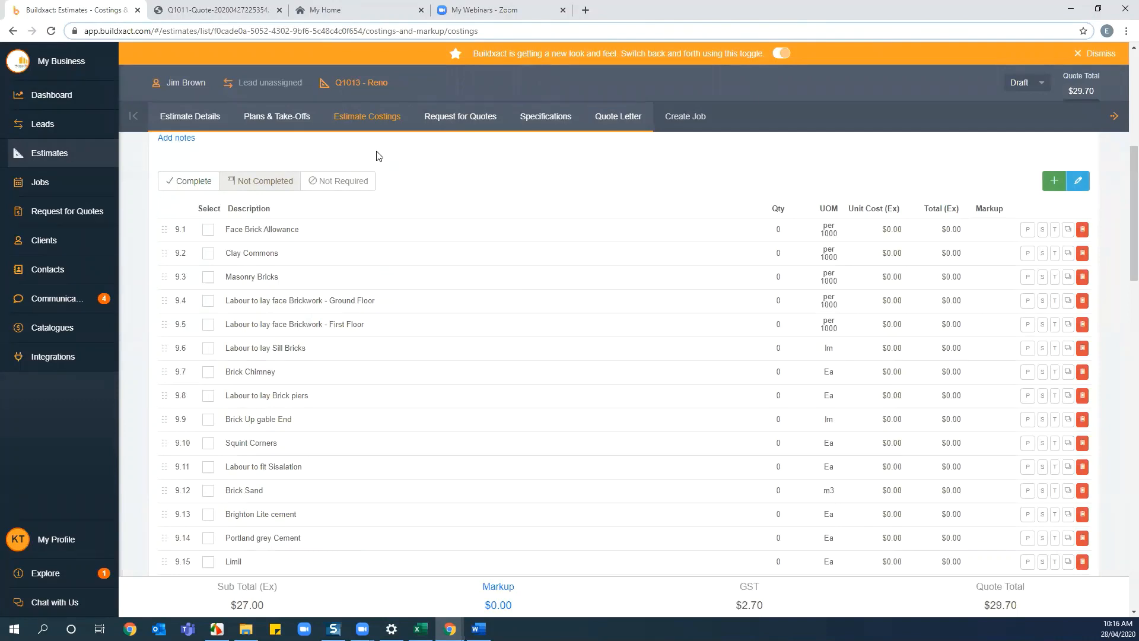
pyautogui.click(190, 118)
pyautogui.click(1032, 85)
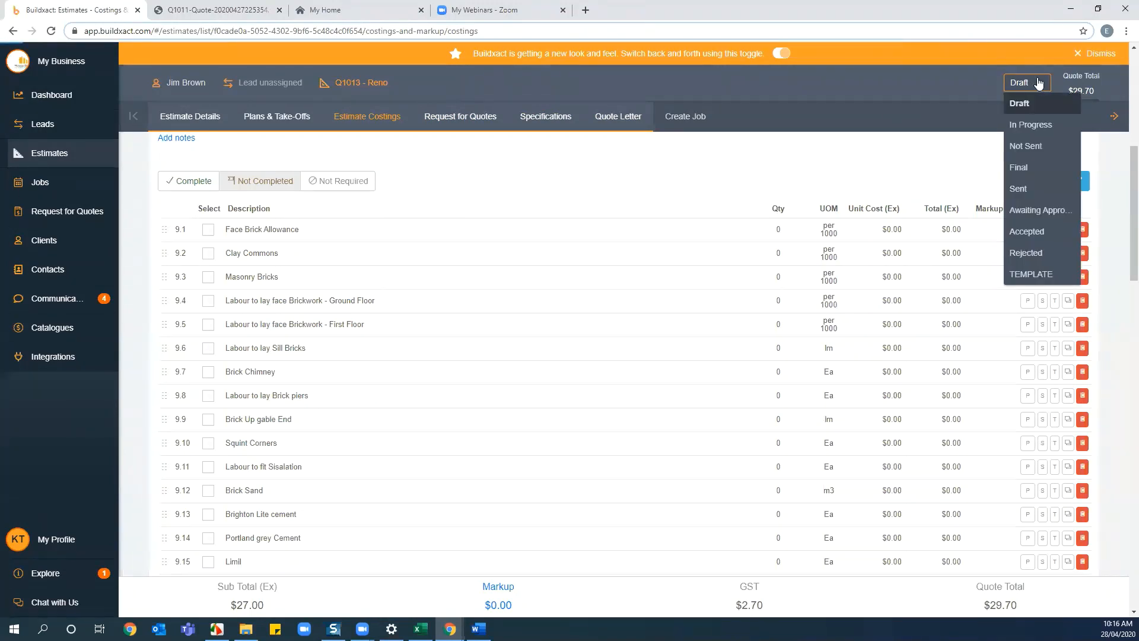
pyautogui.click(1032, 276)
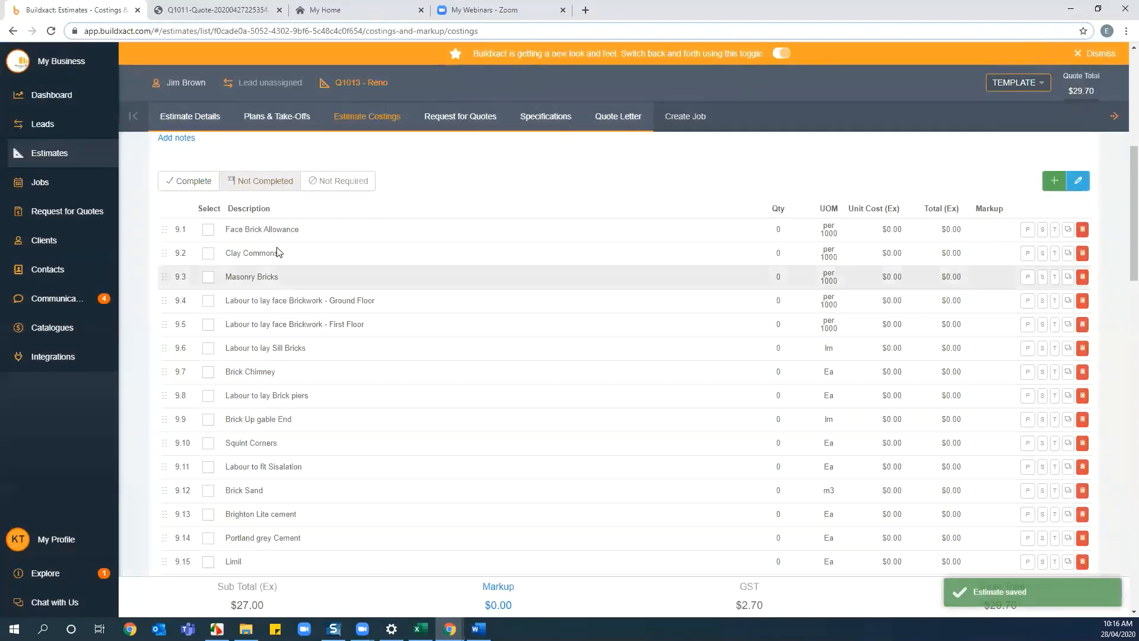
pyautogui.click(66, 155)
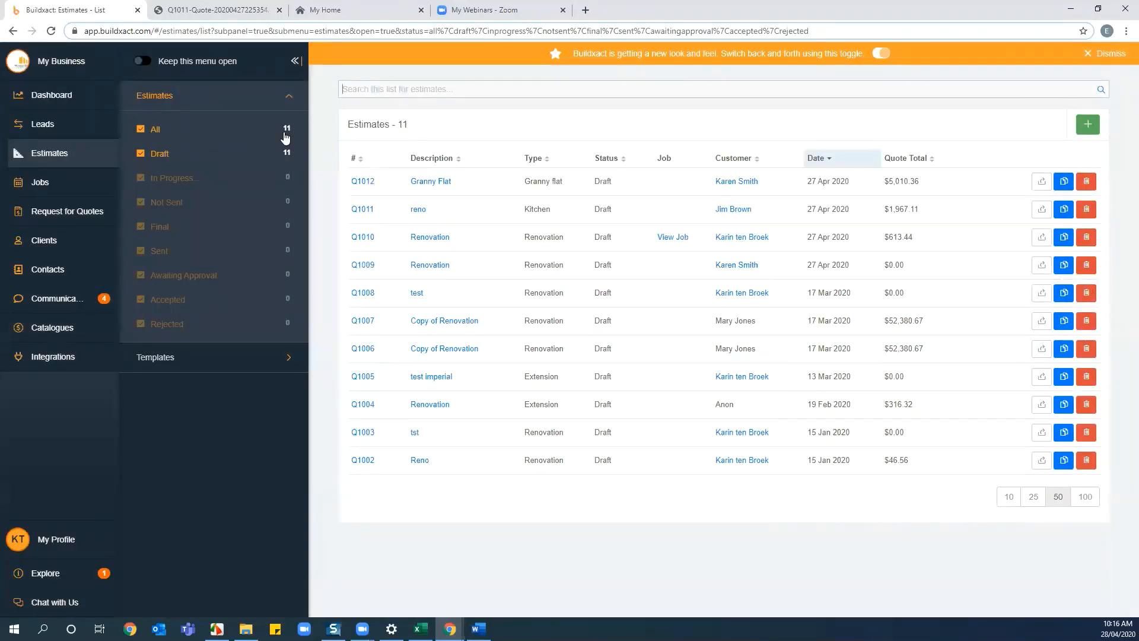
pyautogui.click(159, 355)
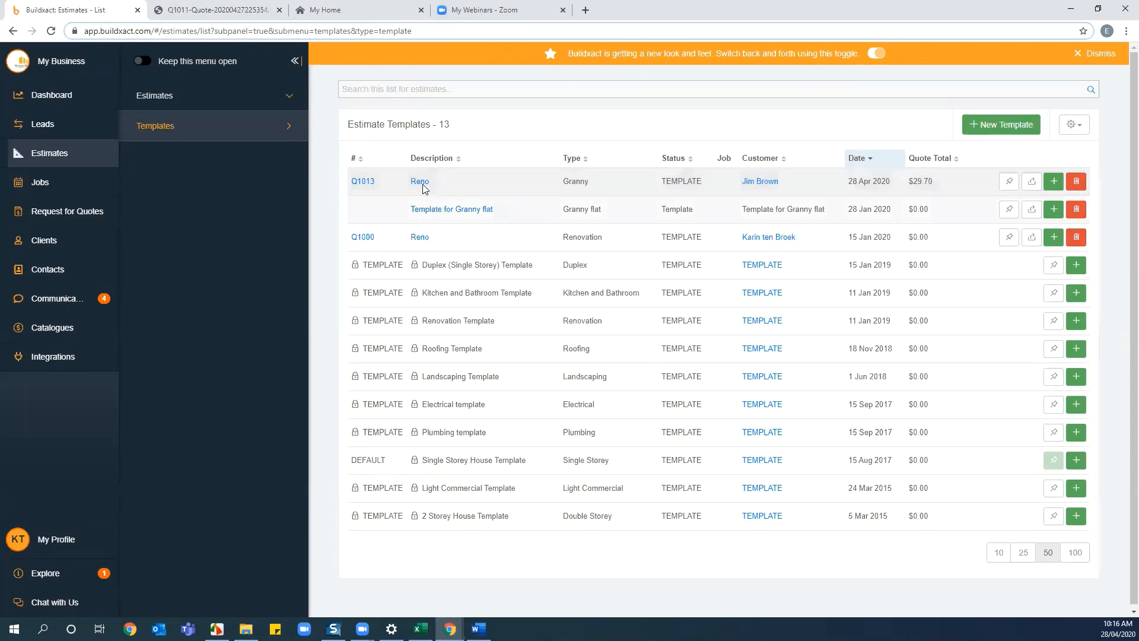
# Step: Reopen the "Reno" template of type Granny and set its status back to Draft
pyautogui.click(409, 199)
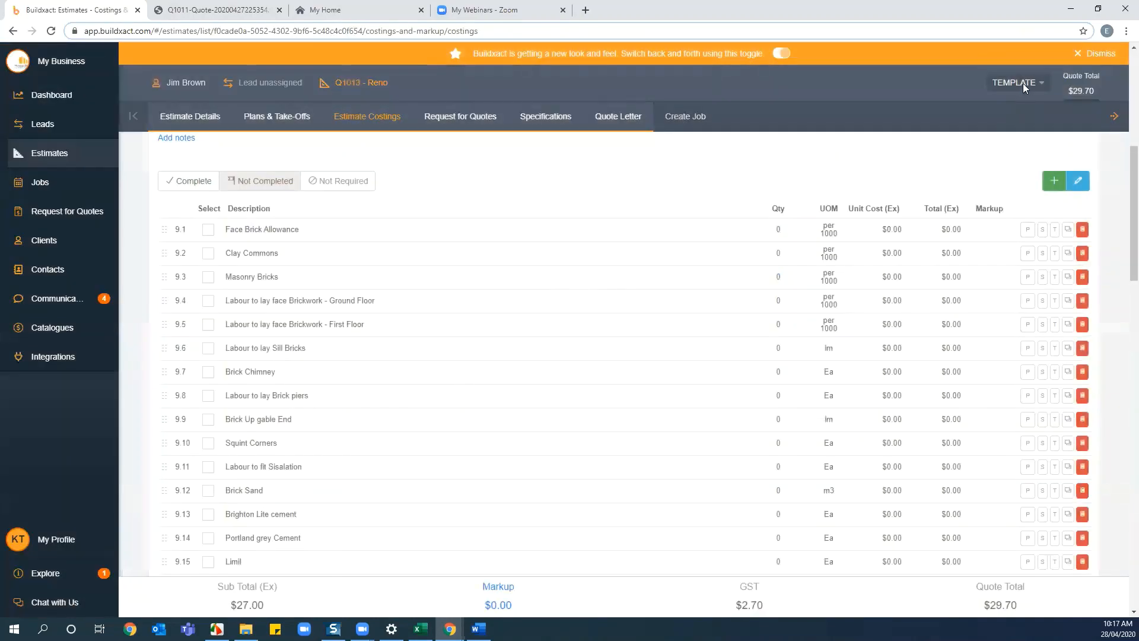
pyautogui.click(1024, 79)
pyautogui.click(1001, 103)
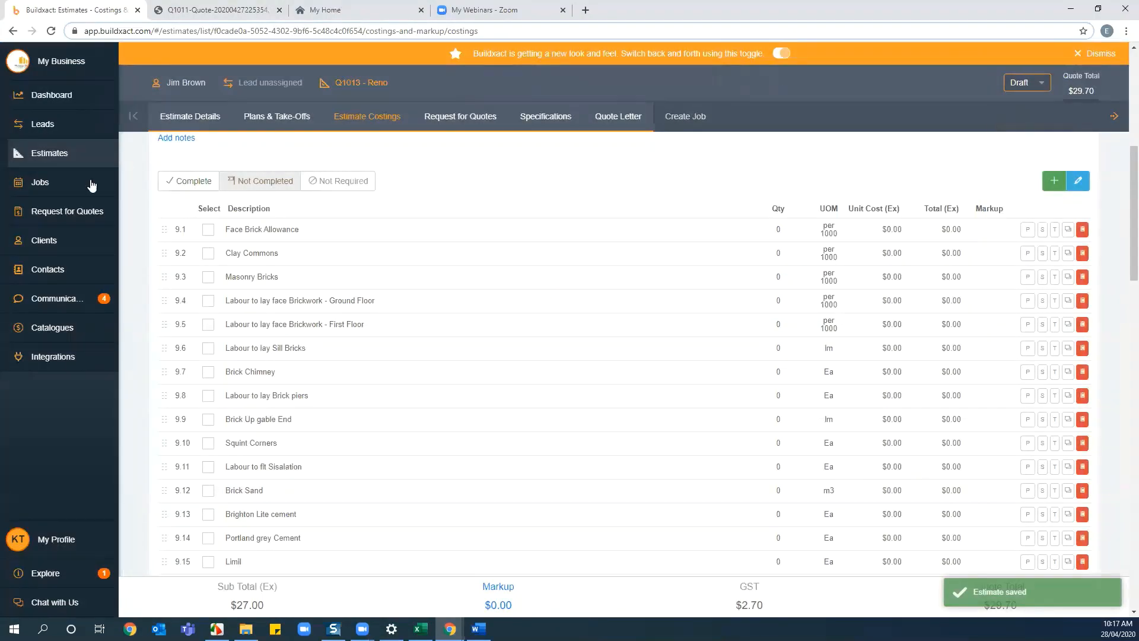
# Step: Create a new estimate with description "Reno", building type "Granny flat" and the first existing customer, using the customer's address as work location
pyautogui.click(47, 152)
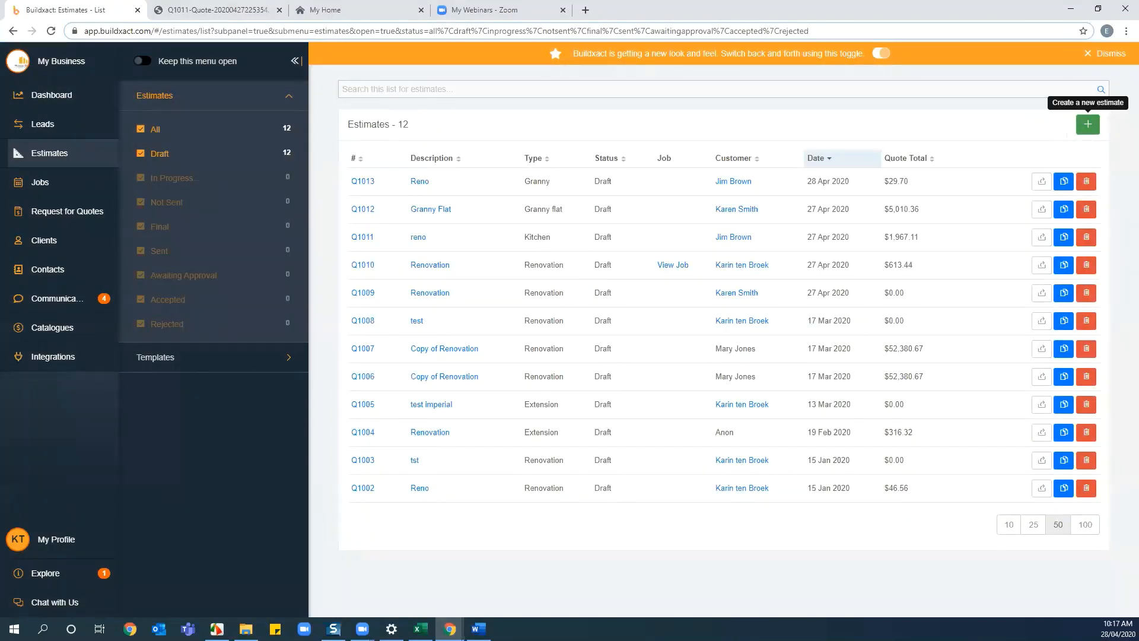
pyautogui.click(1087, 124)
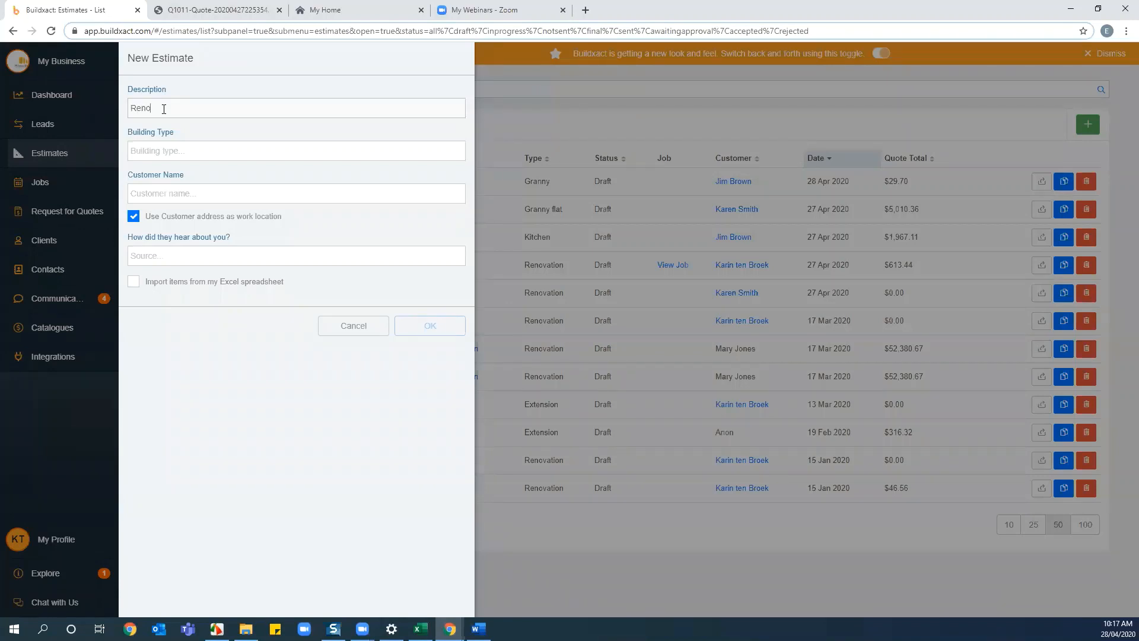
pyautogui.click(161, 148)
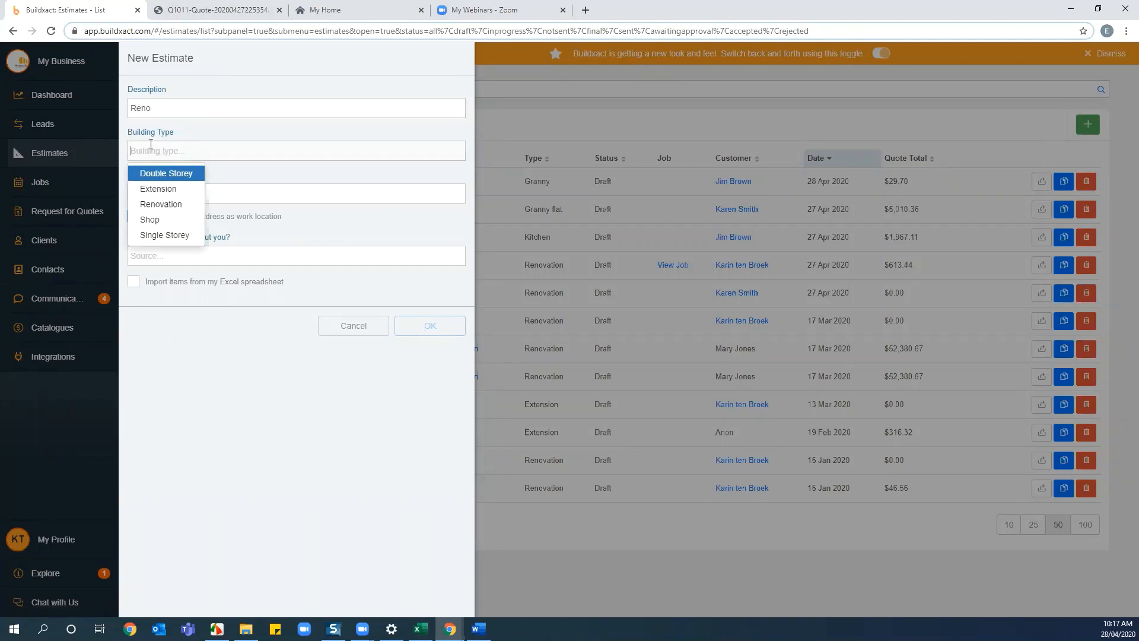
pyautogui.write('Granny flat')
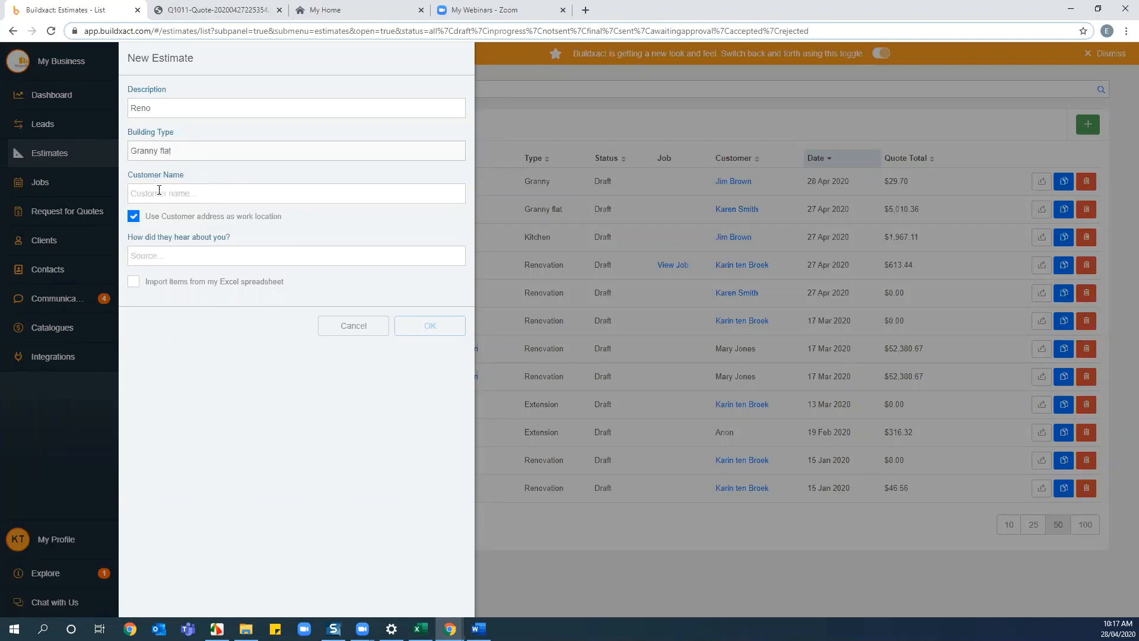
pyautogui.click(159, 190)
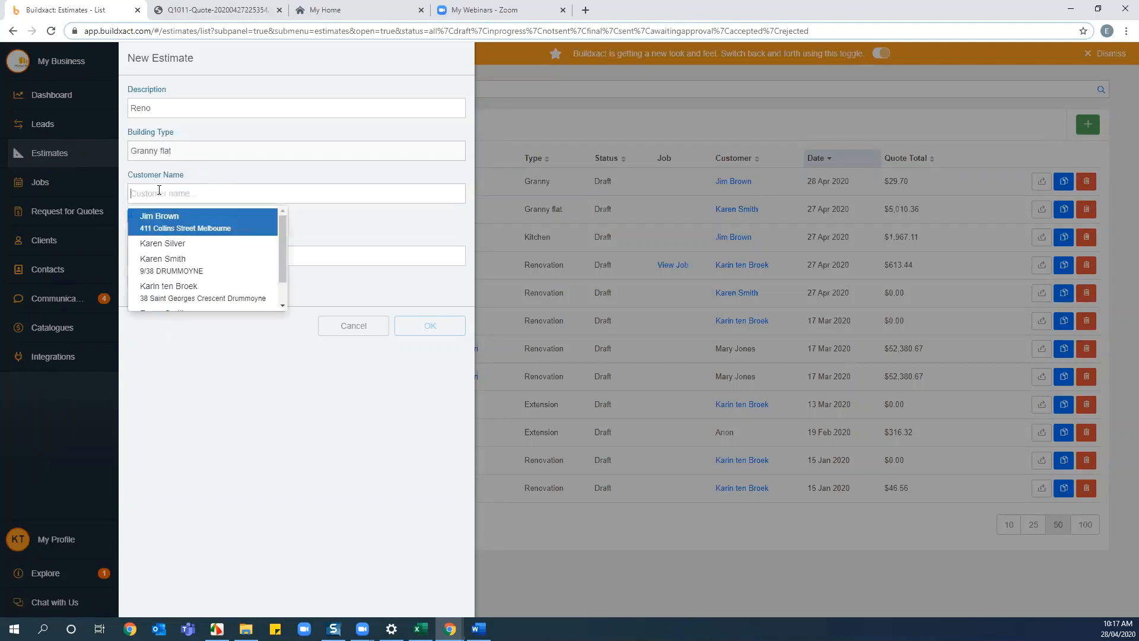
pyautogui.click(185, 225)
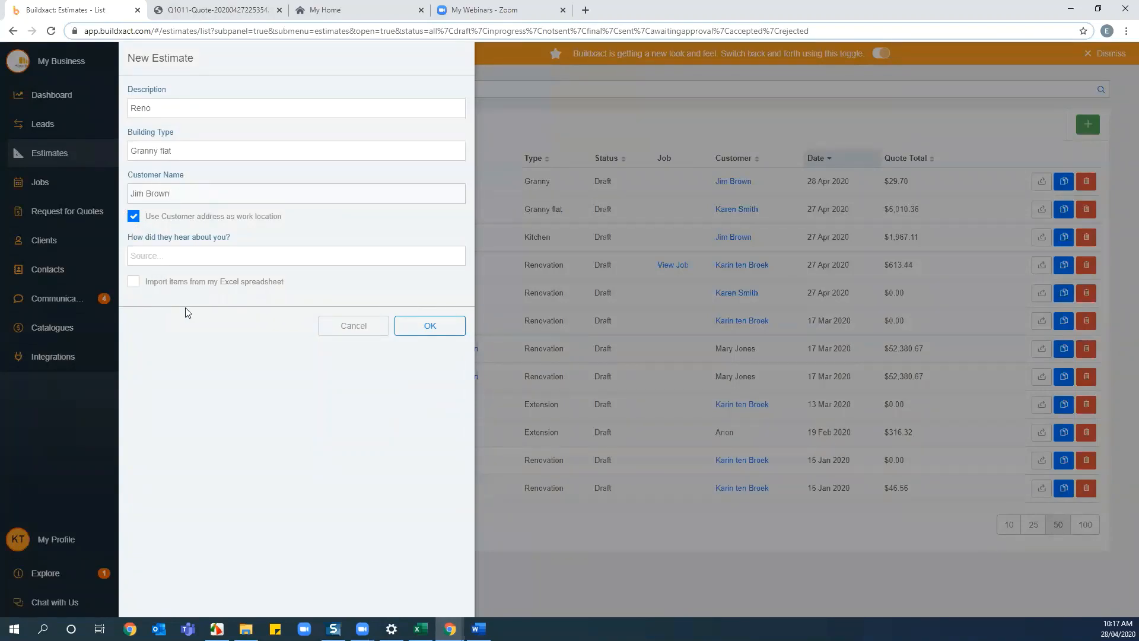
pyautogui.click(431, 330)
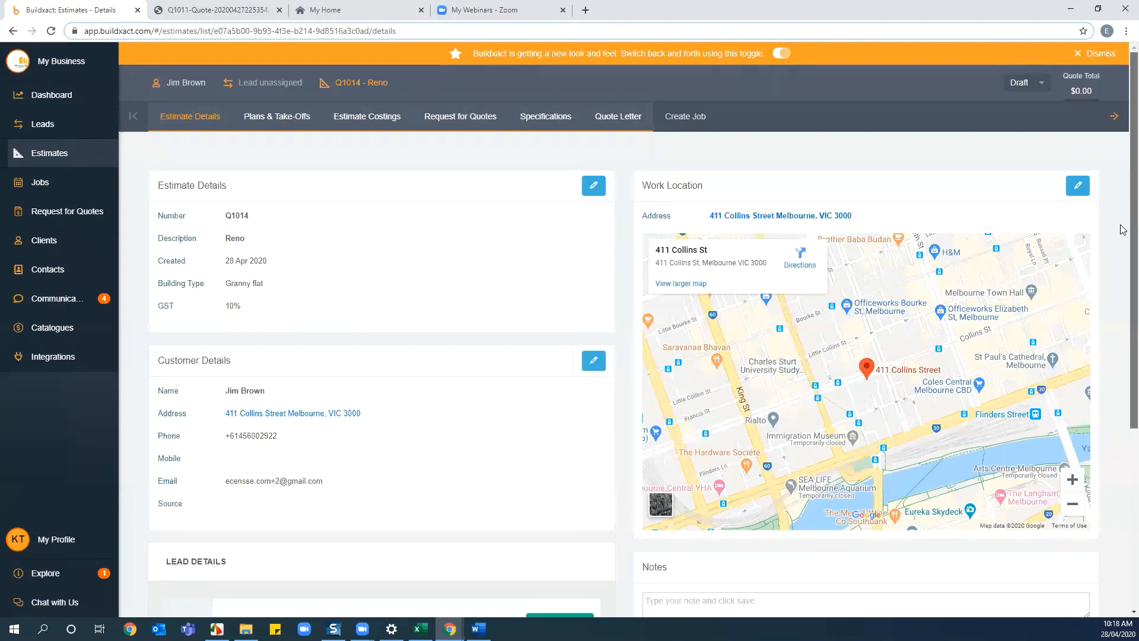
# Step: Review the new estimate's details and the leads available to link to it, without linking one
pyautogui.scroll(-3, 1123, 356)
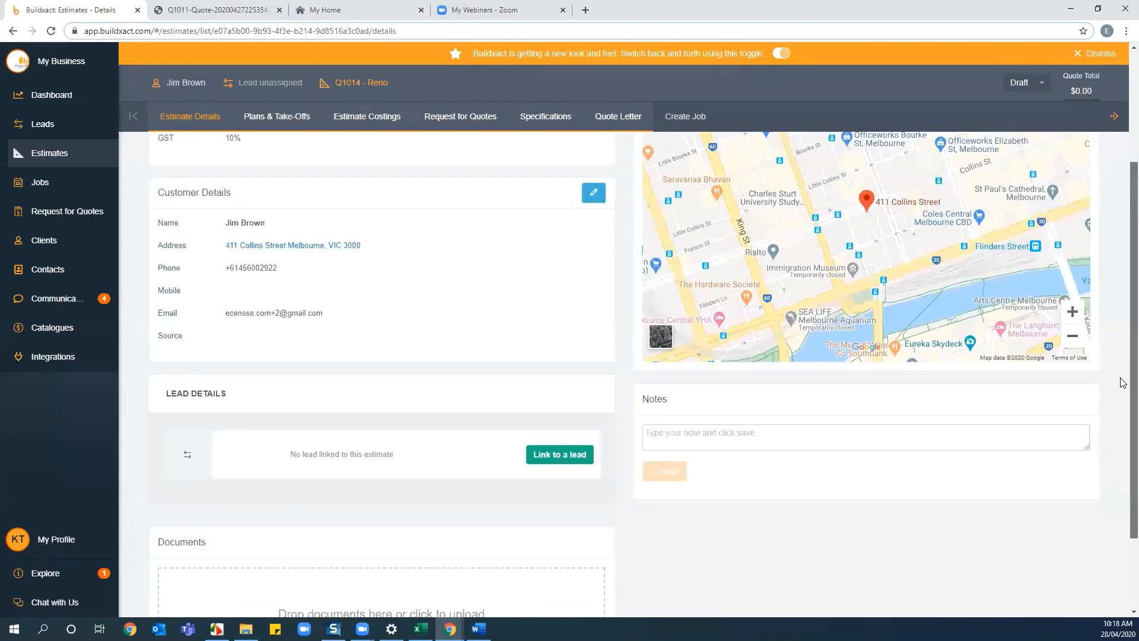
pyautogui.scroll(-2, 1124, 440)
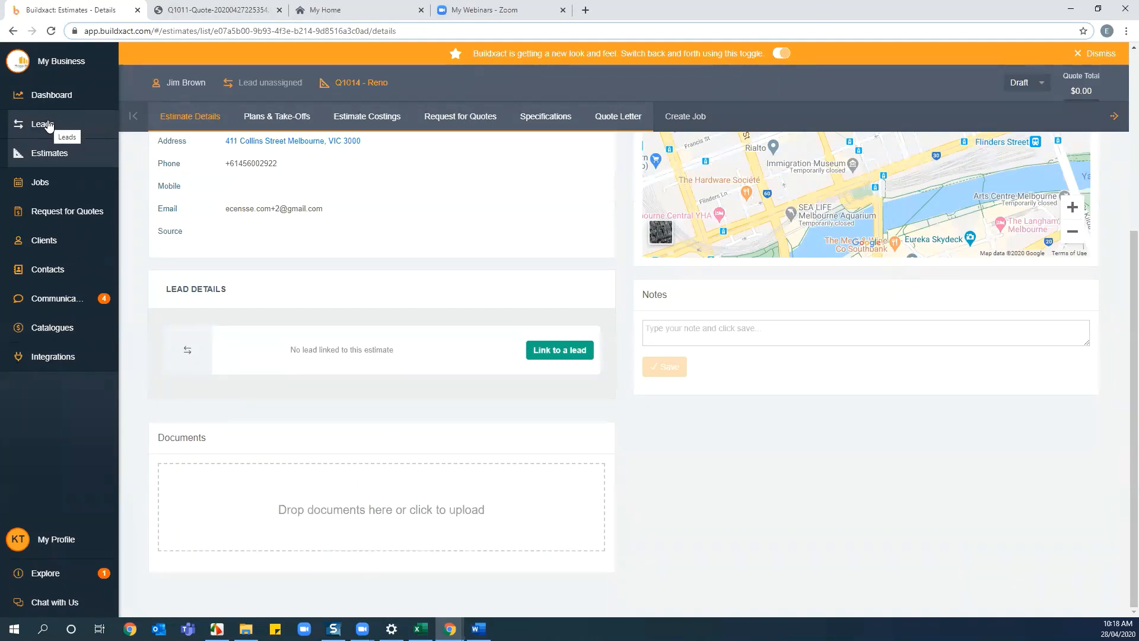
pyautogui.click(574, 358)
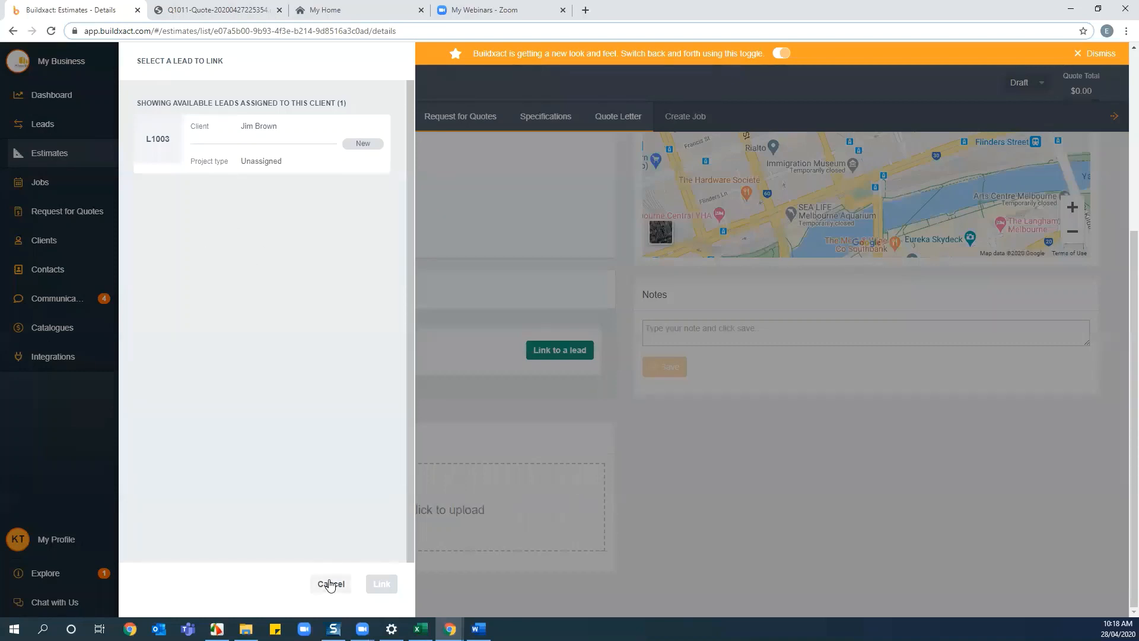
# Step: Add and save the note "test" on the estimate's details
pyautogui.click(692, 447)
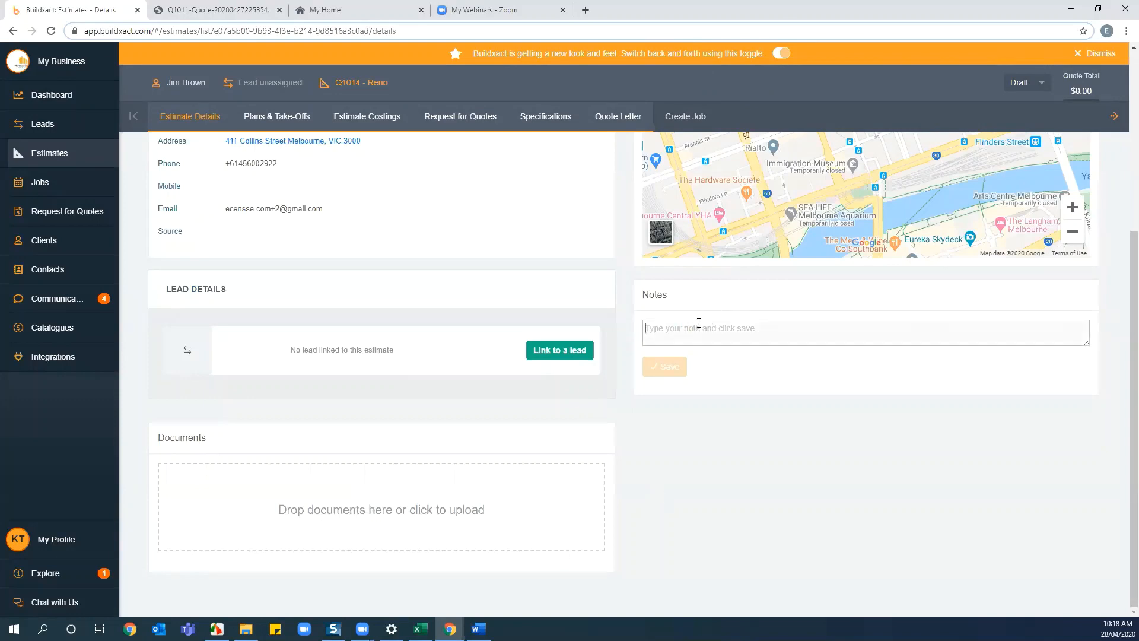
pyautogui.write('test')
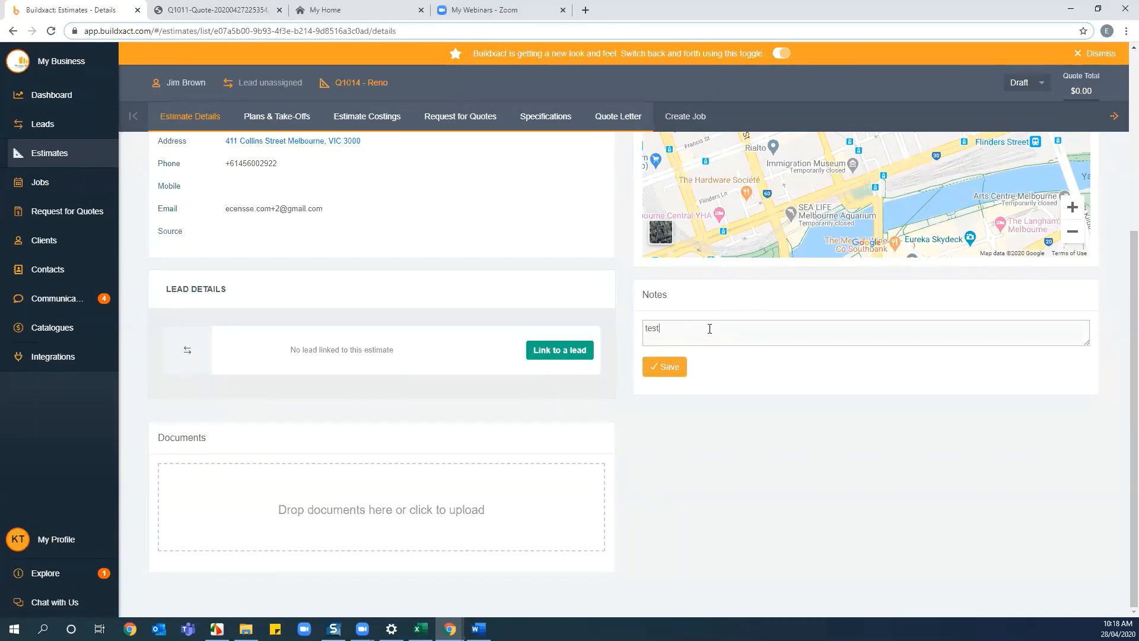
pyautogui.click(663, 368)
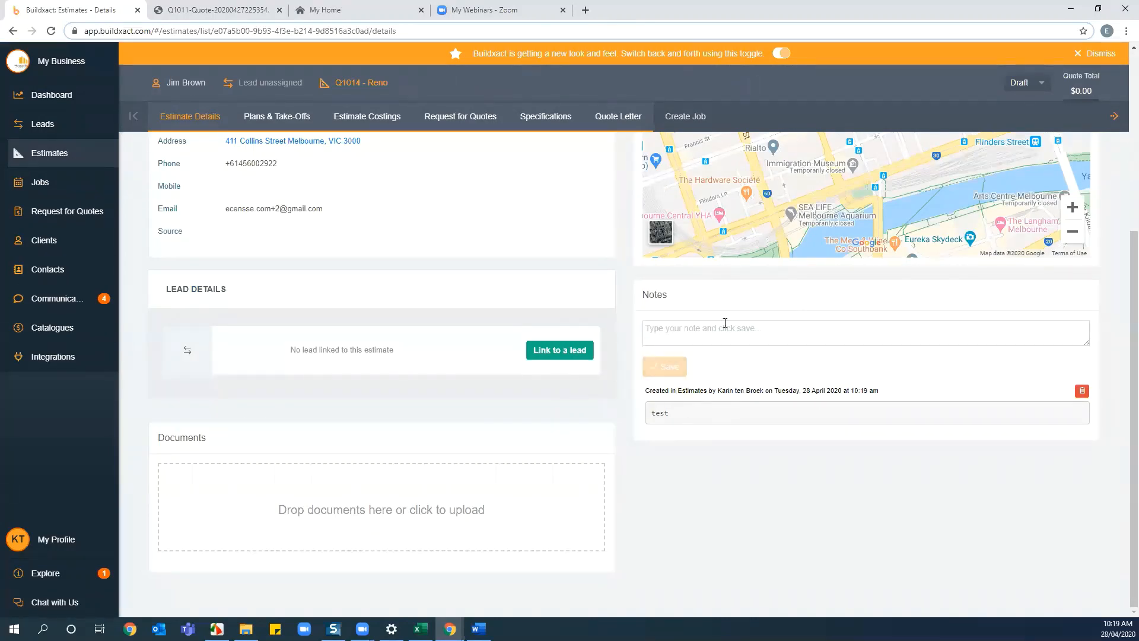
# Step: Import "Plans - DEMO (S).pdf" into the estimate's plans without the high quality option and skip scaling the plans
pyautogui.scroll(3, 1123, 414)
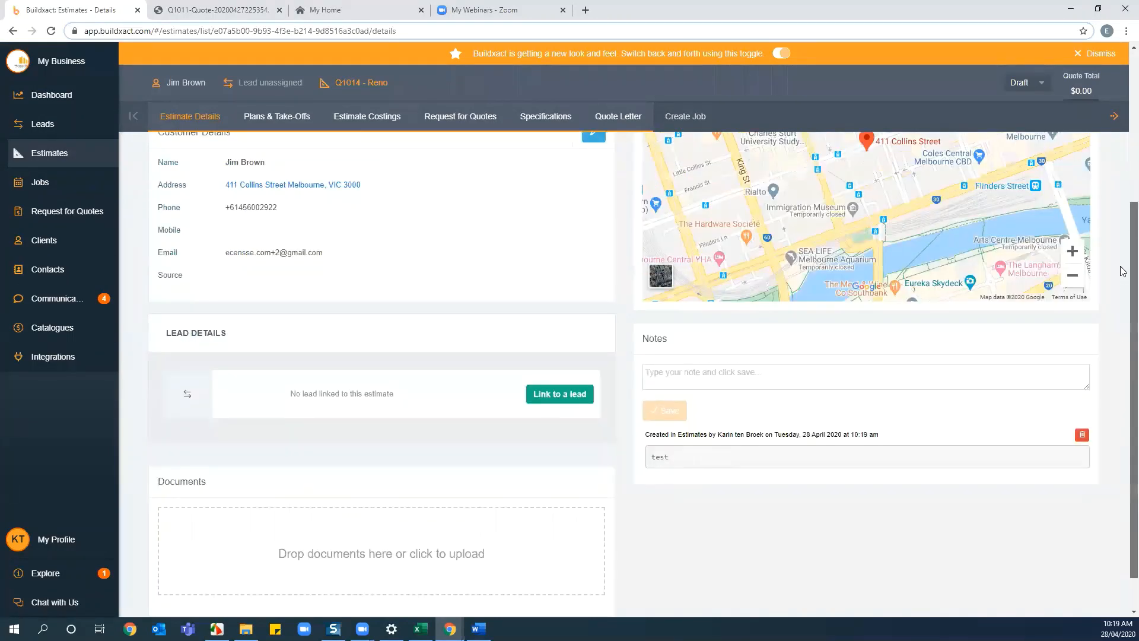
pyautogui.scroll(1, 497, 79)
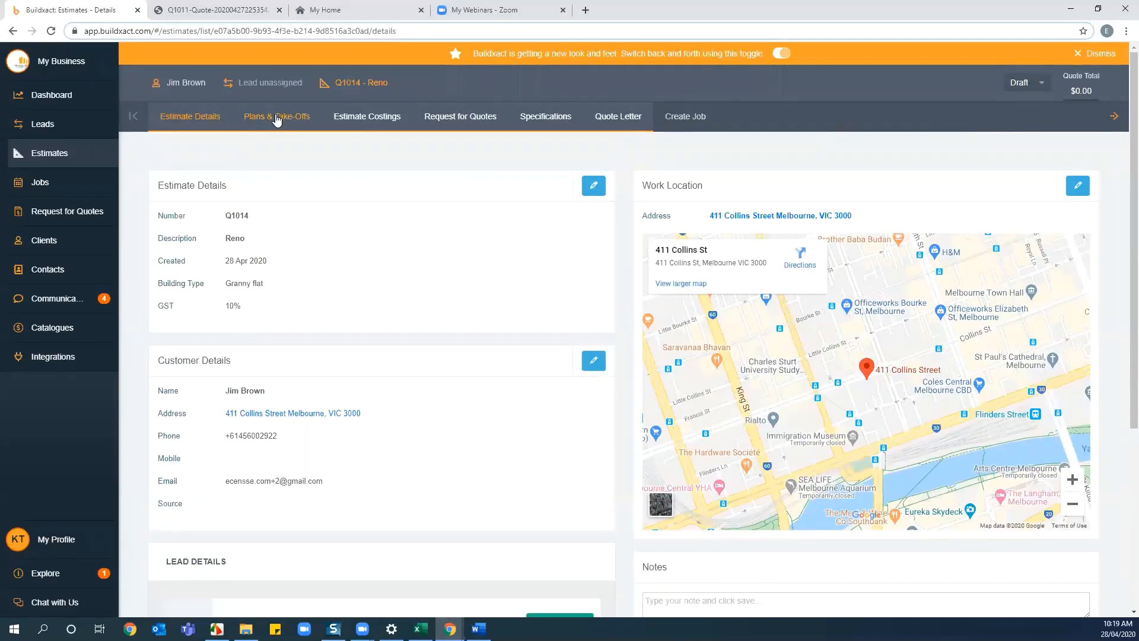
pyautogui.click(276, 119)
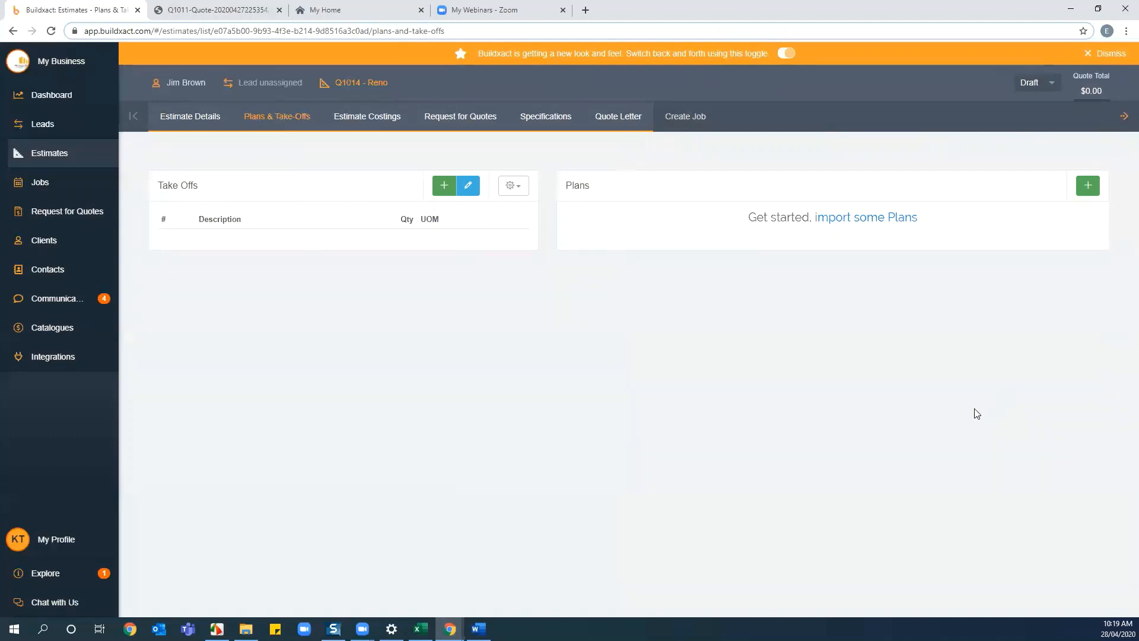
pyautogui.click(1089, 186)
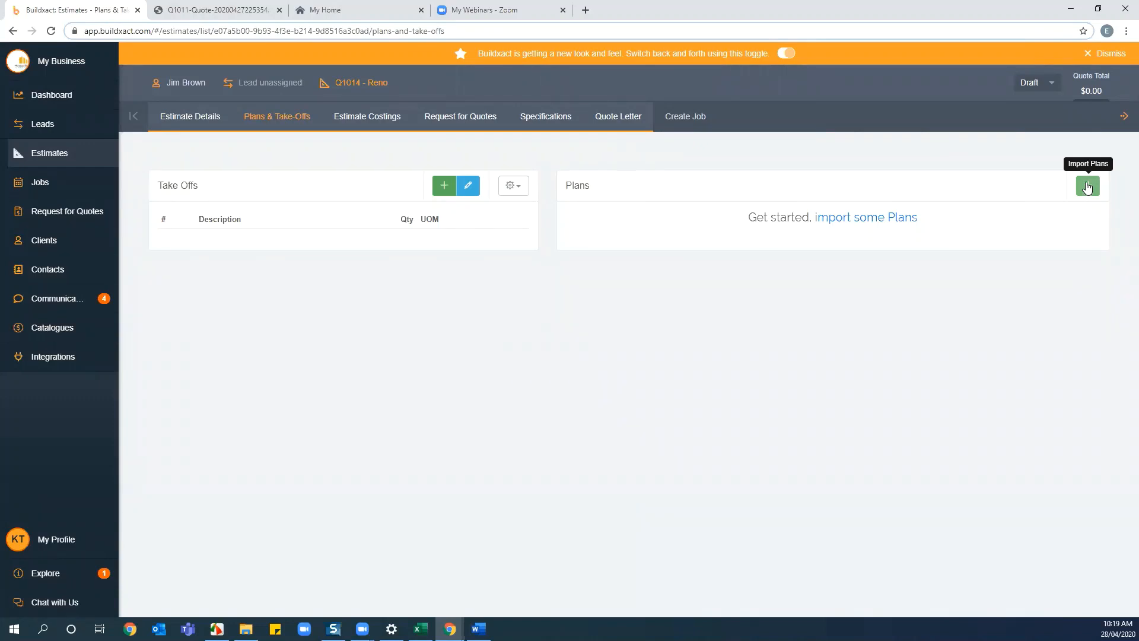
pyautogui.click(851, 218)
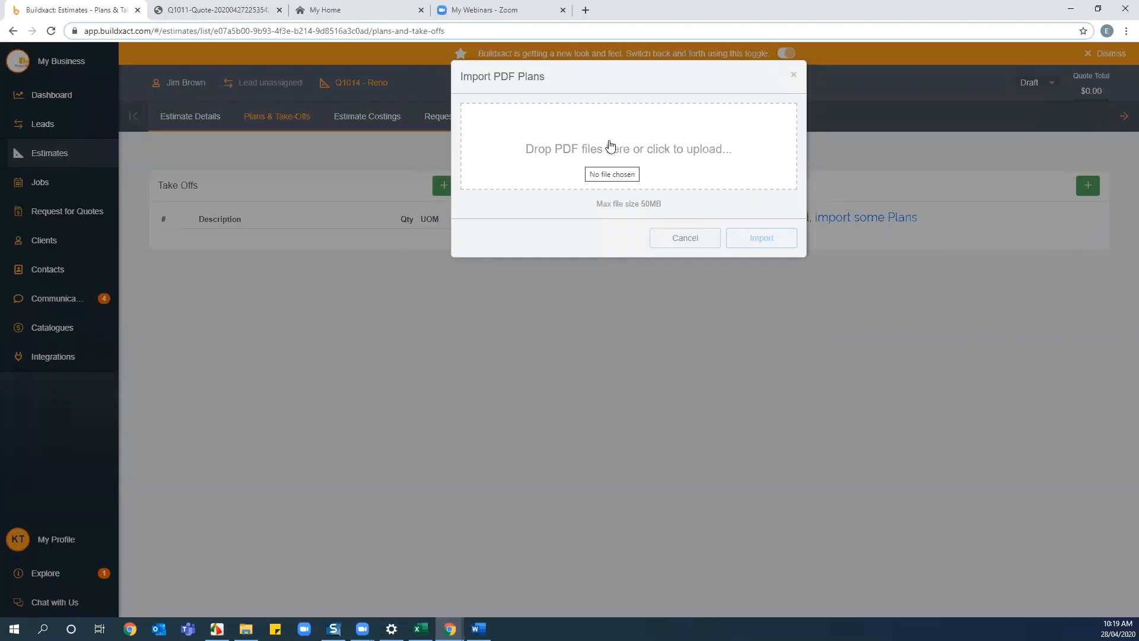
pyautogui.click(611, 150)
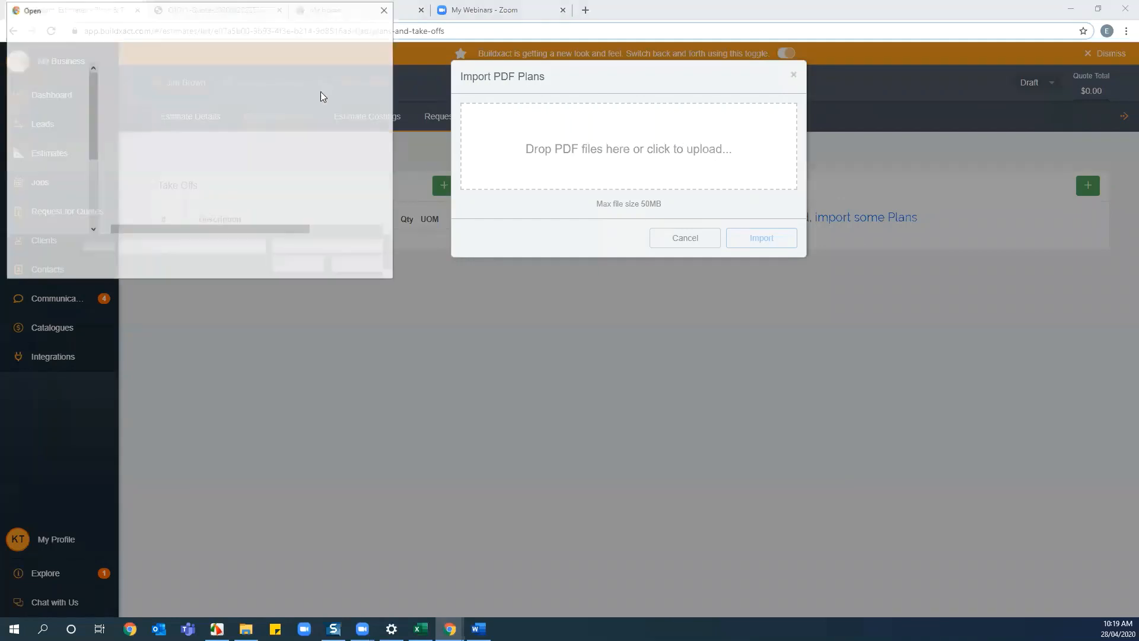
pyautogui.doubleClick(163, 87)
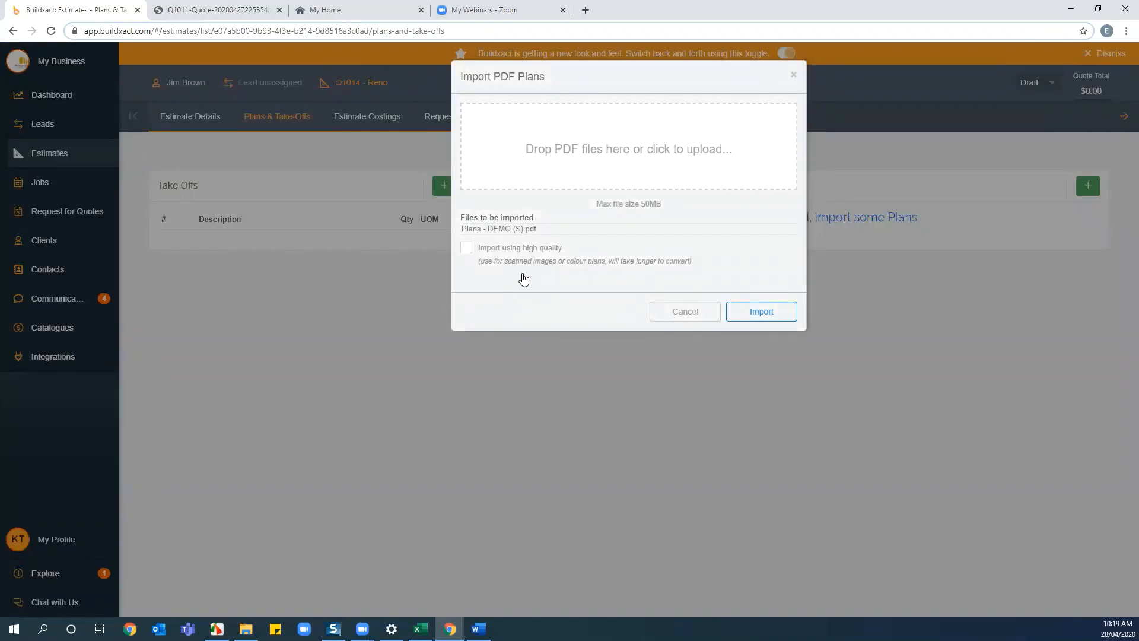
pyautogui.click(760, 312)
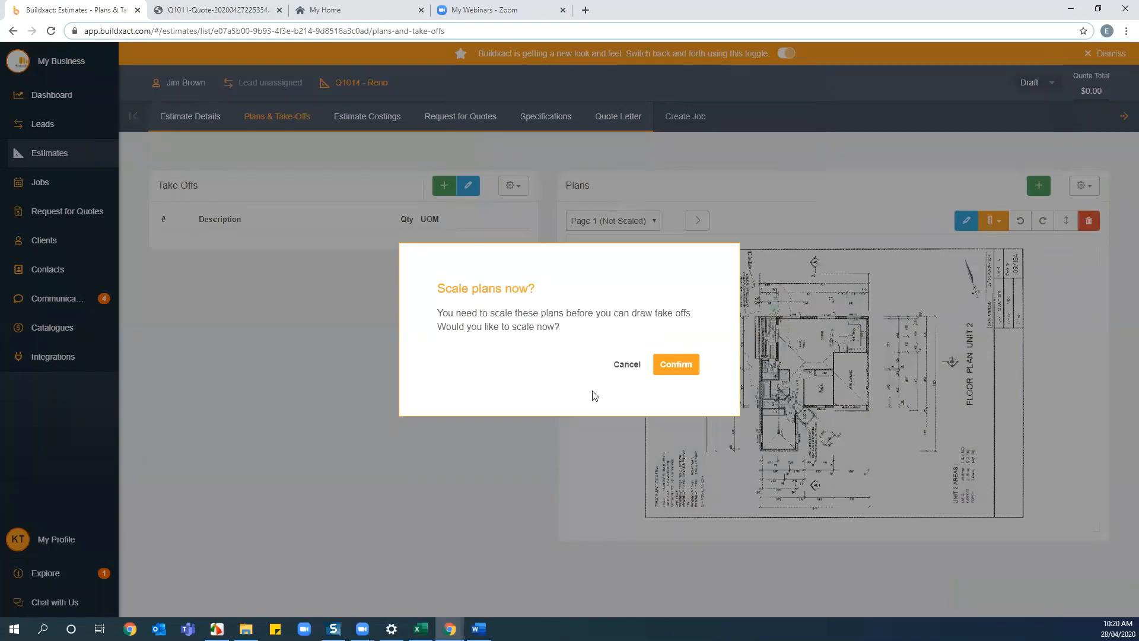
pyautogui.click(626, 365)
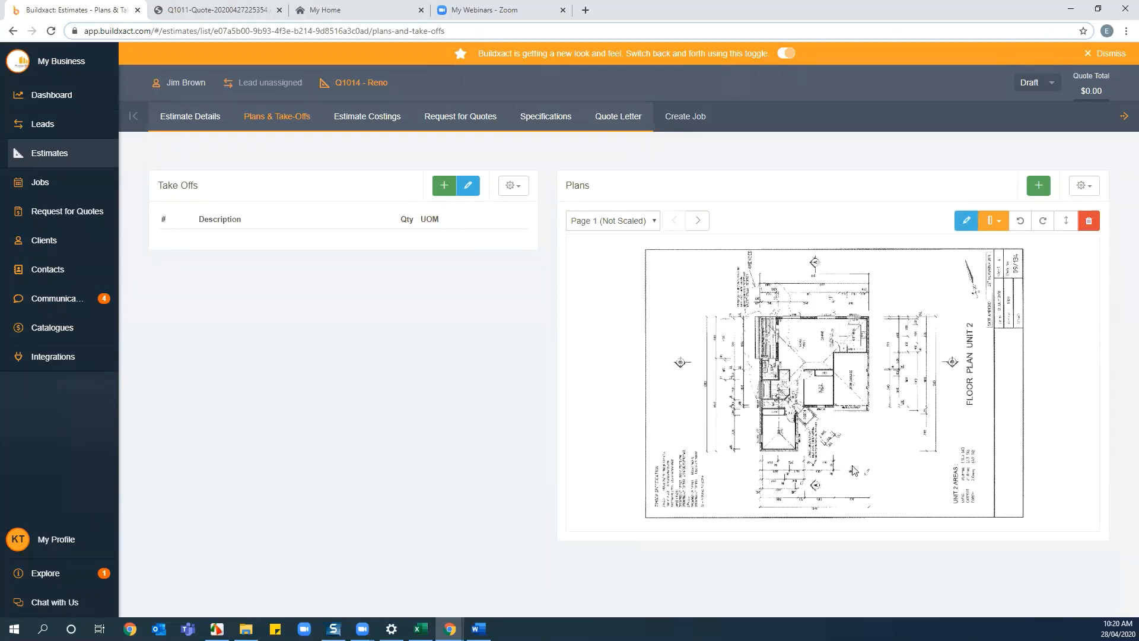
# Step: Rotate the page 1 plan clockwise so it is upright, check the plan page list and stay on page 1
pyautogui.click(1044, 222)
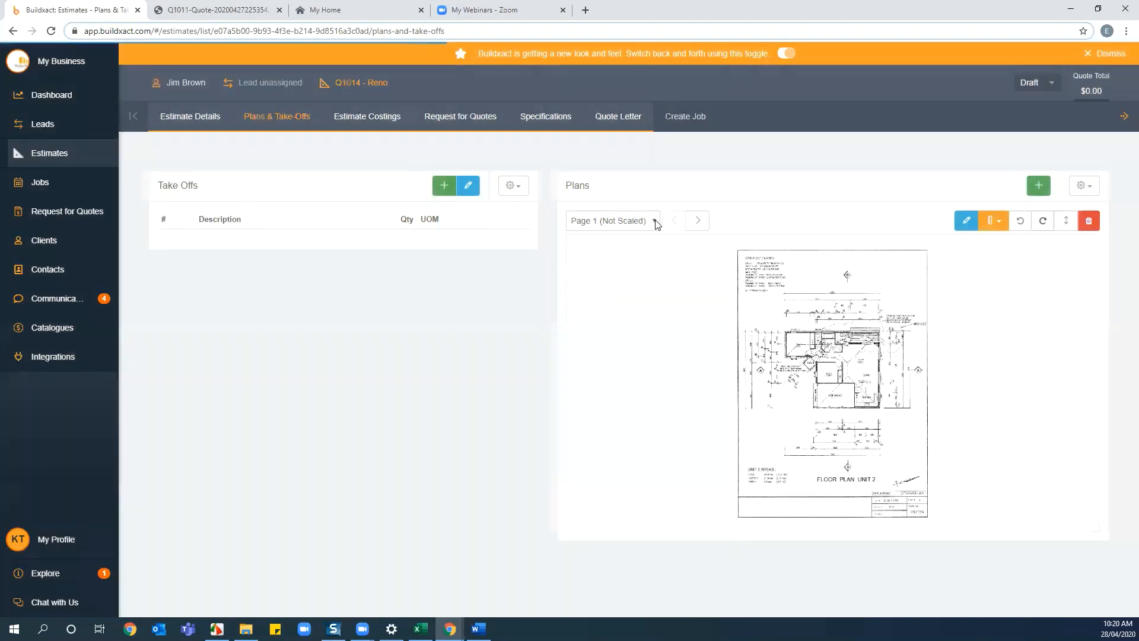
pyautogui.click(655, 222)
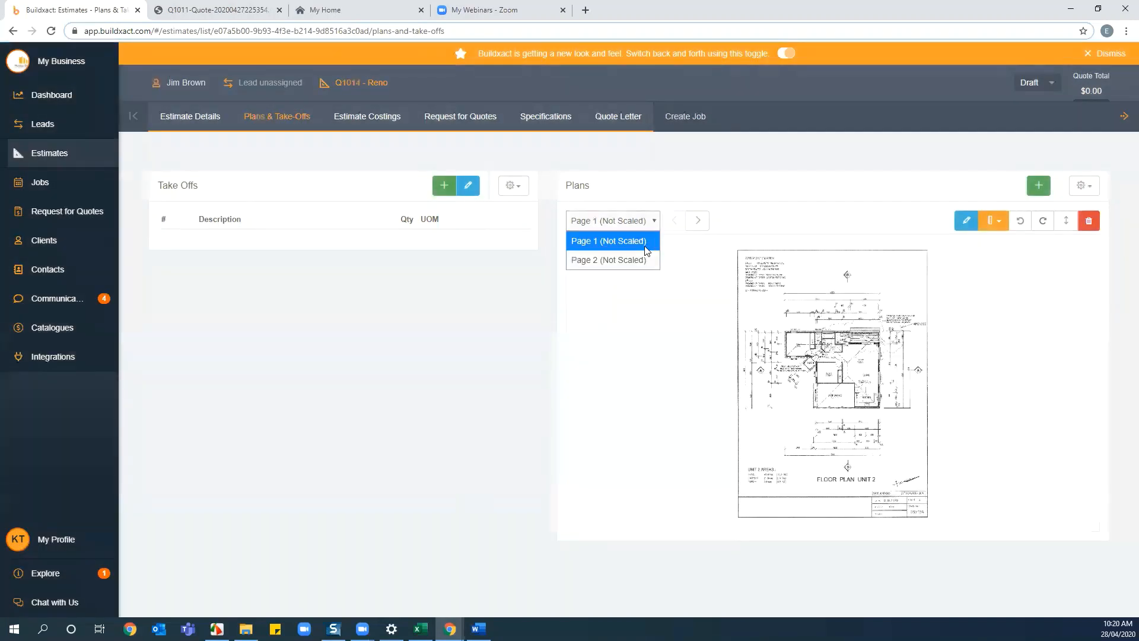
pyautogui.click(609, 240)
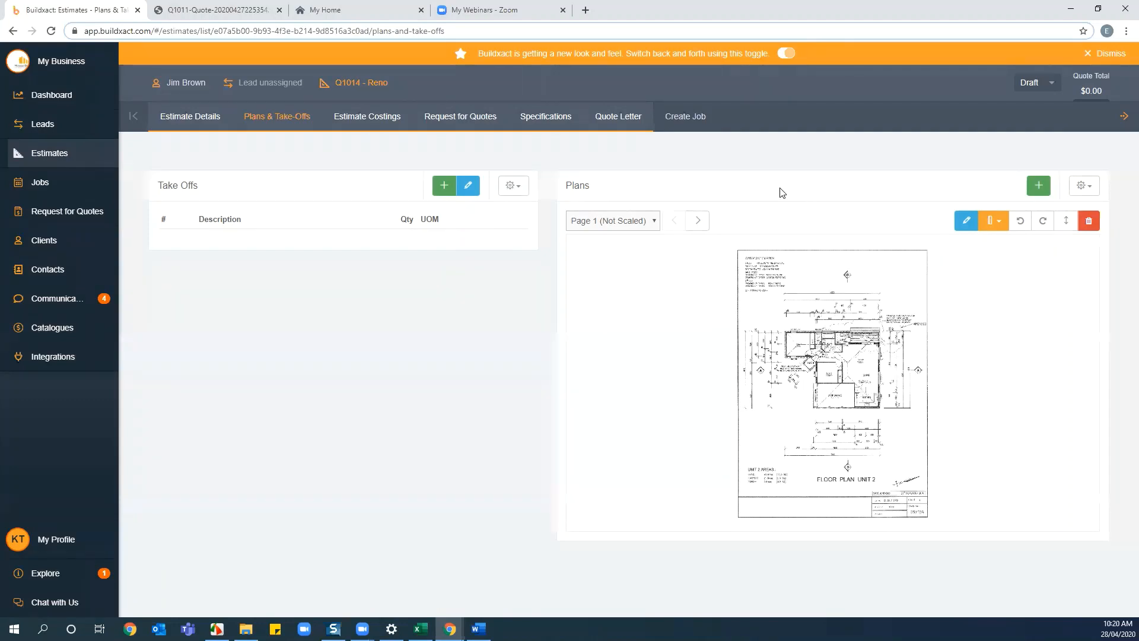
# Step: Rename the page 1 plan as "floorplan" and save the new name
pyautogui.click(966, 222)
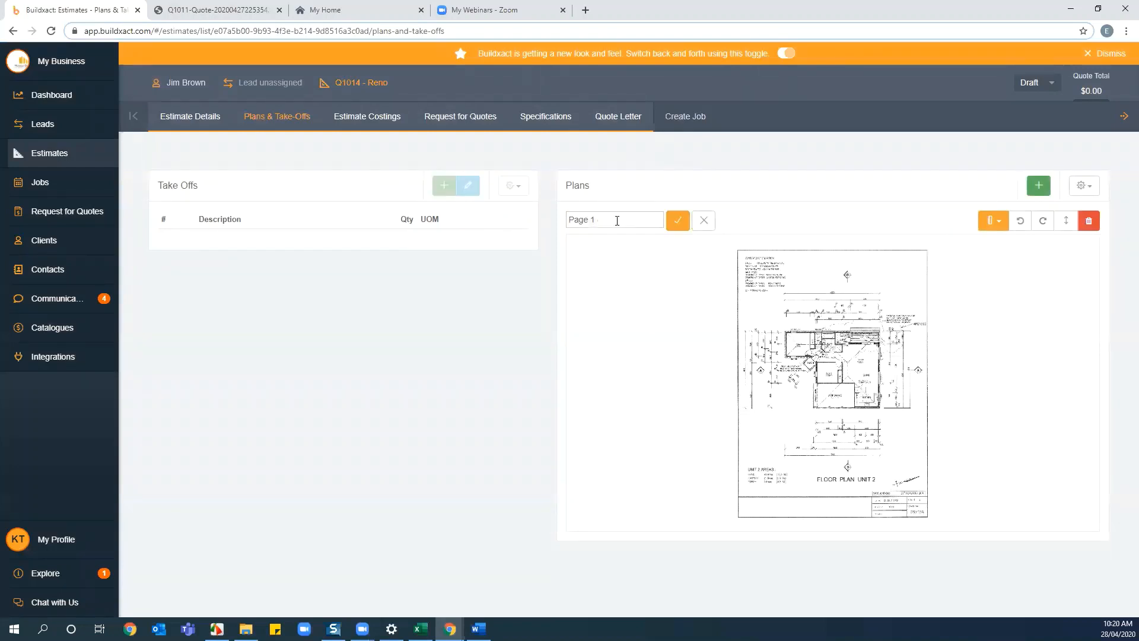
pyautogui.write('floorplan')
pyautogui.click(677, 221)
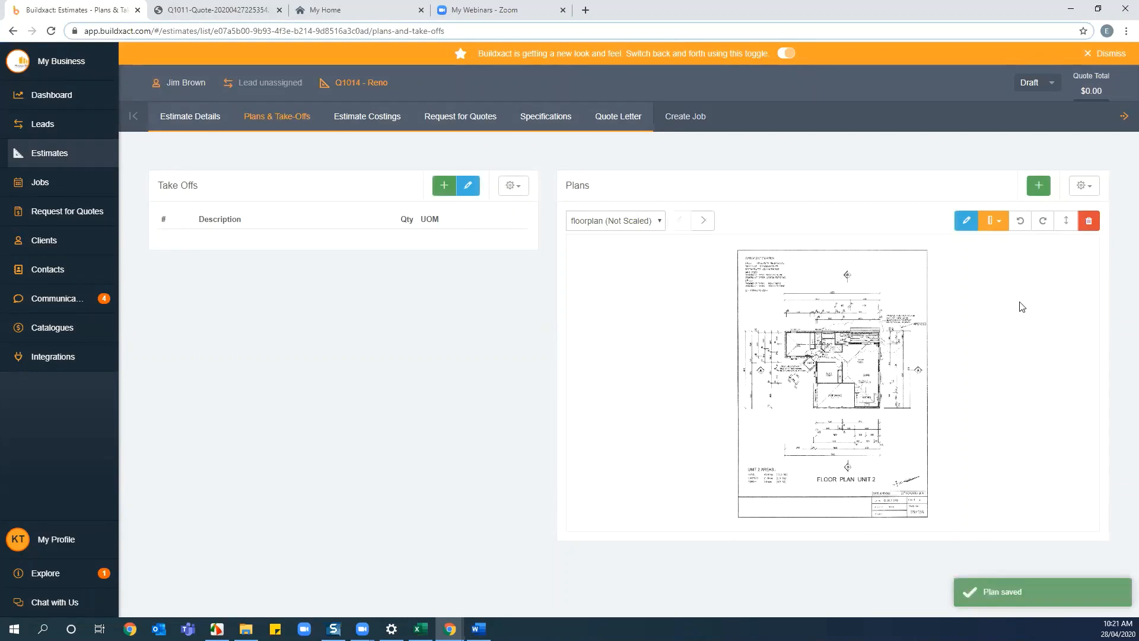
# Step: Start scaling all plans together, keeping the floorplan page as the one to draw the scale lines on
pyautogui.click(998, 223)
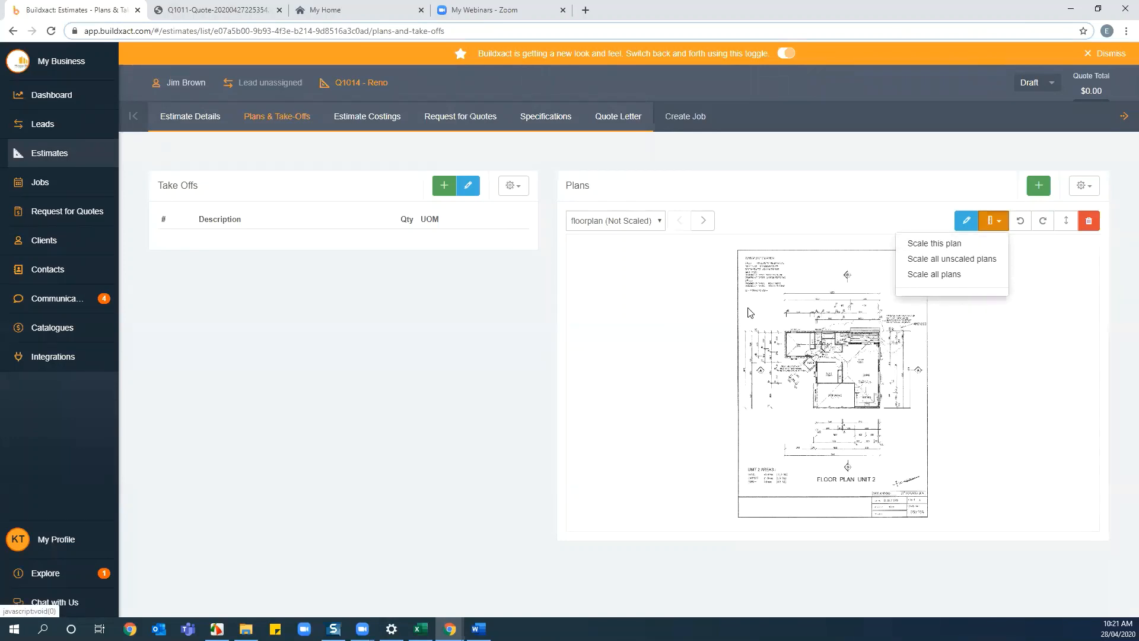
pyautogui.click(955, 274)
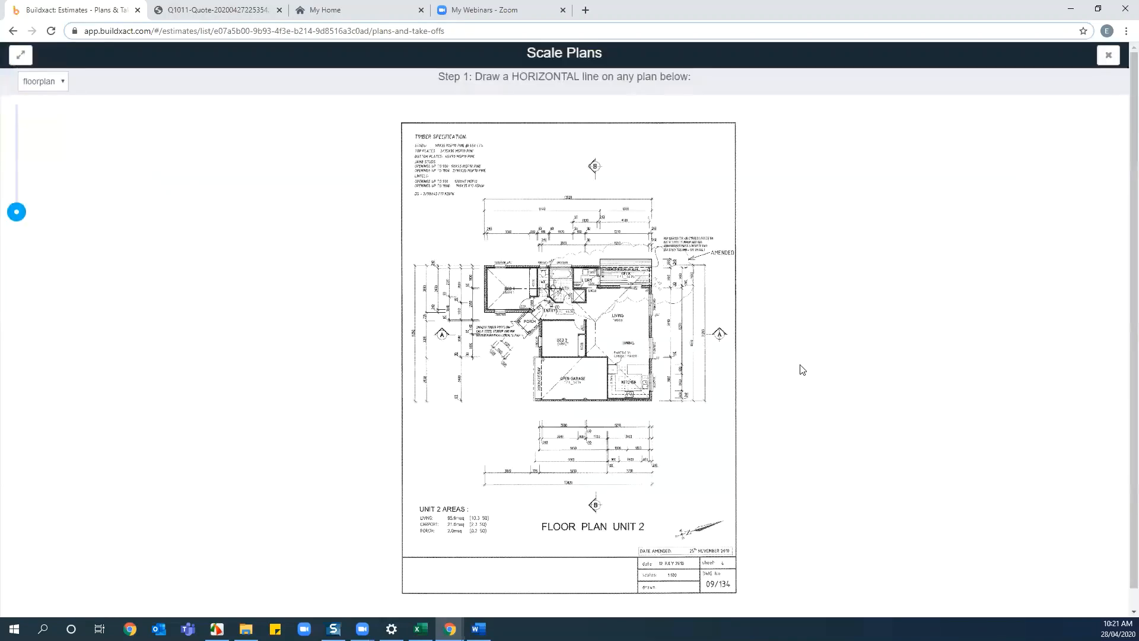
pyautogui.click(60, 82)
pyautogui.click(54, 101)
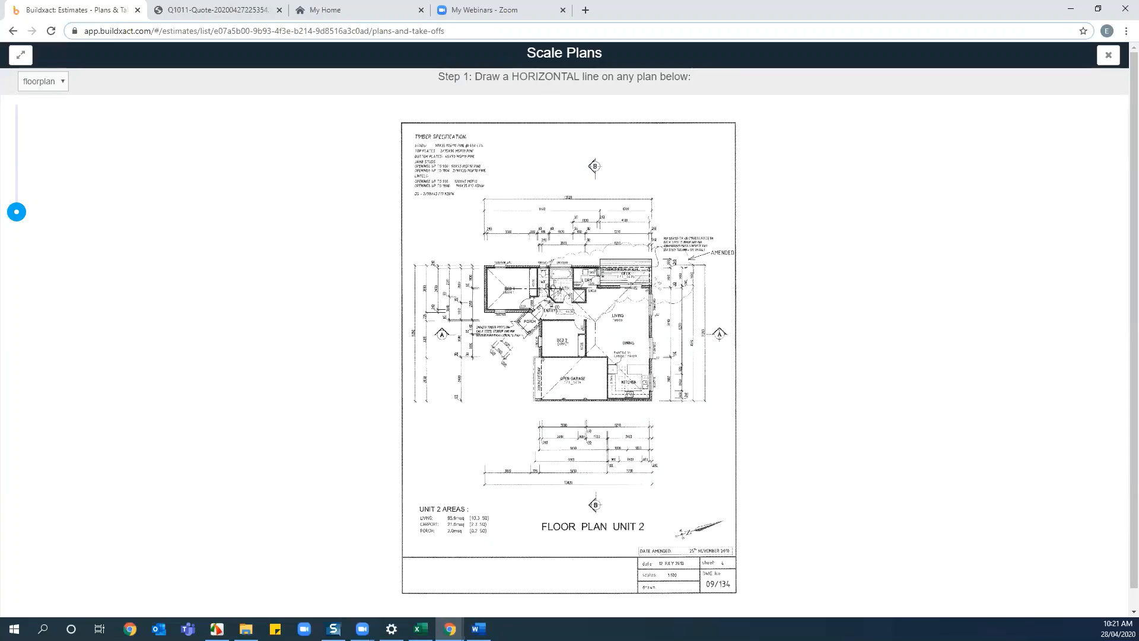
# Step: Draw the horizontal scale line along the overall 13920 width dimension above the floor plan and enter its length as 13290 mm
pyautogui.click(13, 181)
pyautogui.moveTo(13, 174); pyautogui.dragTo(15, 179)
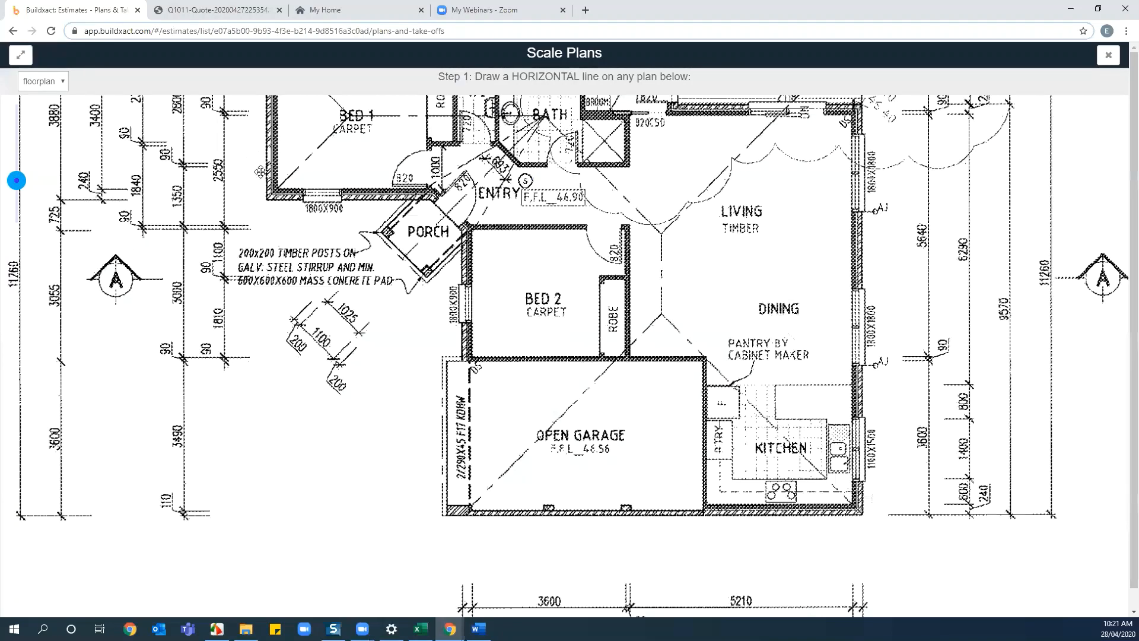
pyautogui.scroll(3, 385, 276)
pyautogui.moveTo(383, 232); pyautogui.dragTo(367, 400)
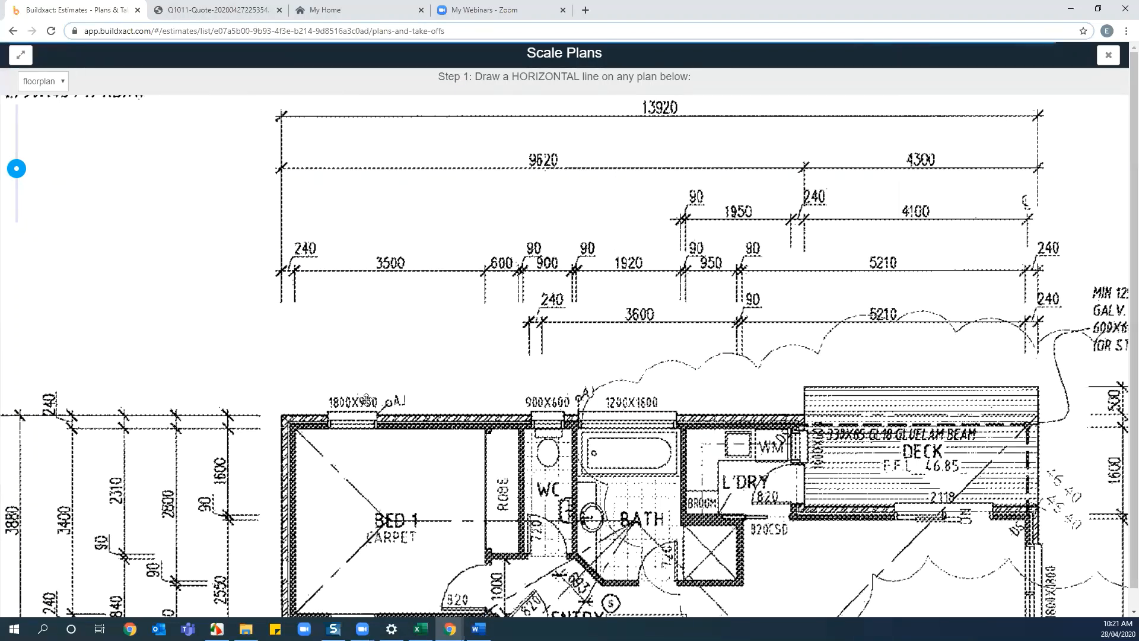
pyautogui.moveTo(18, 166); pyautogui.dragTo(16, 147)
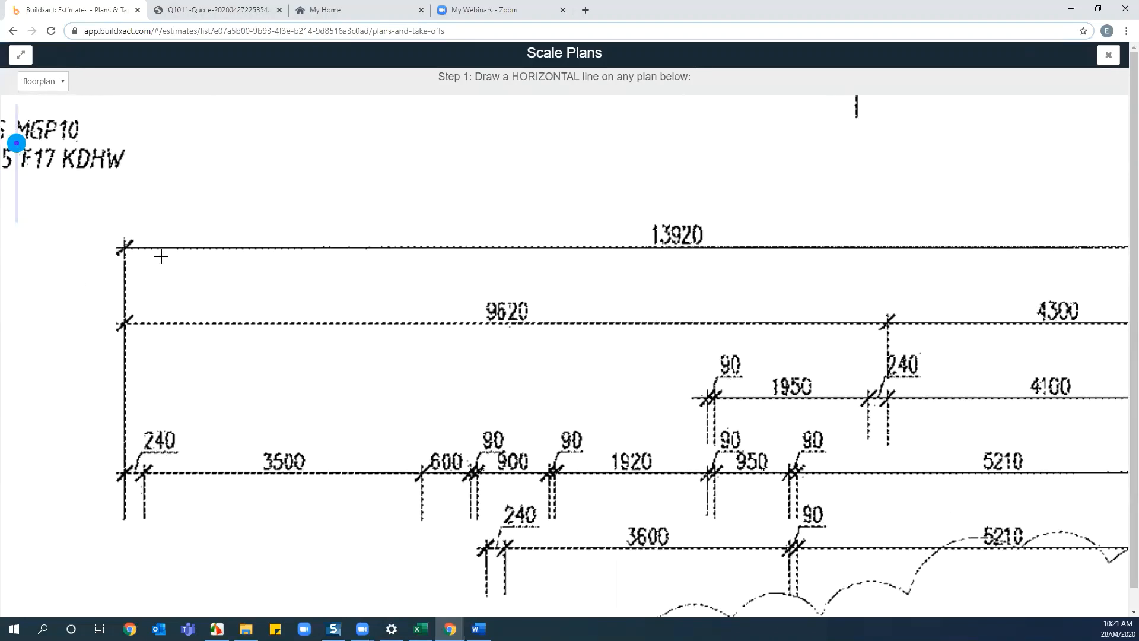
pyautogui.click(125, 247)
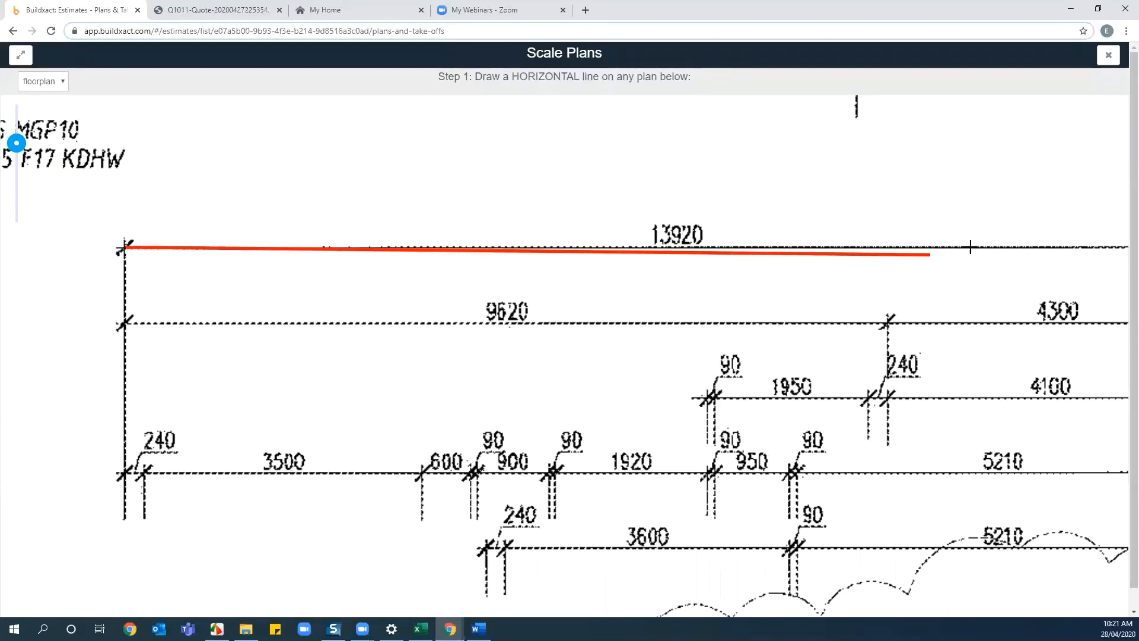
pyautogui.click(985, 247)
pyautogui.moveTo(363, 273); pyautogui.dragTo(338, 273)
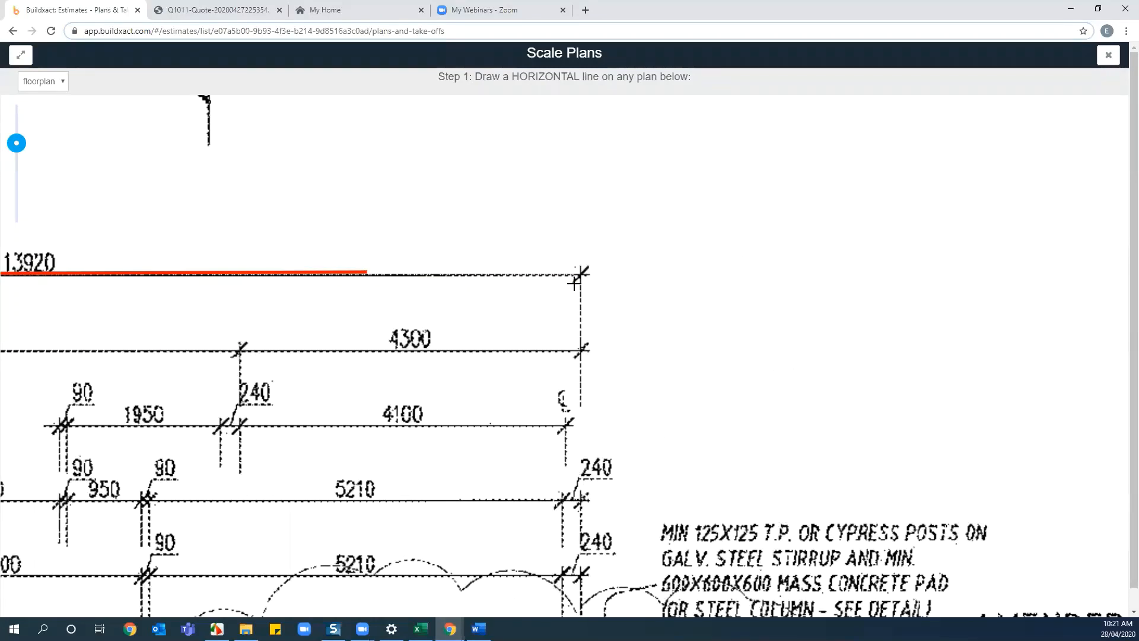
pyautogui.click(577, 277)
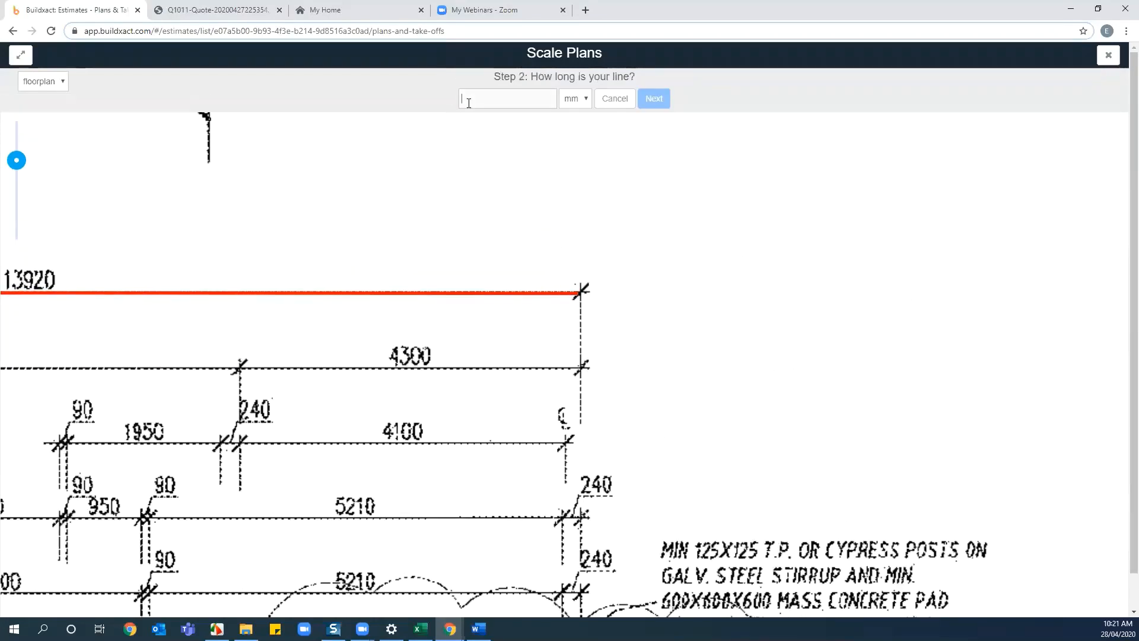
pyautogui.write('13290')
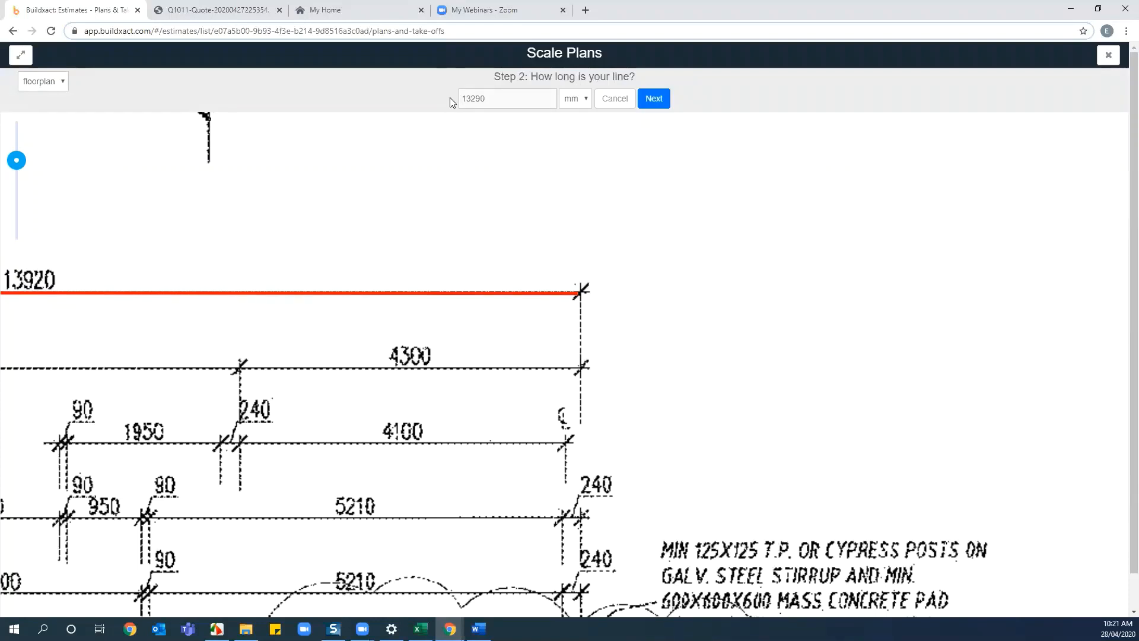
pyautogui.click(654, 99)
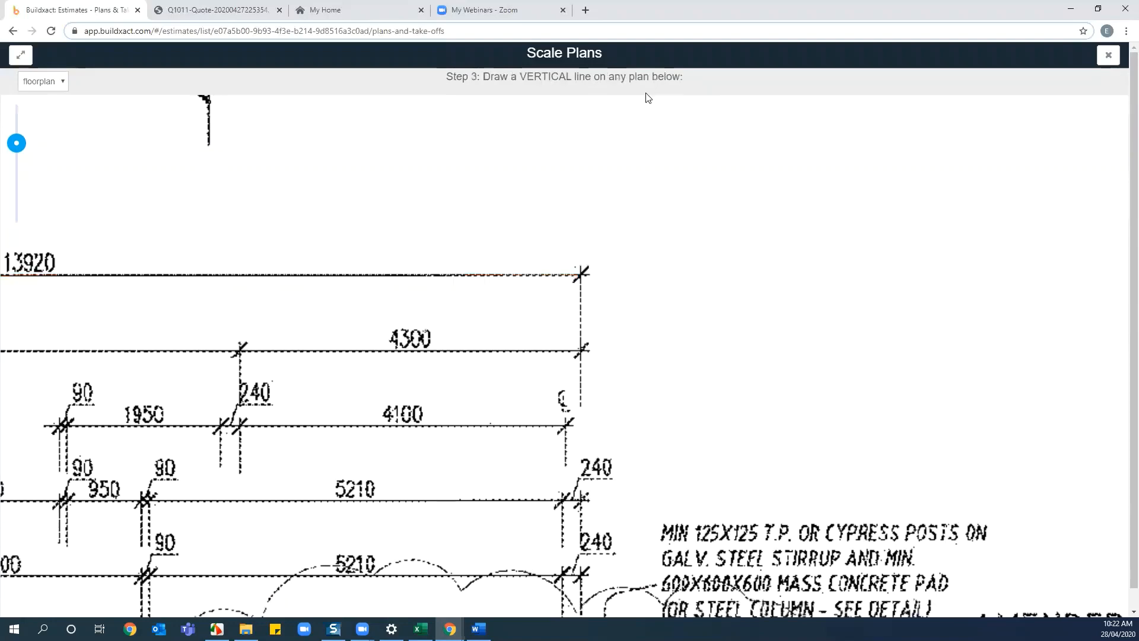
# Step: Draw the vertical scale line along the overall 11260 dimension beside the floor plan, enter 11260 mm and finish the scaling
pyautogui.moveTo(819, 539); pyautogui.dragTo(777, 401)
pyautogui.scroll(-3, 670, 374)
pyautogui.scroll(-2, 706, 314)
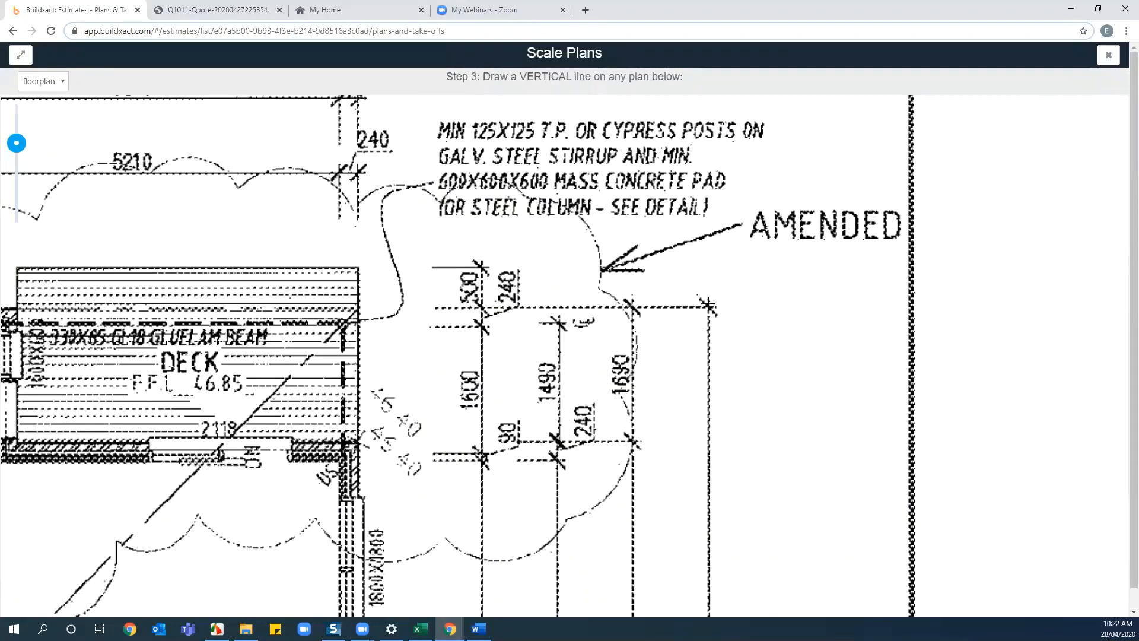
pyautogui.moveTo(708, 304); pyautogui.dragTo(706, 600)
pyautogui.scroll(-6, 679, 276)
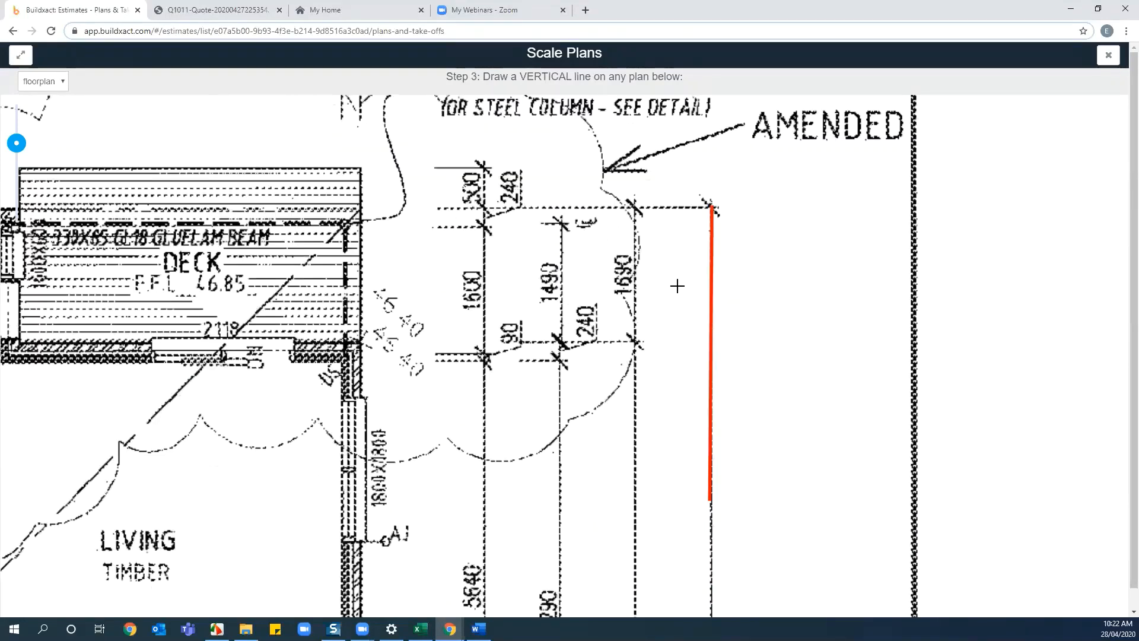
pyautogui.click(681, 534)
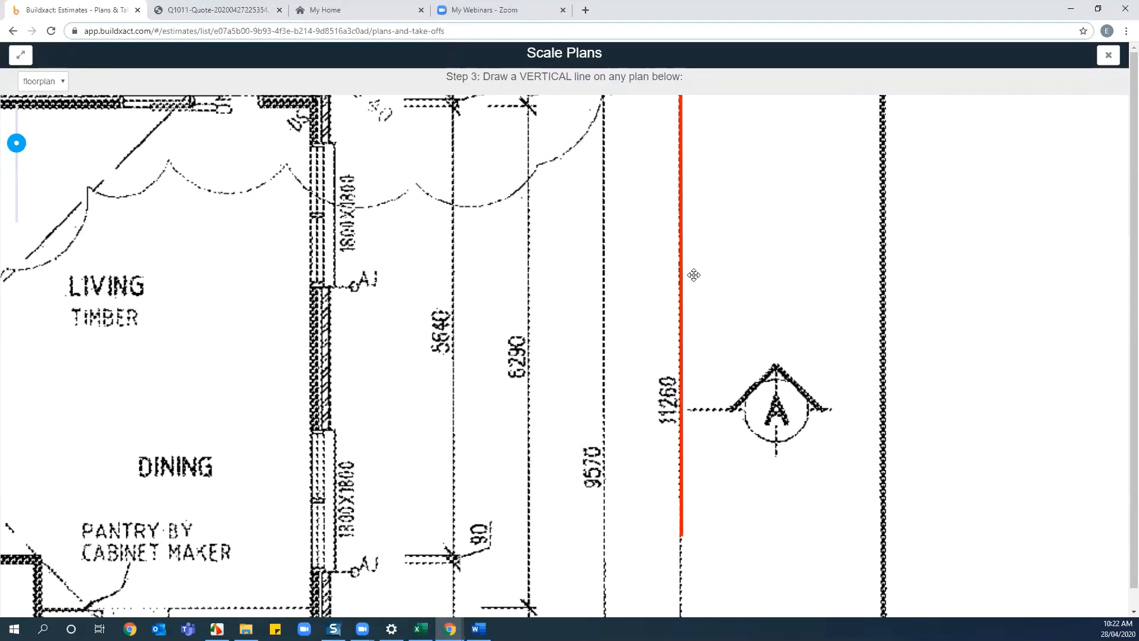
pyautogui.scroll(-3, 702, 216)
pyautogui.scroll(-3, 694, 512)
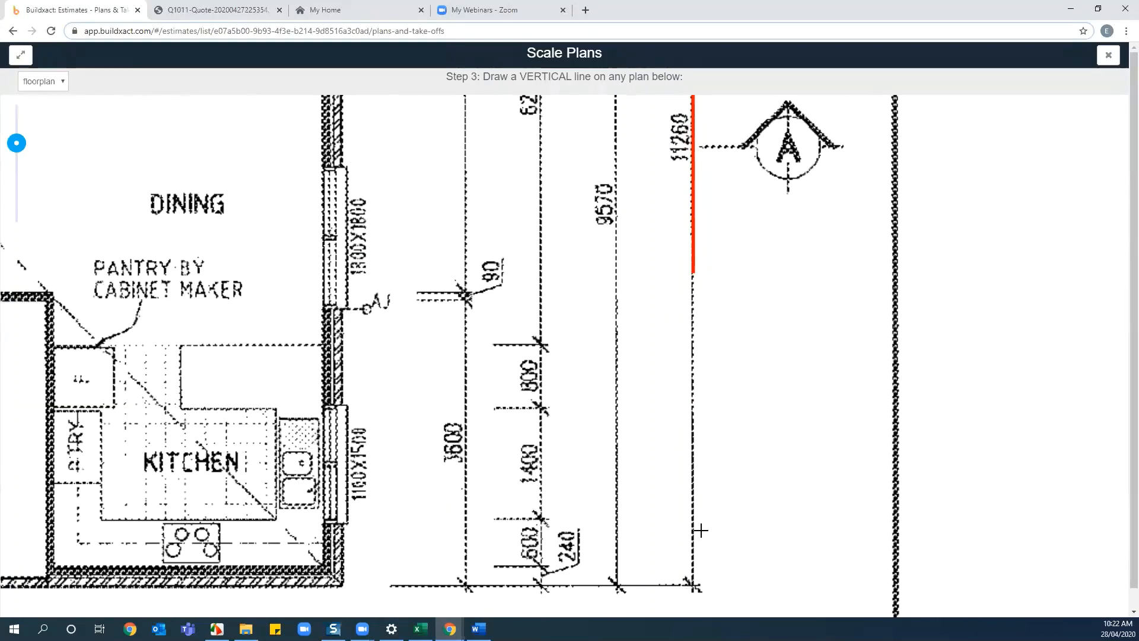
pyautogui.click(699, 535)
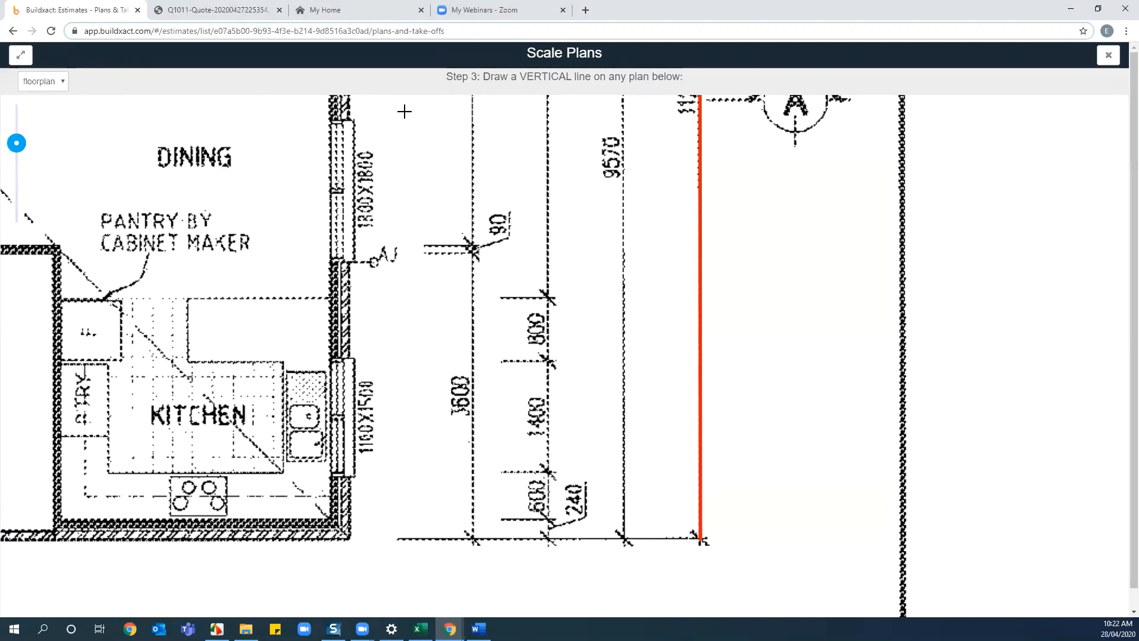
pyautogui.write('11260')
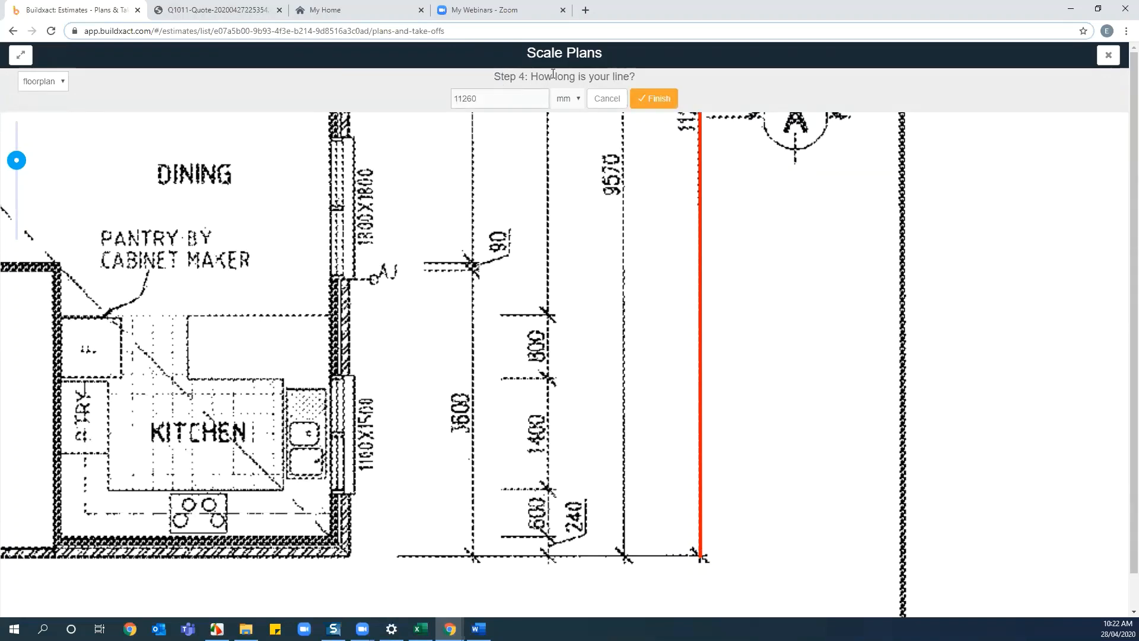
pyautogui.click(660, 98)
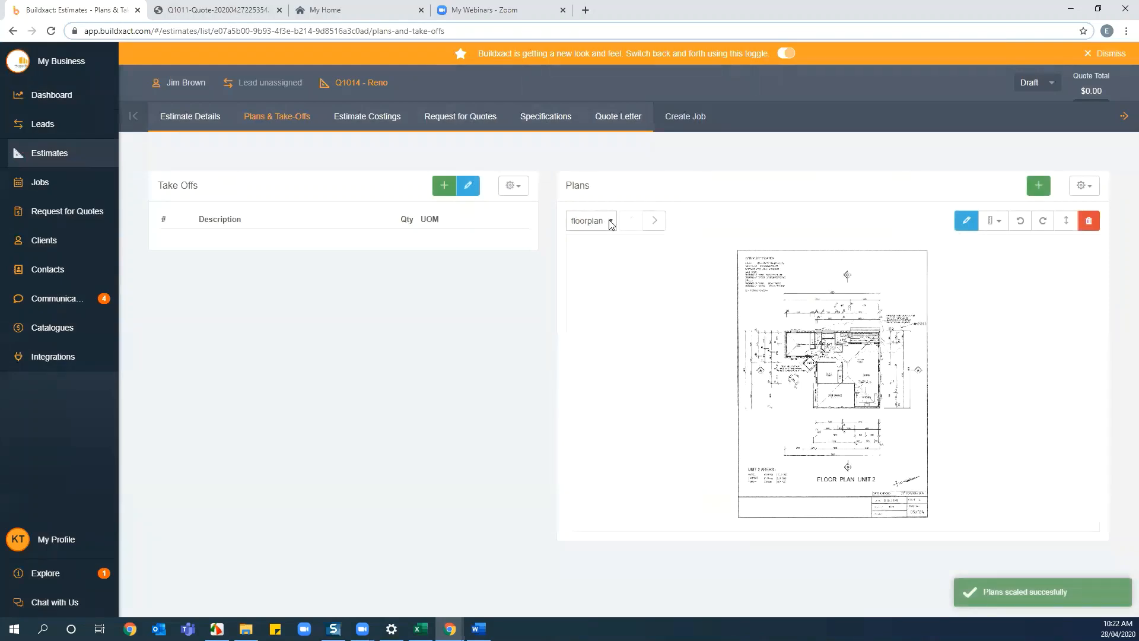
# Step: Show the Page 2 elevations plan and review its rescale and copy scale options without applying any
pyautogui.click(612, 225)
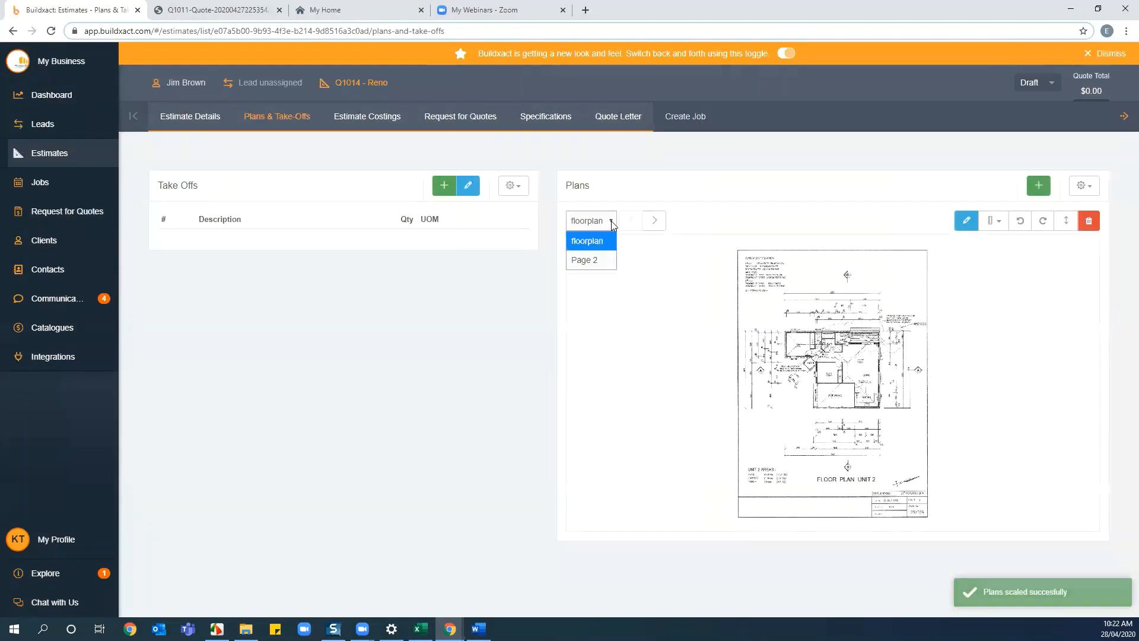
pyautogui.click(603, 258)
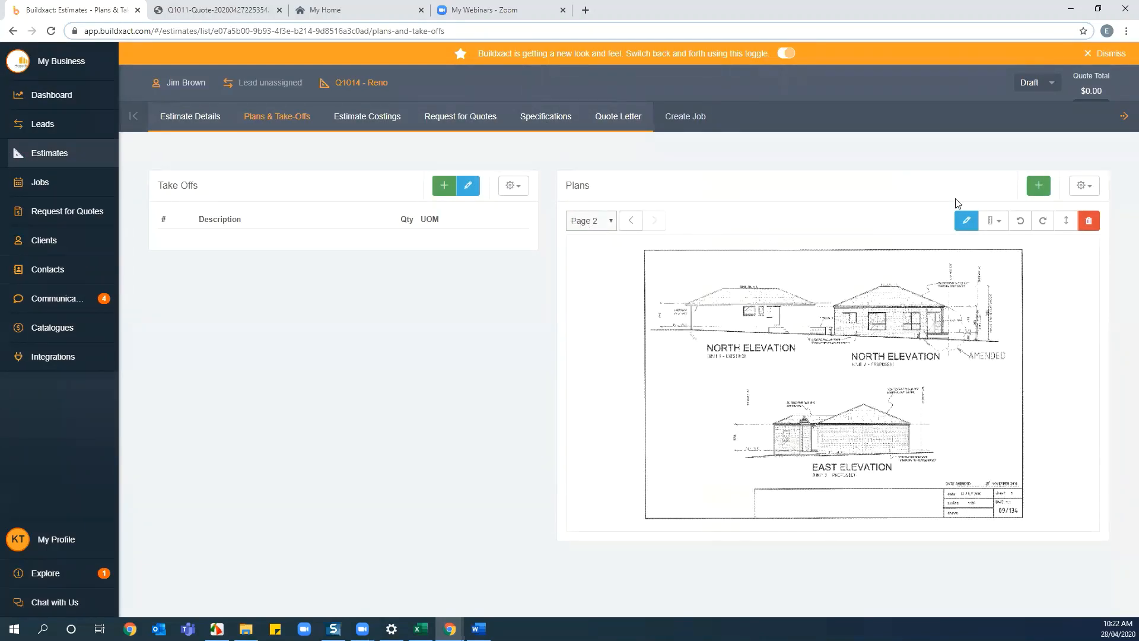
pyautogui.click(994, 220)
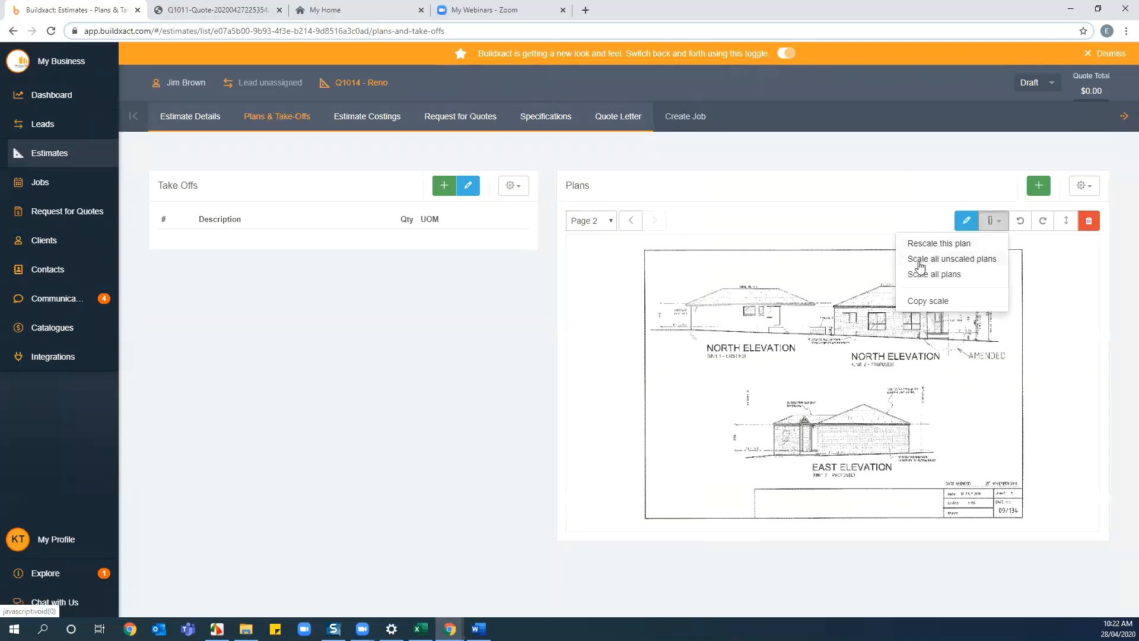
pyautogui.click(615, 335)
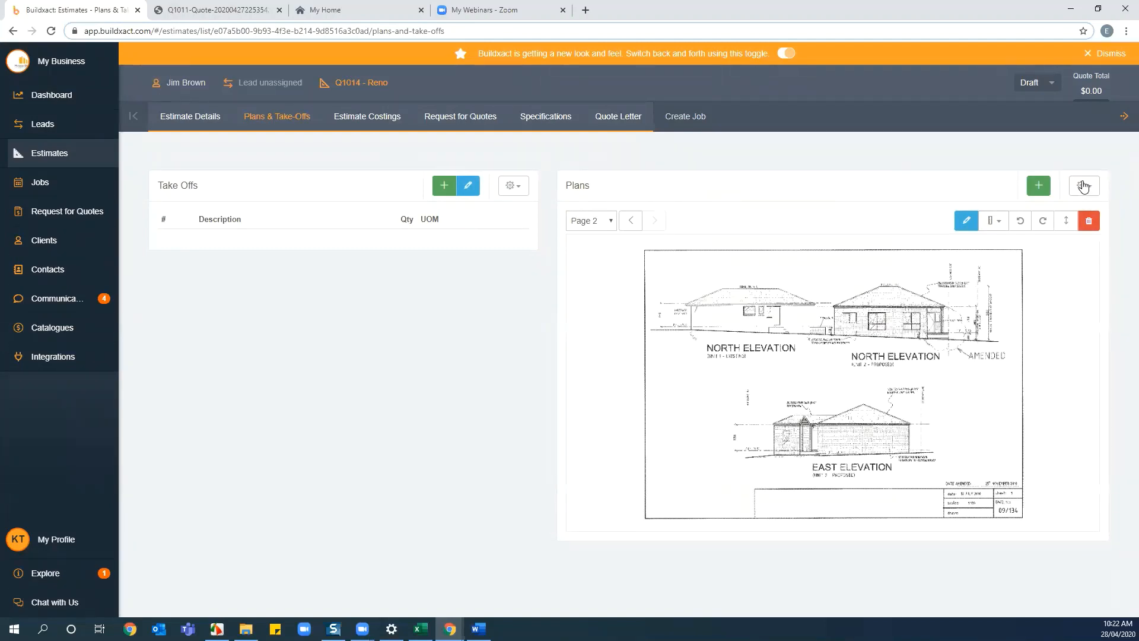
# Step: Review the print options for all plans and for take-off drawings, cancel without printing, and check the other plan actions
pyautogui.click(1084, 187)
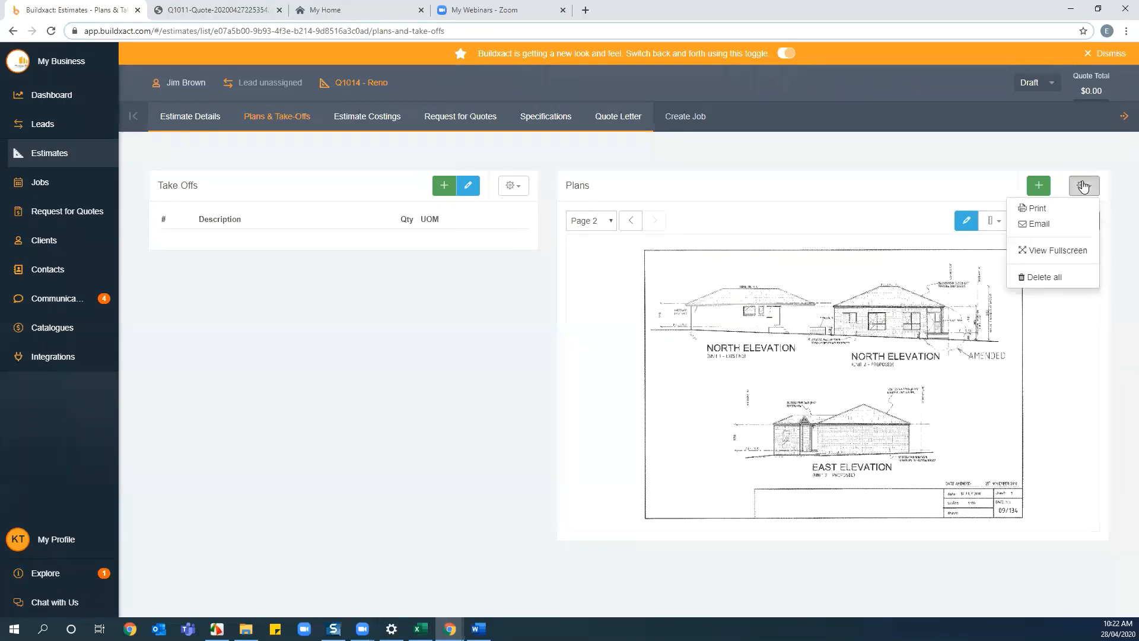
pyautogui.click(1035, 207)
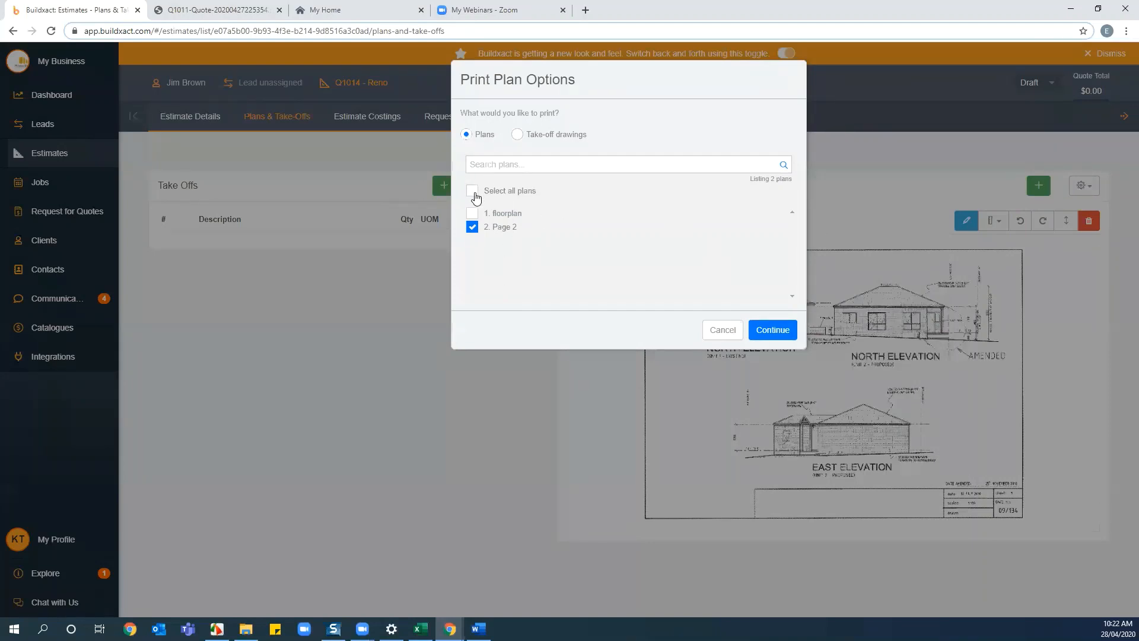
pyautogui.click(473, 191)
pyautogui.click(517, 135)
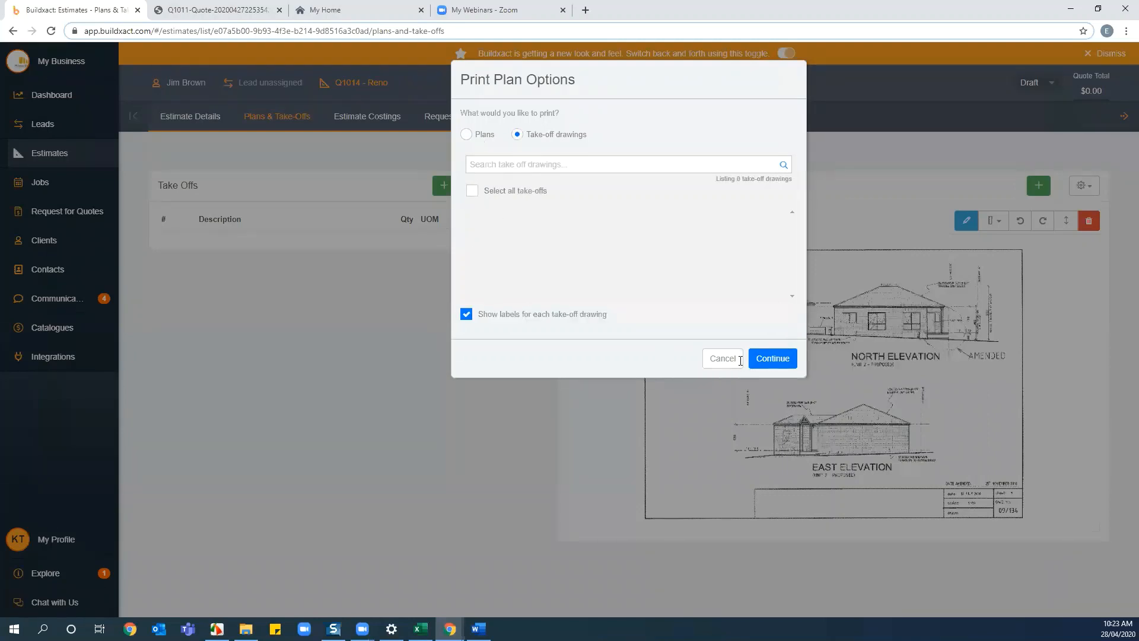
pyautogui.click(722, 359)
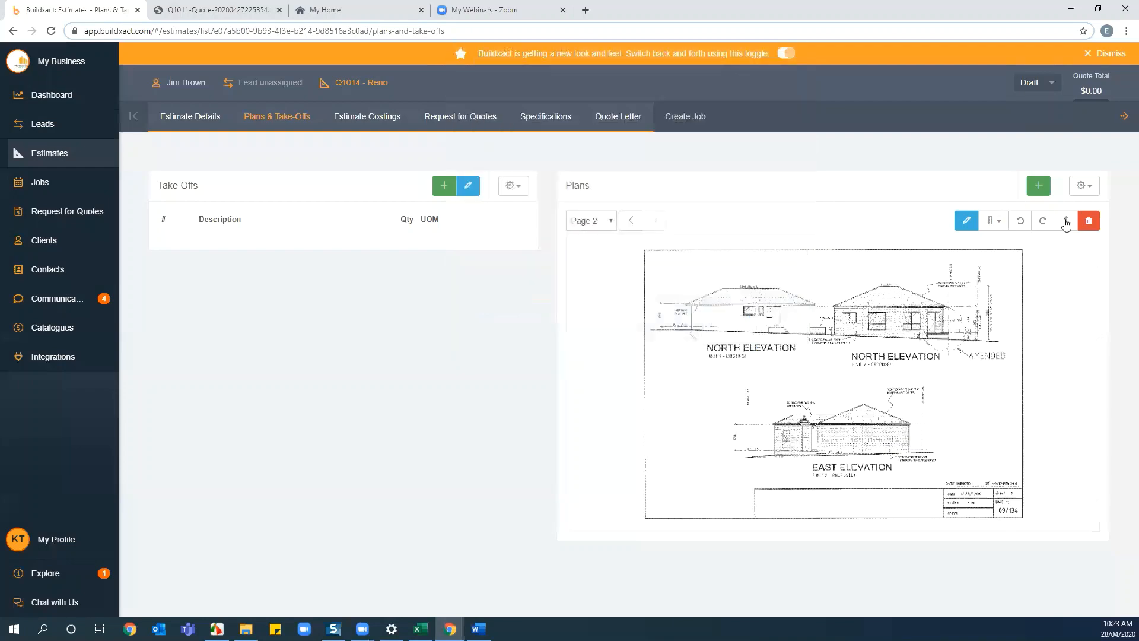
pyautogui.click(1081, 187)
pyautogui.click(951, 183)
# Step: Open the estimate's costings and look through the full list of cost categories, from Preliminaries to Fencing
pyautogui.click(375, 118)
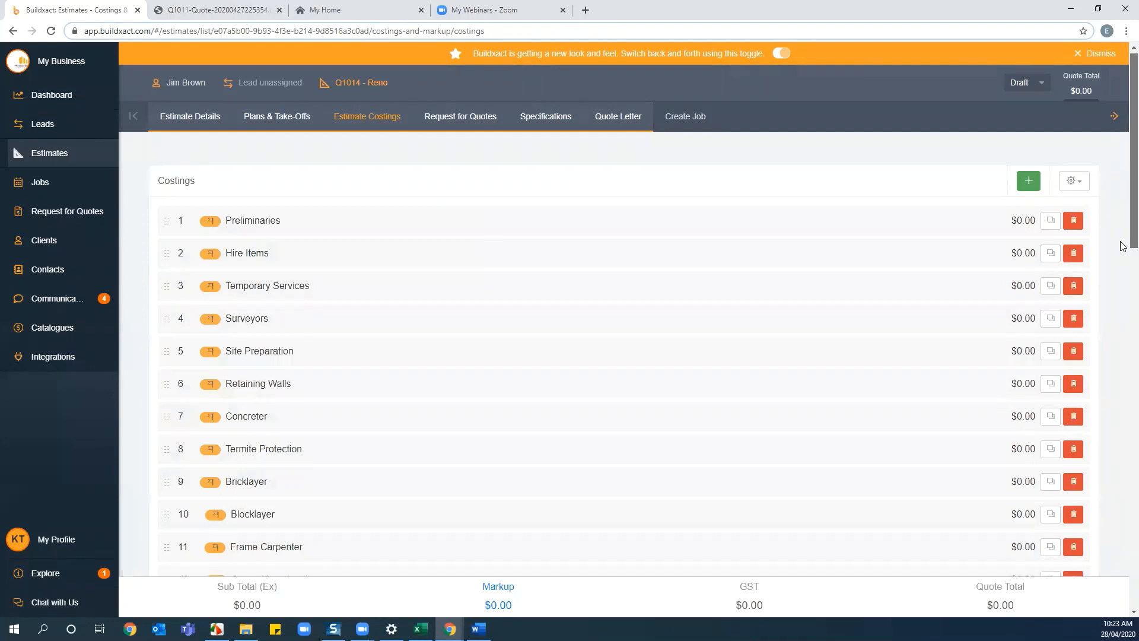
pyautogui.scroll(-1, 1123, 261)
pyautogui.scroll(-2, 1123, 271)
pyautogui.scroll(3, 1123, 238)
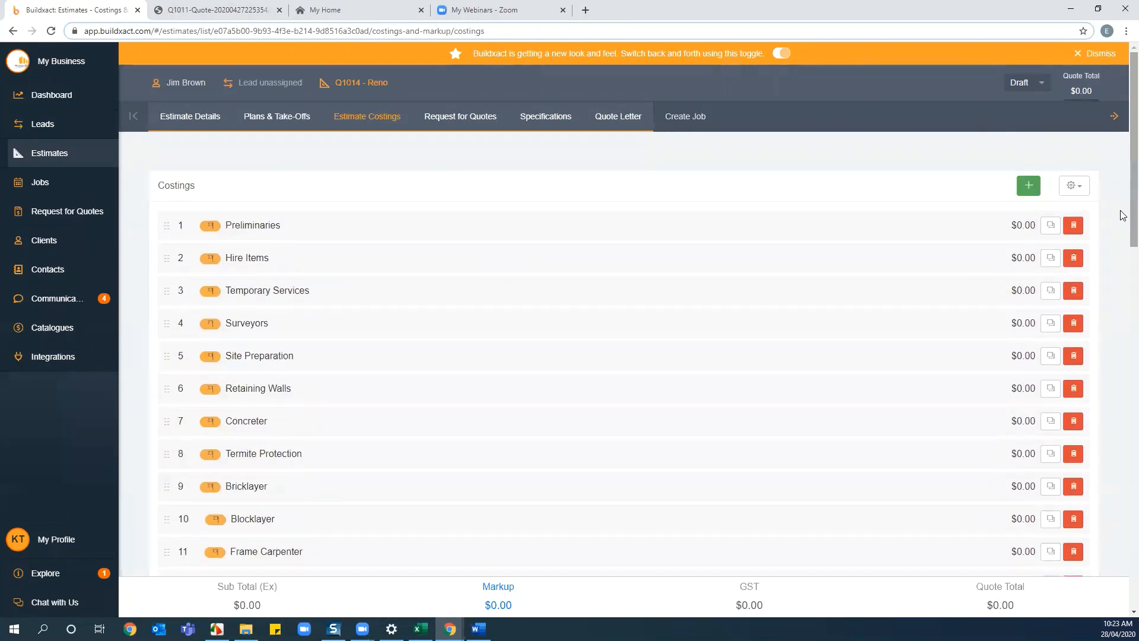
pyautogui.scroll(-10, 1120, 287)
pyautogui.scroll(-8, 1123, 511)
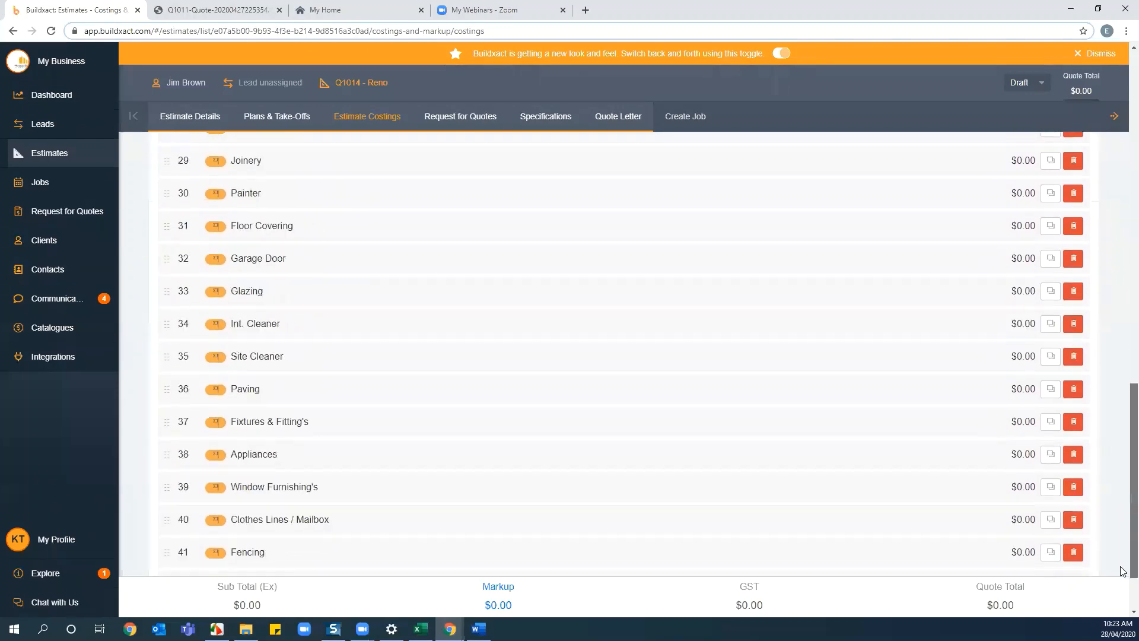
pyautogui.scroll(11, 1123, 475)
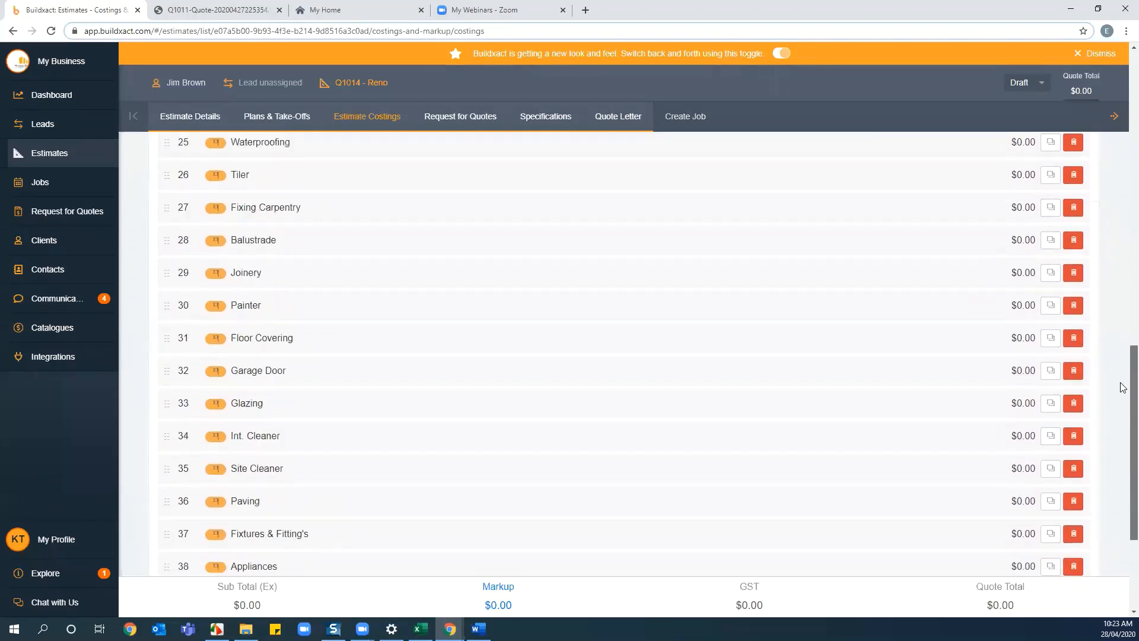
pyautogui.scroll(4, 1123, 328)
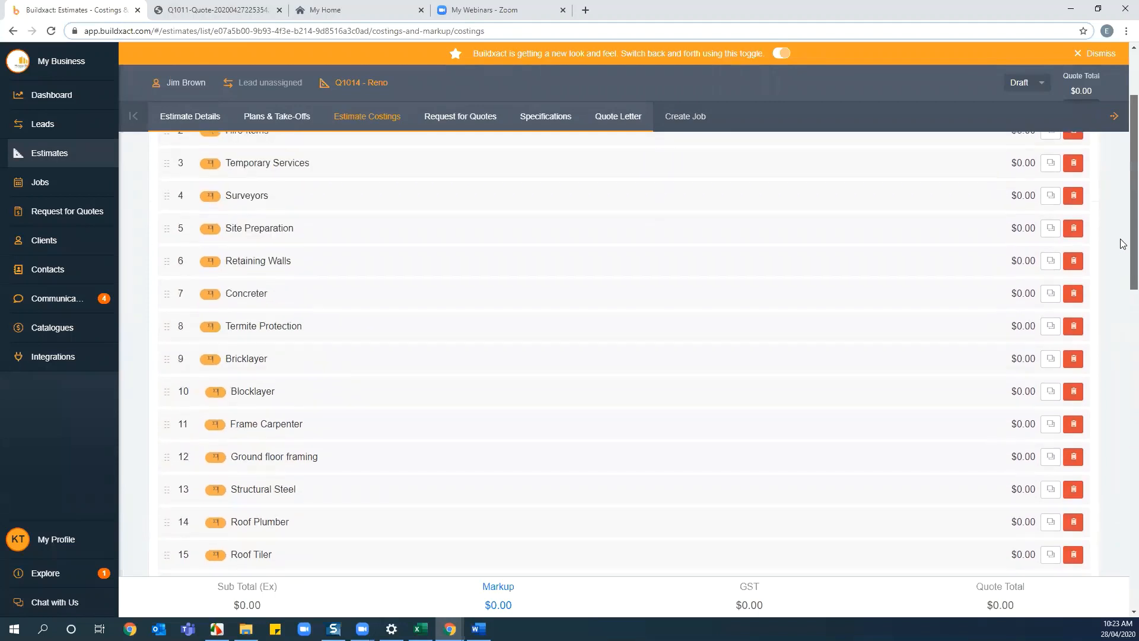
# Step: Expand the Bricklayer category in the costings and review its line items
pyautogui.click(280, 361)
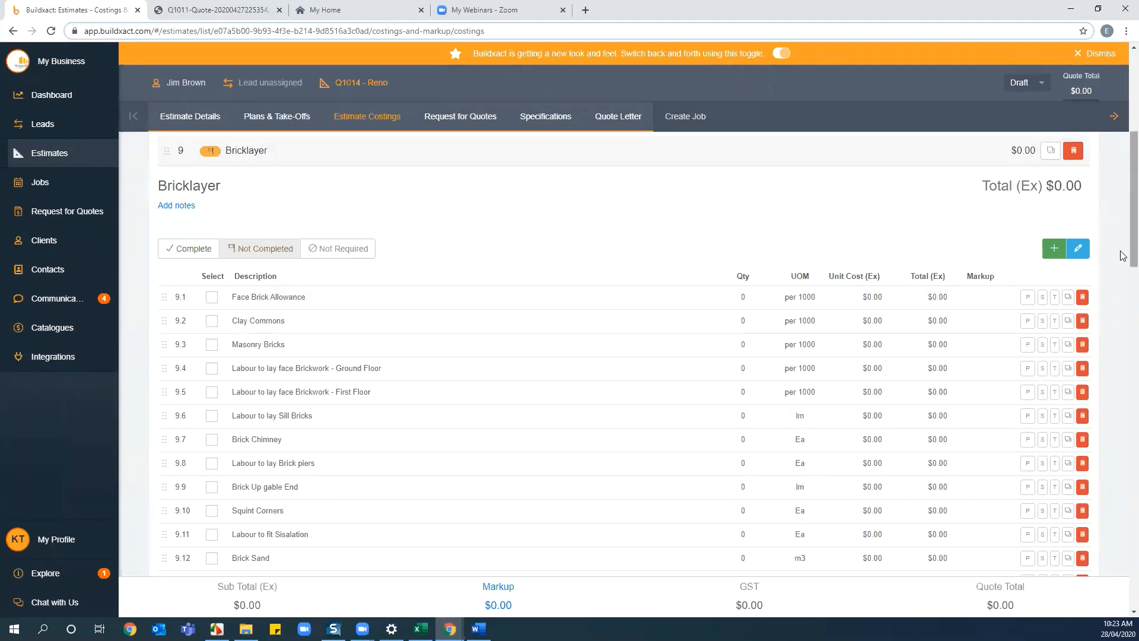
pyautogui.scroll(-3, 1123, 261)
pyautogui.scroll(-5, 1123, 326)
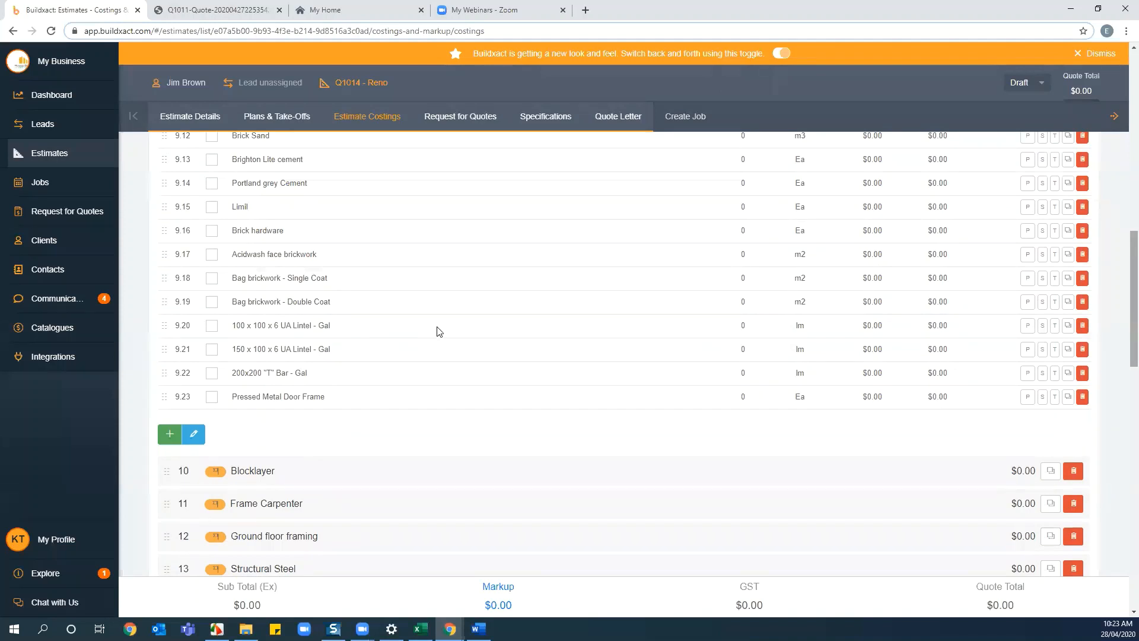
# Step: Add a line item at the end of the Bricklayer category using Bricks red from the House Builder price list
pyautogui.click(170, 434)
pyautogui.click(305, 419)
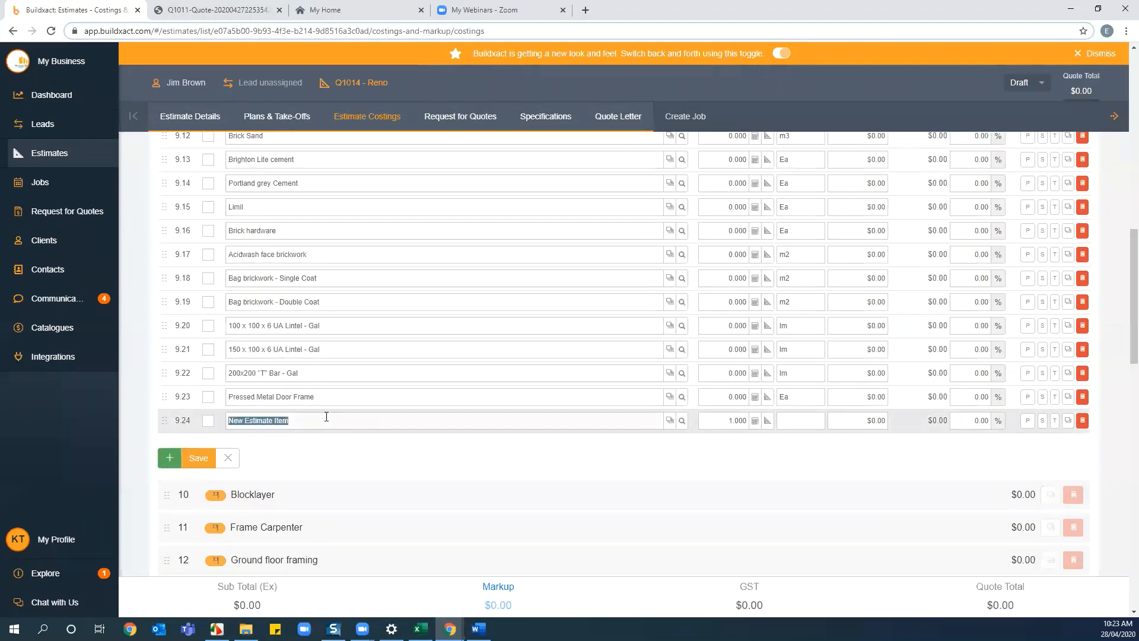
pyautogui.write('bricks')
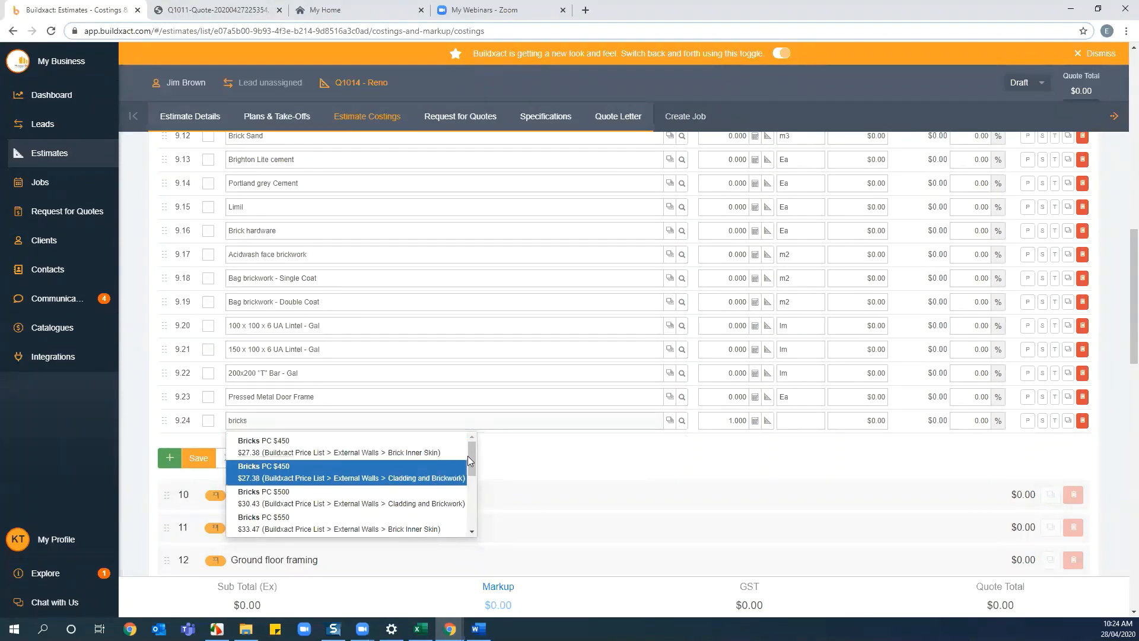
pyautogui.moveTo(472, 463)
pyautogui.mouseDown()
pyautogui.moveTo(466, 528)
pyautogui.moveTo(471, 443)
pyautogui.mouseUp()
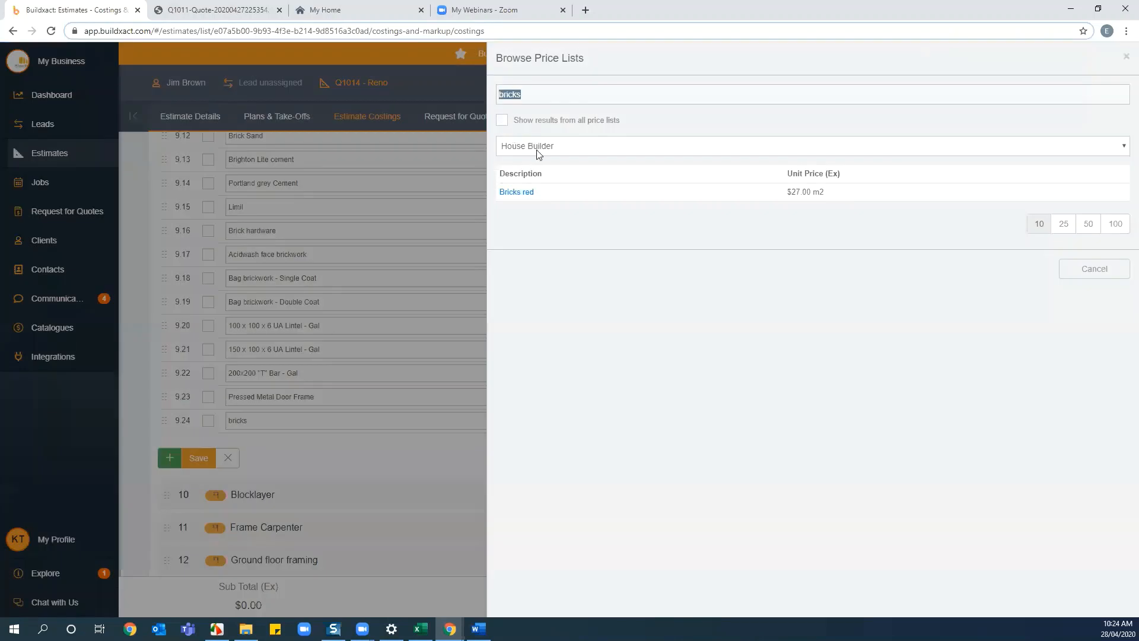
pyautogui.click(536, 148)
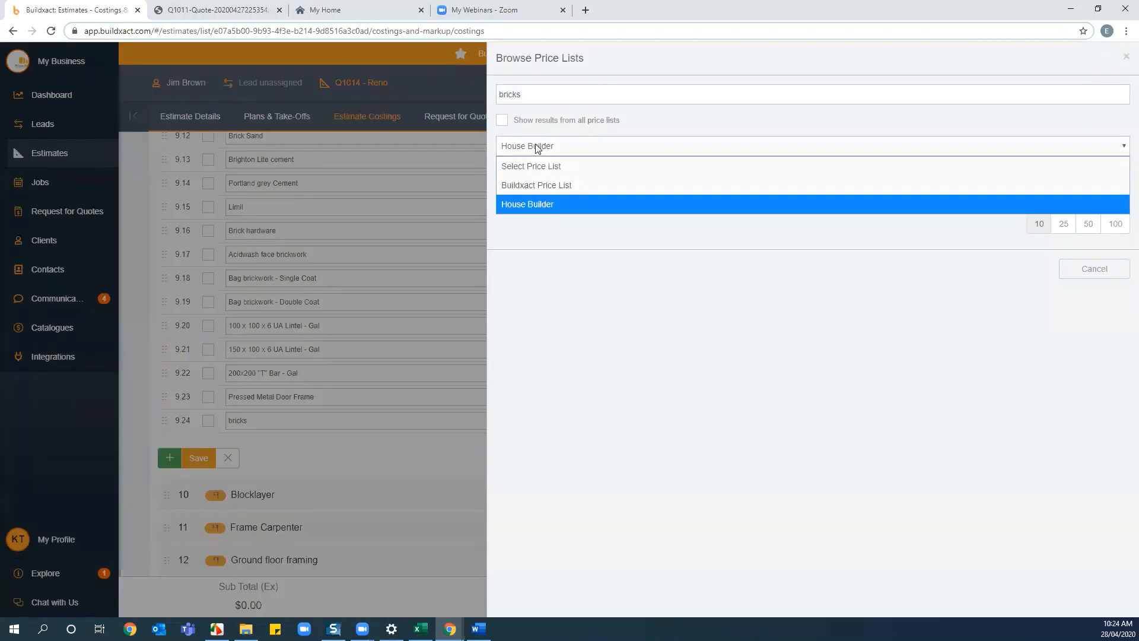
pyautogui.click(535, 208)
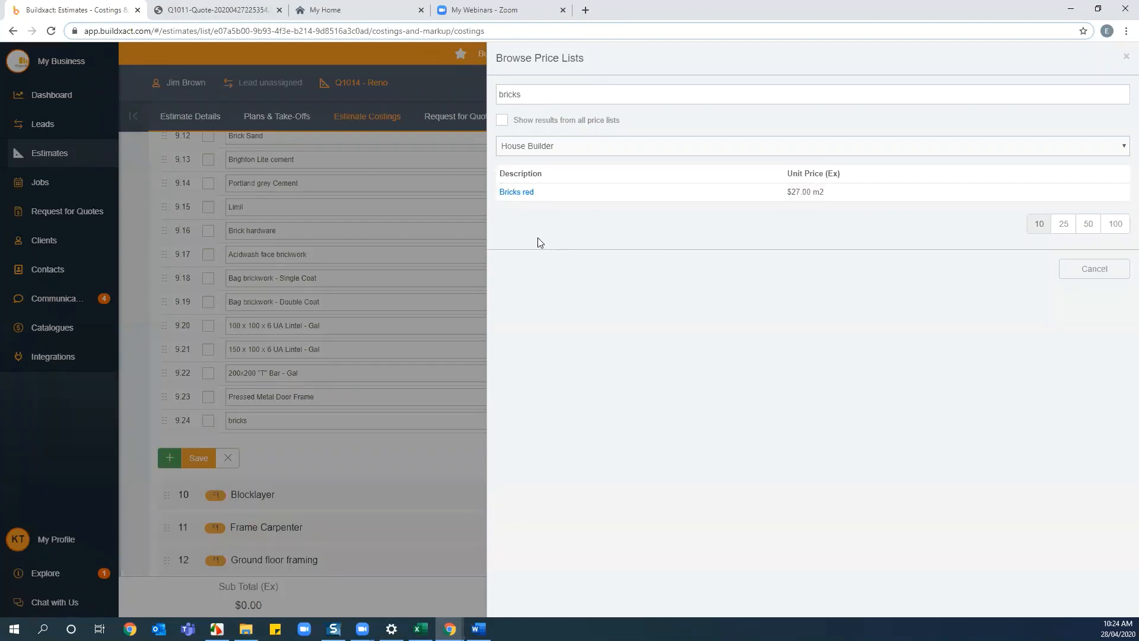
pyautogui.click(516, 192)
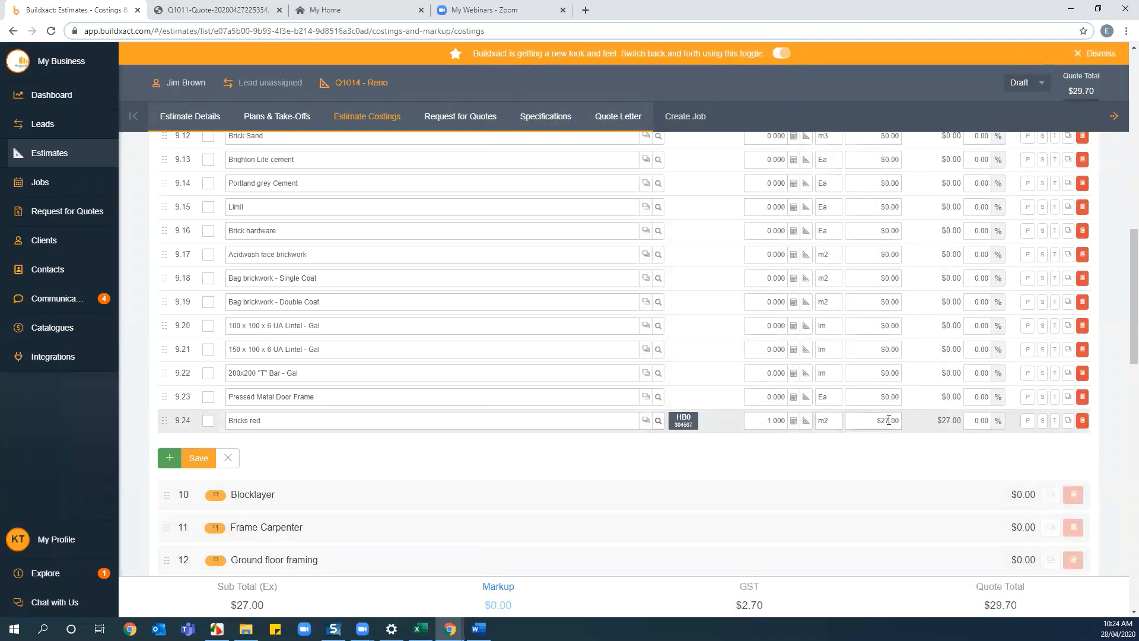
# Step: Review the linked catalogue details of the Bricks red item, including its picture, item code and link options
pyautogui.click(683, 422)
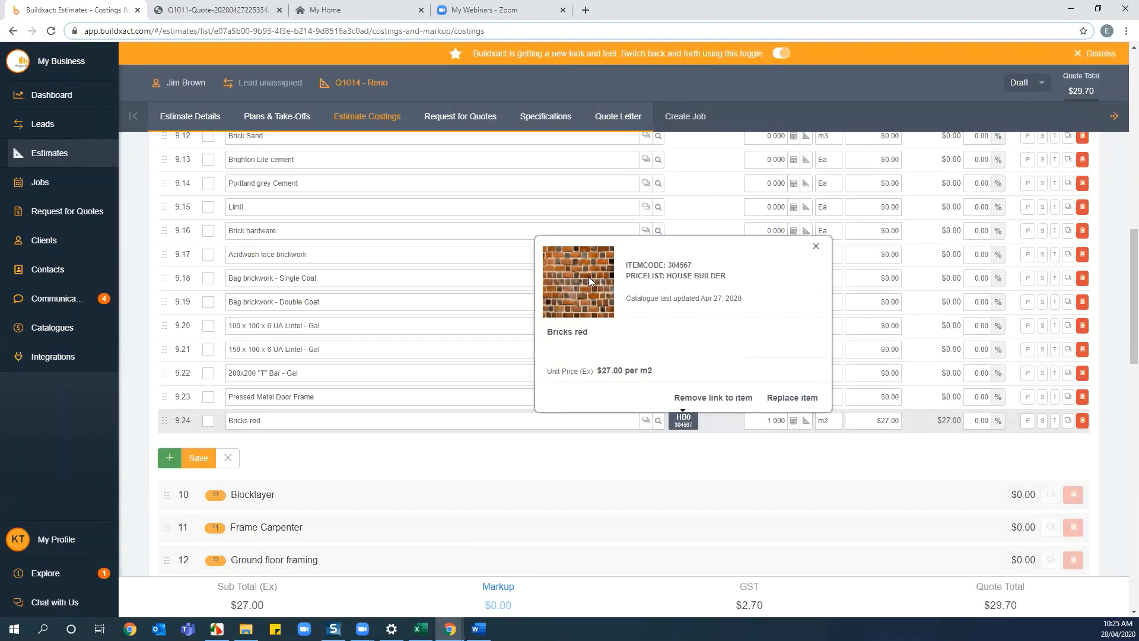
pyautogui.moveTo(632, 347)
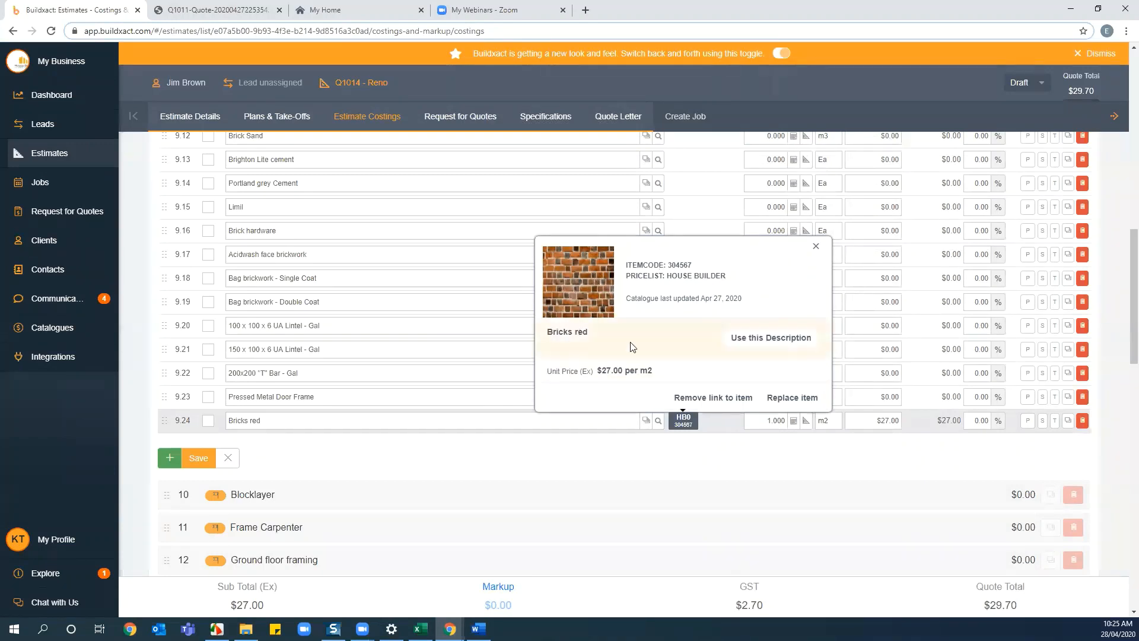
pyautogui.moveTo(726, 377)
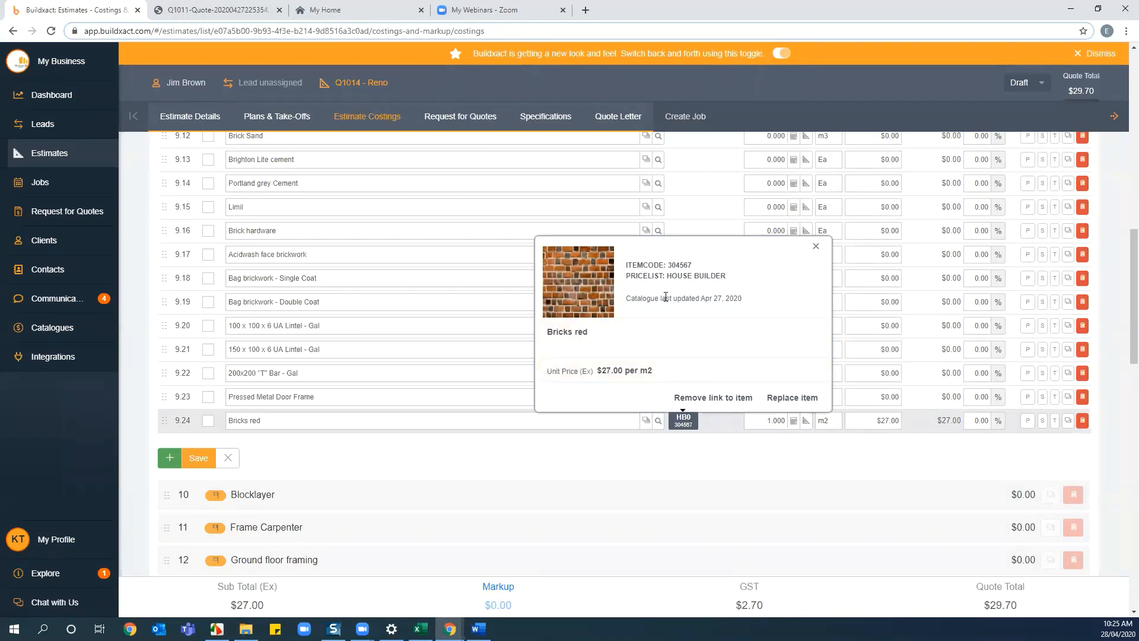
pyautogui.click(817, 248)
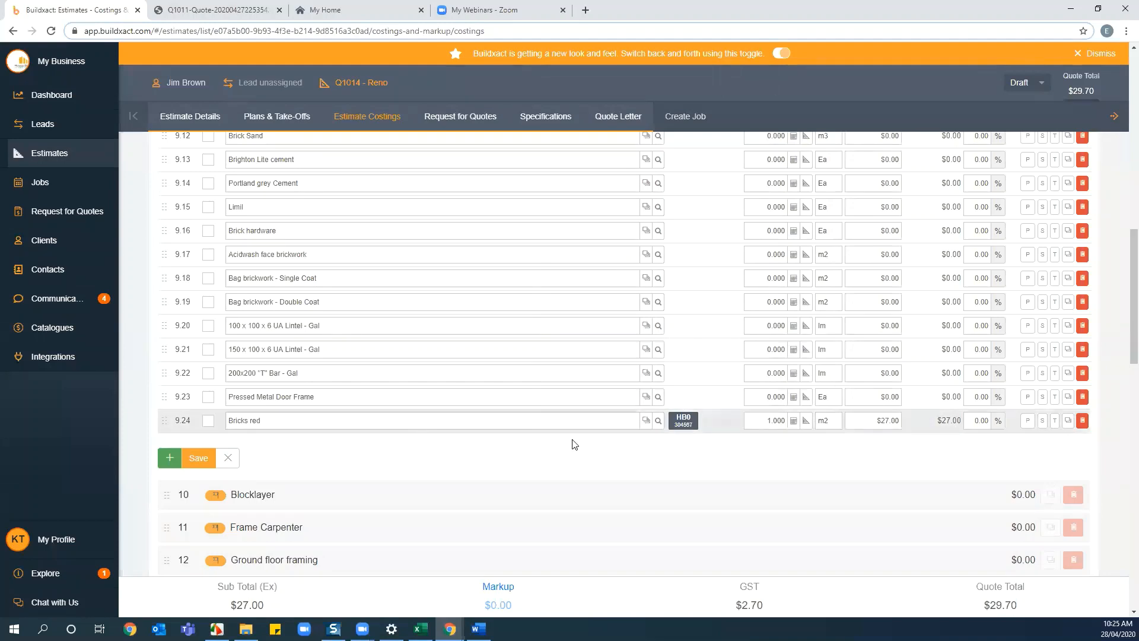
# Step: Start a take-off for the Bricks red item on the Page 2 elevations plan
pyautogui.click(805, 421)
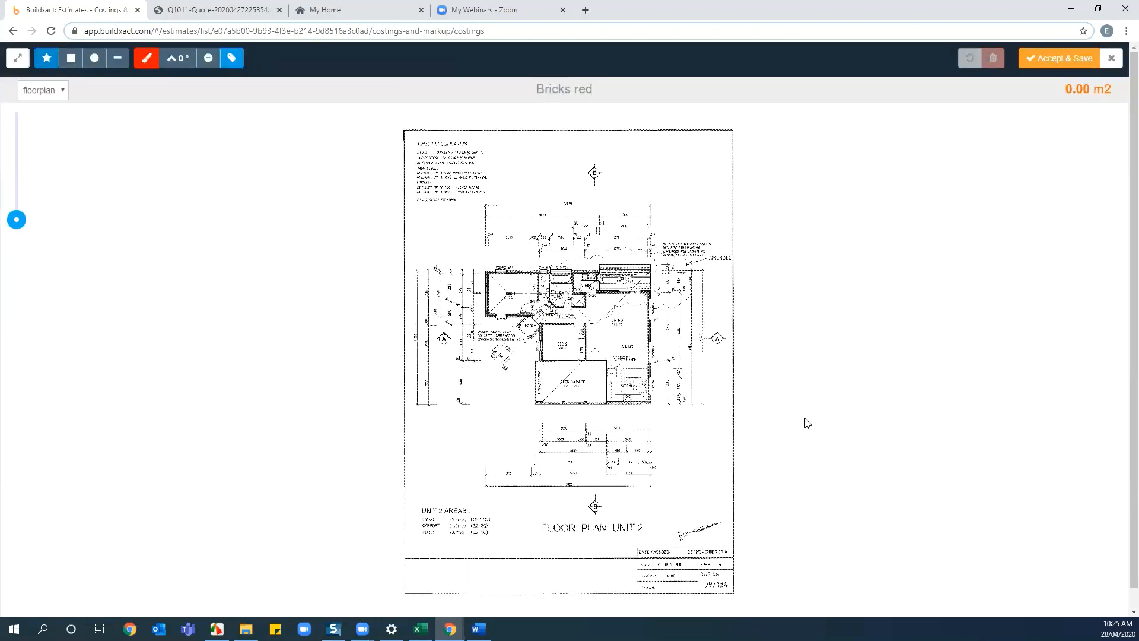
pyautogui.click(62, 92)
pyautogui.click(45, 129)
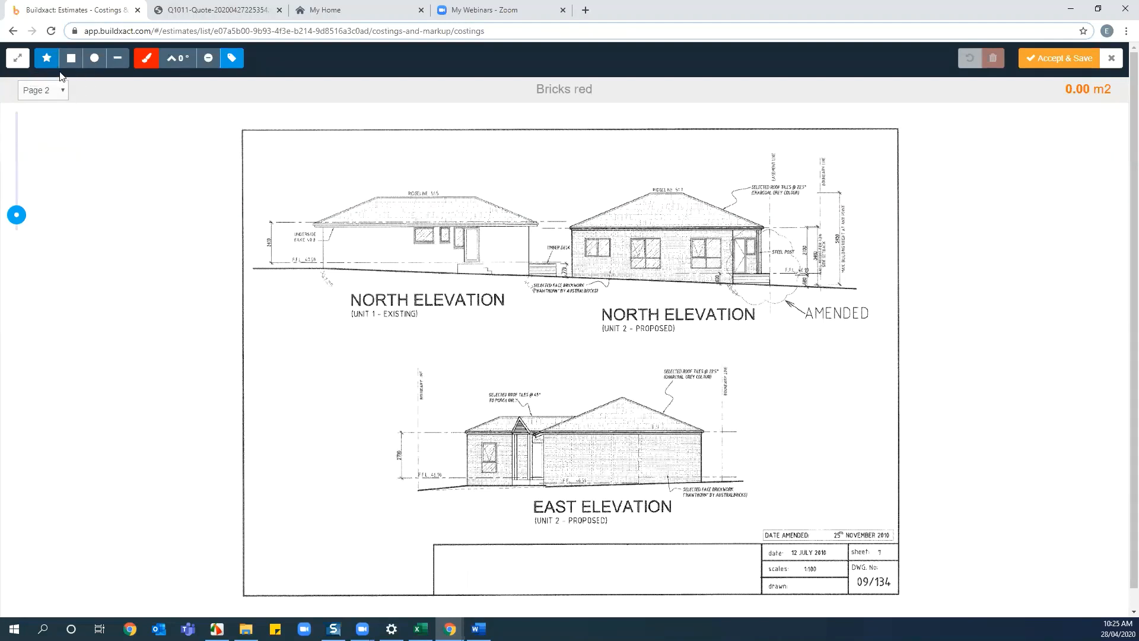
# Step: Review the take-off shape tools, including the Line tool's height setting, and the measurement label toggle
pyautogui.click(47, 57)
pyautogui.click(95, 58)
pyautogui.click(118, 58)
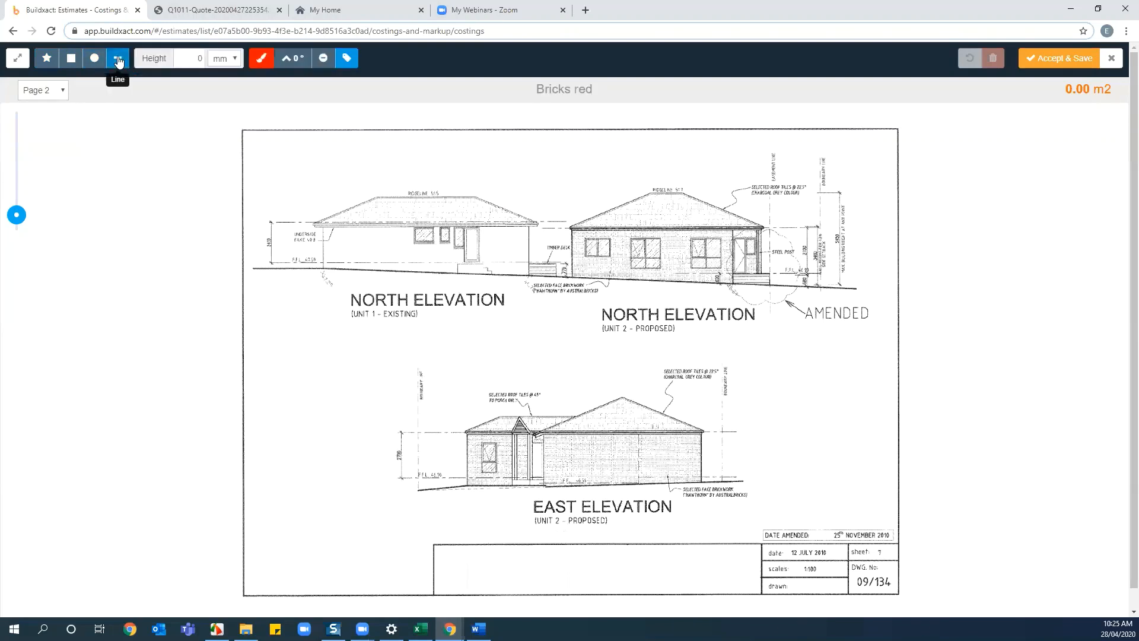
pyautogui.click(70, 59)
pyautogui.click(47, 58)
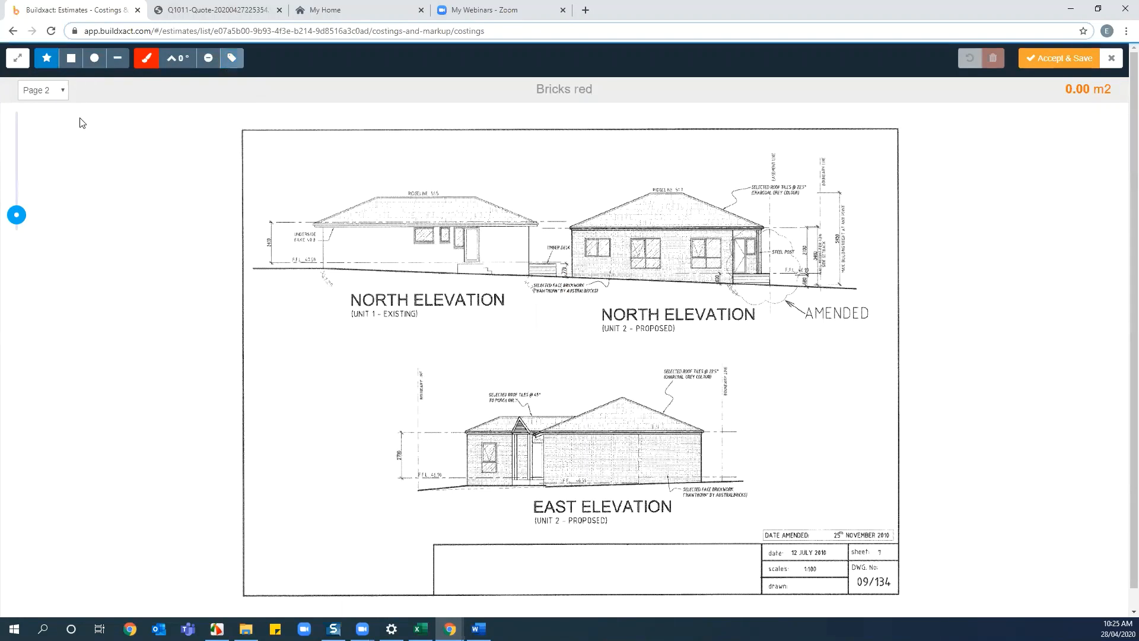
pyautogui.click(232, 57)
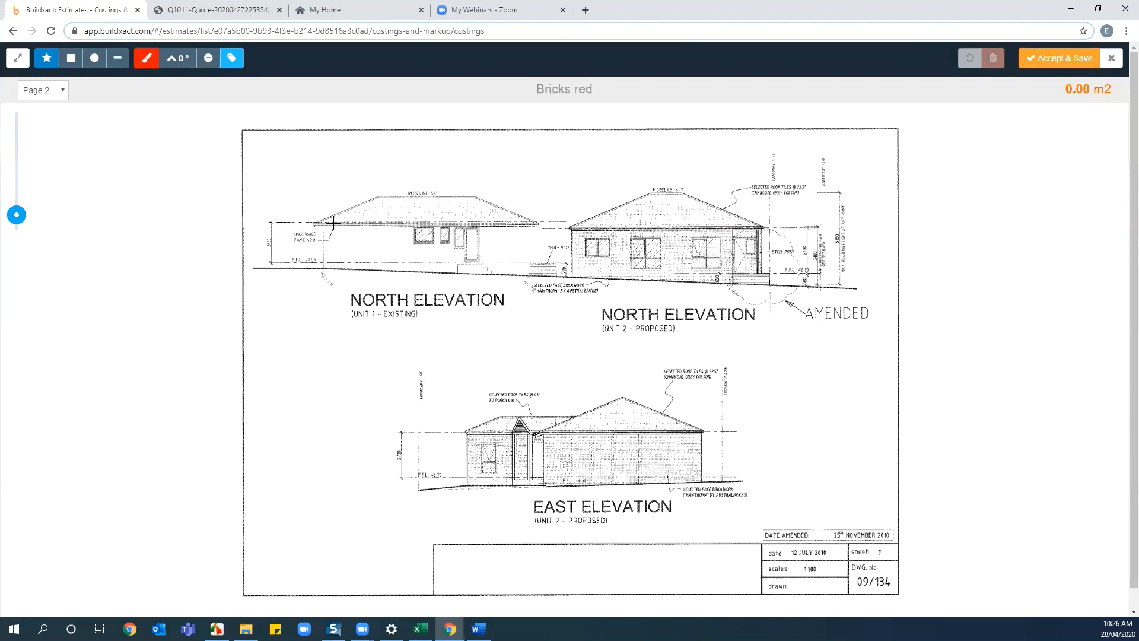
# Step: Trace the wall outline of the existing Unit 1 north elevation as a take-off area of about 31.7 m2
pyautogui.click(16, 214)
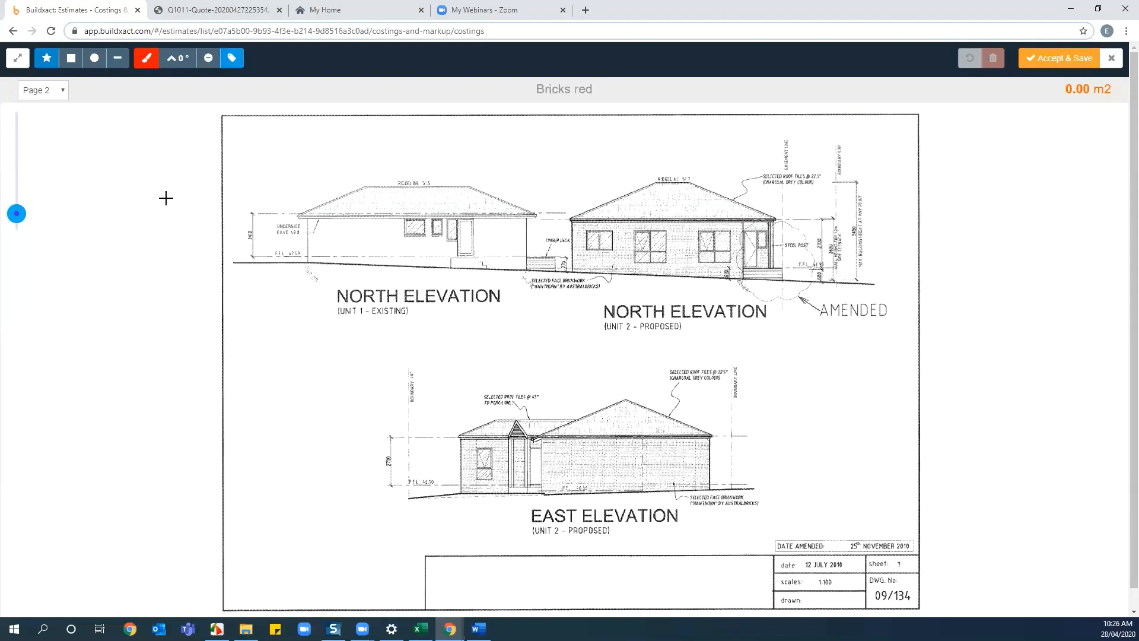
pyautogui.scroll(1, 292, 338)
pyautogui.scroll(1, 572, 305)
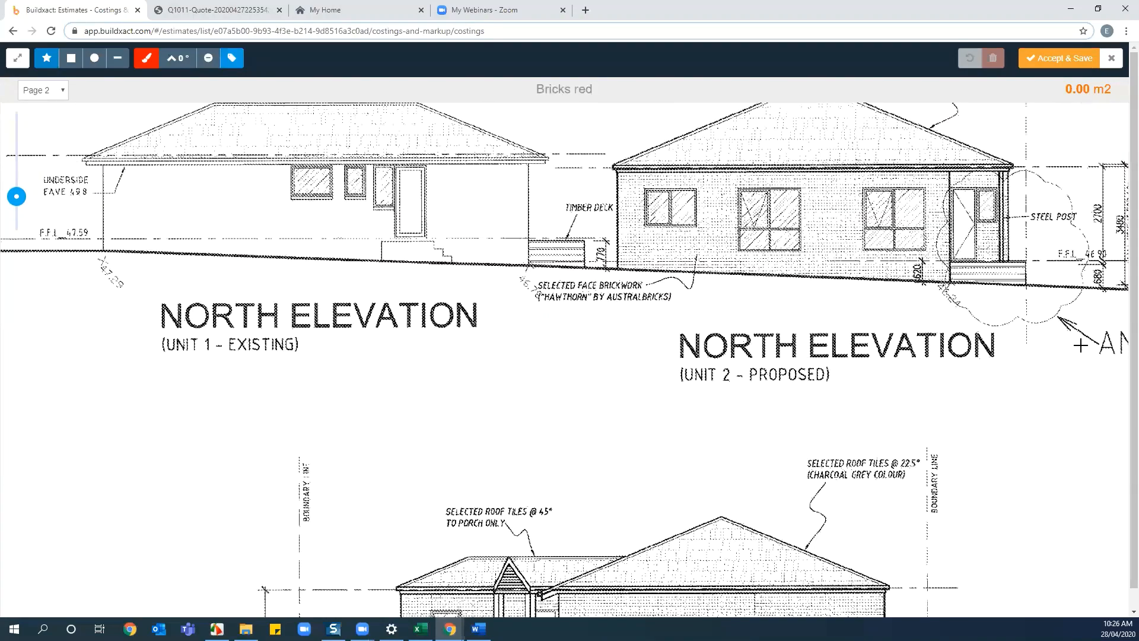
pyautogui.moveTo(969, 288); pyautogui.dragTo(1021, 371)
pyautogui.moveTo(937, 407); pyautogui.dragTo(970, 466)
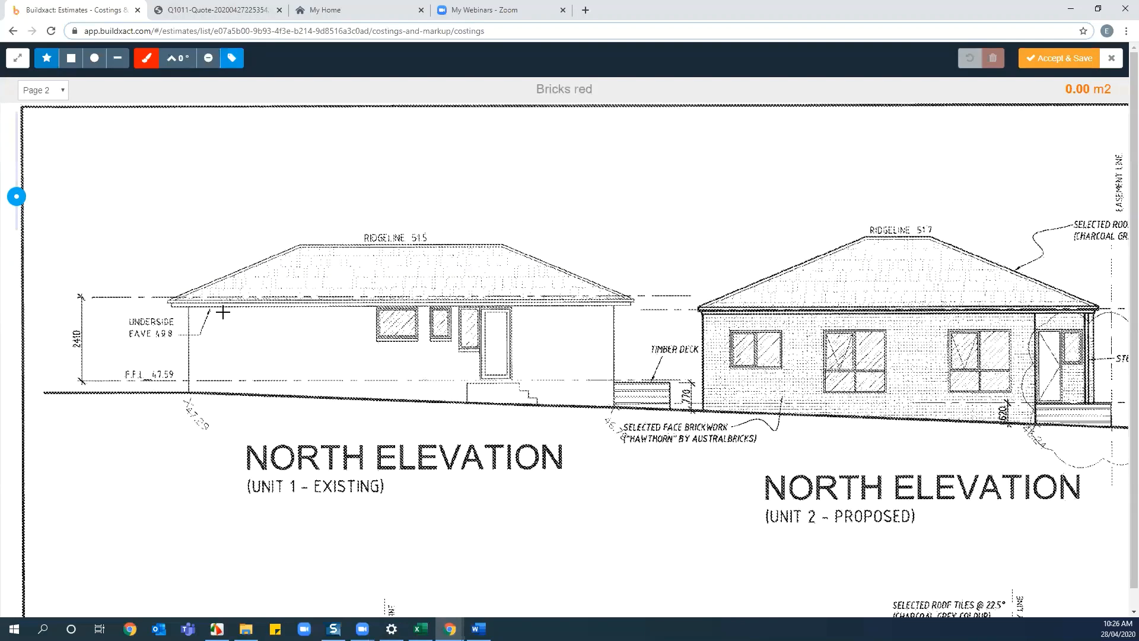
pyautogui.click(189, 308)
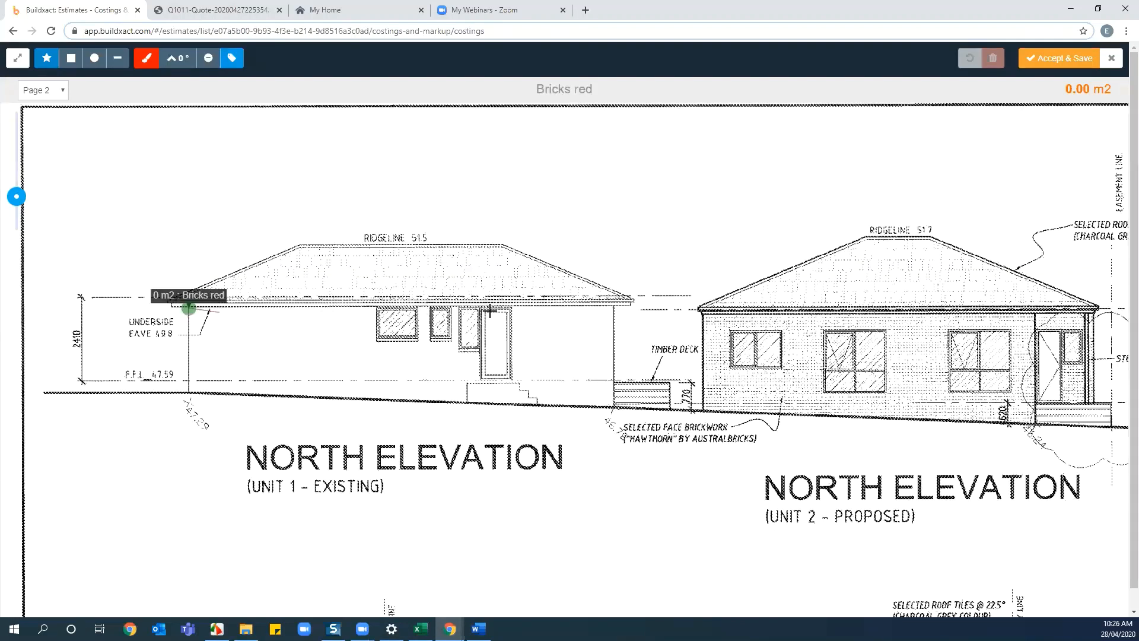
pyautogui.click(614, 305)
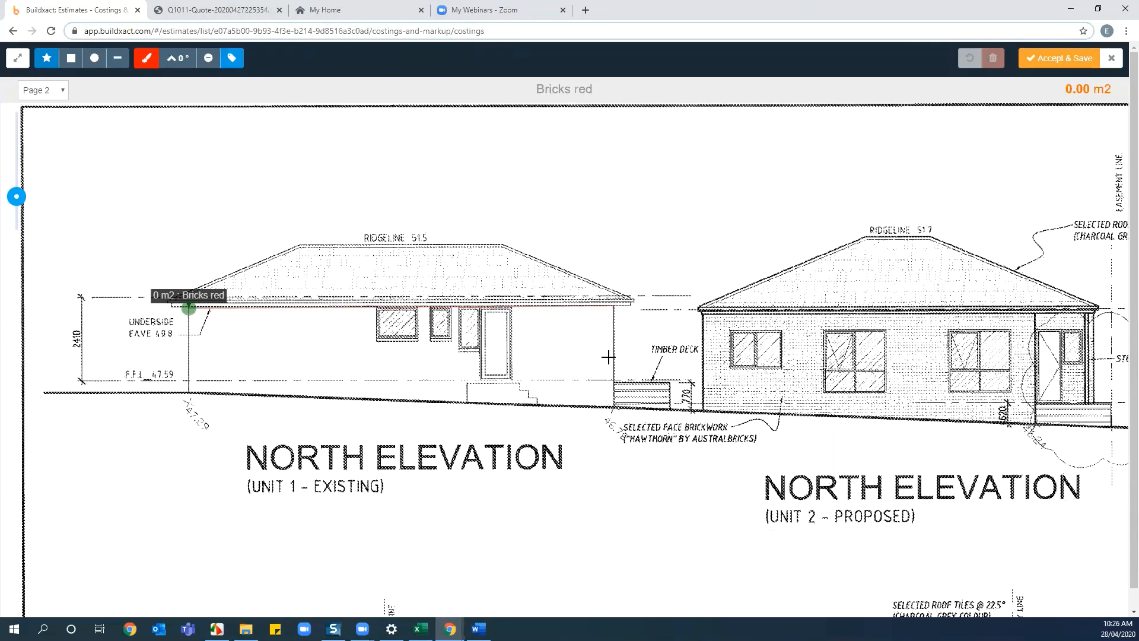
pyautogui.click(614, 408)
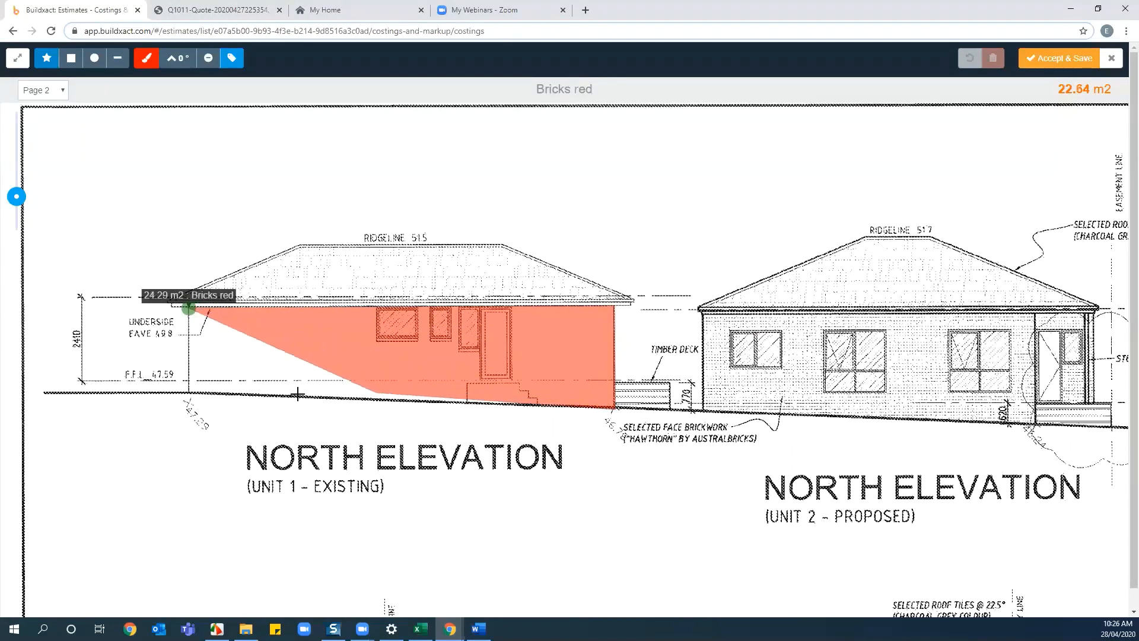
pyautogui.click(188, 392)
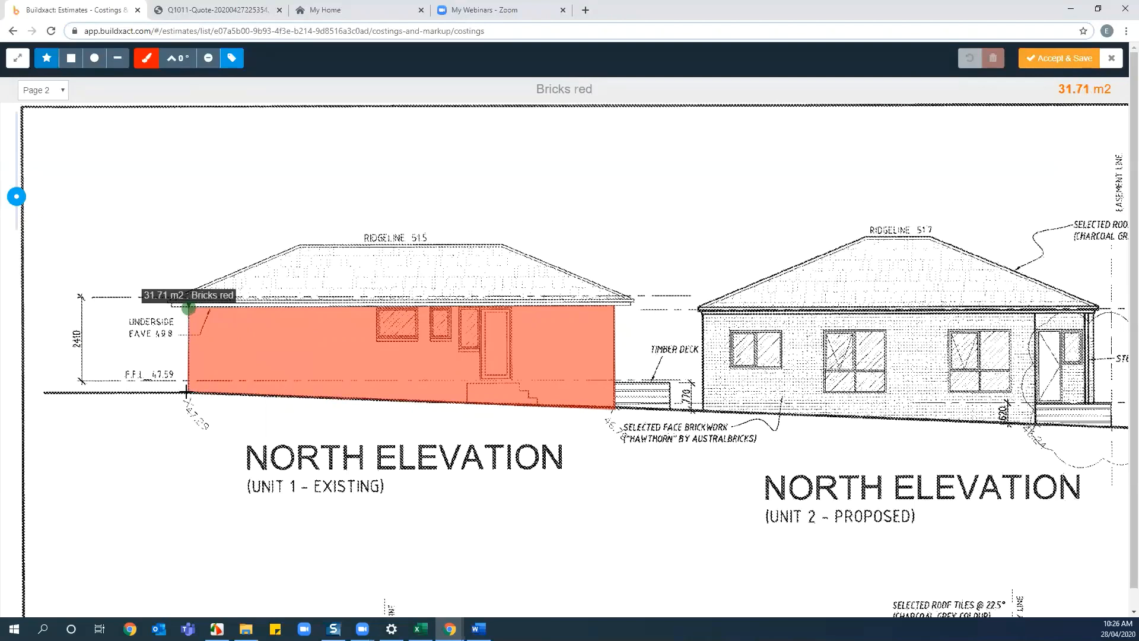
pyautogui.click(188, 307)
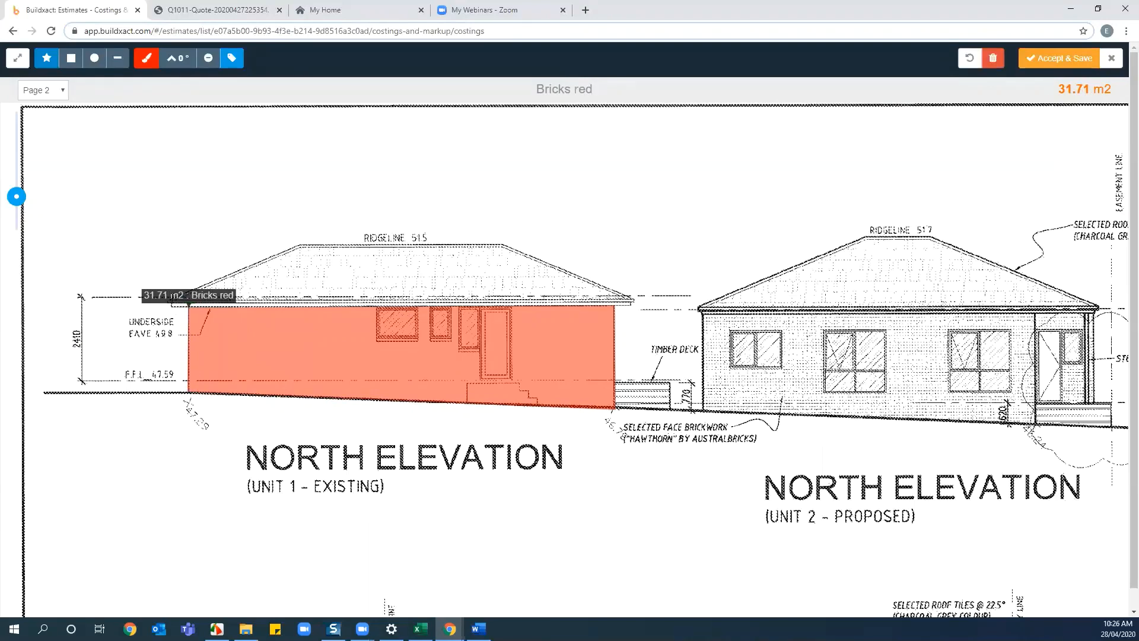
# Step: Deduct the three windows (about 1.15, 0.63 and 0.78 m2) and the door (about 1.7 m2) from the wall area and save the take-off
pyautogui.click(232, 59)
pyautogui.click(231, 59)
pyautogui.click(211, 56)
pyautogui.click(70, 58)
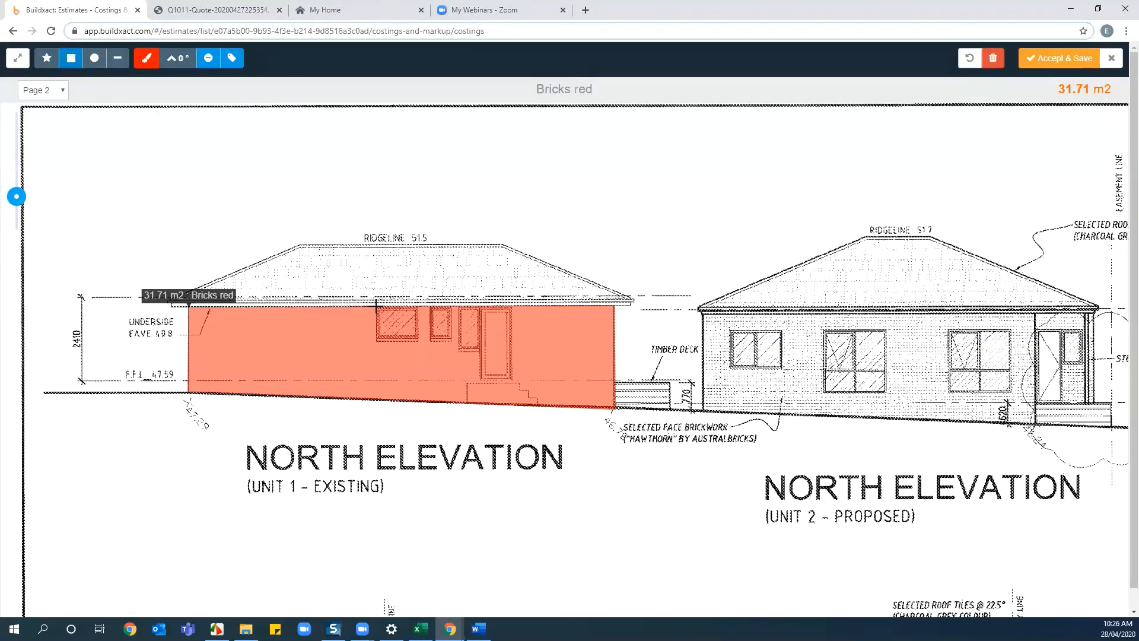
pyautogui.moveTo(376, 305); pyautogui.dragTo(417, 342)
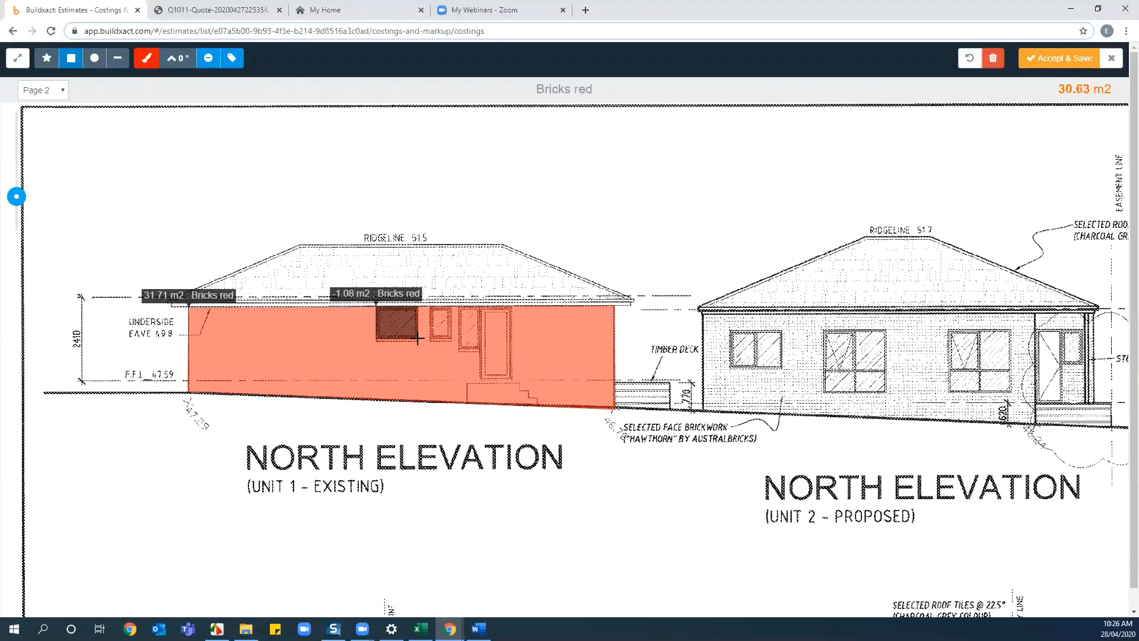
pyautogui.click(429, 304)
pyautogui.moveTo(429, 310); pyautogui.dragTo(452, 340)
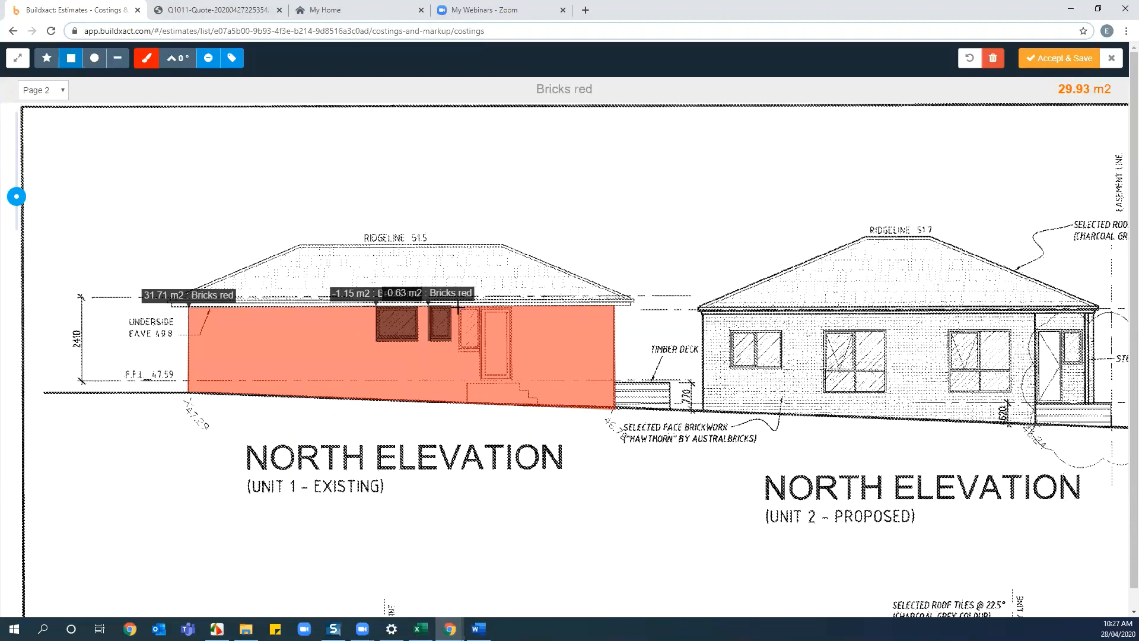
pyautogui.moveTo(458, 306); pyautogui.dragTo(480, 354)
pyautogui.moveTo(479, 308); pyautogui.dragTo(510, 377)
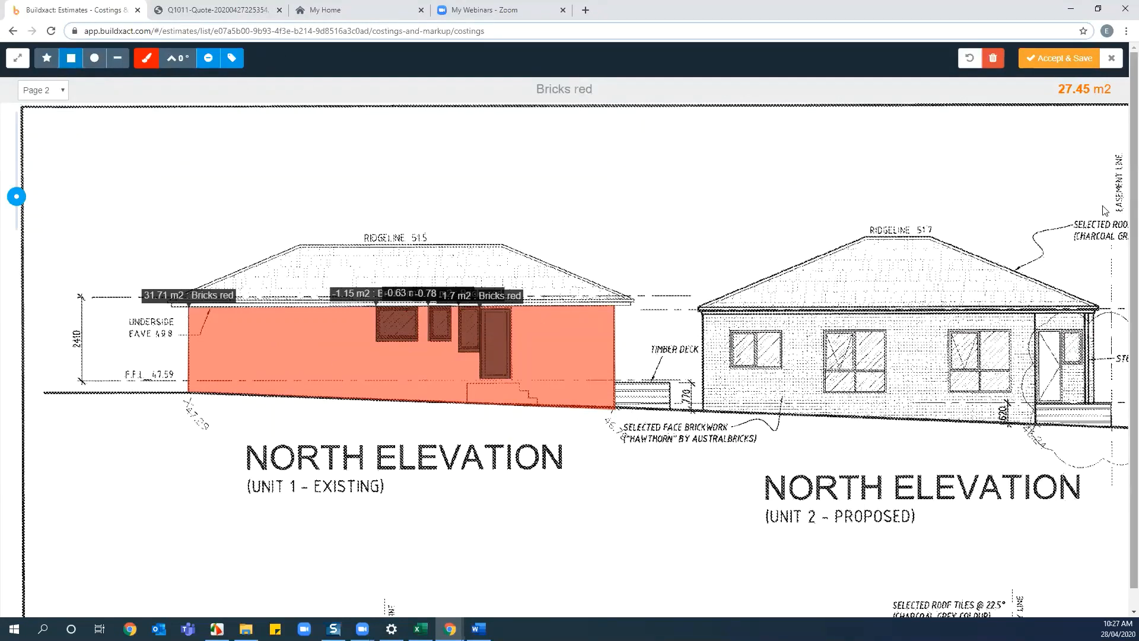
pyautogui.click(1071, 62)
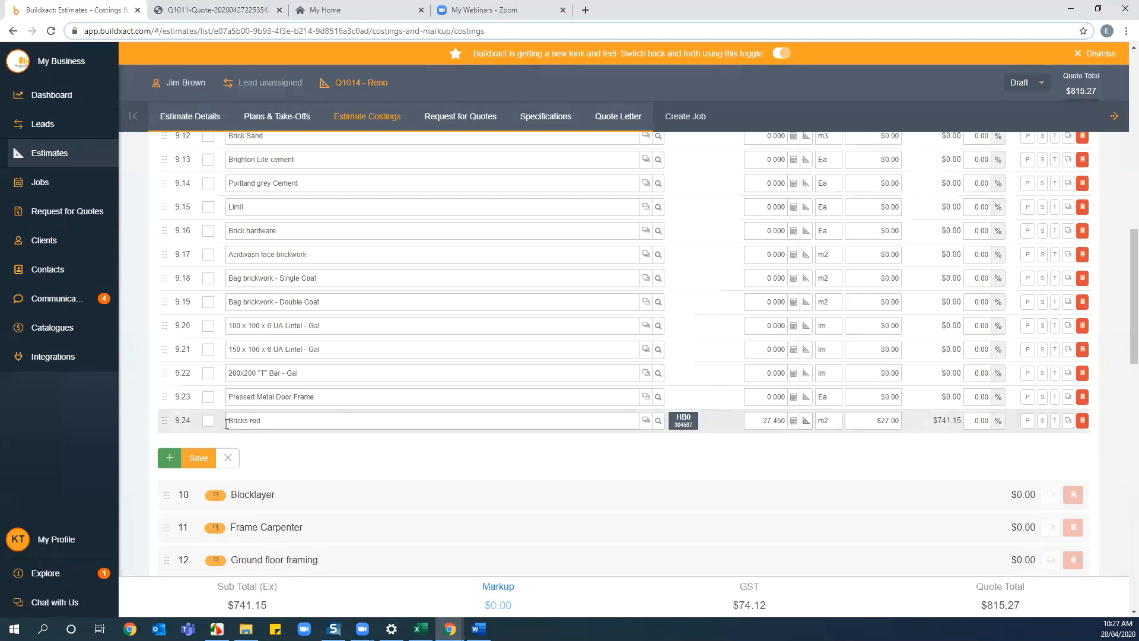
# Step: Add a render line item below Bricks red with unit m2 and a unit price of $10
pyautogui.click(169, 459)
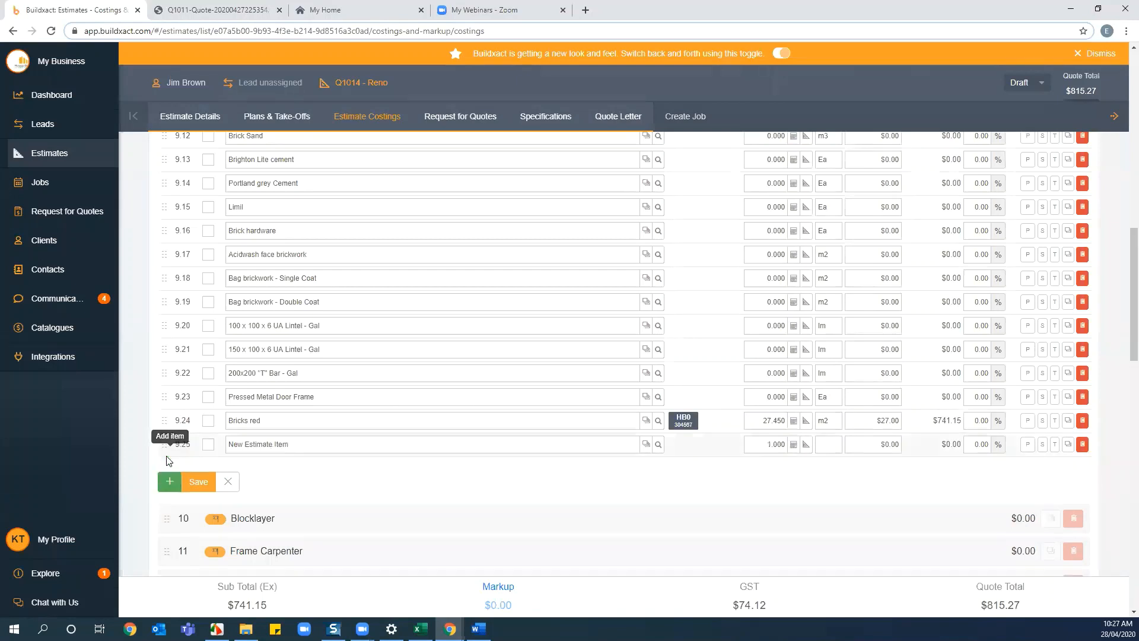
pyautogui.write('render')
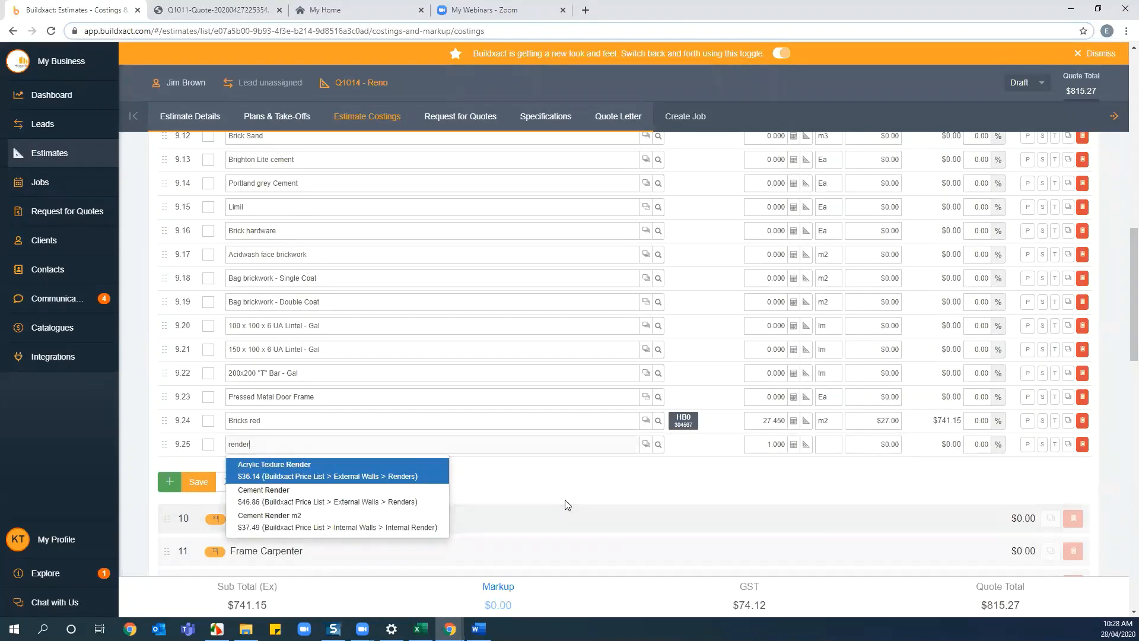
pyautogui.click(831, 444)
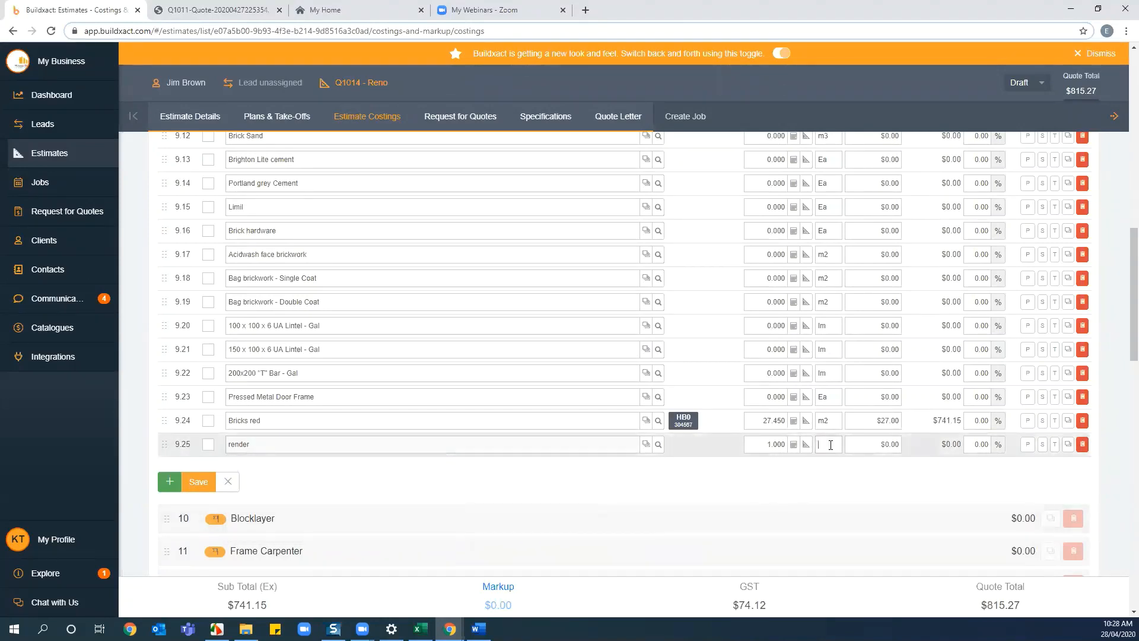
pyautogui.write('m2')
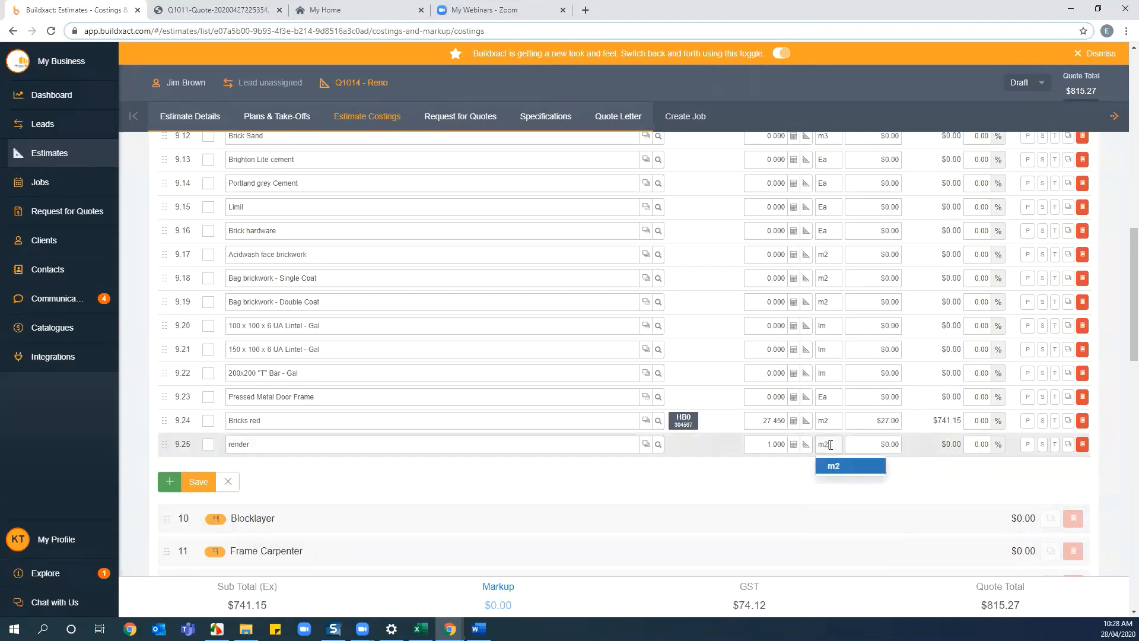
pyautogui.click(888, 445)
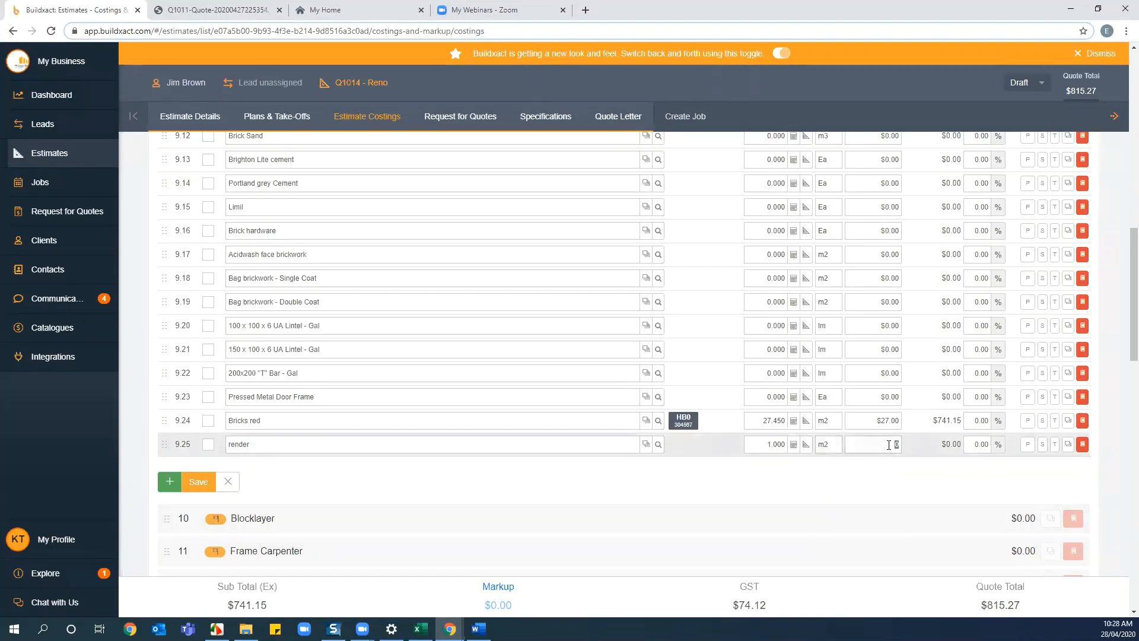
pyautogui.write('10')
# Step: Set the render item's quantity in the calculator by reusing the Bricks red measurement of 27.45 m2
pyautogui.click(876, 473)
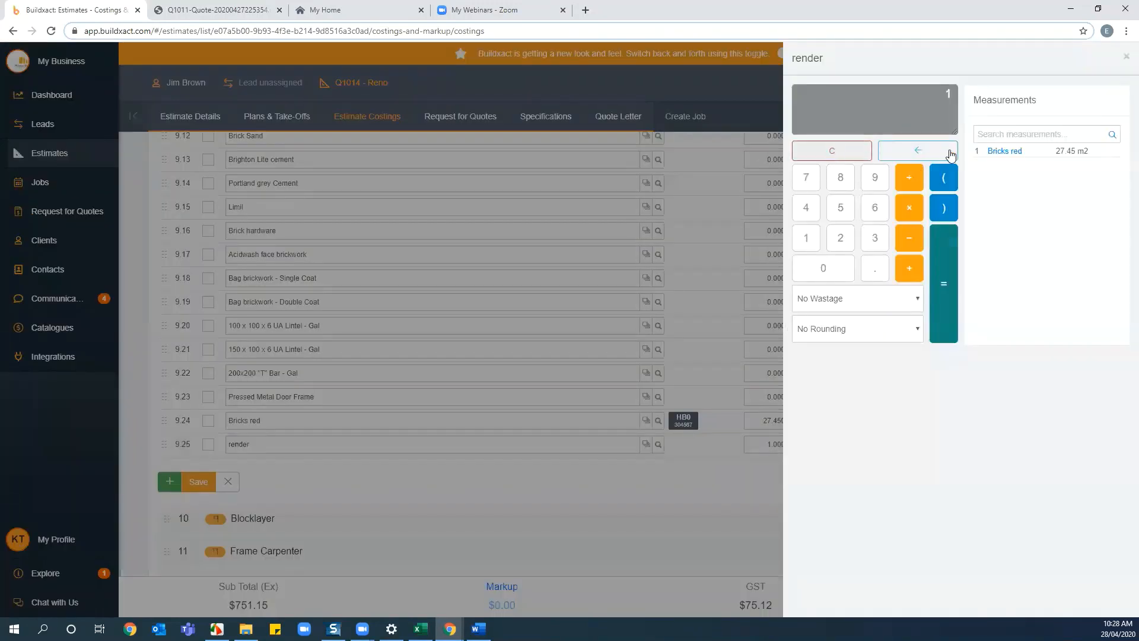
pyautogui.click(950, 154)
pyautogui.click(1002, 153)
pyautogui.click(758, 450)
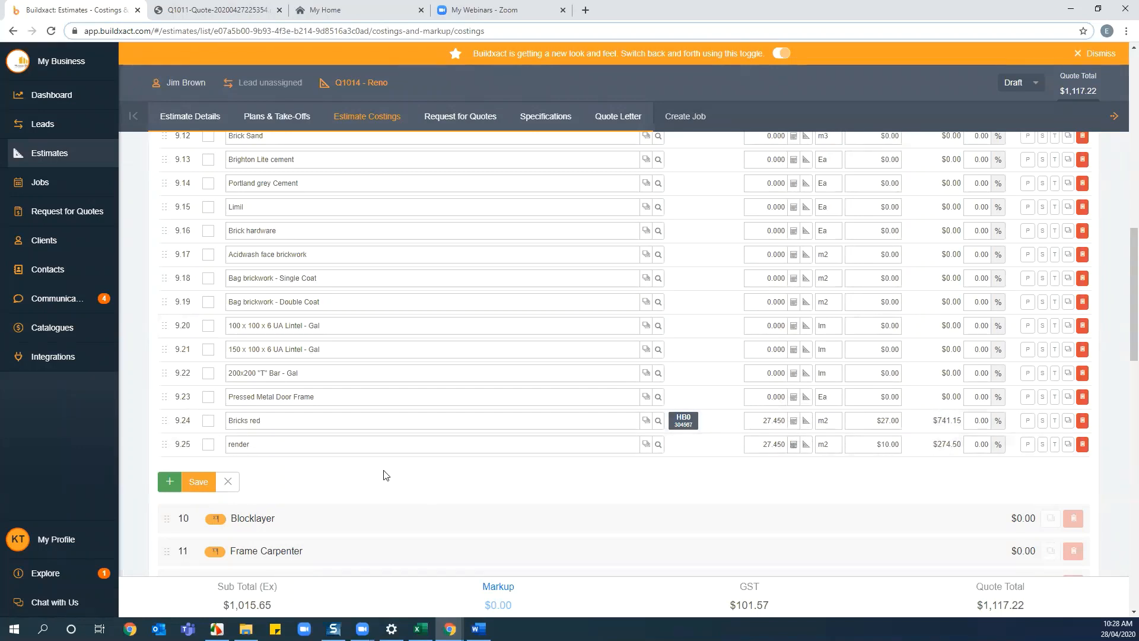
# Step: Apply 5% wastage to the render item's quantity in the calculator
pyautogui.click(793, 445)
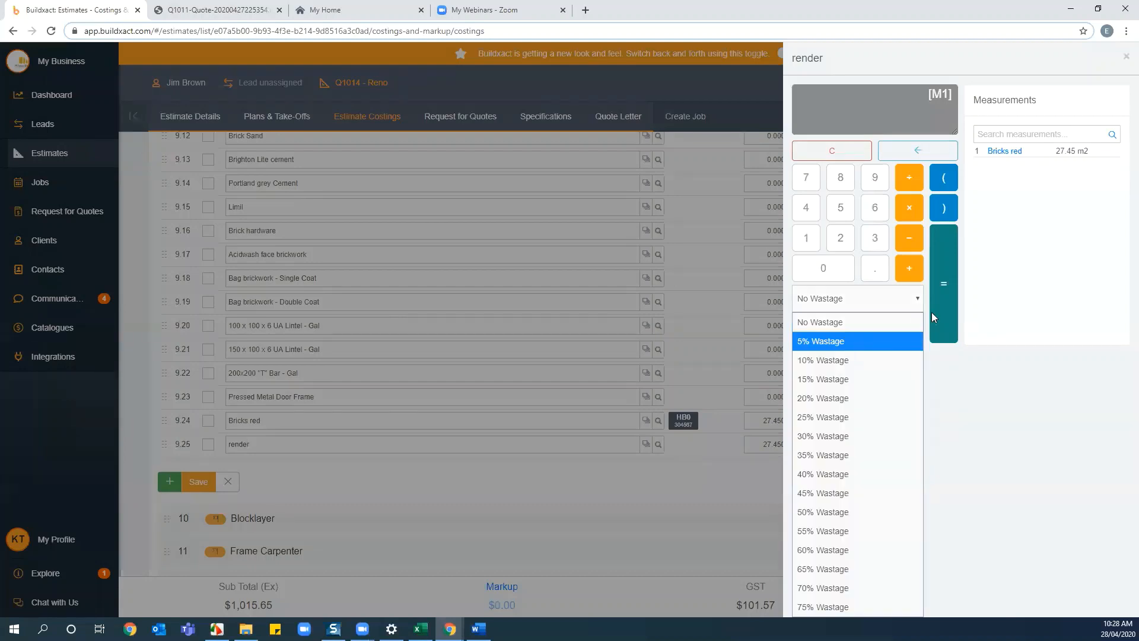
pyautogui.click(850, 342)
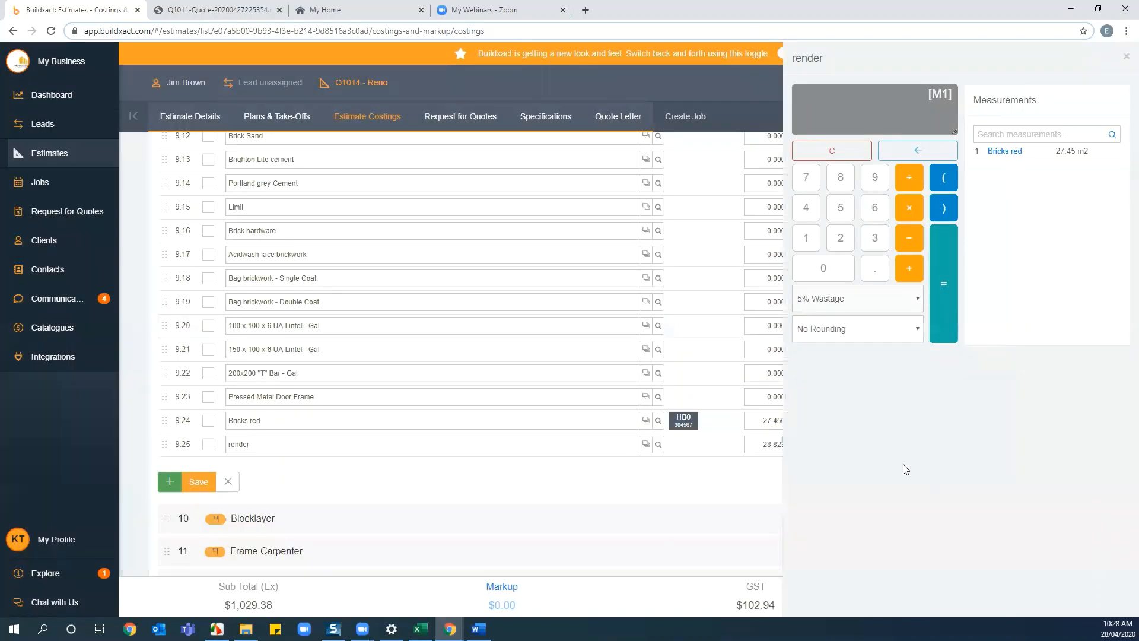
pyautogui.click(793, 439)
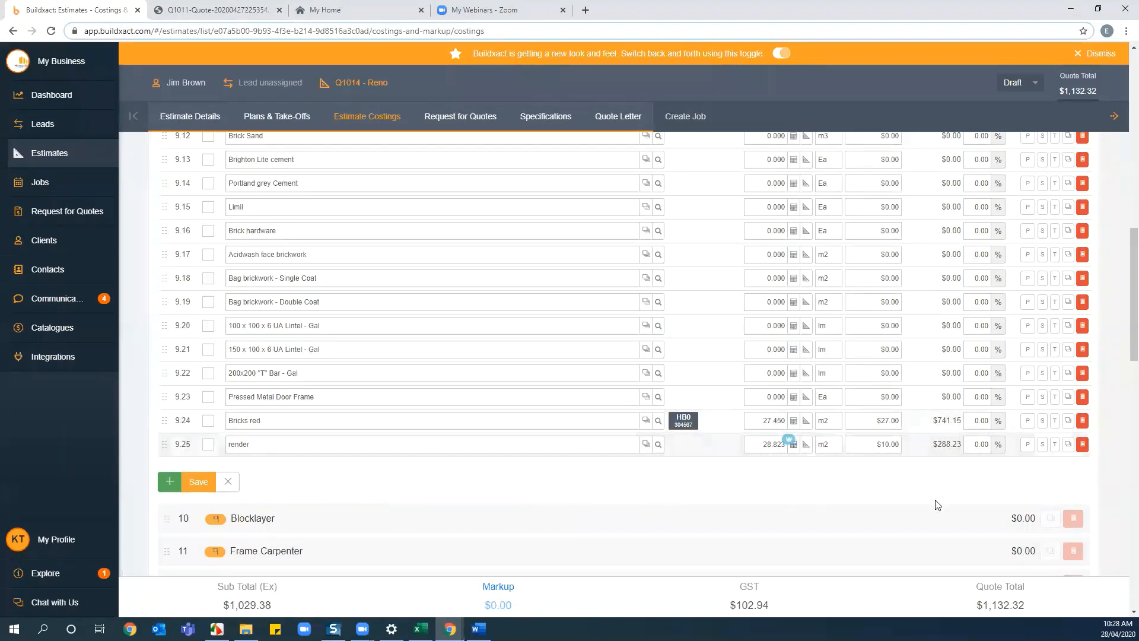
# Step: Mark Bricks red as a PC item and render as a PS item, and flag both for the specifications
pyautogui.click(1027, 420)
pyautogui.click(1028, 444)
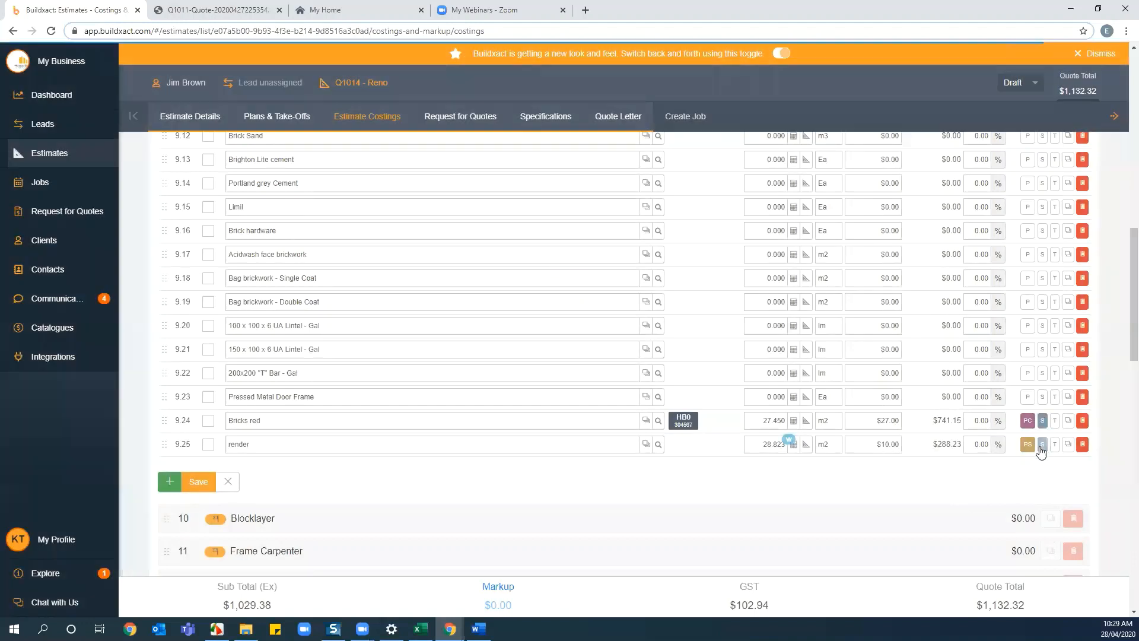
pyautogui.click(550, 116)
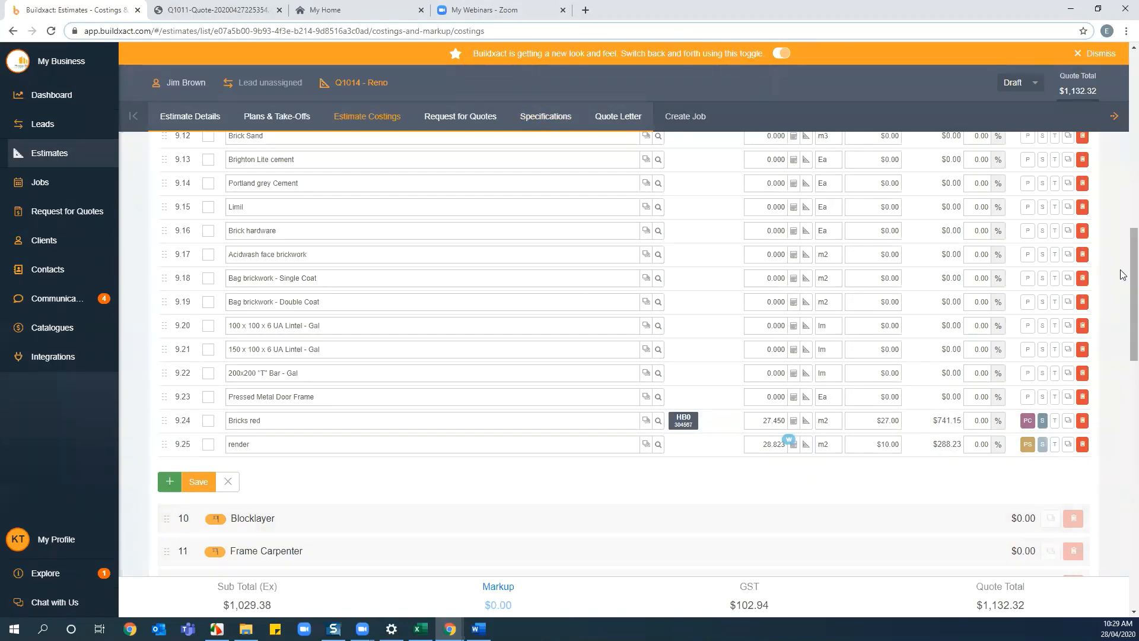
# Step: Mark the Bricklayer category as complete
pyautogui.scroll(3, 1123, 275)
pyautogui.scroll(3, 521, 172)
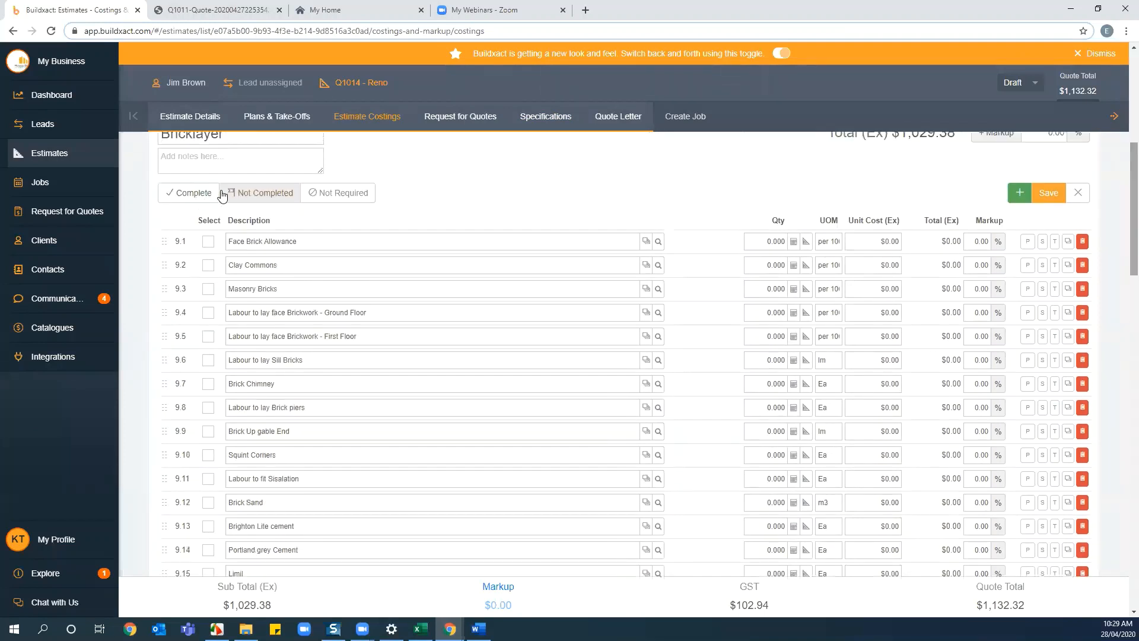
pyautogui.click(178, 200)
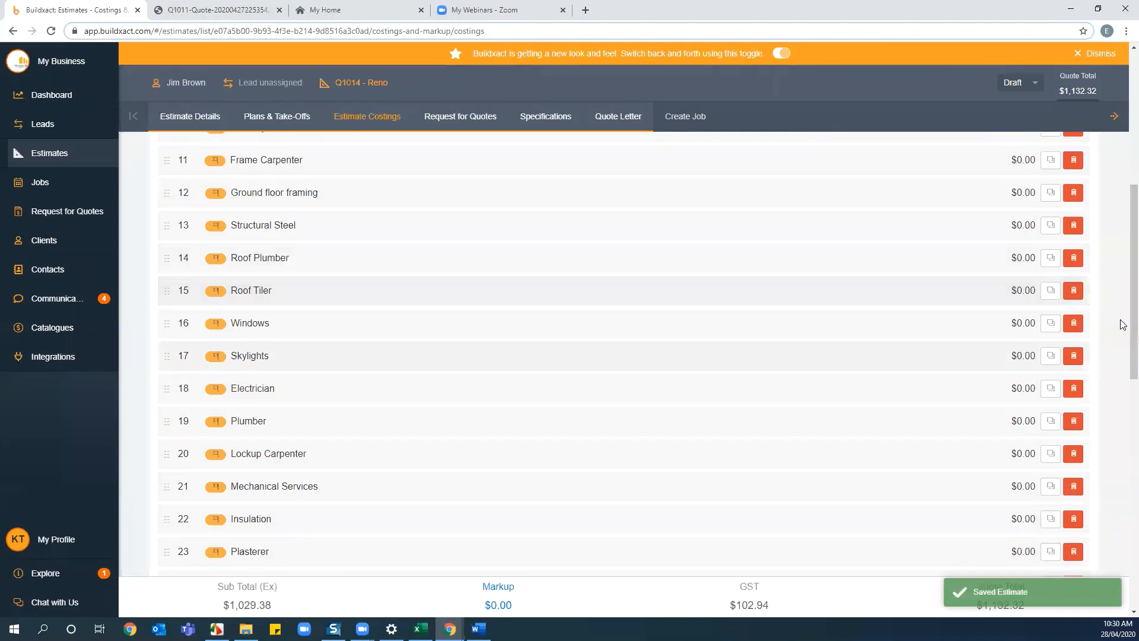
# Step: Add a new line item at the end of the Fixing Carpentry category and start building a recipe for it
pyautogui.scroll(2, 1123, 302)
pyautogui.scroll(2, 1123, 300)
pyautogui.scroll(-3, 1123, 314)
pyautogui.scroll(-4, 1123, 347)
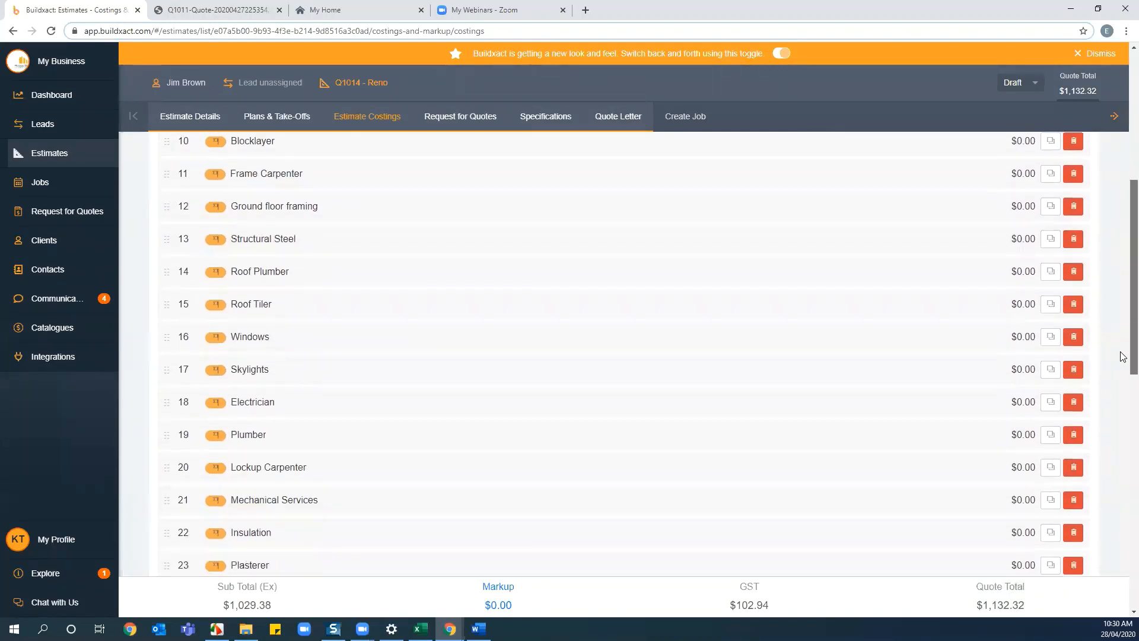
pyautogui.scroll(-3, 1123, 397)
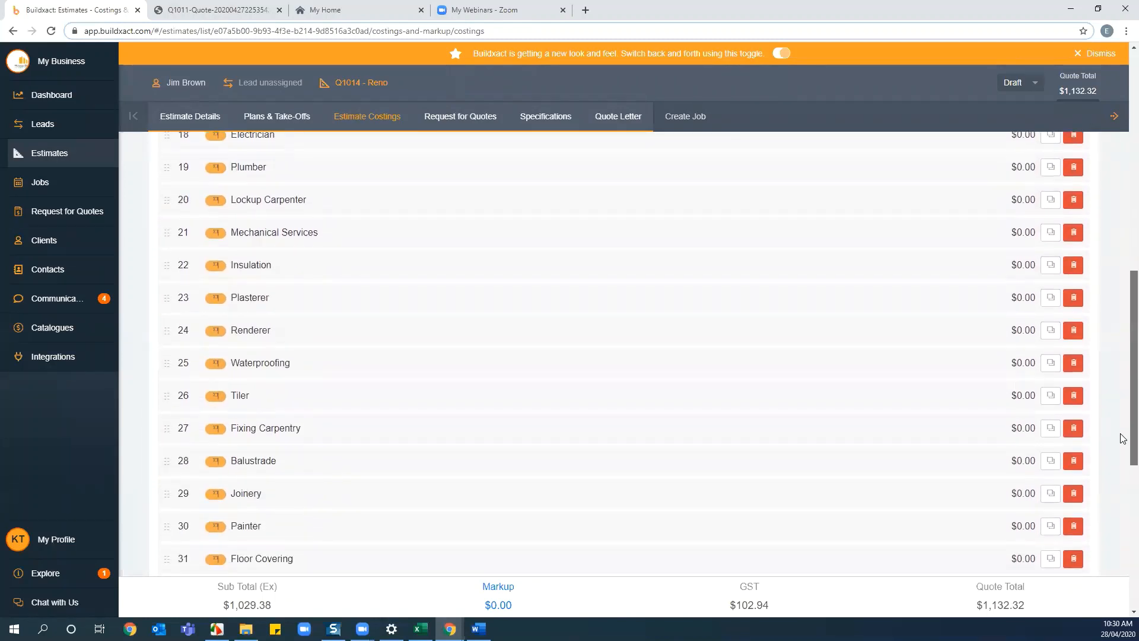
pyautogui.scroll(-1, 1123, 441)
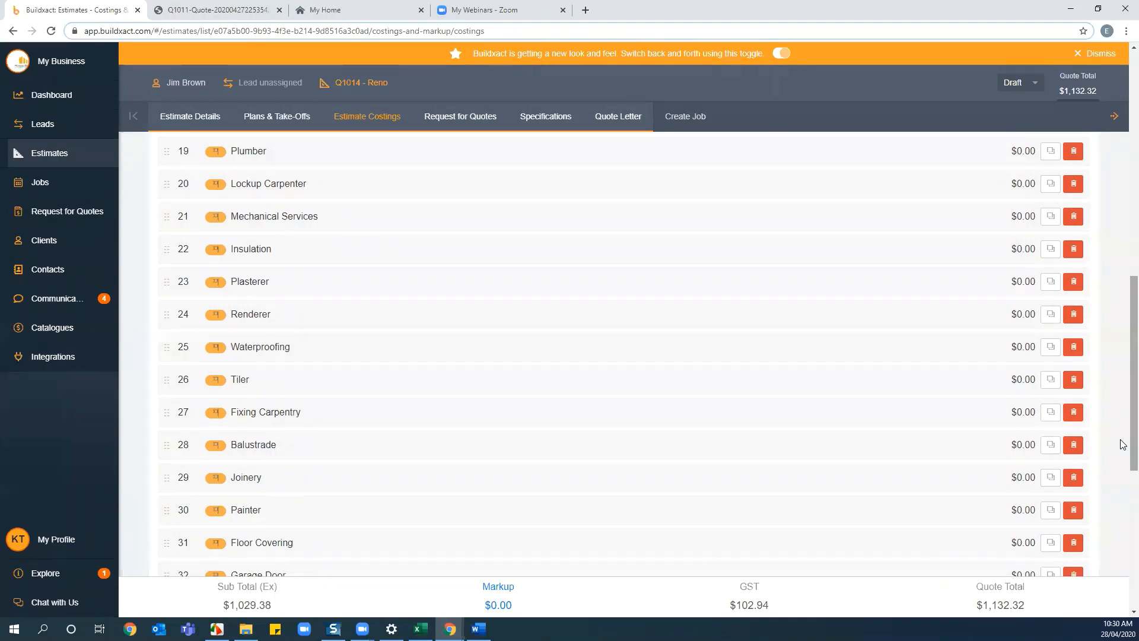
pyautogui.click(313, 413)
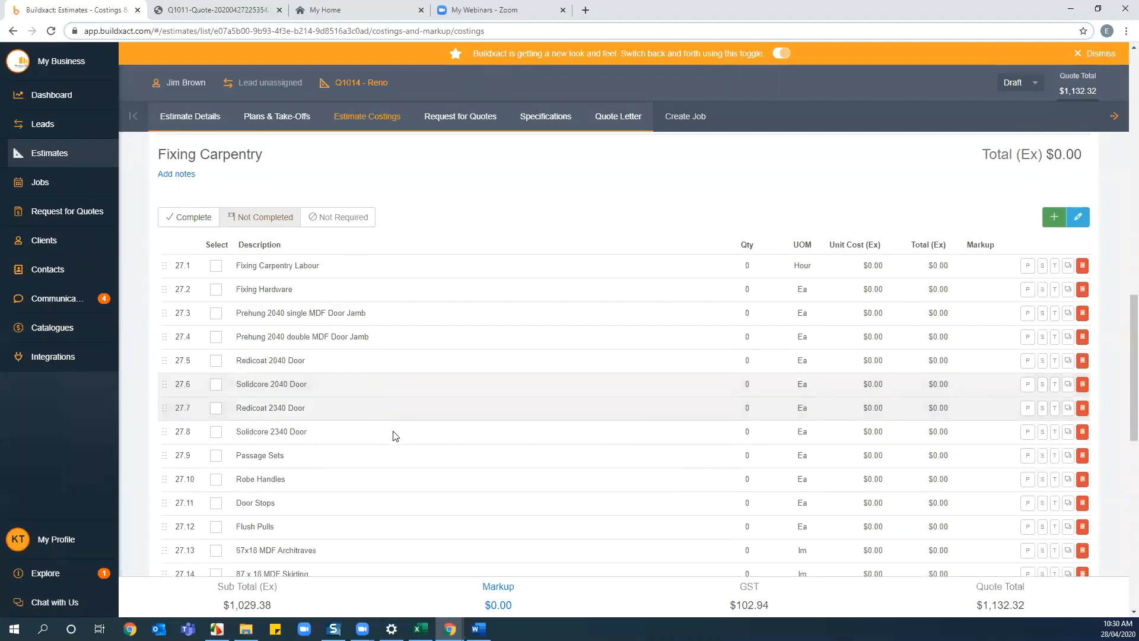
pyautogui.scroll(-3, 396, 436)
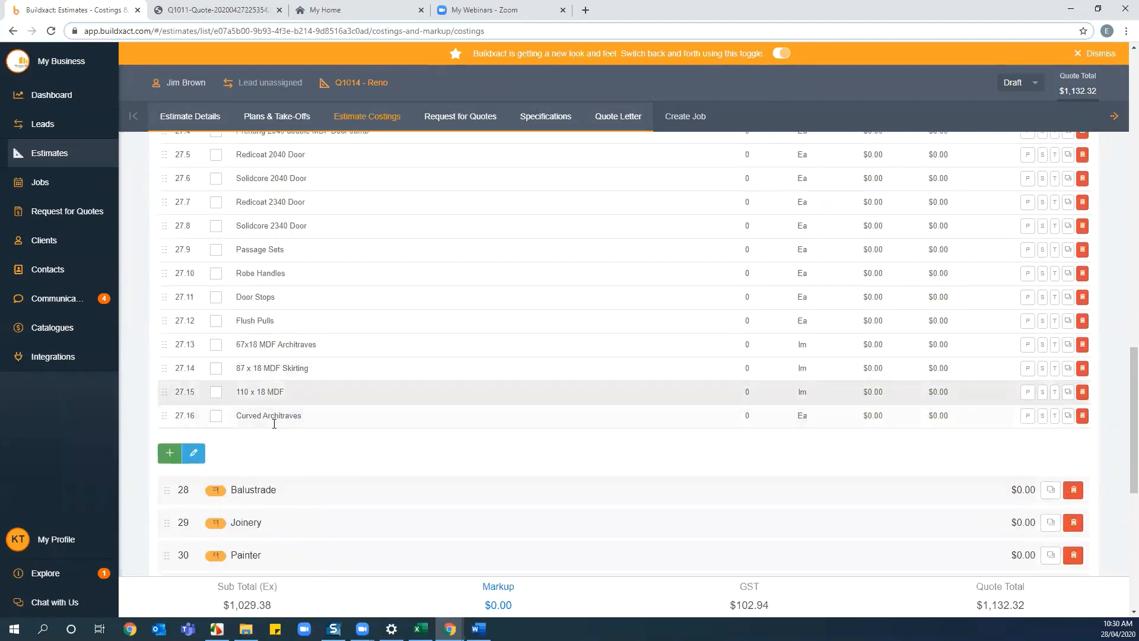
pyautogui.click(166, 453)
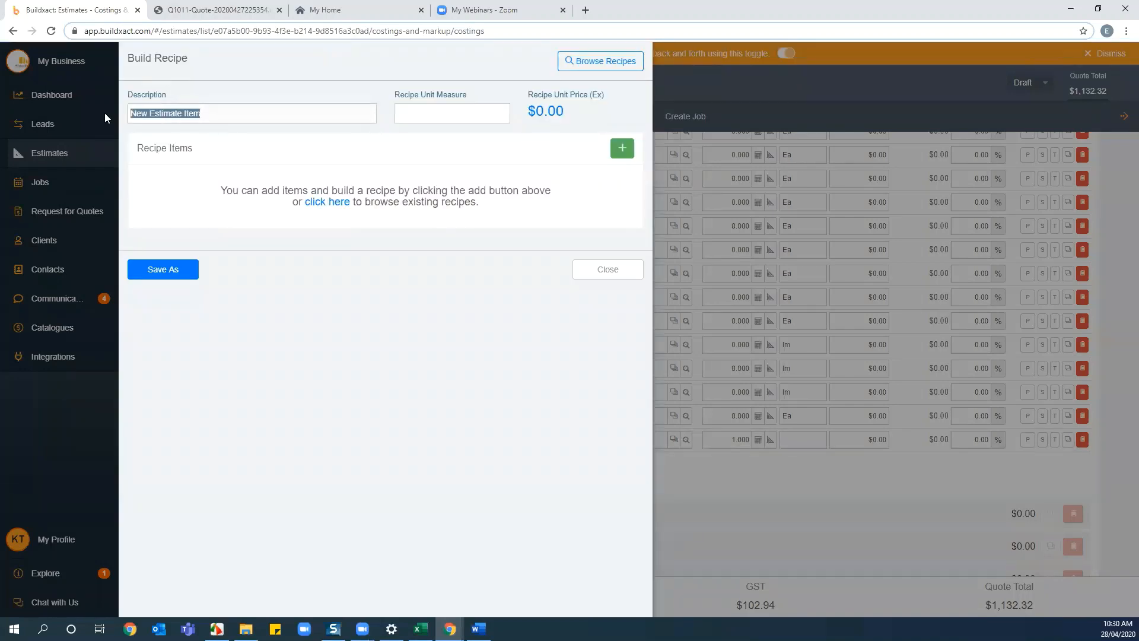
# Step: Name the recipe "internal door" and set its unit measure to each
pyautogui.write('internal door')
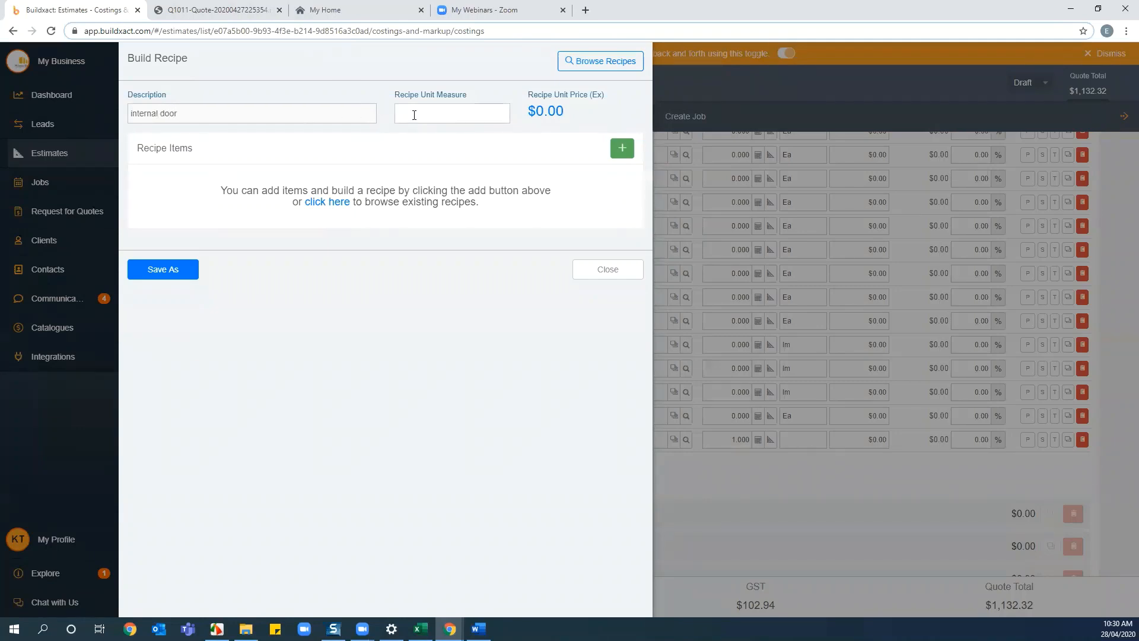
pyautogui.click(414, 114)
pyautogui.scroll(-2, 476, 153)
pyautogui.scroll(-1, 474, 157)
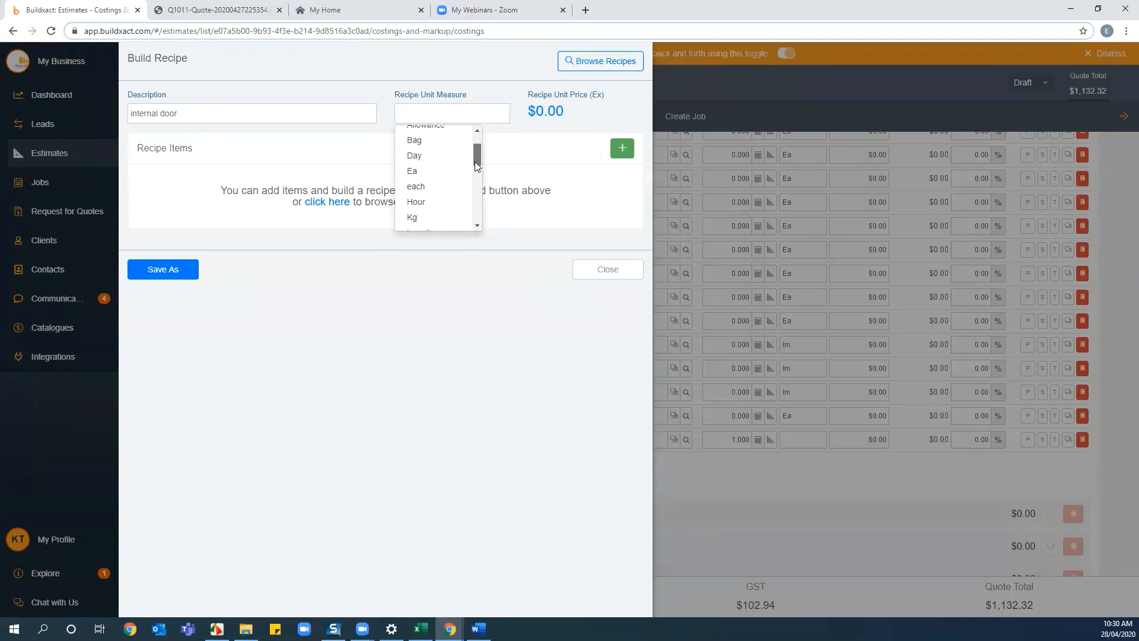
pyautogui.click(416, 187)
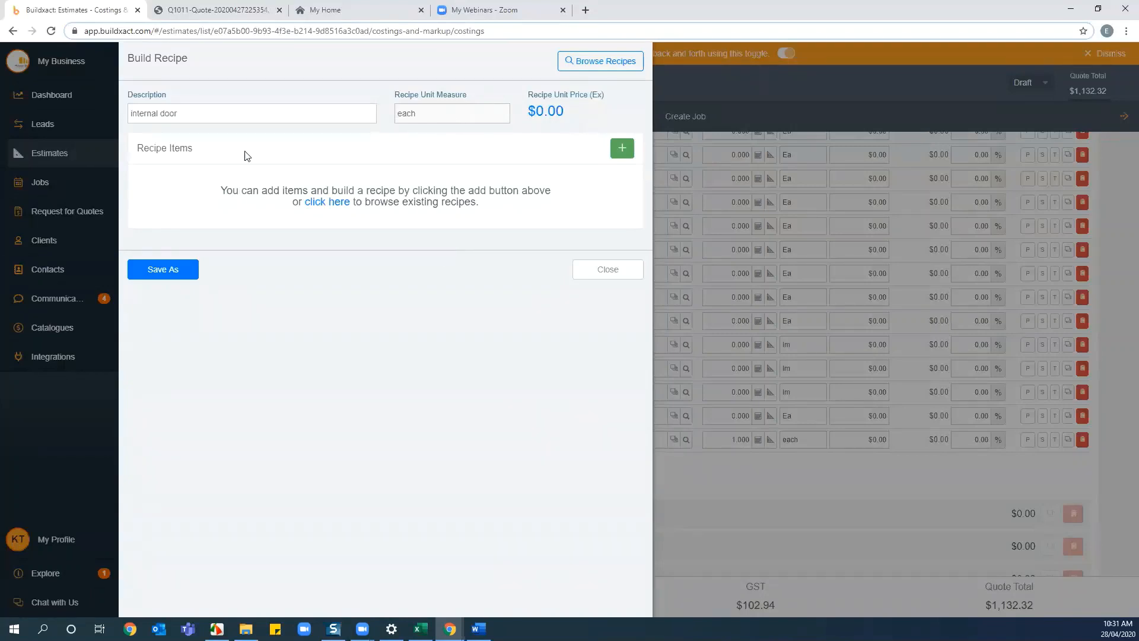
# Step: Add a door item to the recipe with a unit cost of $50
pyautogui.click(621, 147)
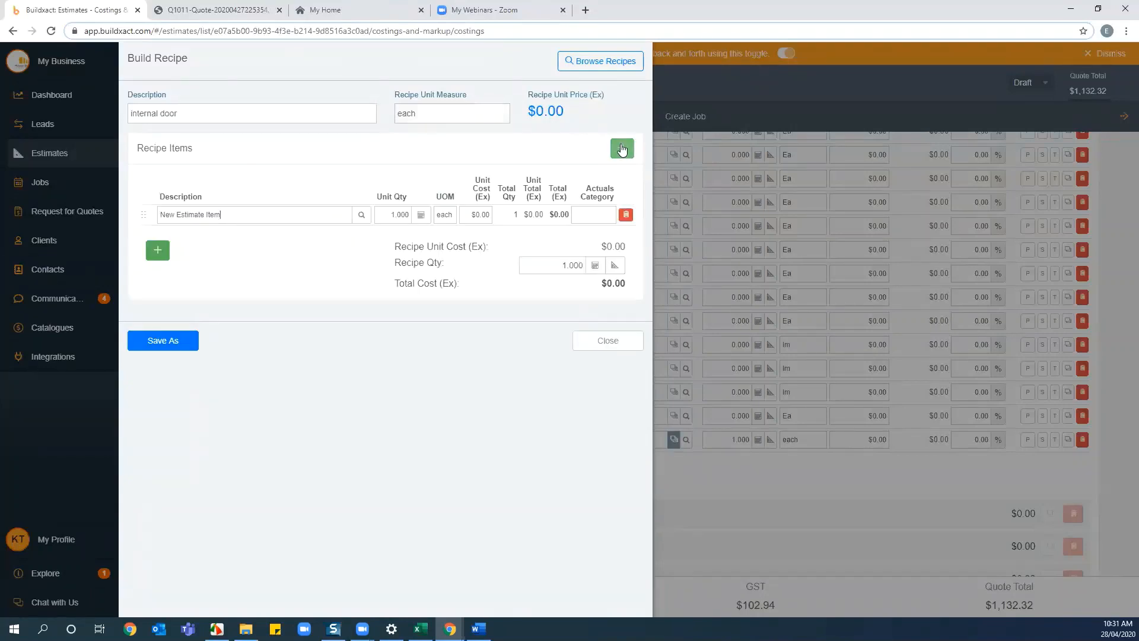
pyautogui.write('door')
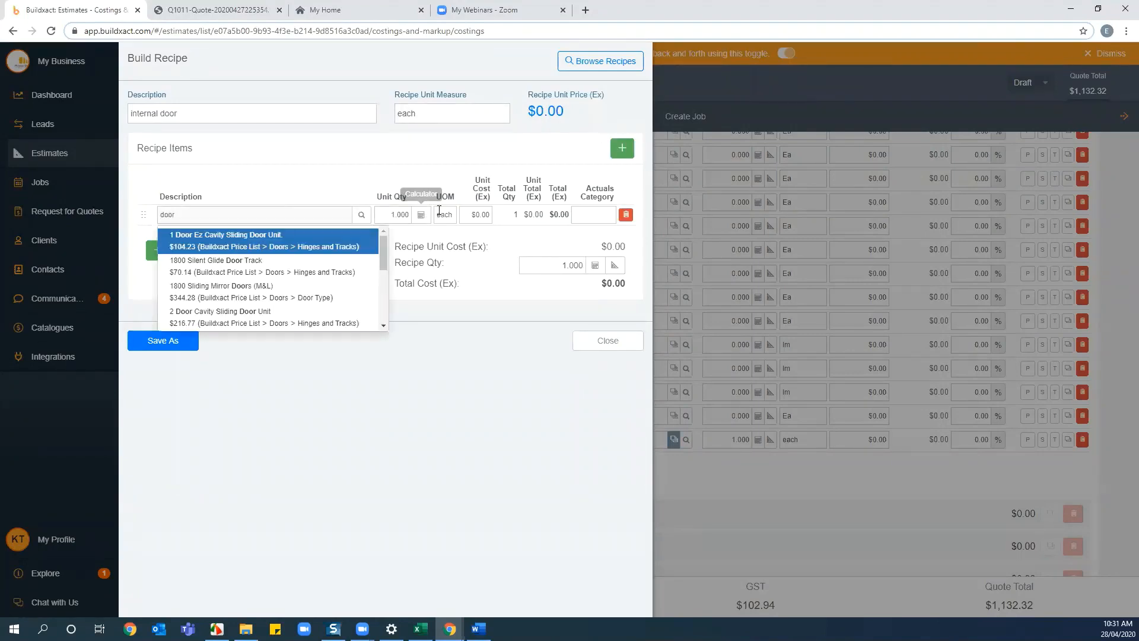
pyautogui.click(476, 216)
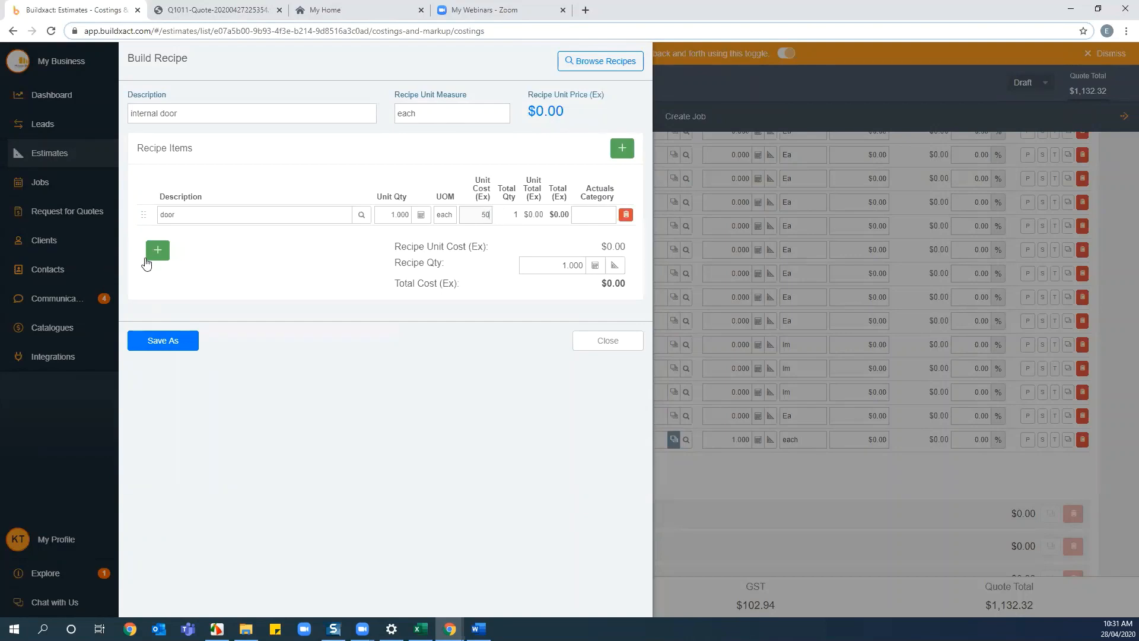
# Step: Add a hinges item to the recipe with a unit quantity of 2 and a unit cost of $5
pyautogui.click(156, 251)
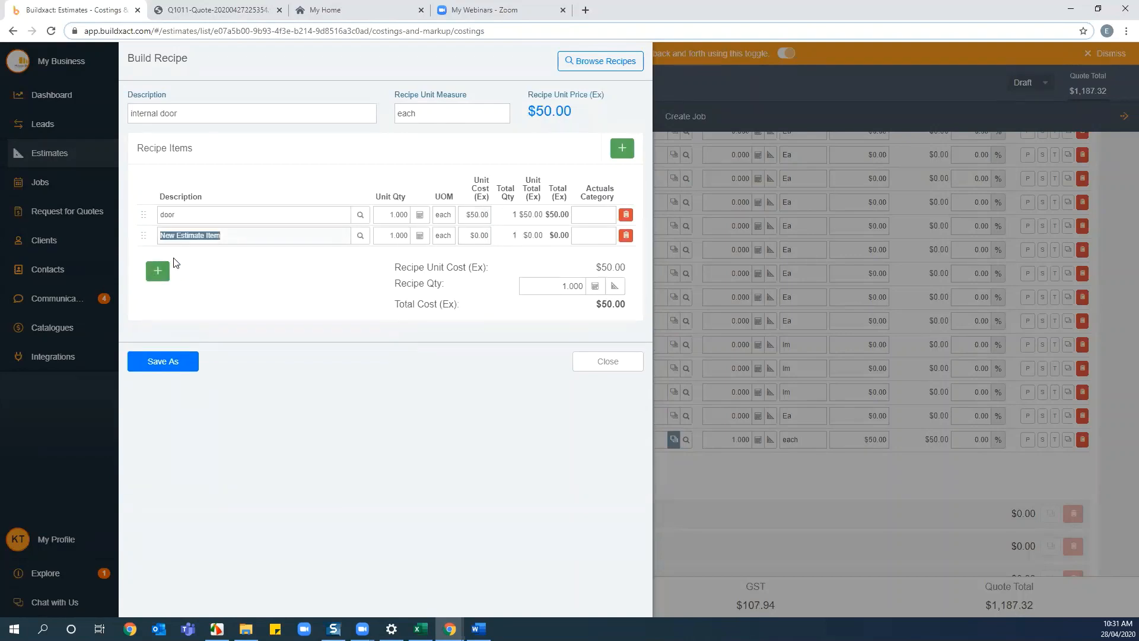
pyautogui.write('hinges')
pyautogui.click(408, 235)
pyautogui.write('2')
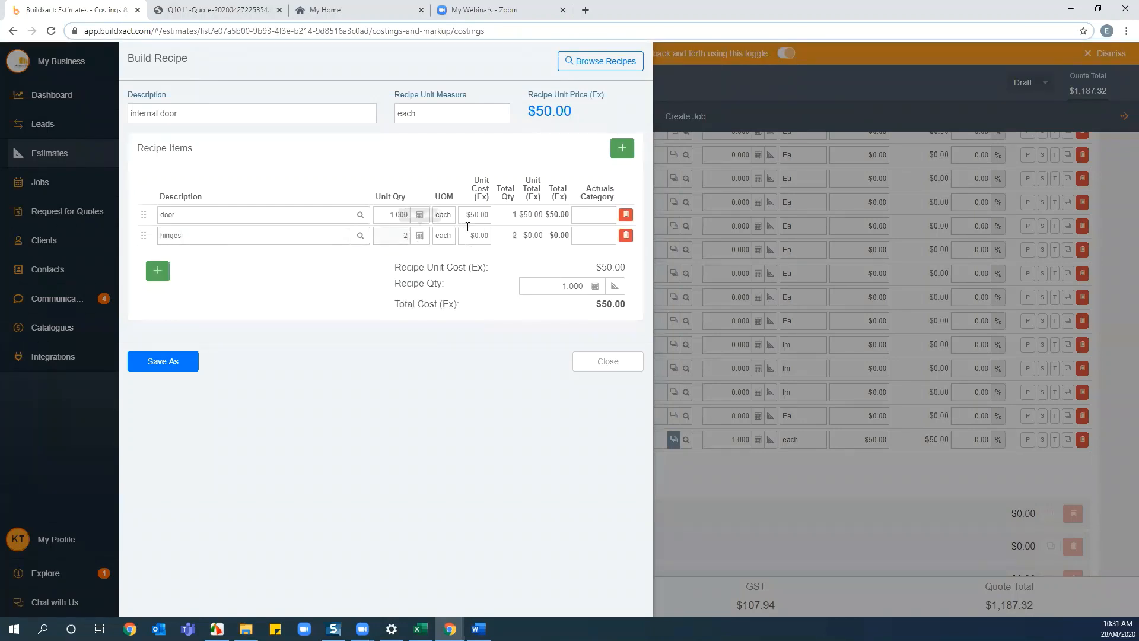
pyautogui.click(483, 236)
pyautogui.write('5')
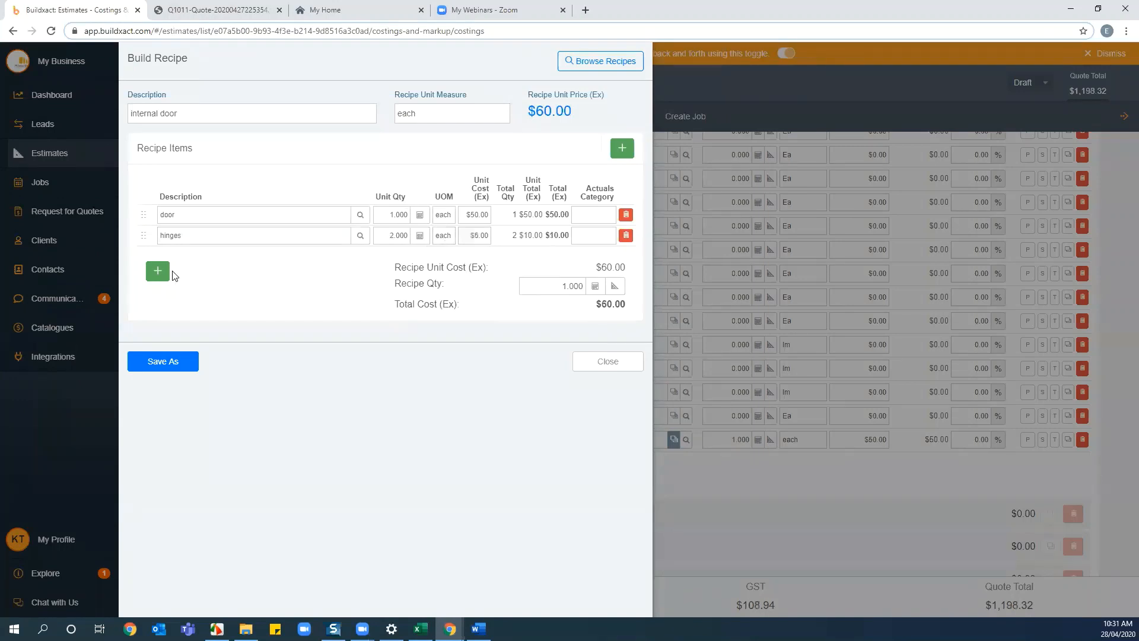
# Step: Add an "archs" recipe item with a unit quantity of 2, unit of measure 5.4m and unit cost of $10
pyautogui.click(158, 272)
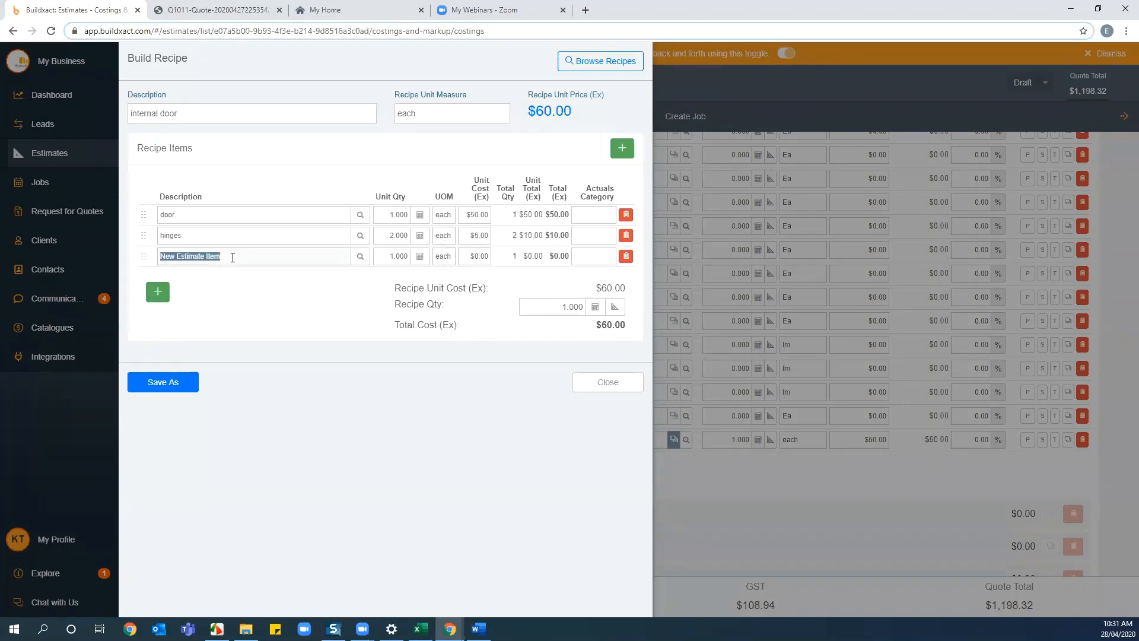
pyautogui.write('archs')
pyautogui.click(392, 256)
pyautogui.click(437, 253)
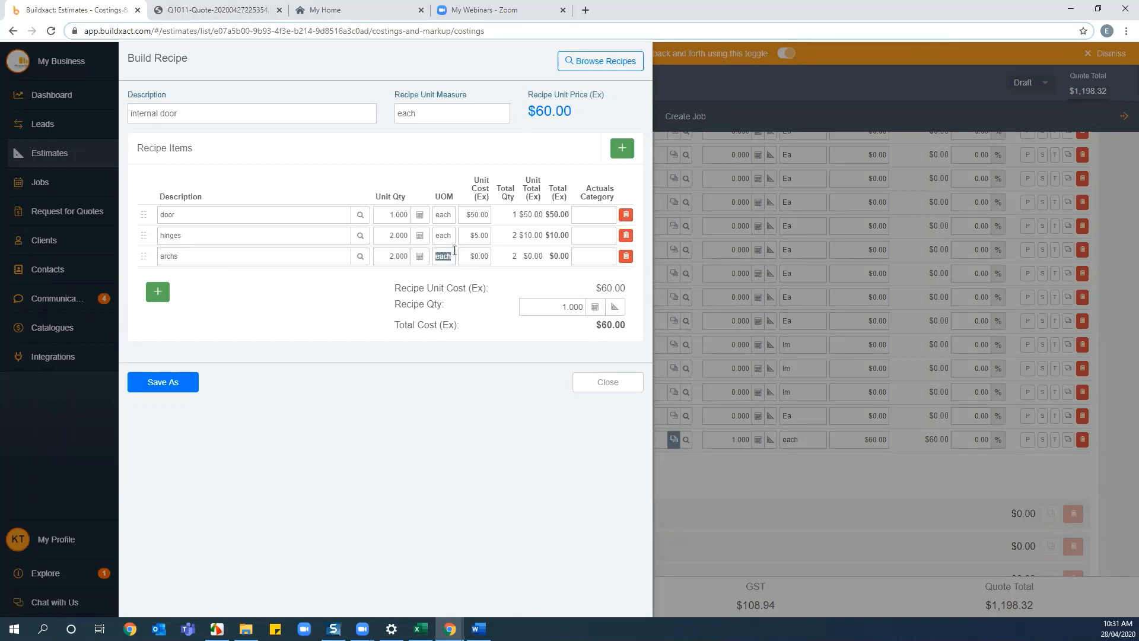
pyautogui.write('5.4')
pyautogui.click(456, 278)
pyautogui.click(474, 256)
pyautogui.write('10')
# Step: Add a labour item to the recipe with the unit Hour and a unit cost of $60
pyautogui.click(157, 291)
pyautogui.press('BackSpace')
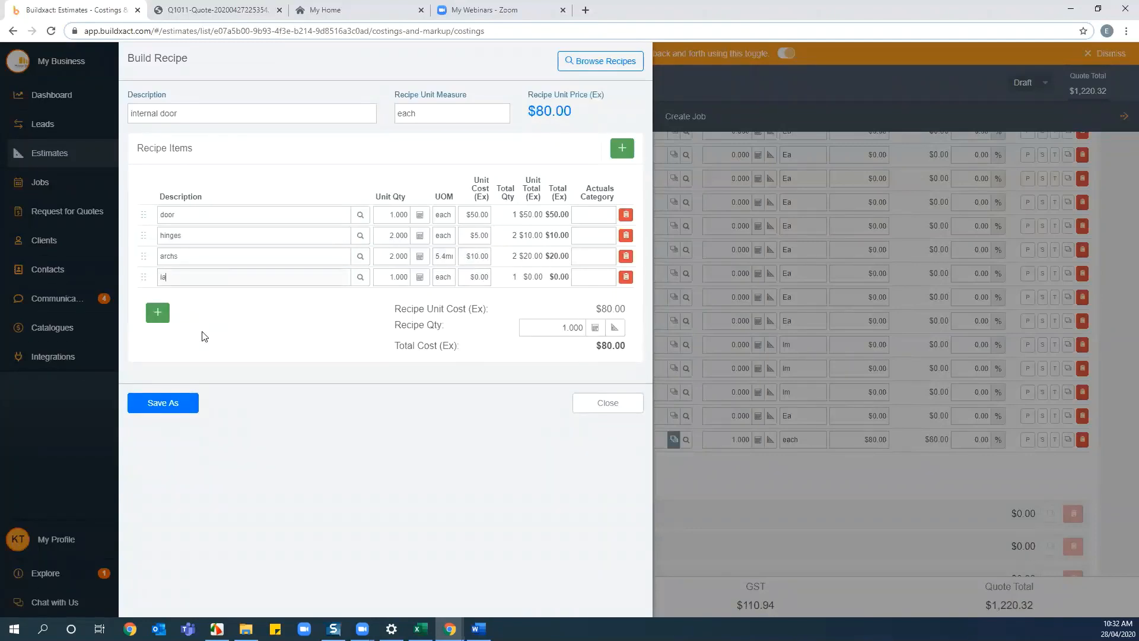
pyautogui.write('labour')
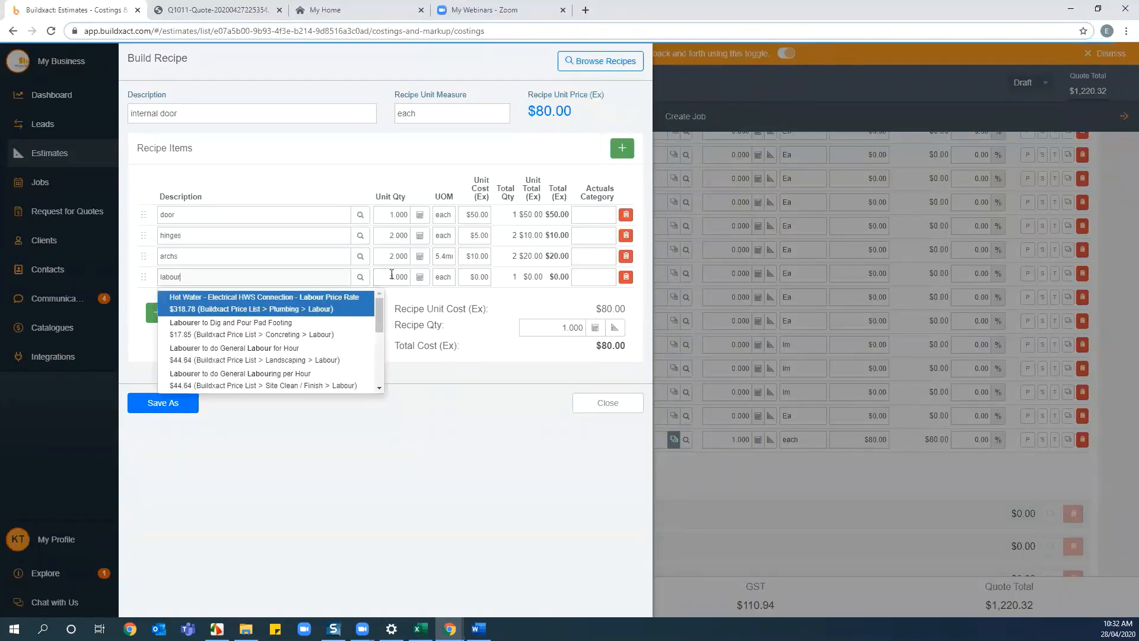
pyautogui.doubleClick(442, 277)
pyautogui.write('hour')
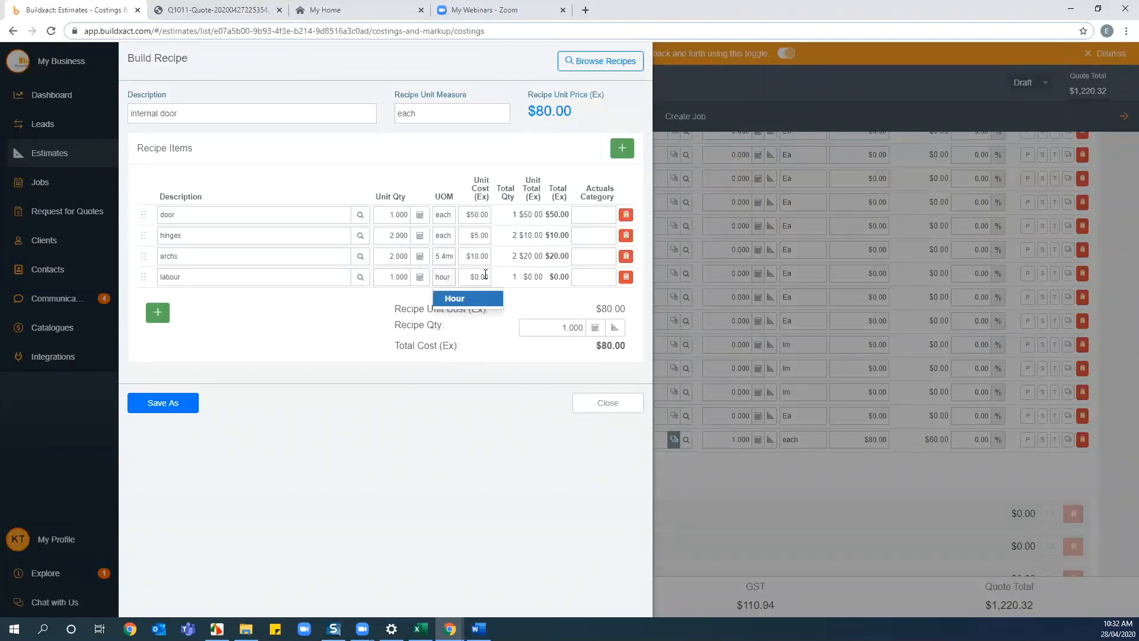
pyautogui.click(484, 273)
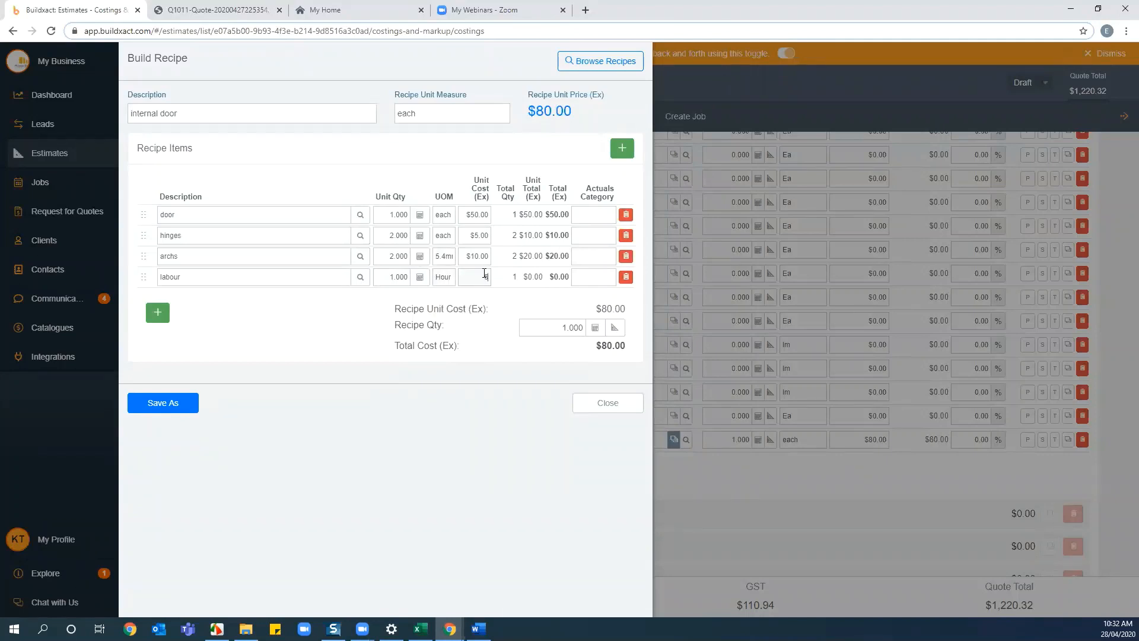
pyautogui.write('60')
pyautogui.click(364, 372)
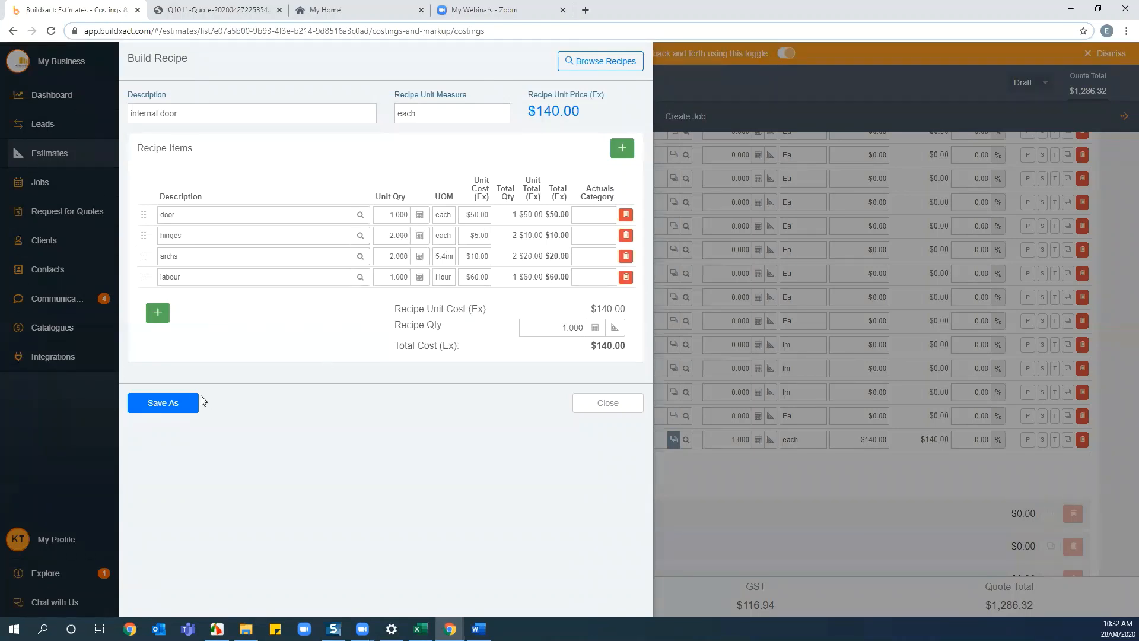
# Step: Save the recipe as "internal door test" in the Fixing Carpentry category
pyautogui.click(174, 402)
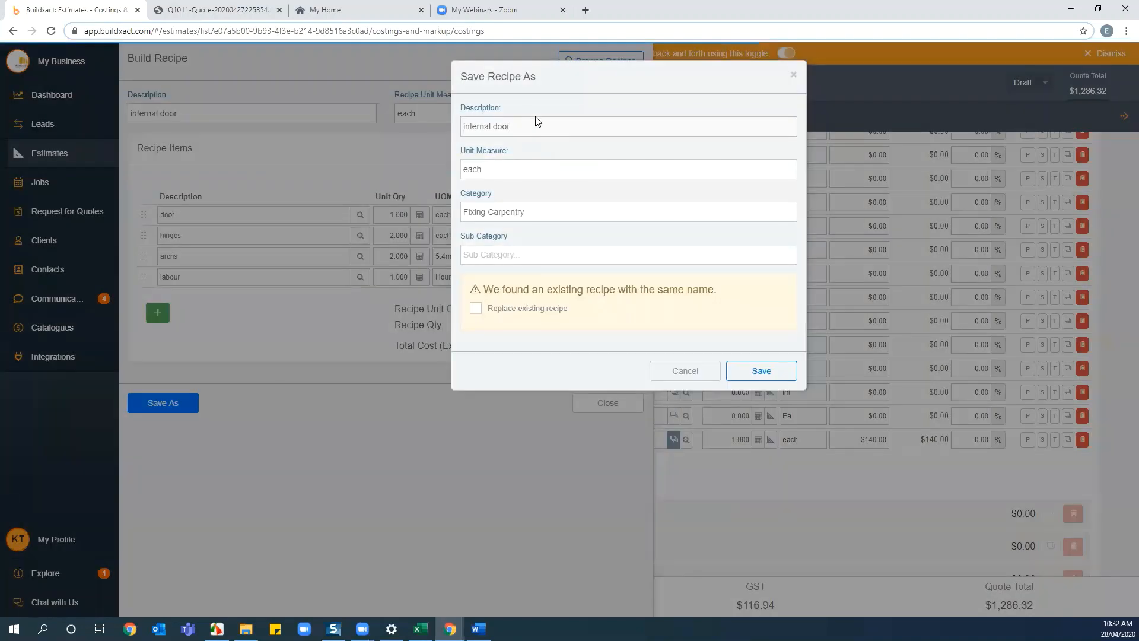
pyautogui.write('test')
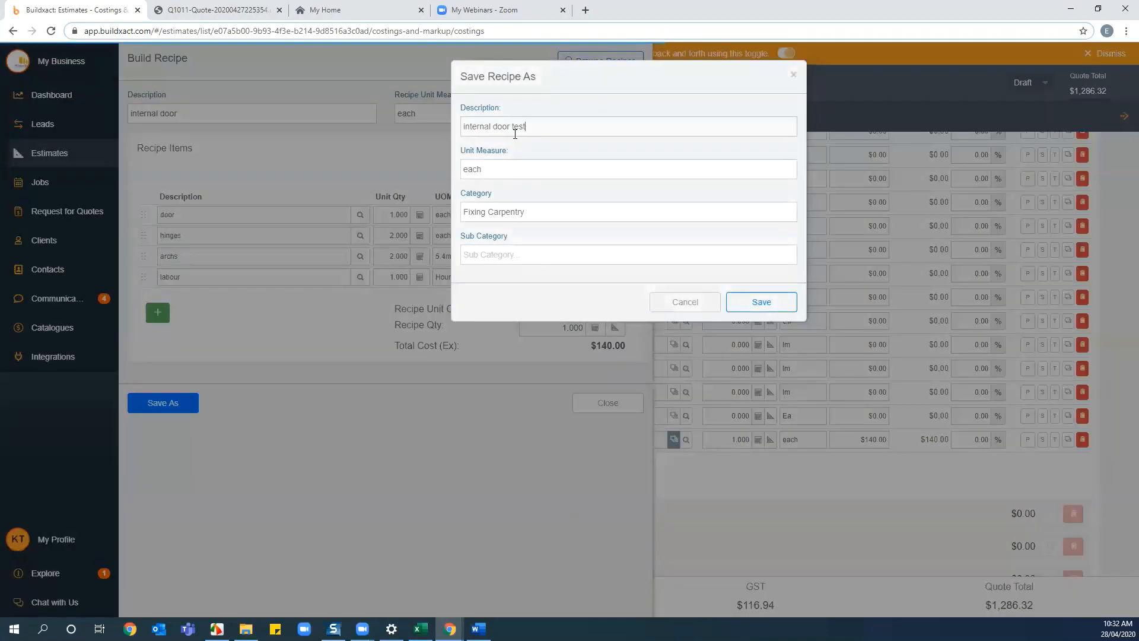
pyautogui.click(762, 300)
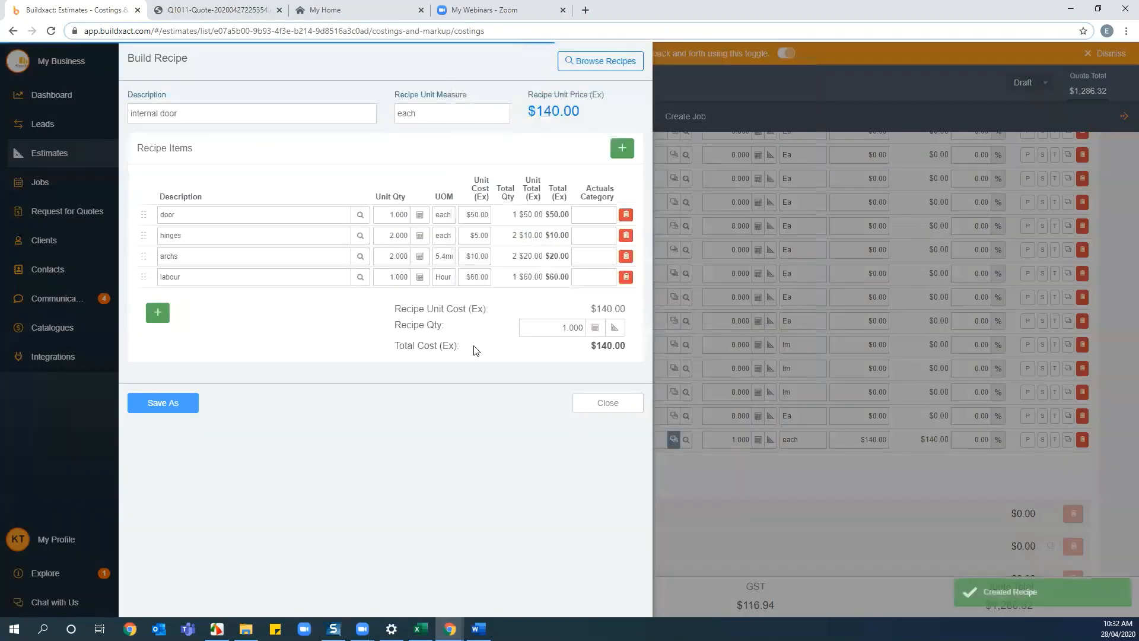
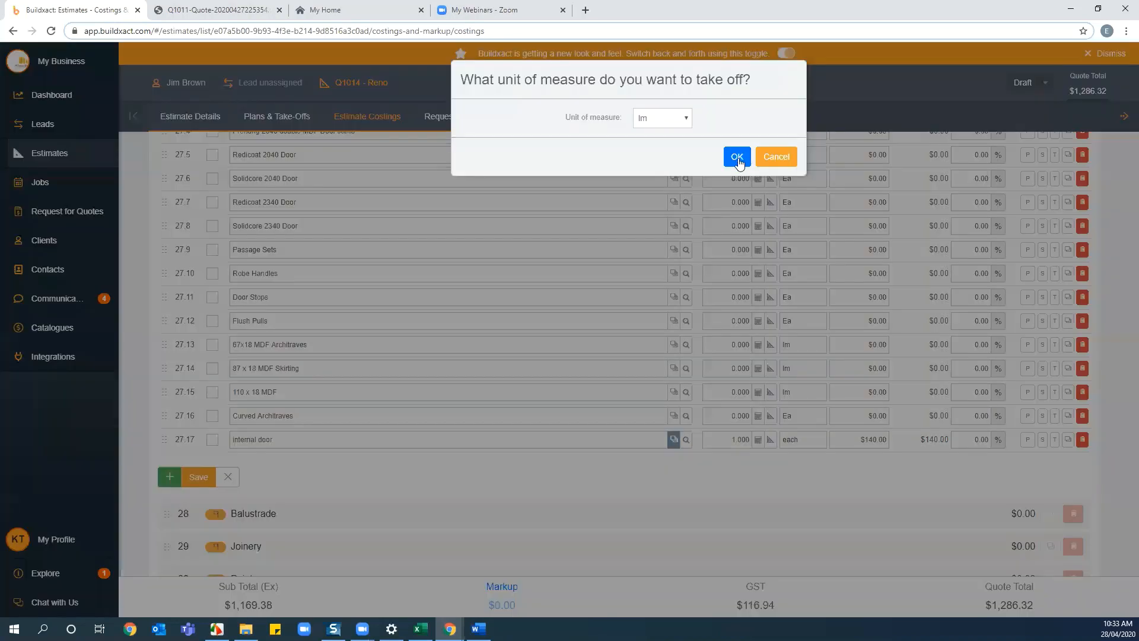
# Step: Take off three internal doors as a count on the floor plan, and flag the internal door item as PC and S
pyautogui.click(737, 158)
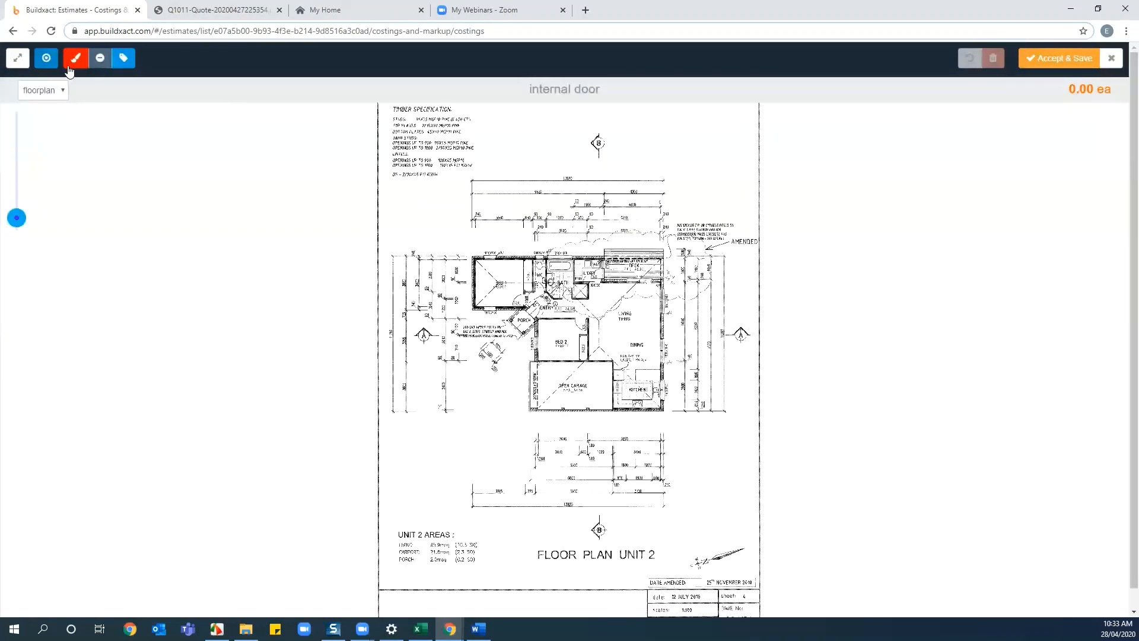
pyautogui.scroll(5, 554, 169)
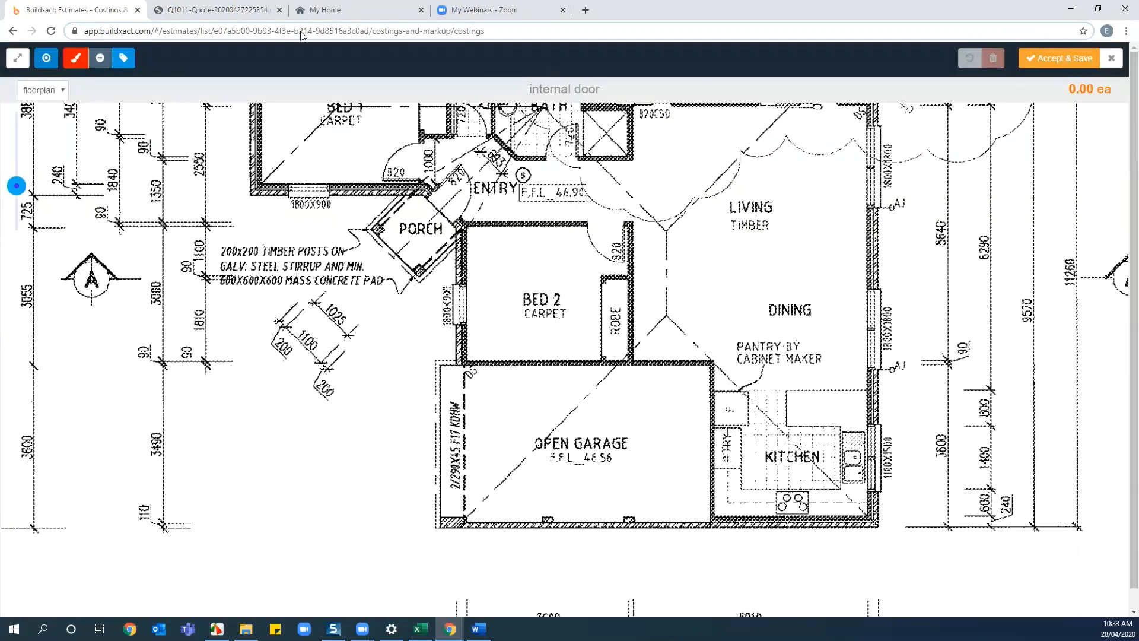
pyautogui.click(48, 59)
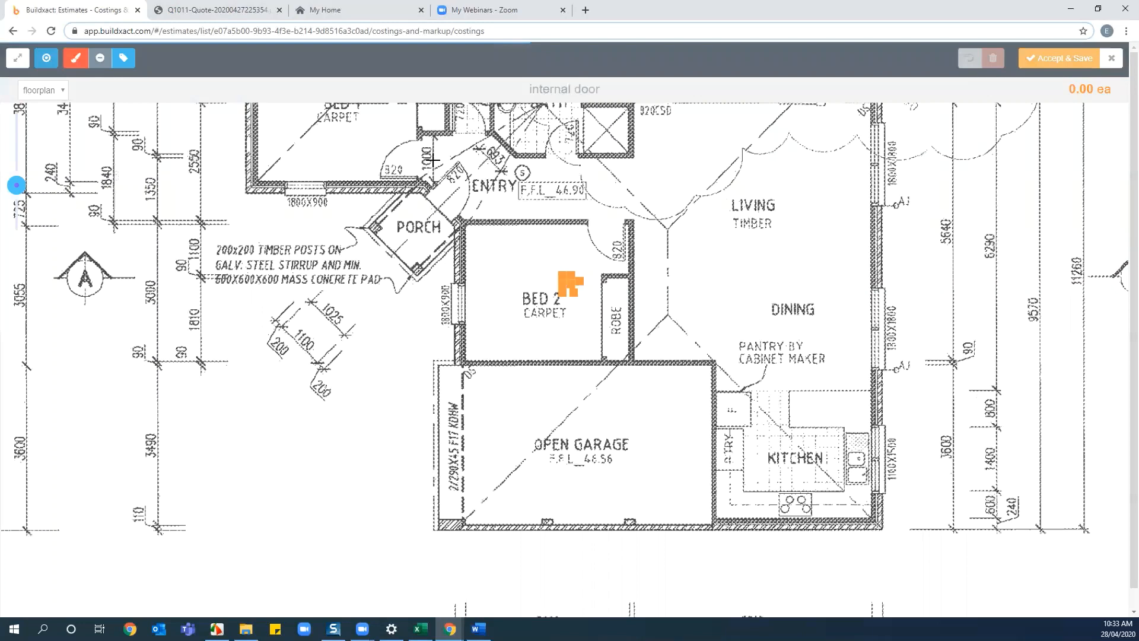
pyautogui.click(606, 228)
pyautogui.click(564, 154)
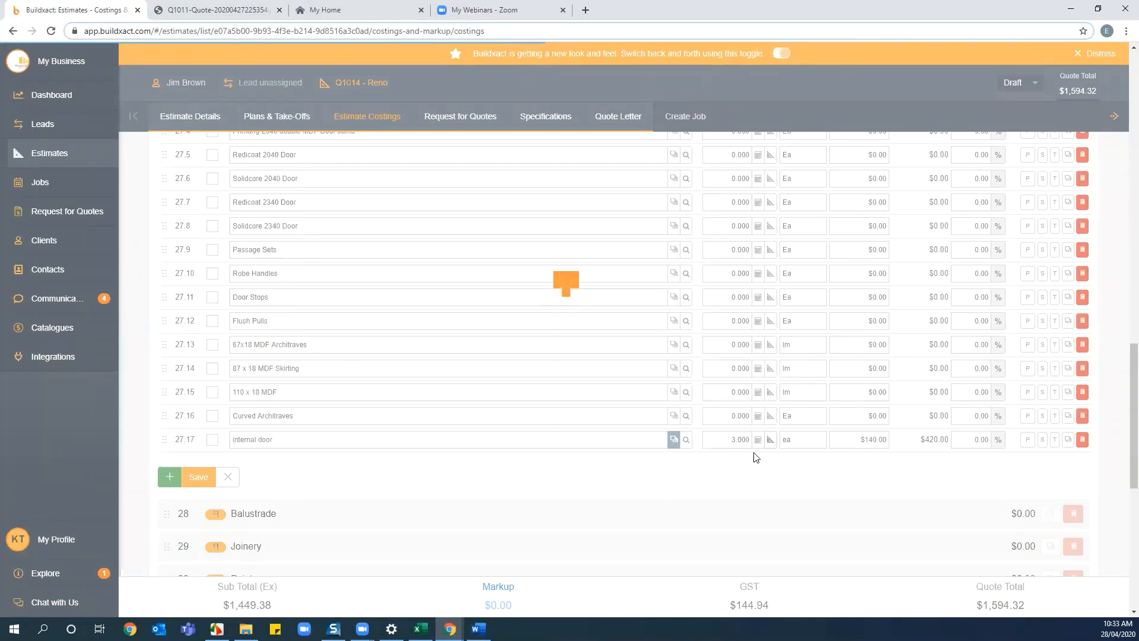
pyautogui.click(1027, 440)
pyautogui.click(1042, 439)
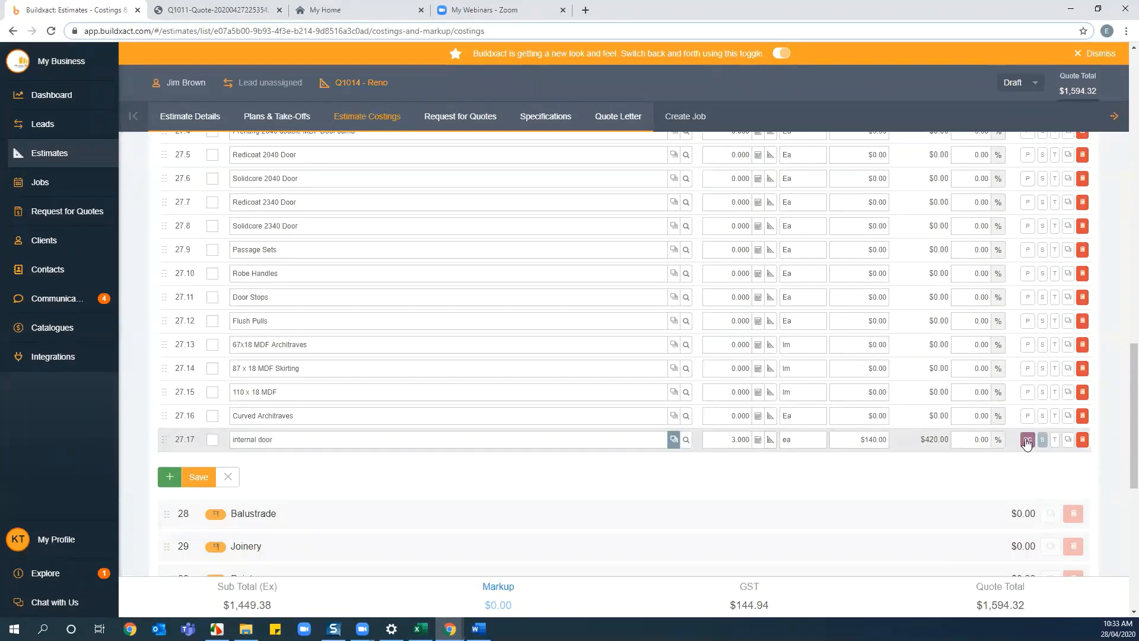
# Step: Add a new item below the internal door line and open its recipe builder
pyautogui.click(169, 478)
pyautogui.click(270, 462)
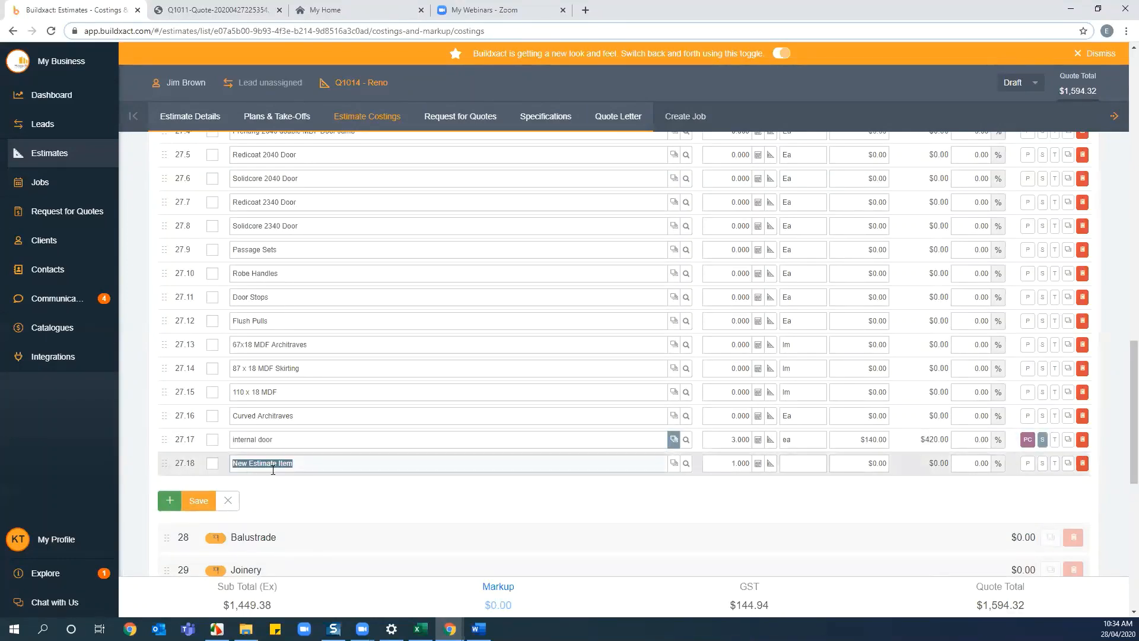
pyautogui.click(674, 463)
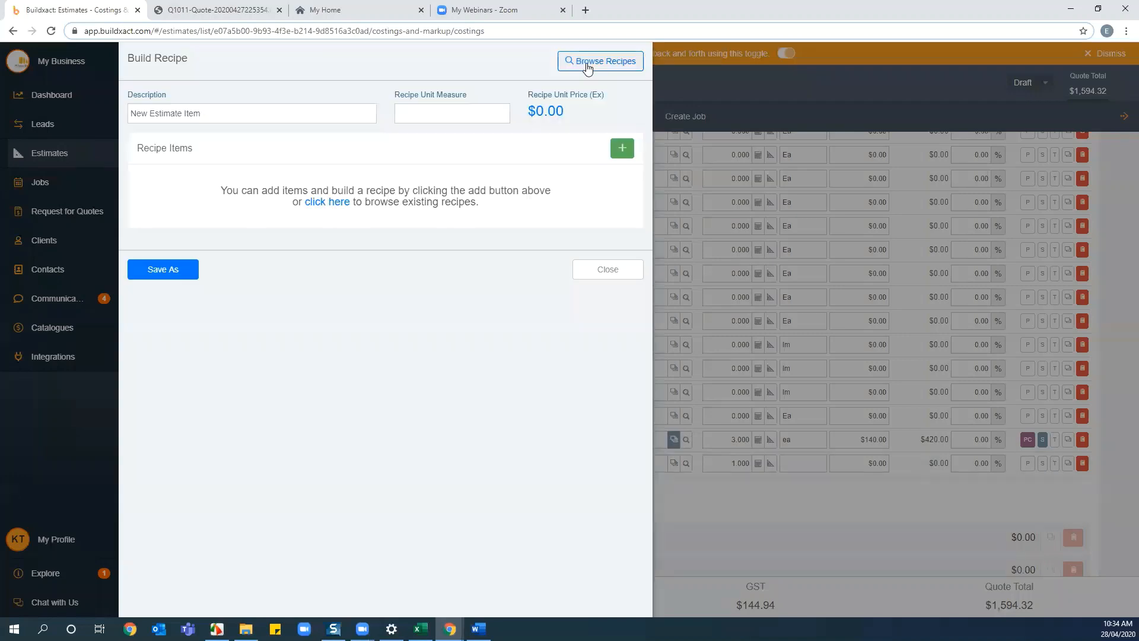
# Step: Load the Buildxact recipe "Internal Door - Hung, Door Jamb, Skirts & Arcs, Privacy Lock" from the Doors category and open its save options
pyautogui.click(587, 64)
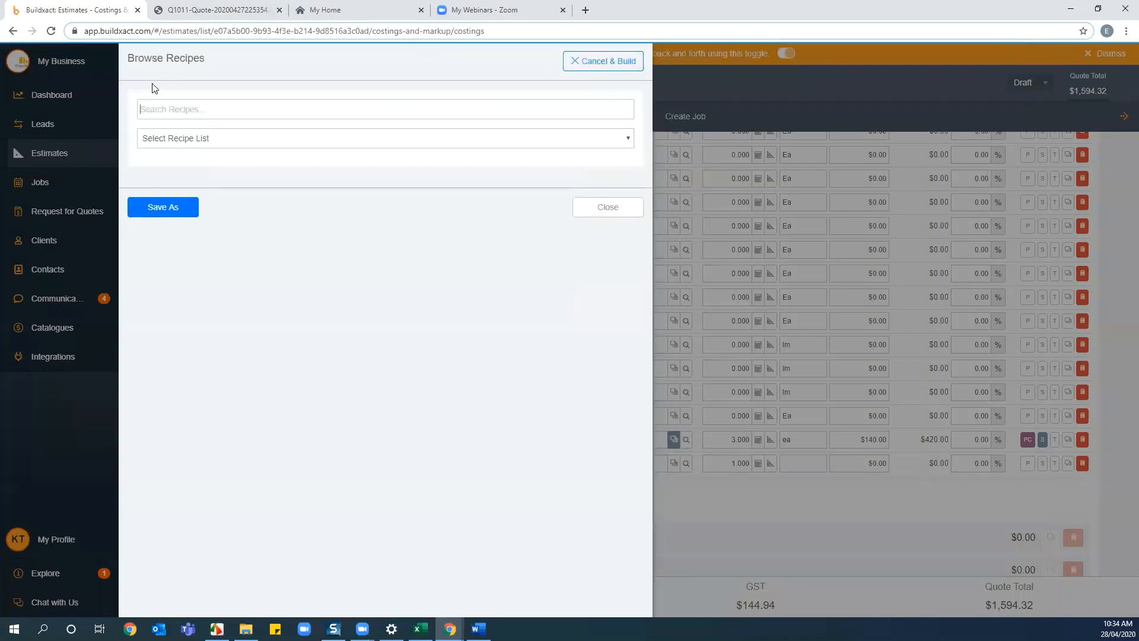
pyautogui.click(199, 140)
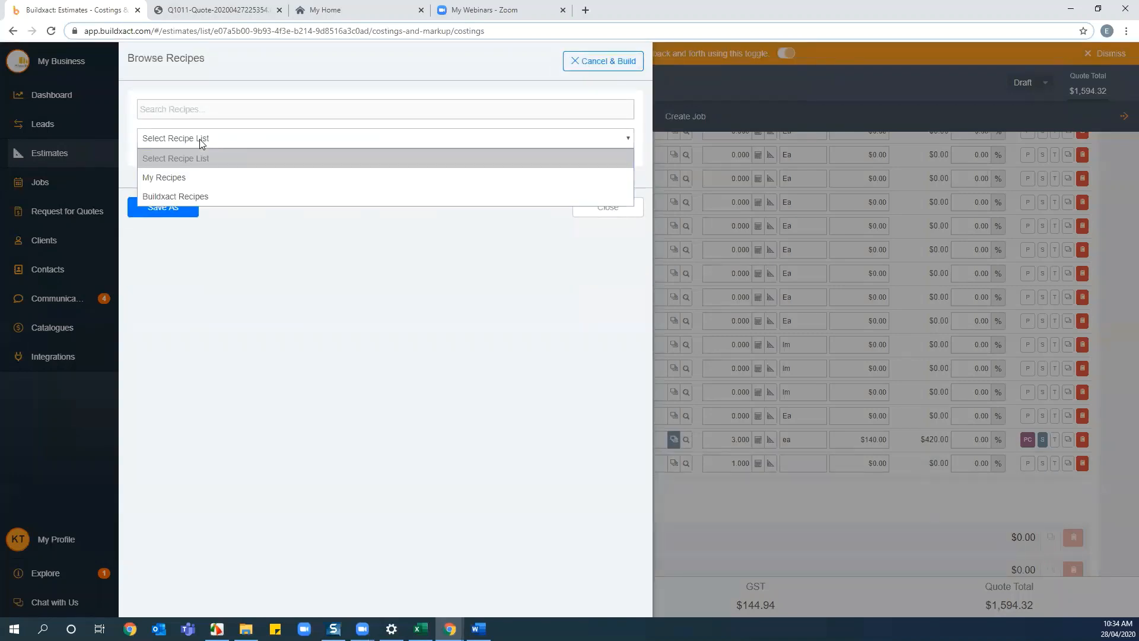
pyautogui.click(204, 196)
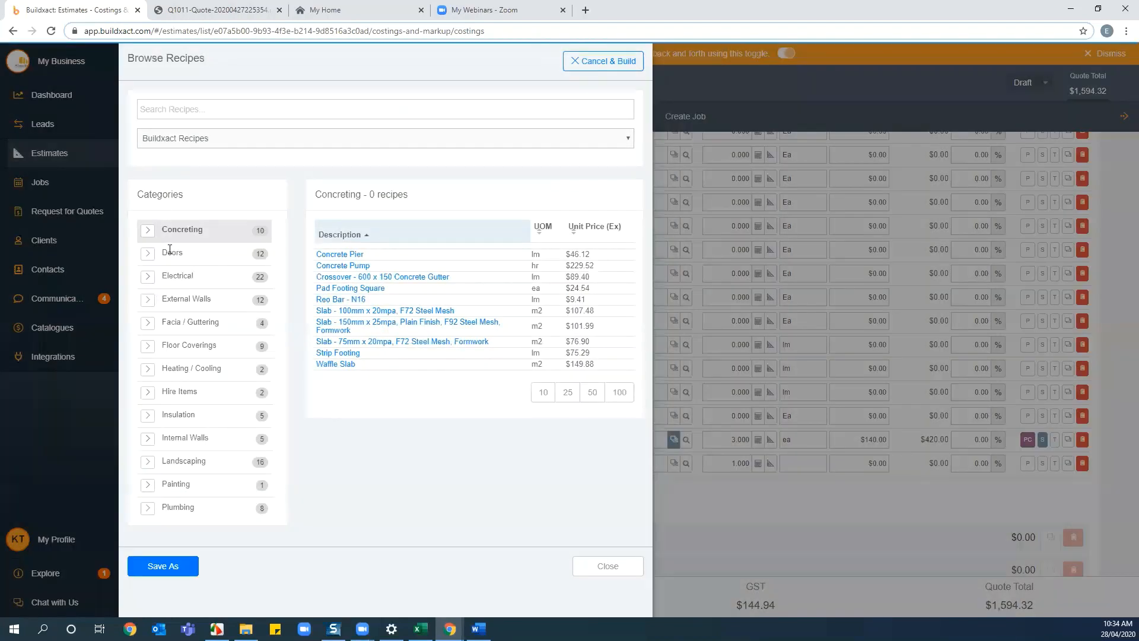
pyautogui.click(149, 254)
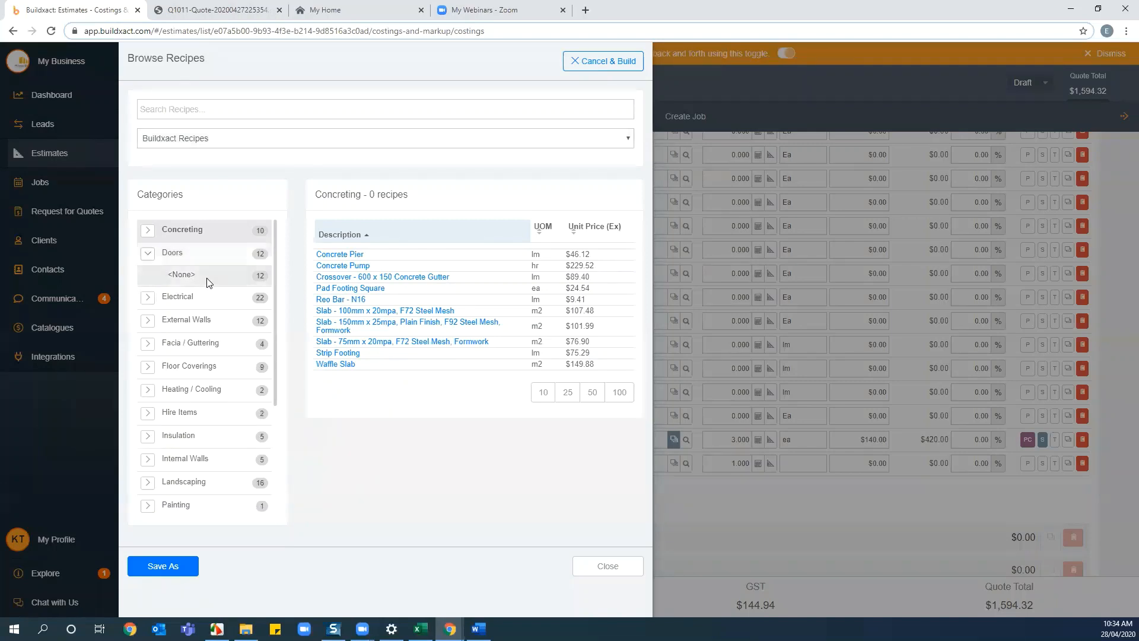
pyautogui.click(246, 278)
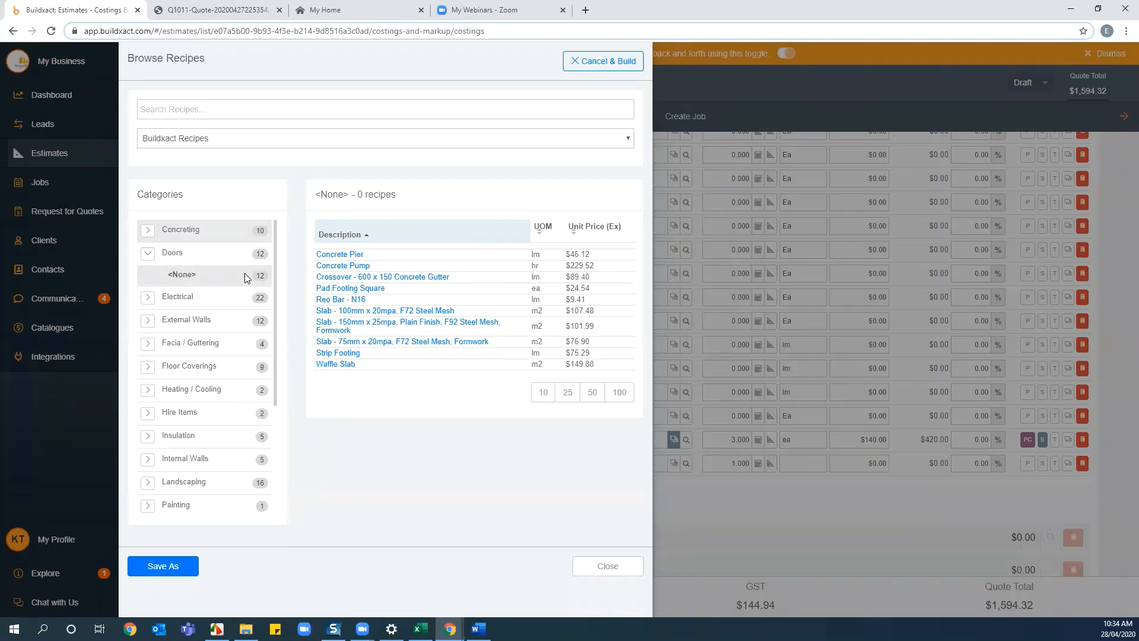
pyautogui.click(374, 311)
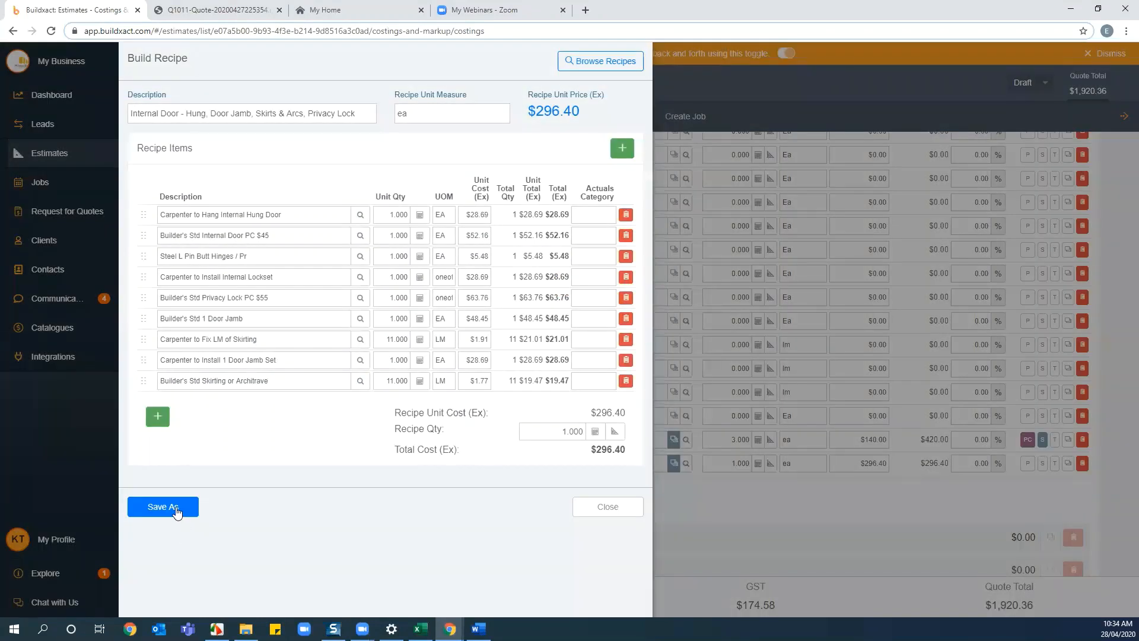
pyautogui.click(175, 510)
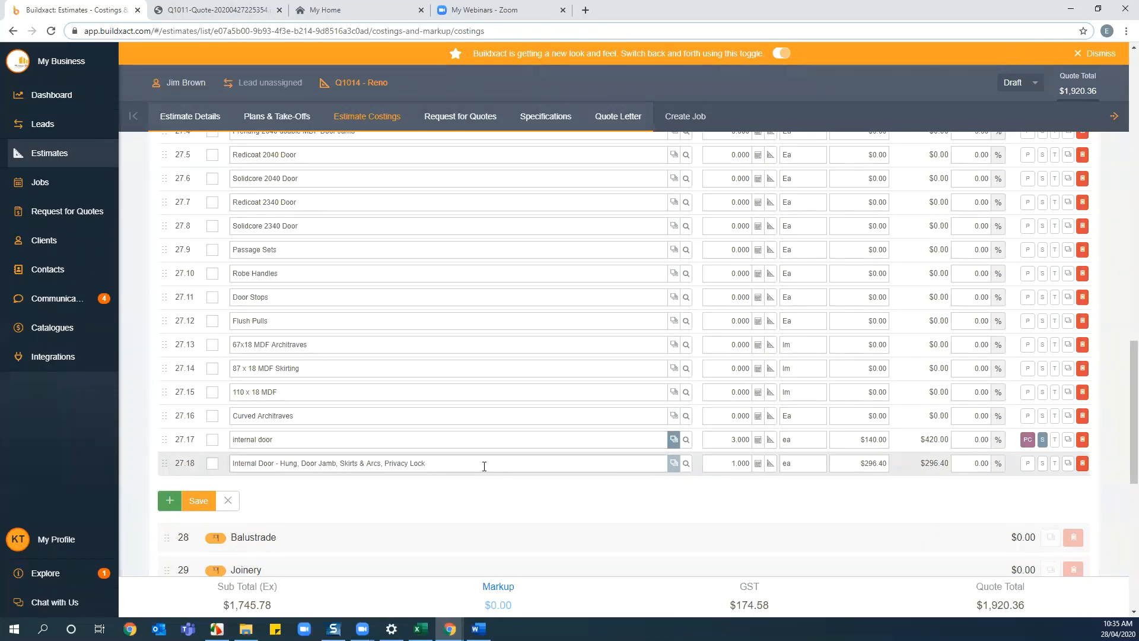
# Step: Set the quantity of the new privacy-lock internal door item to 5 and flag it as PS and S
pyautogui.click(739, 462)
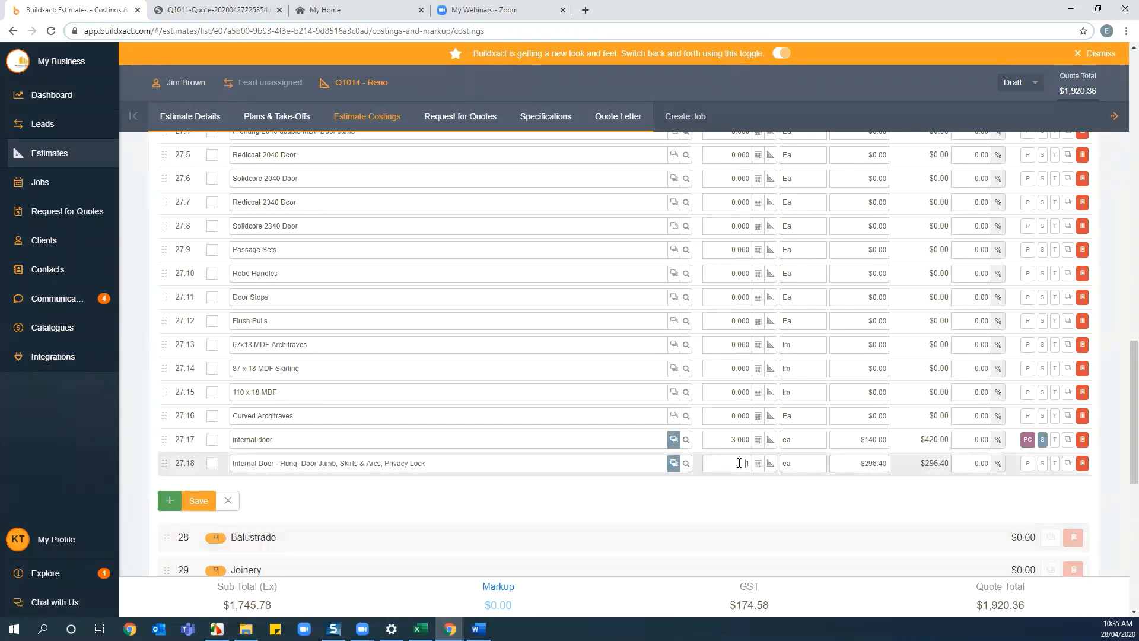
pyautogui.write('5')
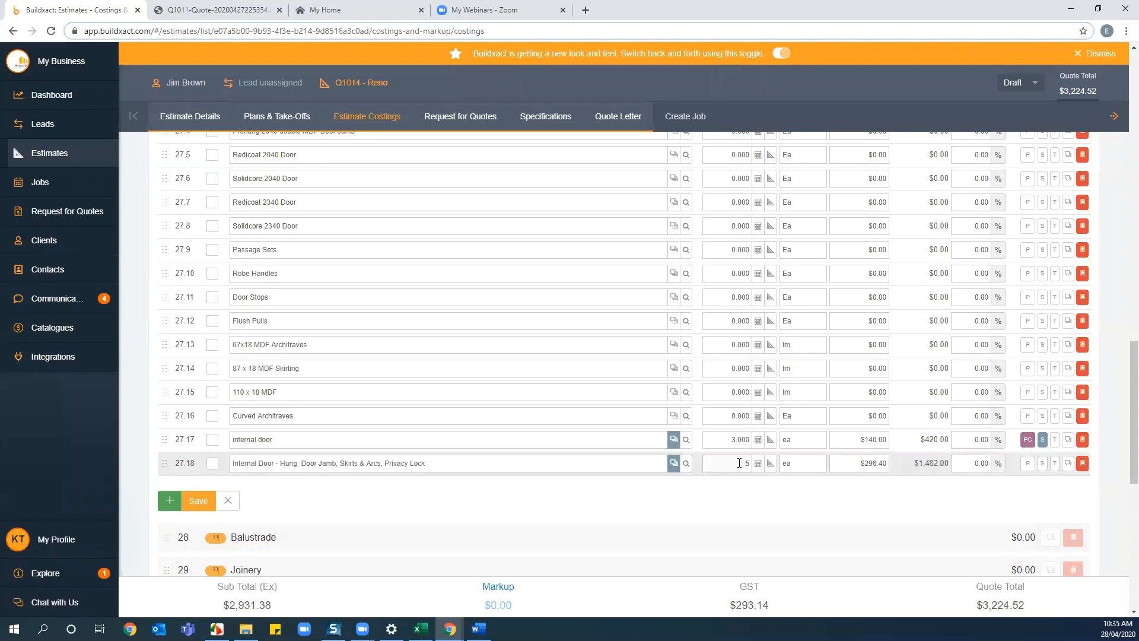
pyautogui.click(745, 503)
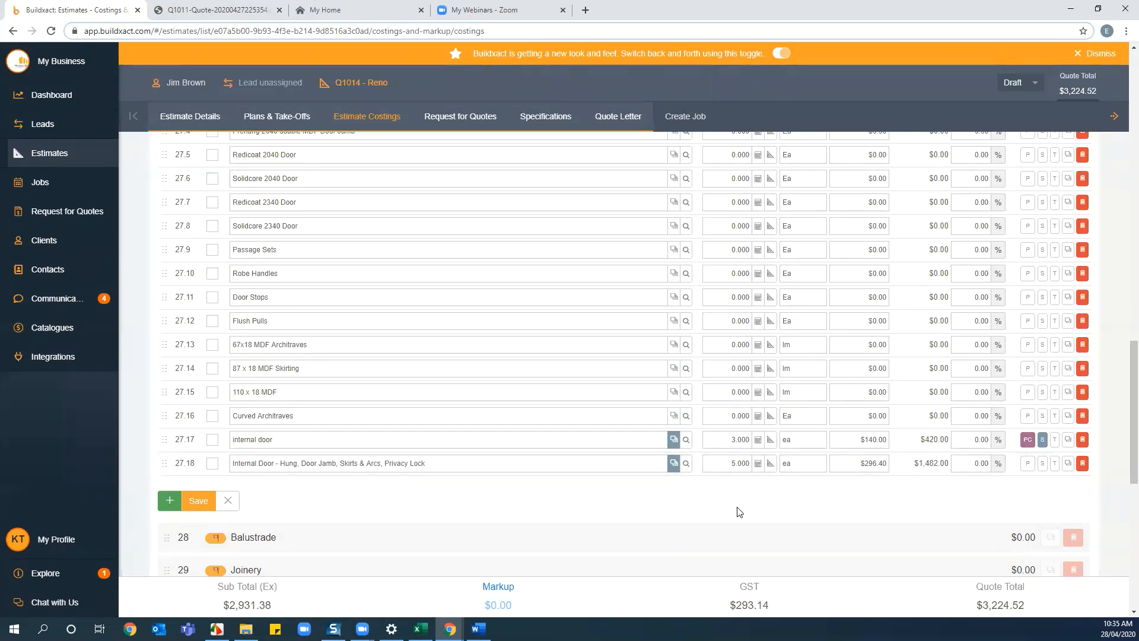
pyautogui.click(1027, 464)
pyautogui.click(1042, 465)
# Step: Create a new quote request for the internal door item, title it "door" and proceed to the scope of work
pyautogui.click(212, 439)
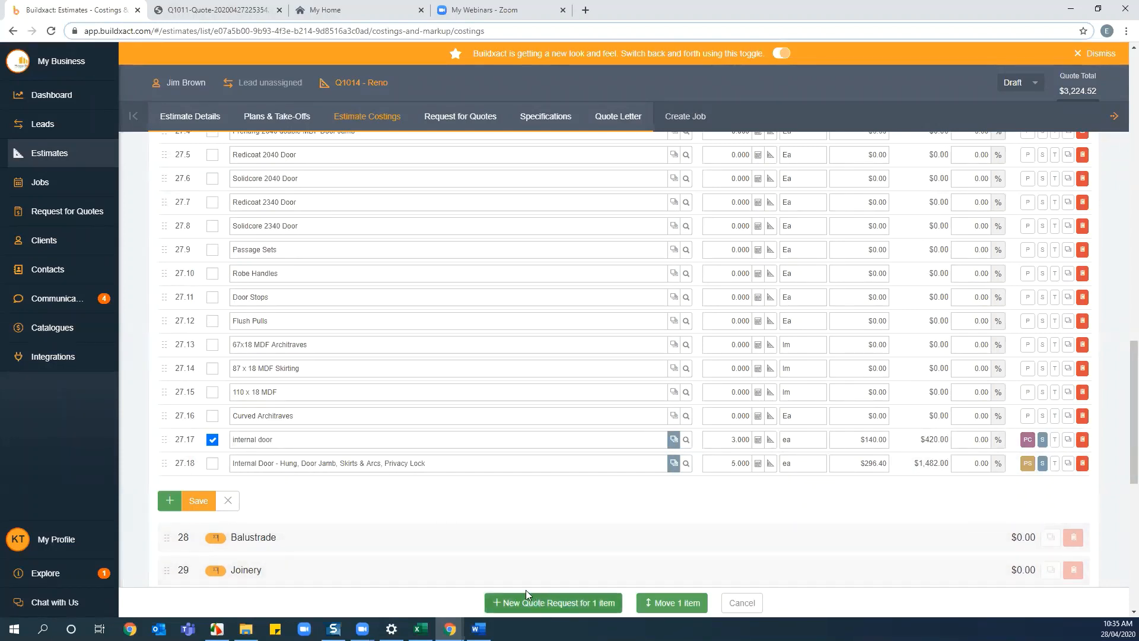
pyautogui.click(174, 122)
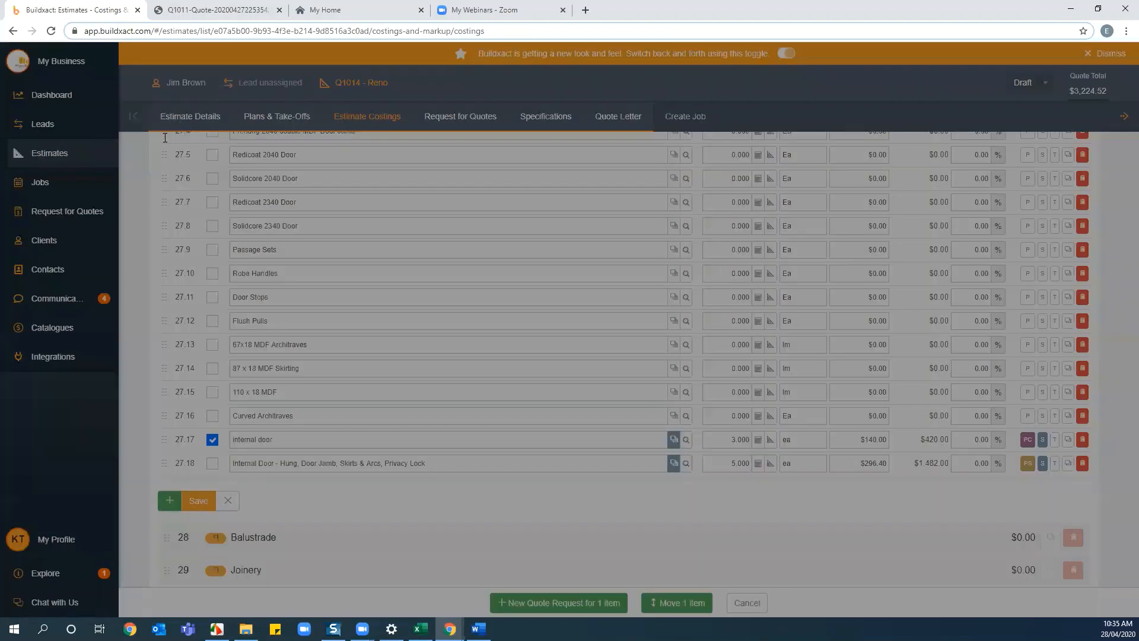
pyautogui.write('door')
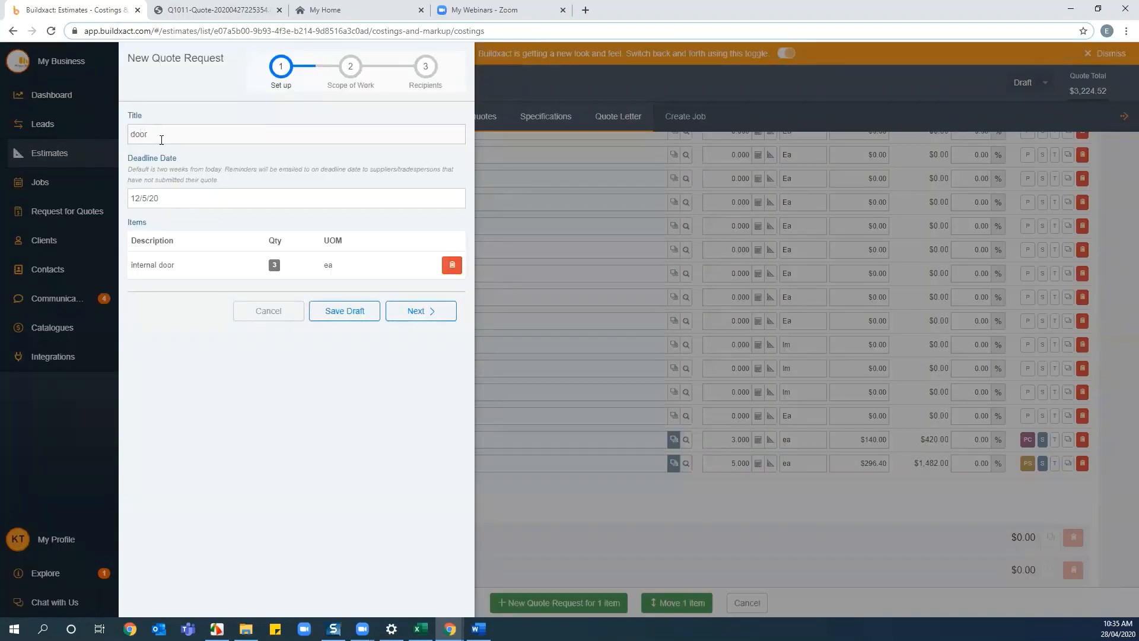
pyautogui.click(165, 198)
pyautogui.click(177, 265)
pyautogui.click(416, 309)
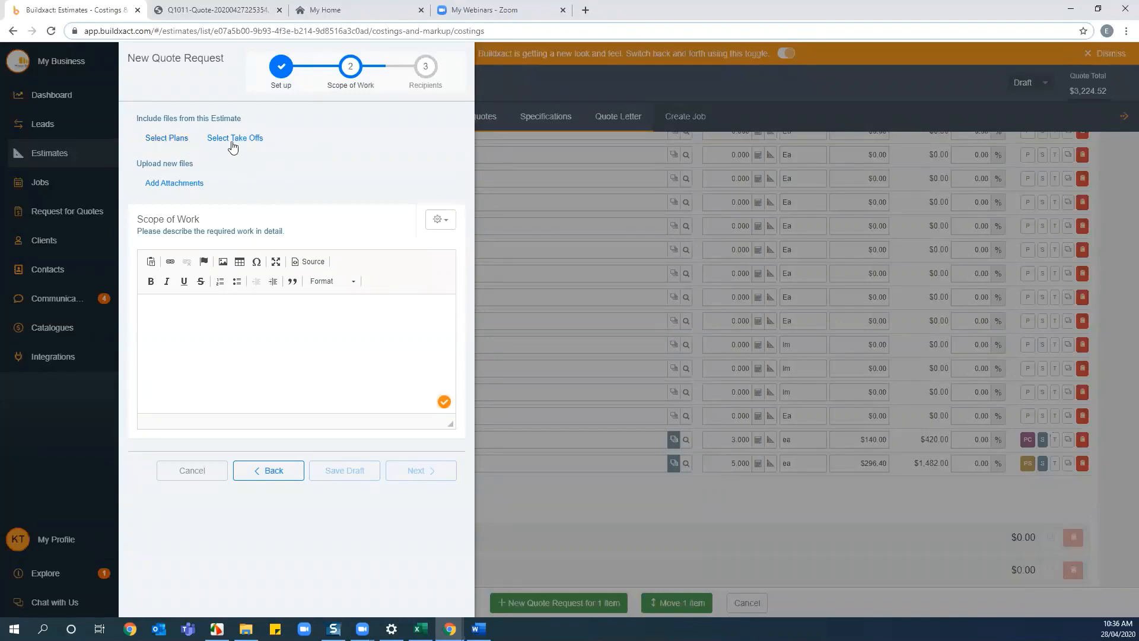
# Step: Include the internal door take-off from this estimate in the quote request
pyautogui.click(167, 139)
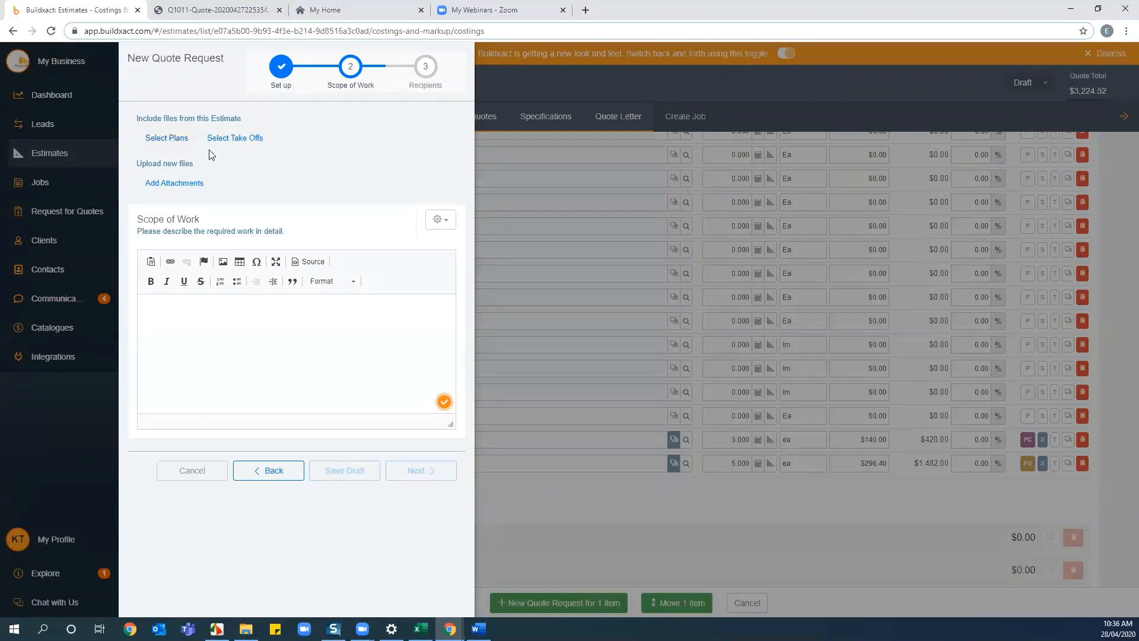
pyautogui.click(241, 139)
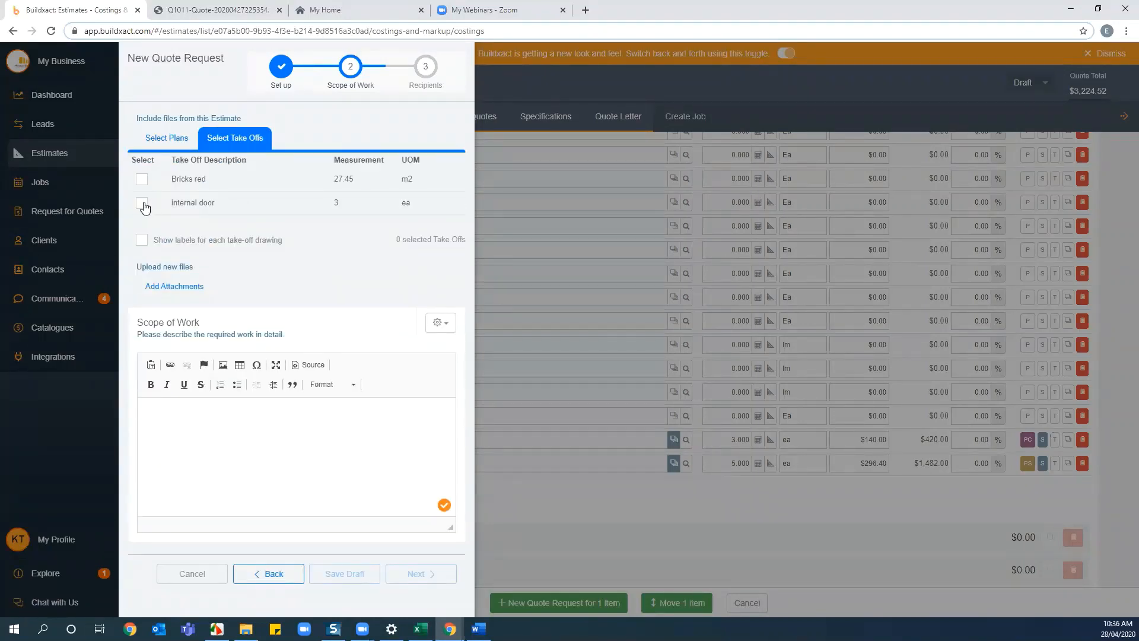
pyautogui.click(142, 205)
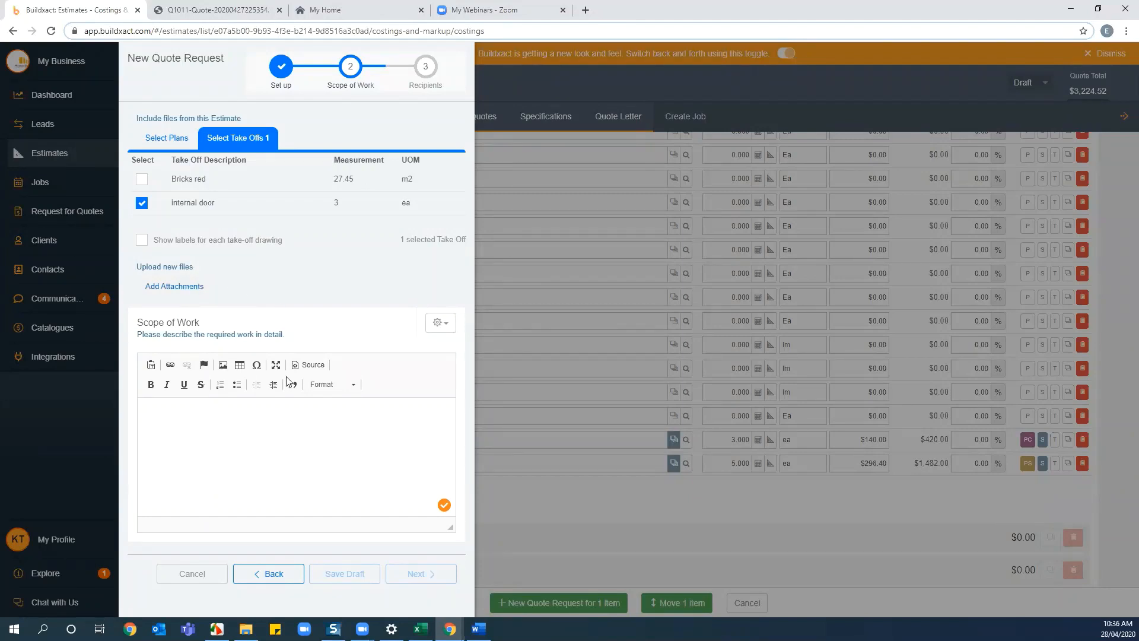
# Step: Enter "please quote on doors" as the scope of work and save it as a preset named "doors"
pyautogui.click(171, 425)
pyautogui.write('please quote')
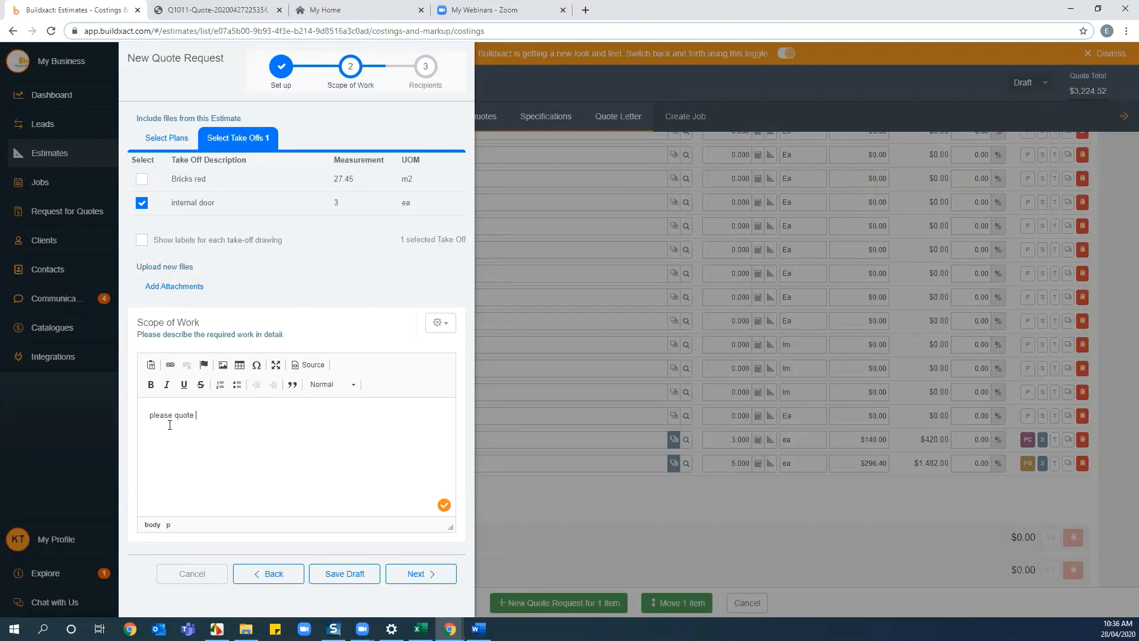
pyautogui.write('on doors')
pyautogui.click(439, 323)
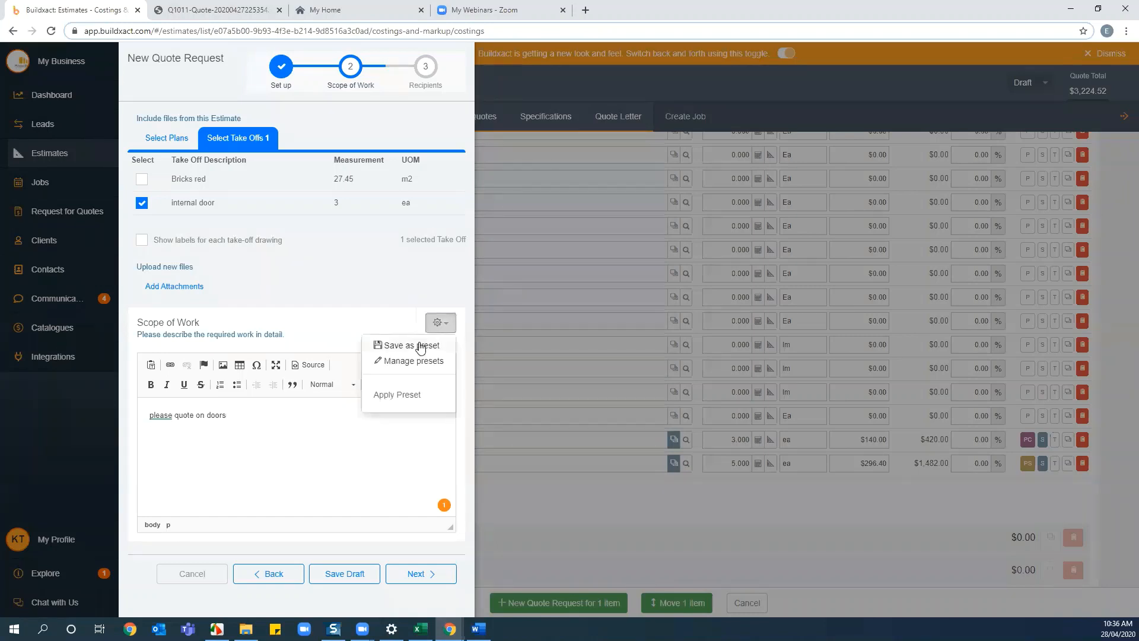
pyautogui.click(420, 347)
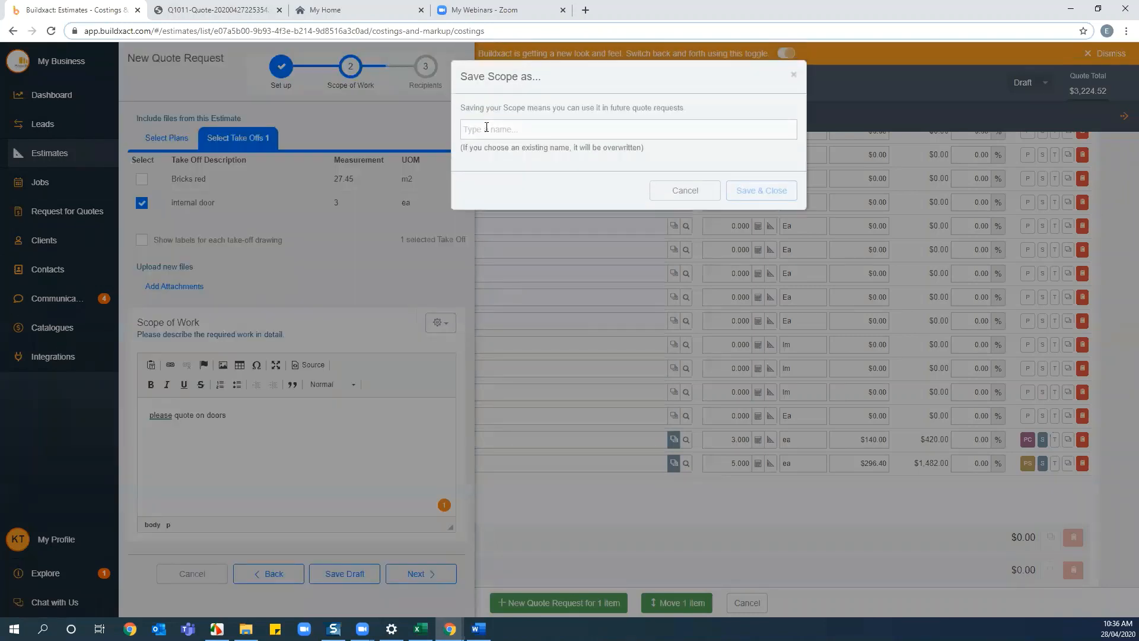
pyautogui.write('do')
pyautogui.click(733, 190)
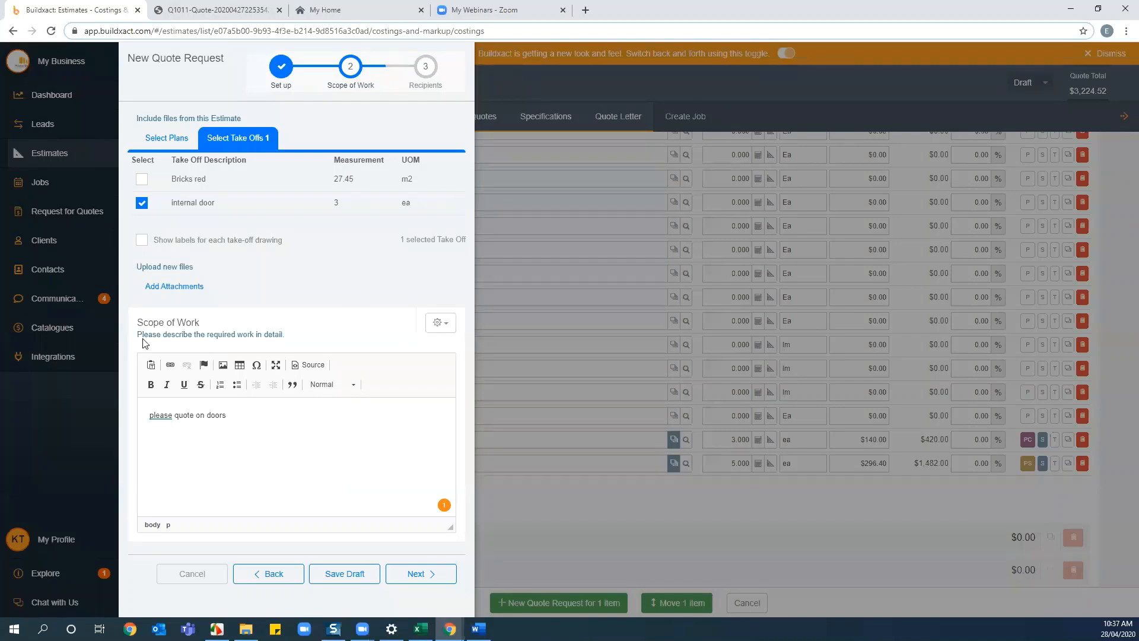
# Step: Clear the scope of work text and fill it by applying the "doors" preset
pyautogui.click(439, 323)
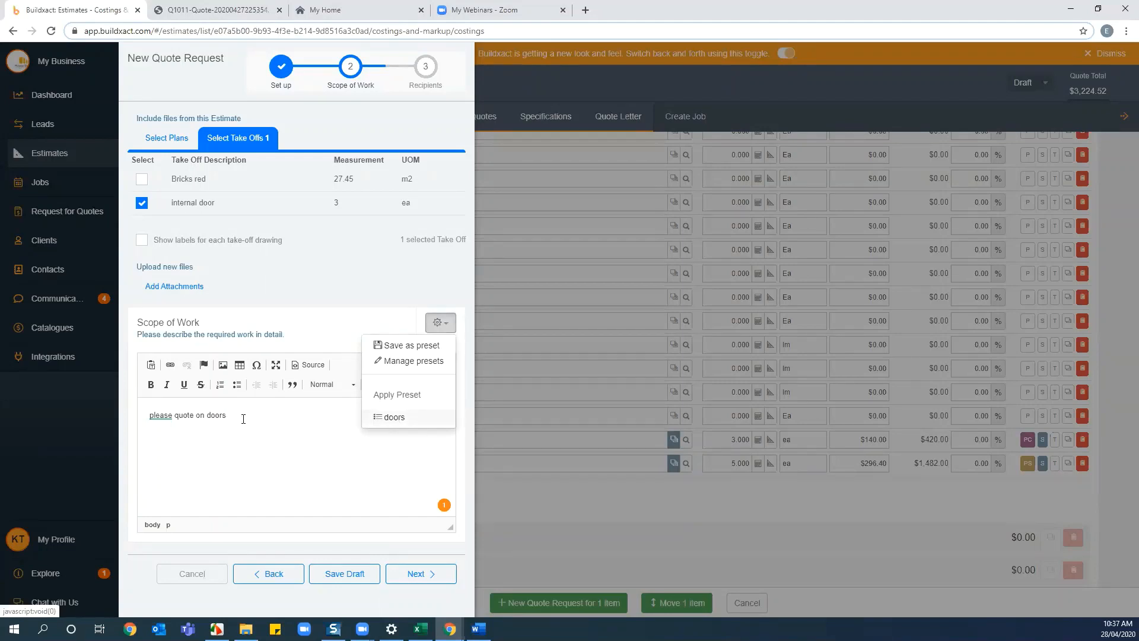
pyautogui.click(237, 414)
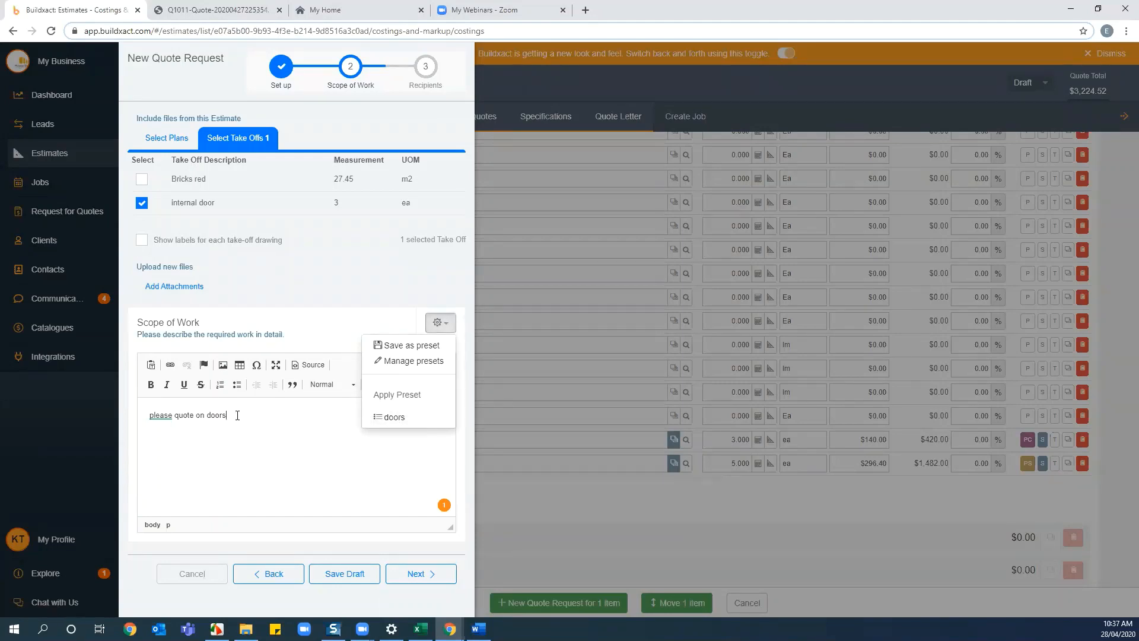
pyautogui.press('BackSpace')
pyautogui.press('BackSpace')
pyautogui.press('BackSpace')
pyautogui.press('BackSpace')
pyautogui.press('BackSpace')
pyautogui.press('BackSpace')
pyautogui.press('BackSpace')
pyautogui.press('BackSpace')
pyautogui.press('BackSpace')
pyautogui.press('BackSpace')
pyautogui.press('BackSpace')
pyautogui.press('BackSpace')
pyautogui.press('BackSpace')
pyautogui.press('BackSpace')
pyautogui.press('BackSpace')
pyautogui.press('BackSpace')
pyautogui.press('BackSpace')
pyautogui.press('BackSpace')
pyautogui.press('BackSpace')
pyautogui.press('BackSpace')
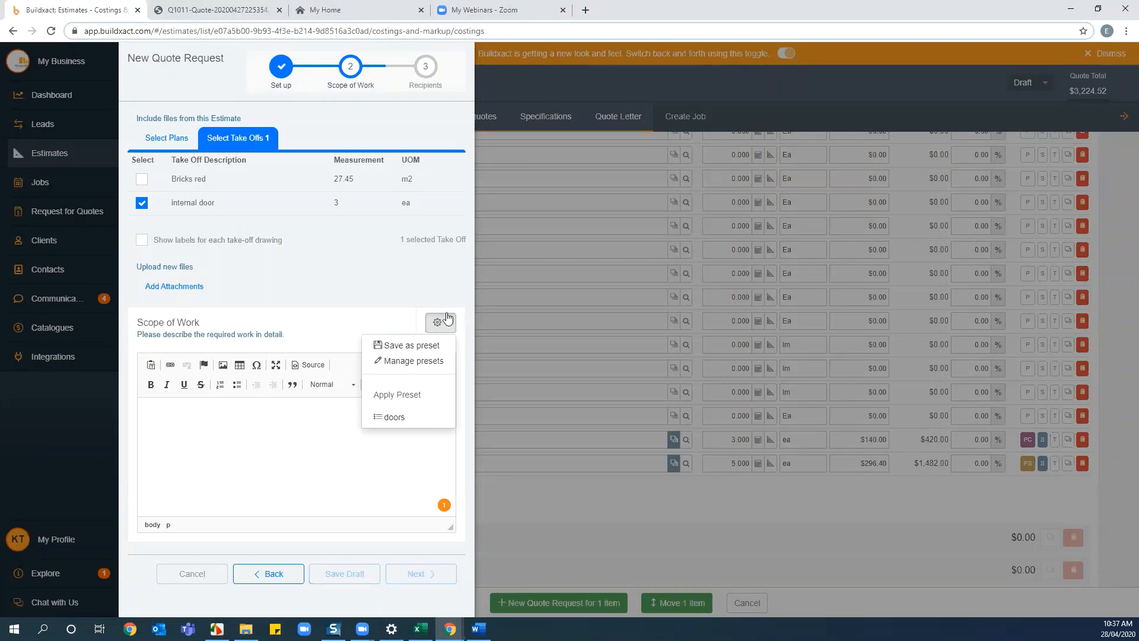
pyautogui.click(387, 418)
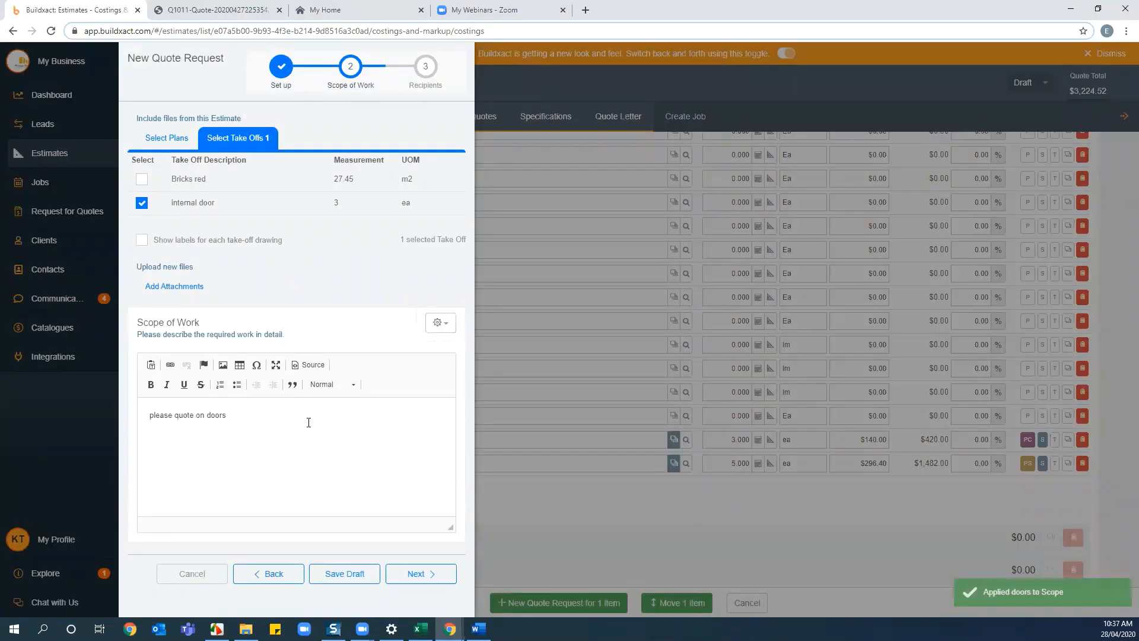
# Step: Proceed to the recipients stage and add the existing supplier contact as the quote request's recipient
pyautogui.click(416, 574)
pyautogui.click(153, 162)
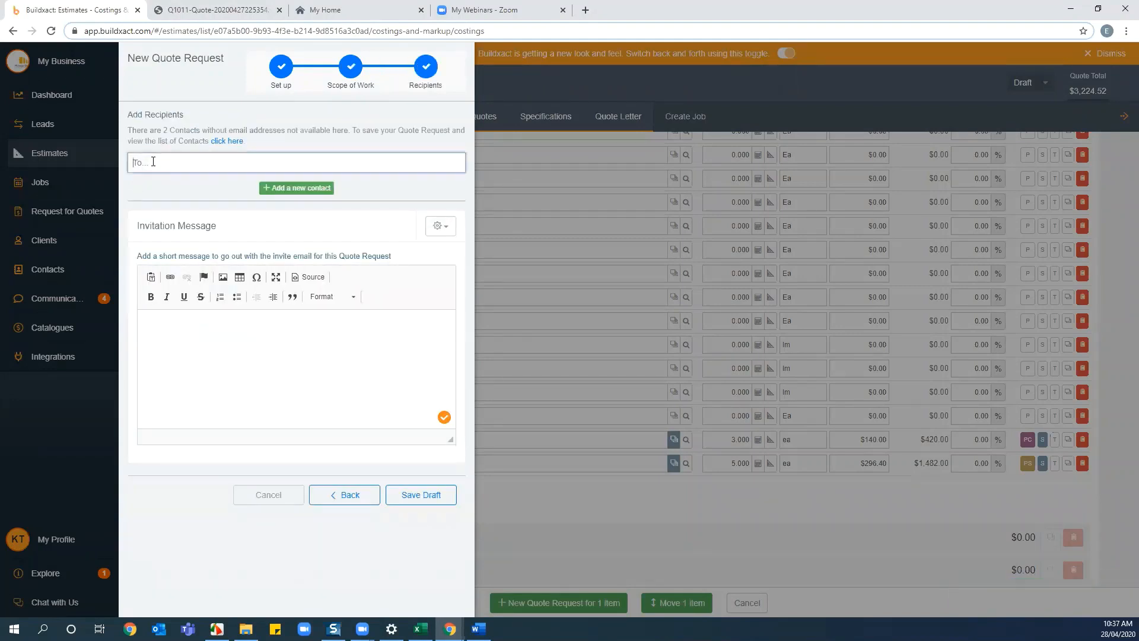
pyautogui.write('karin')
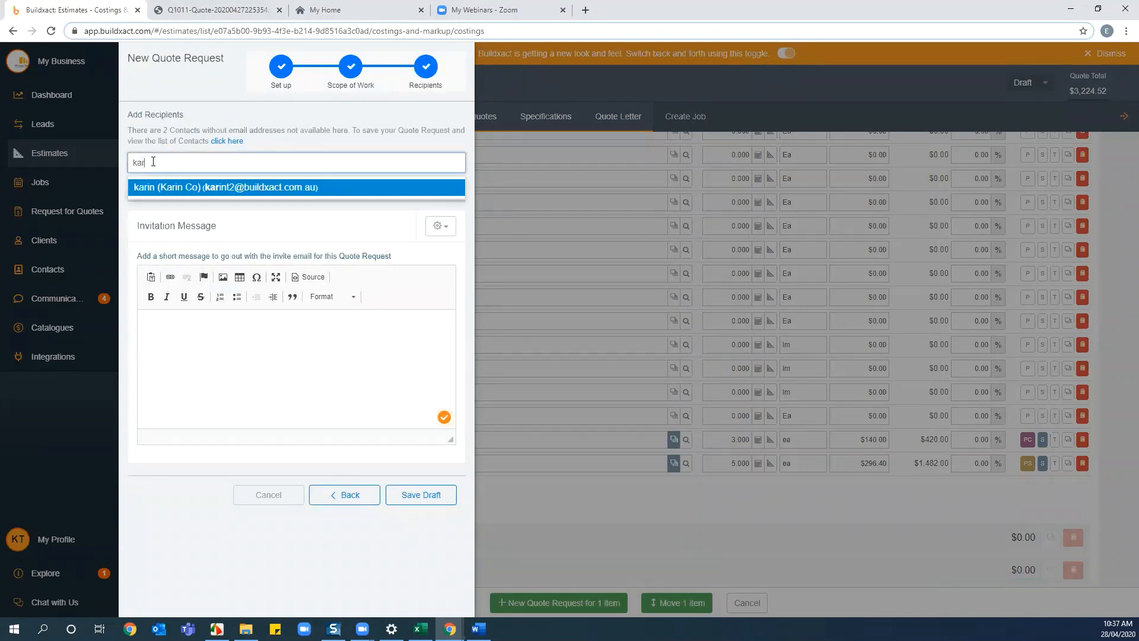
pyautogui.click(203, 187)
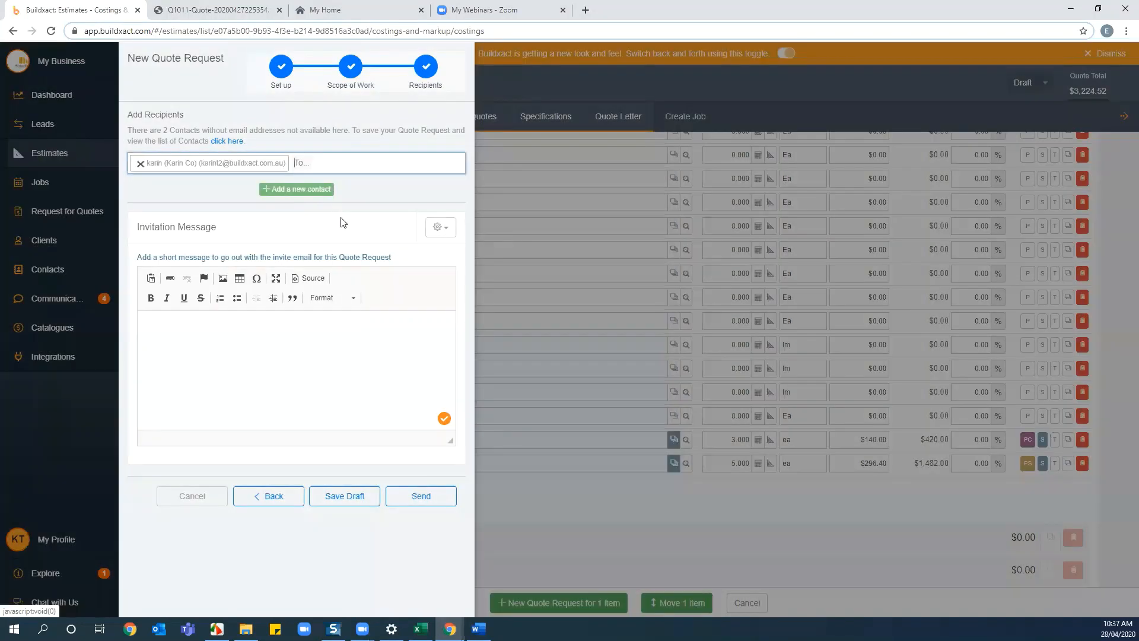
# Step: Send the door quote request to the supplier and save the costing items in the Fixing Carpentry category
pyautogui.click(422, 493)
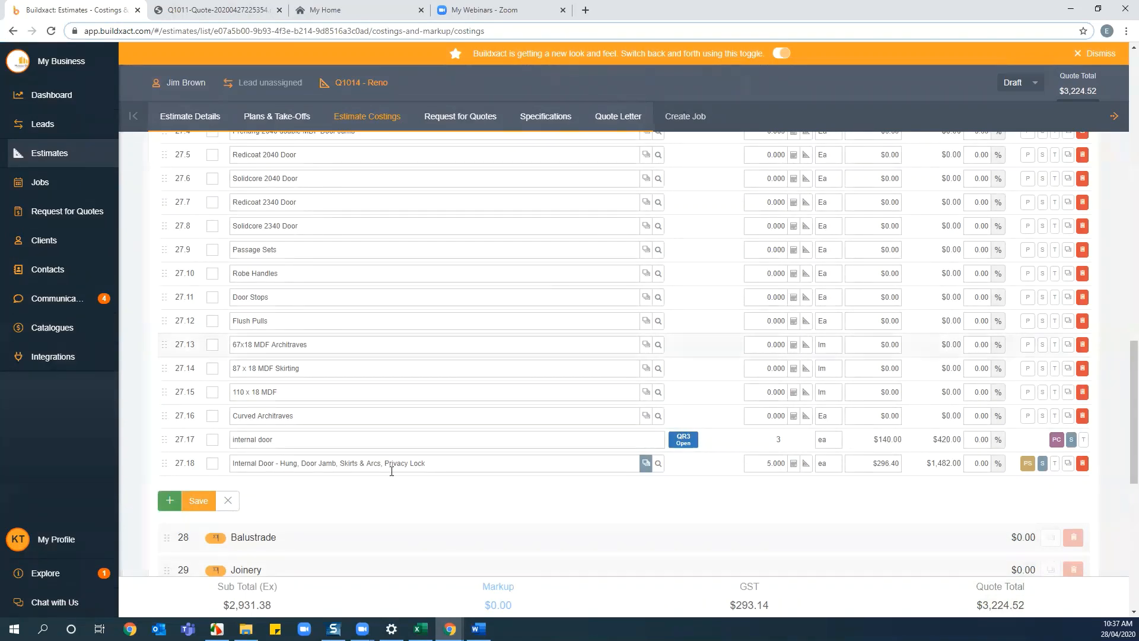
pyautogui.click(198, 500)
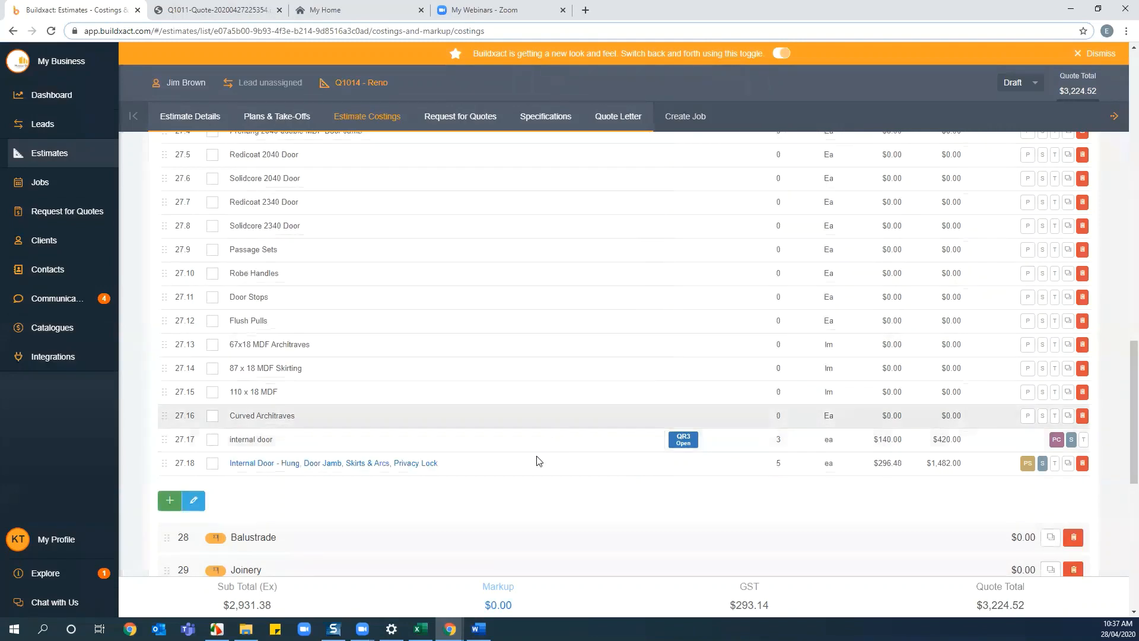
# Step: Open the estimate's quote requests and show the recipient details of the door request
pyautogui.click(463, 116)
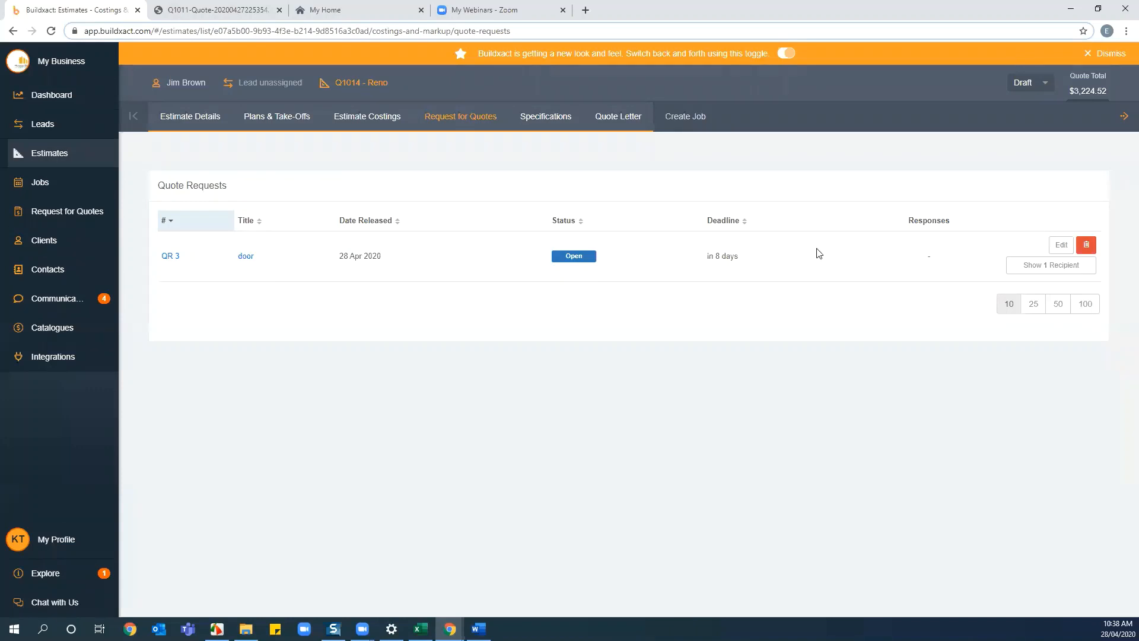
pyautogui.click(1035, 265)
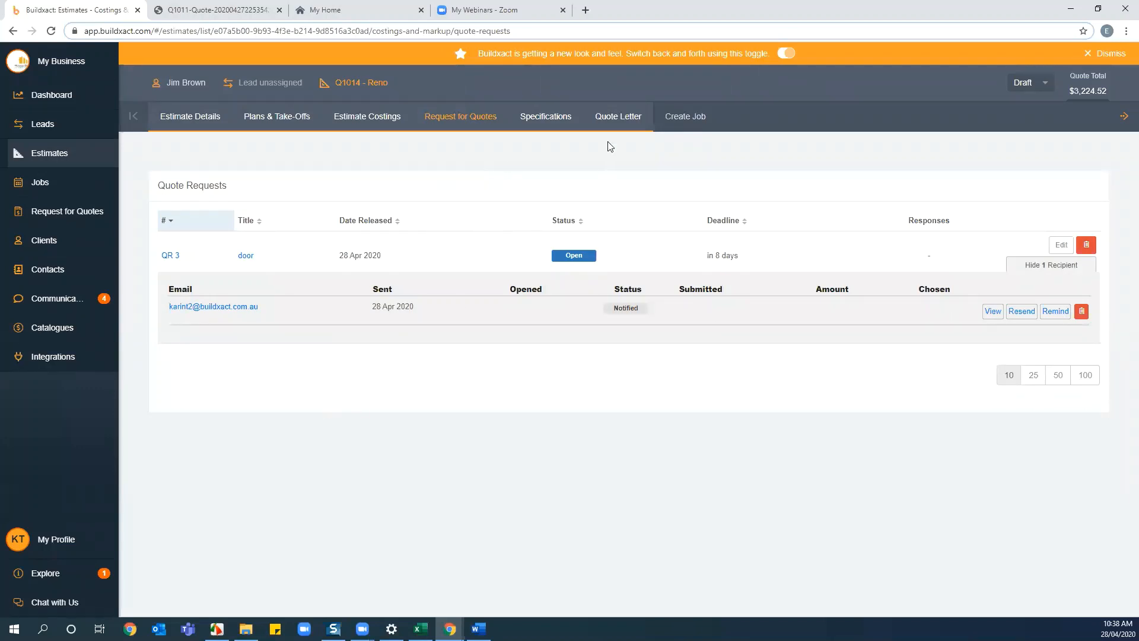
# Step: Review the items listed in the estimate's specifications under the Bricklayer and Fixing Carpentry categories
pyautogui.click(553, 120)
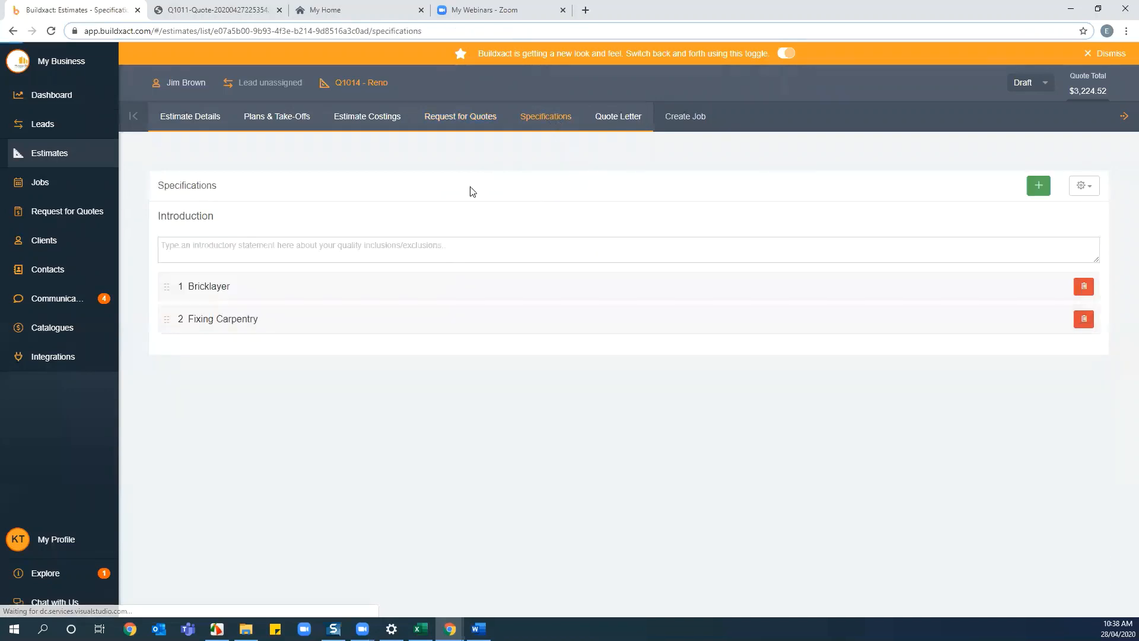
pyautogui.click(277, 286)
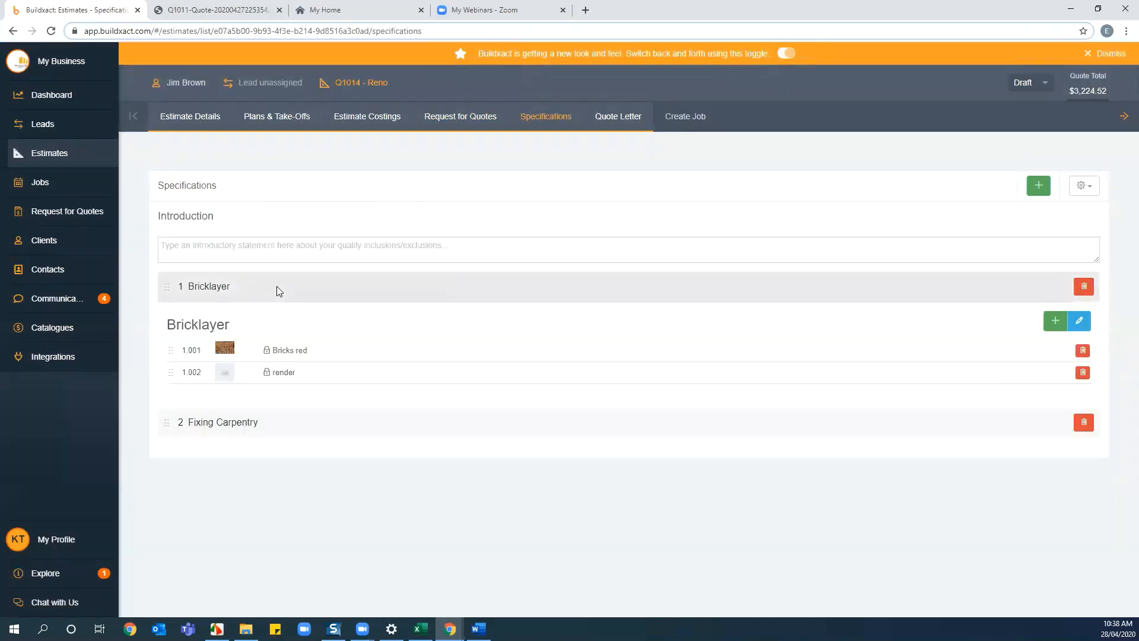
pyautogui.click(359, 421)
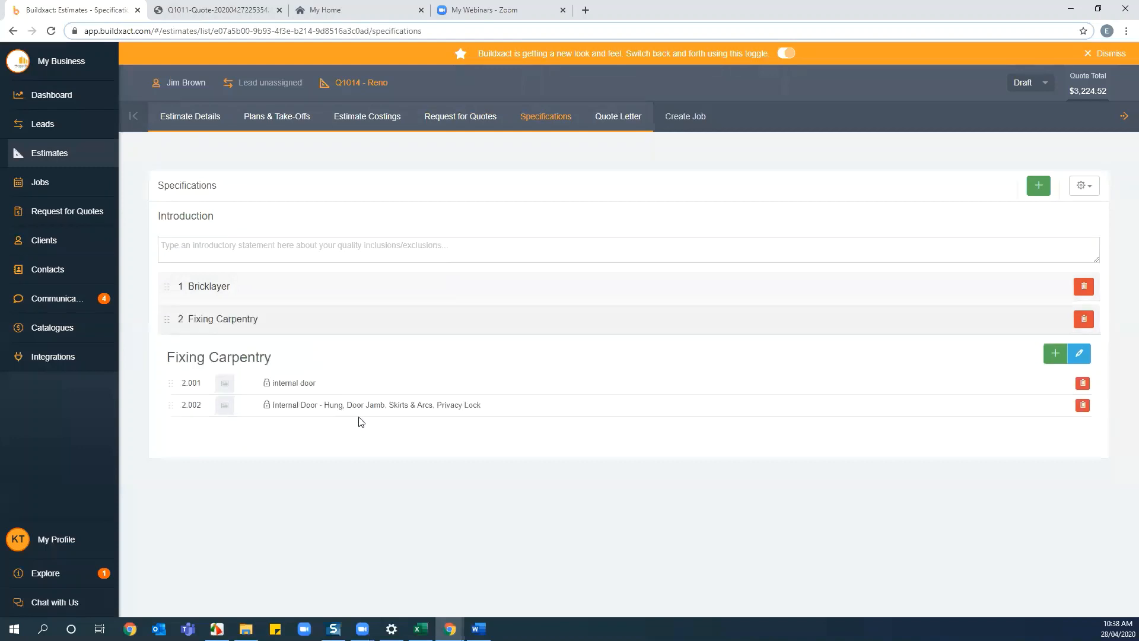
pyautogui.click(399, 285)
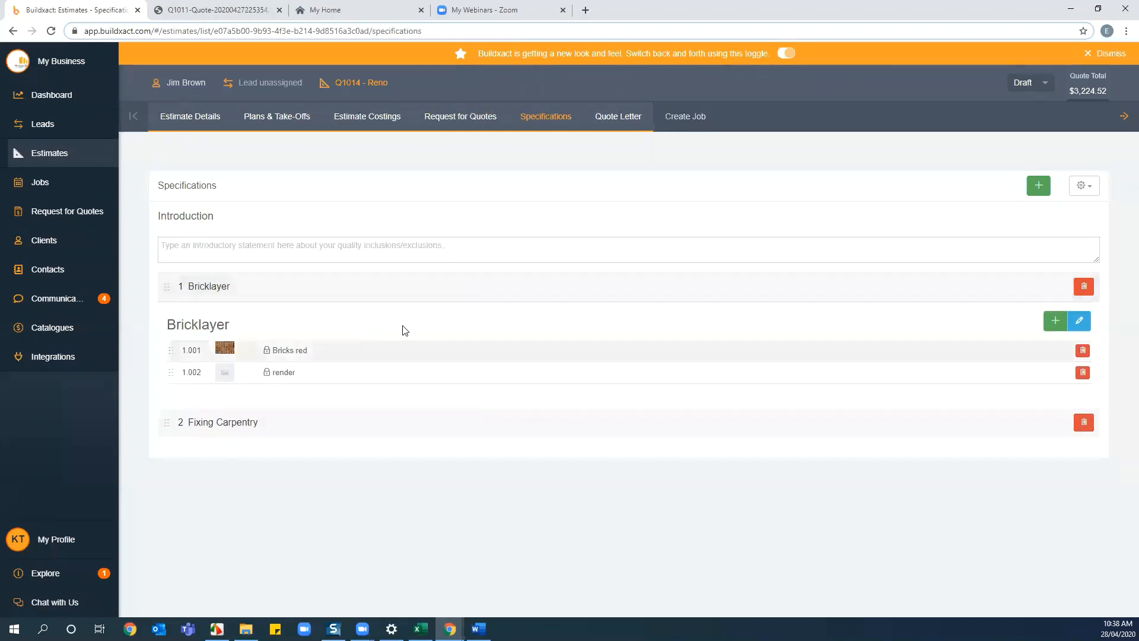
pyautogui.click(356, 425)
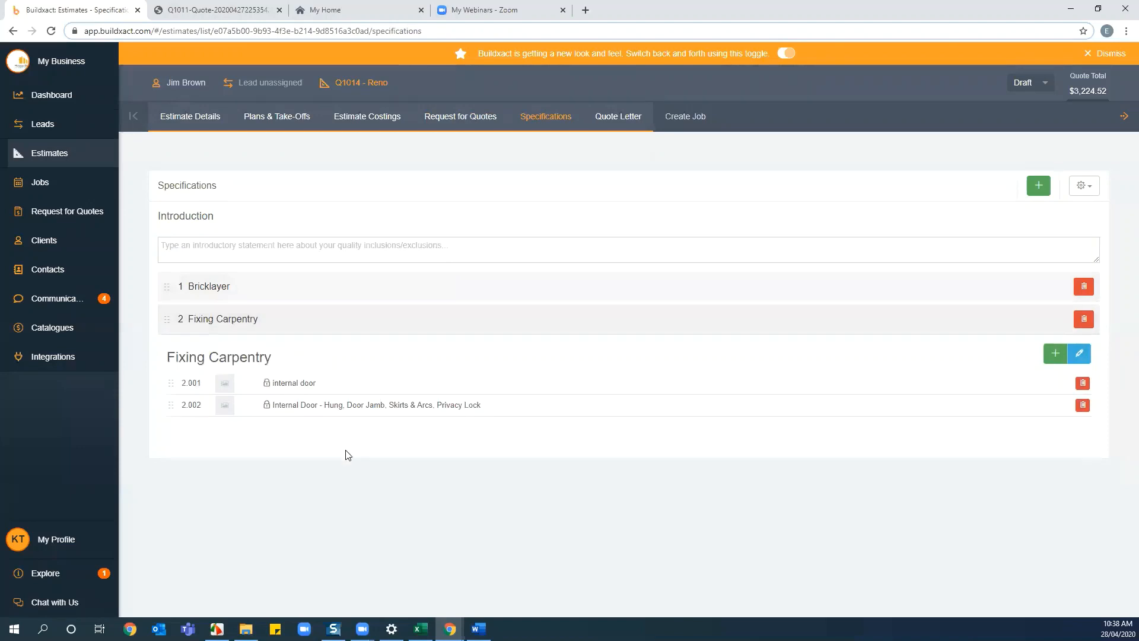
pyautogui.click(360, 297)
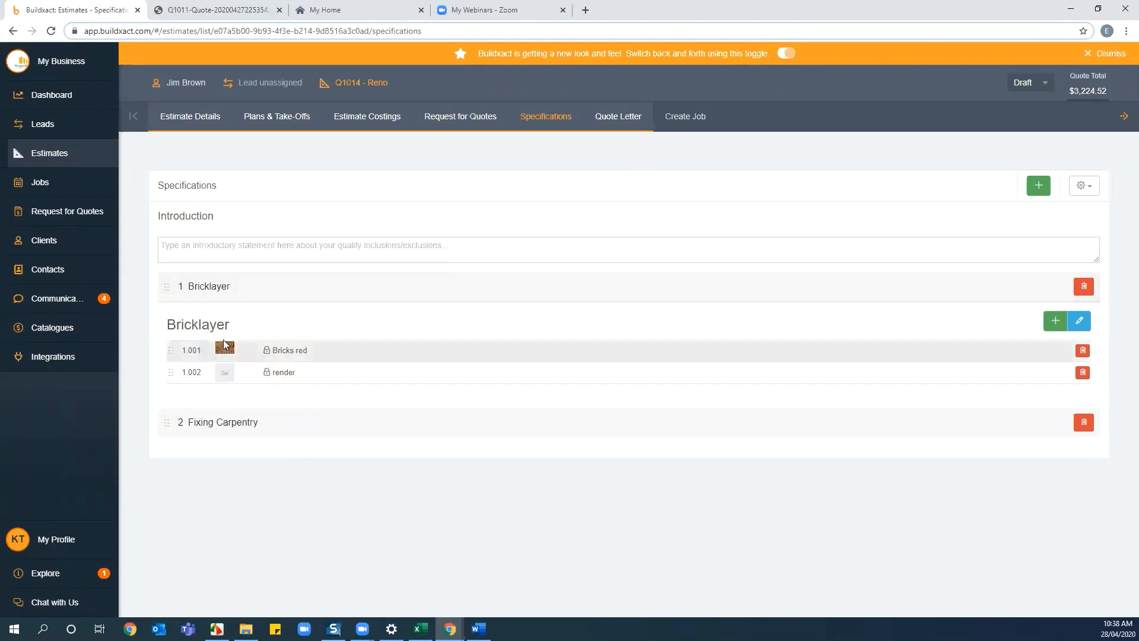
pyautogui.moveTo(224, 351)
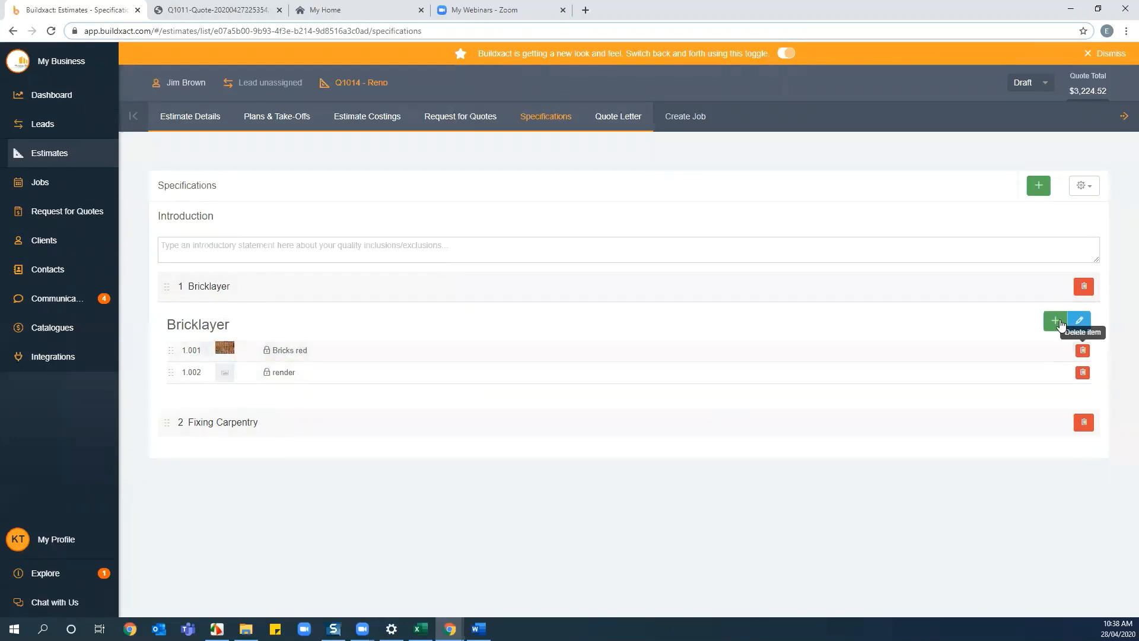
pyautogui.click(1081, 322)
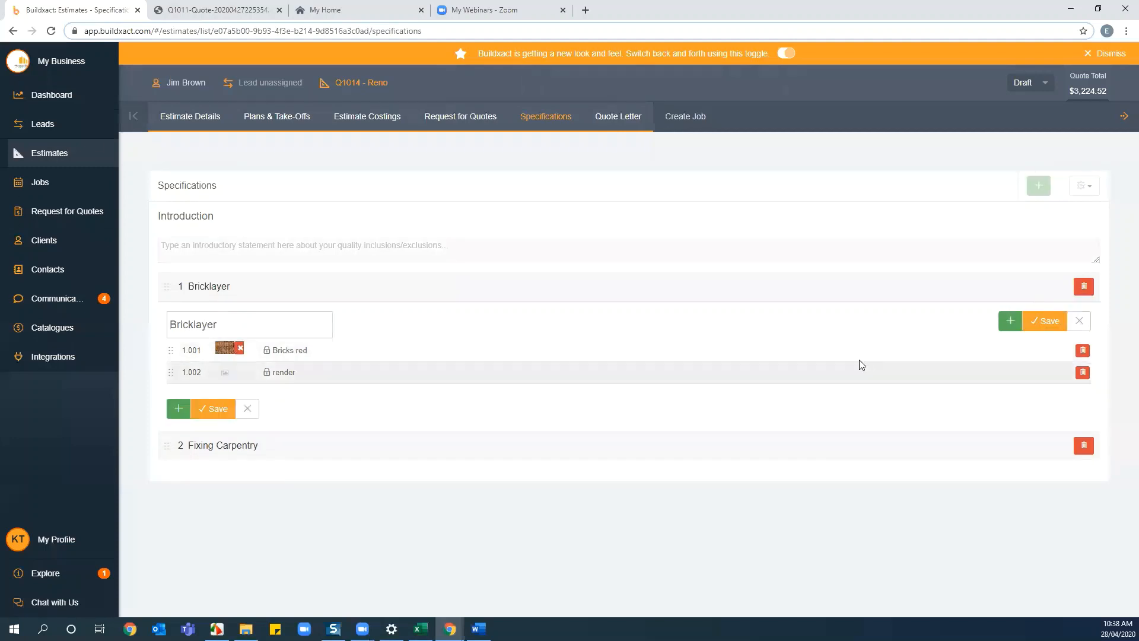
pyautogui.click(224, 372)
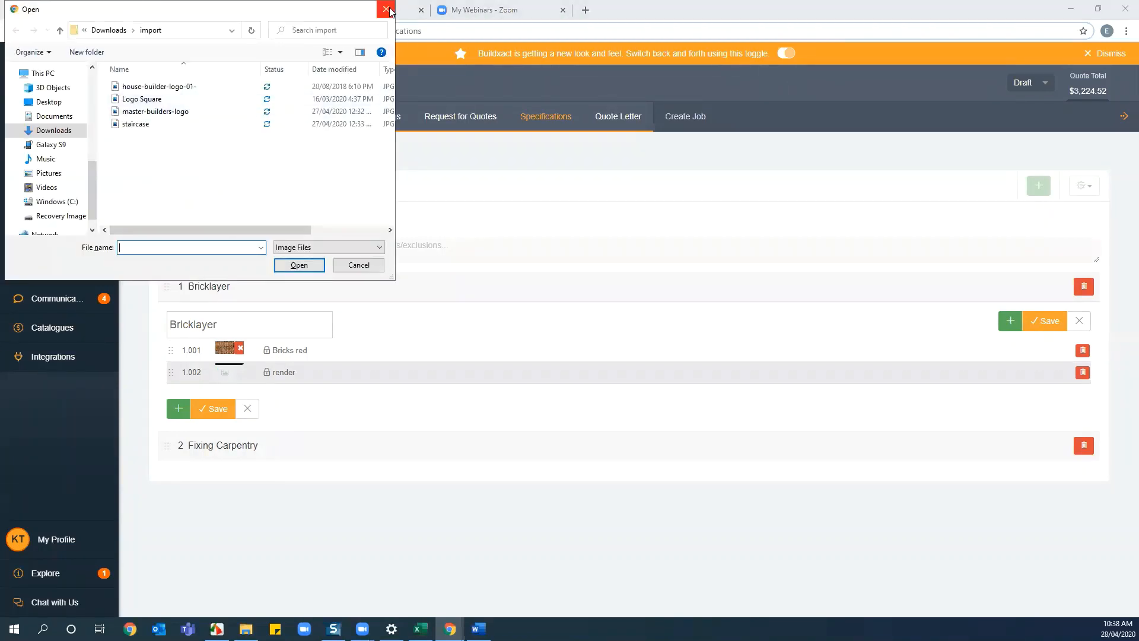
pyautogui.press('Escape')
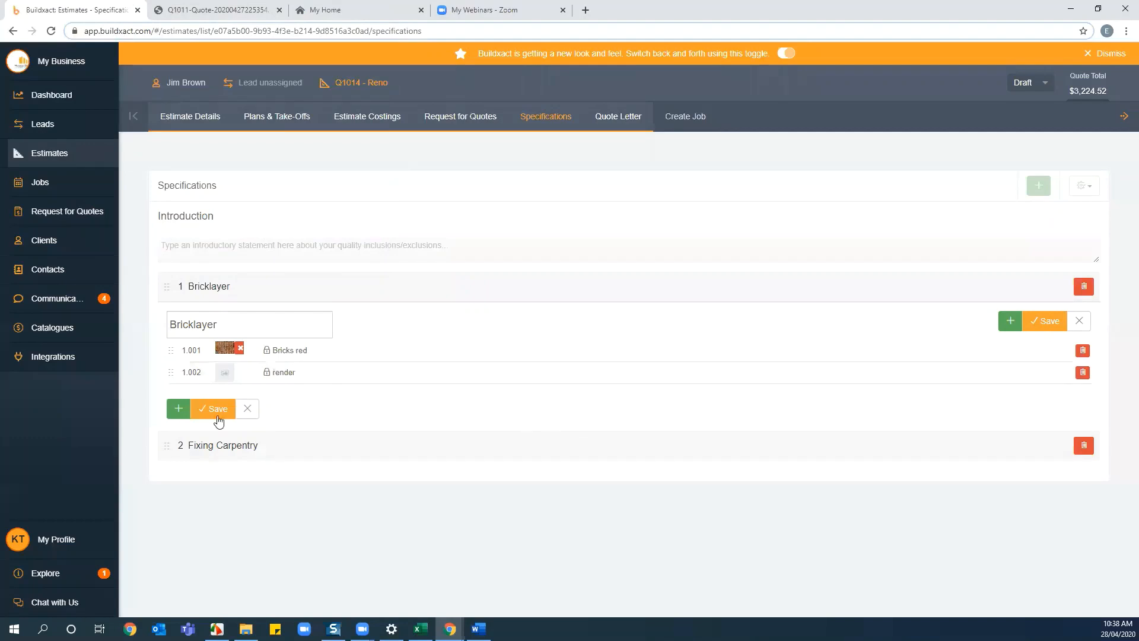
pyautogui.click(247, 409)
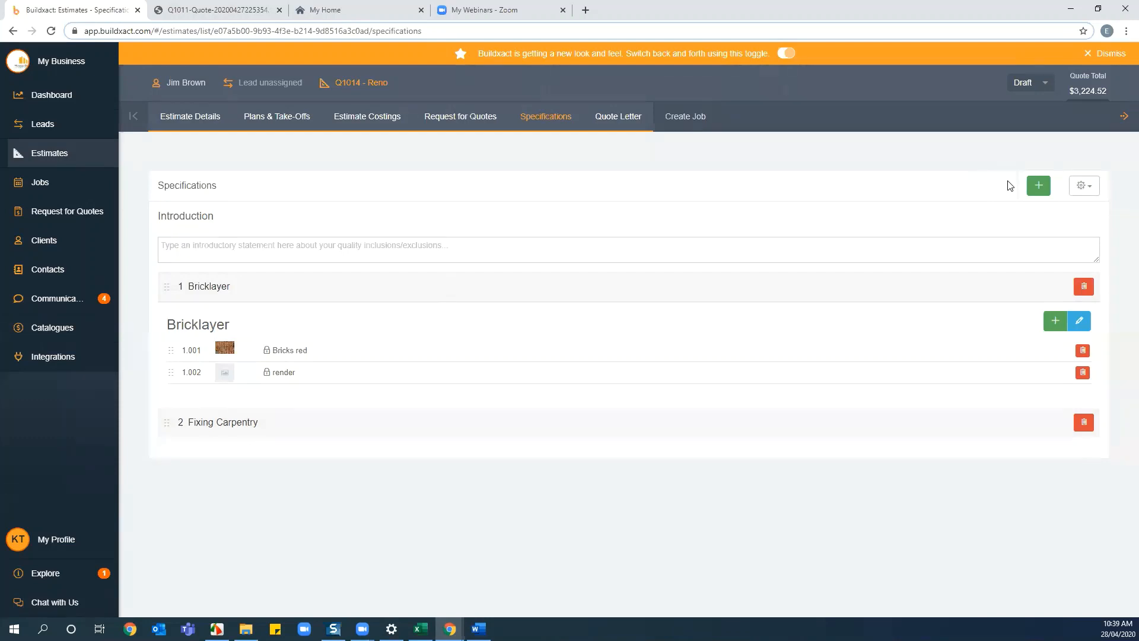
# Step: Add a specification category named "Inclusions" with four placeholder items and save it
pyautogui.click(1040, 186)
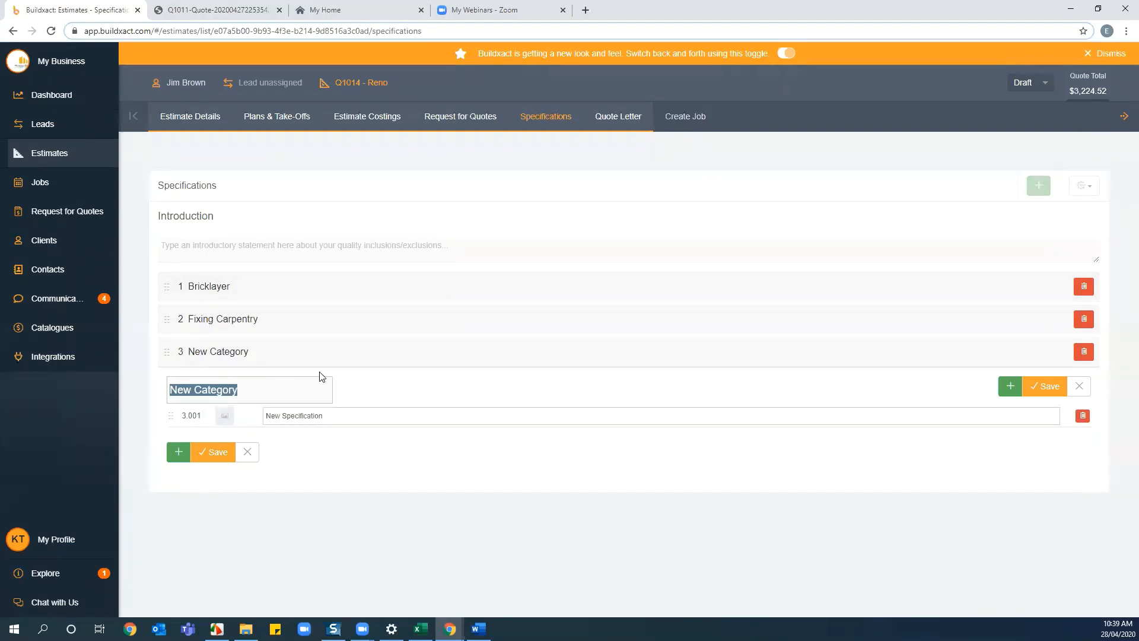
pyautogui.write('Inclusions')
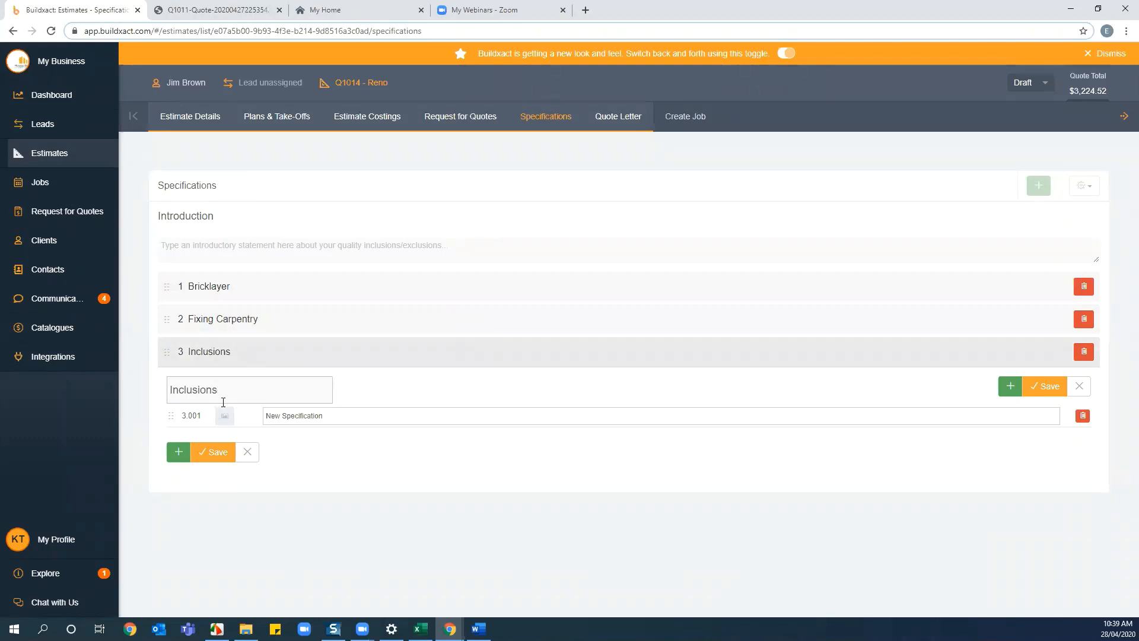
pyautogui.click(178, 452)
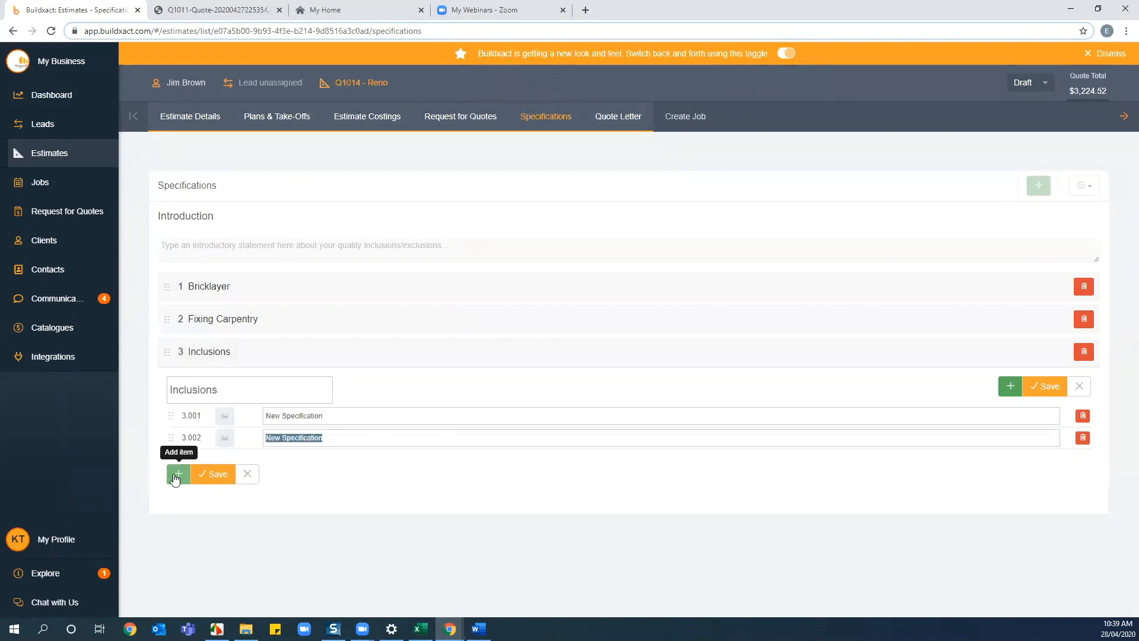
pyautogui.click(177, 475)
pyautogui.click(177, 496)
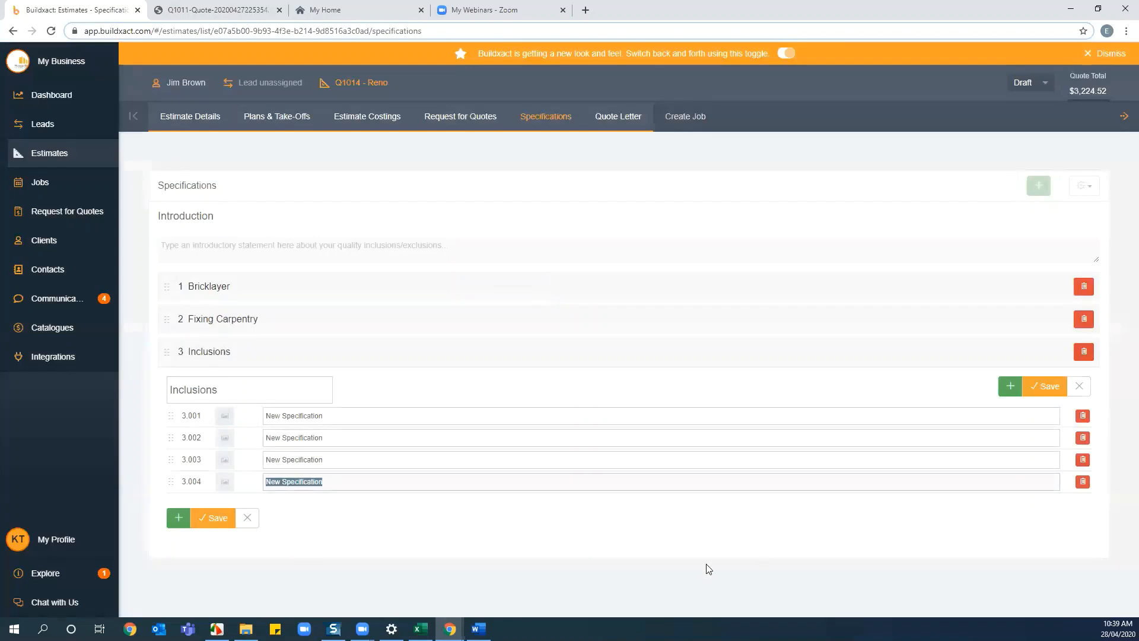
pyautogui.click(210, 519)
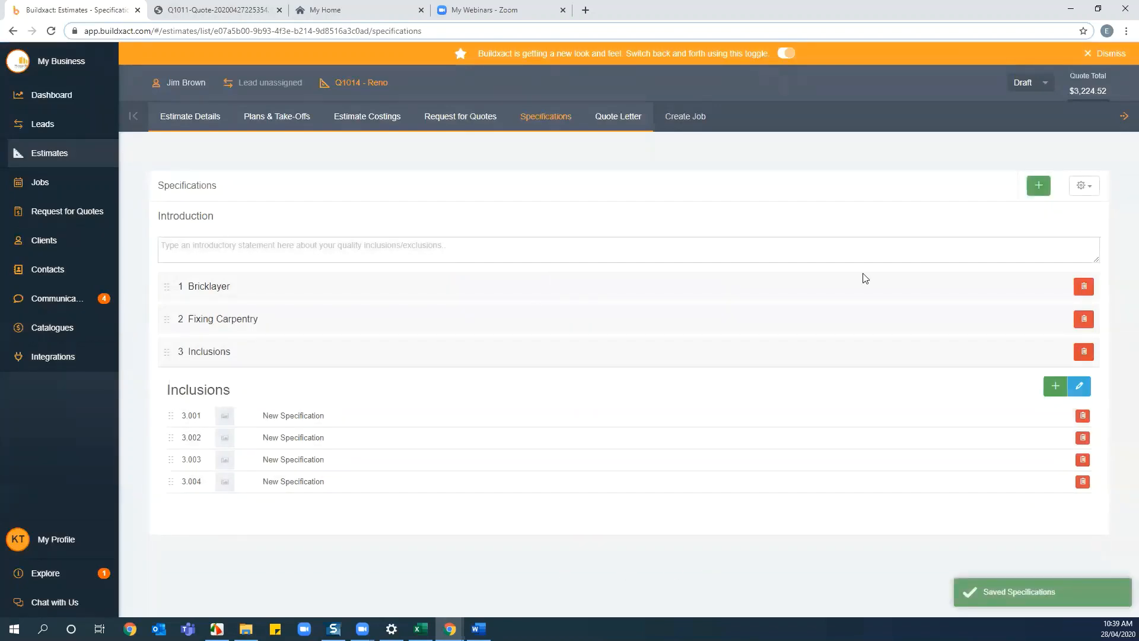
# Step: Add a specification category named "Exclusions" with four placeholder items and save it
pyautogui.click(1038, 185)
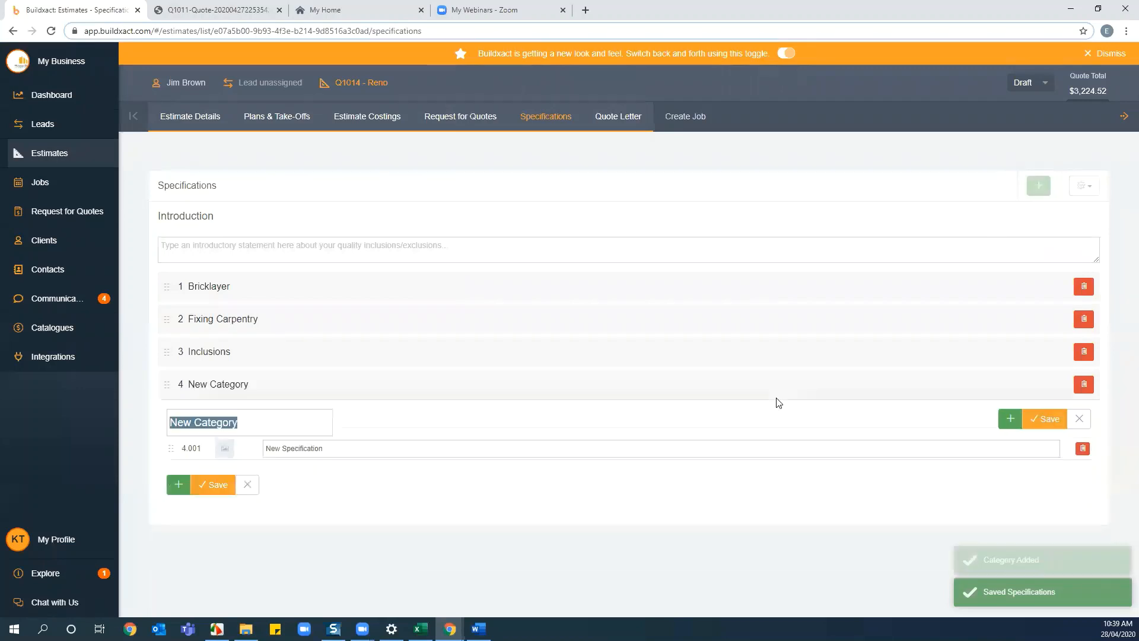
pyautogui.write('Ex')
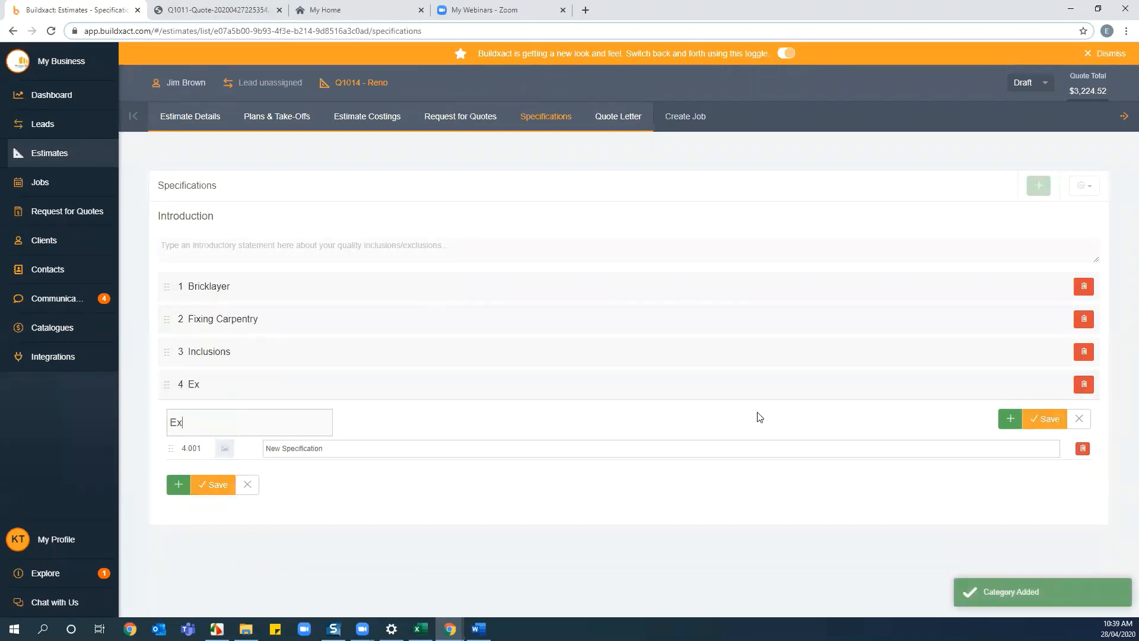
pyautogui.write('clusions')
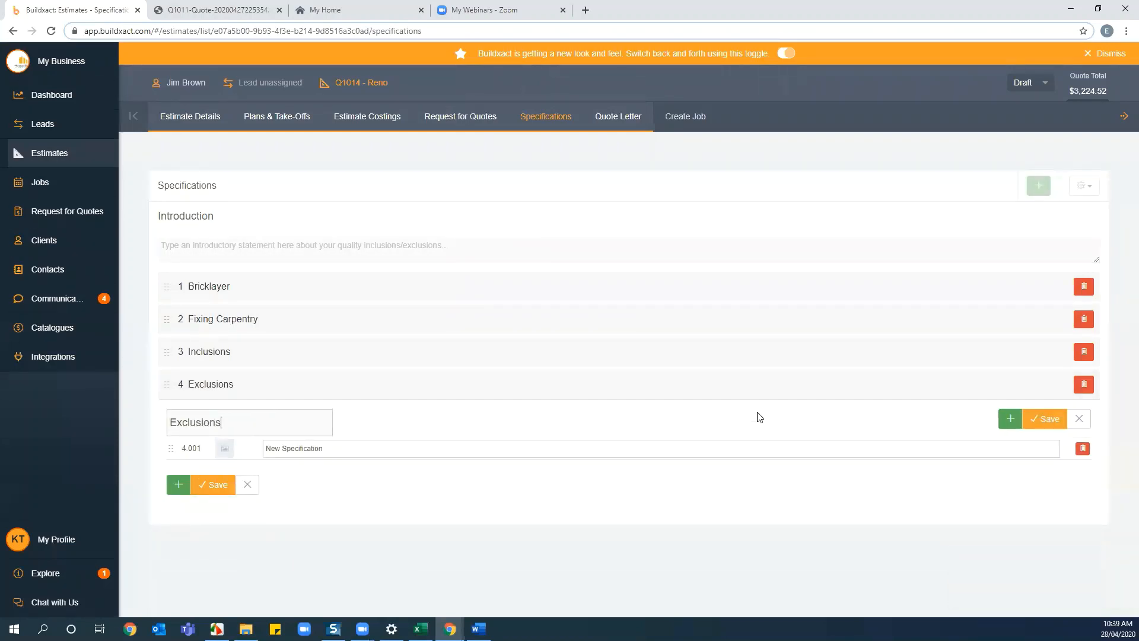
pyautogui.click(178, 485)
pyautogui.click(178, 506)
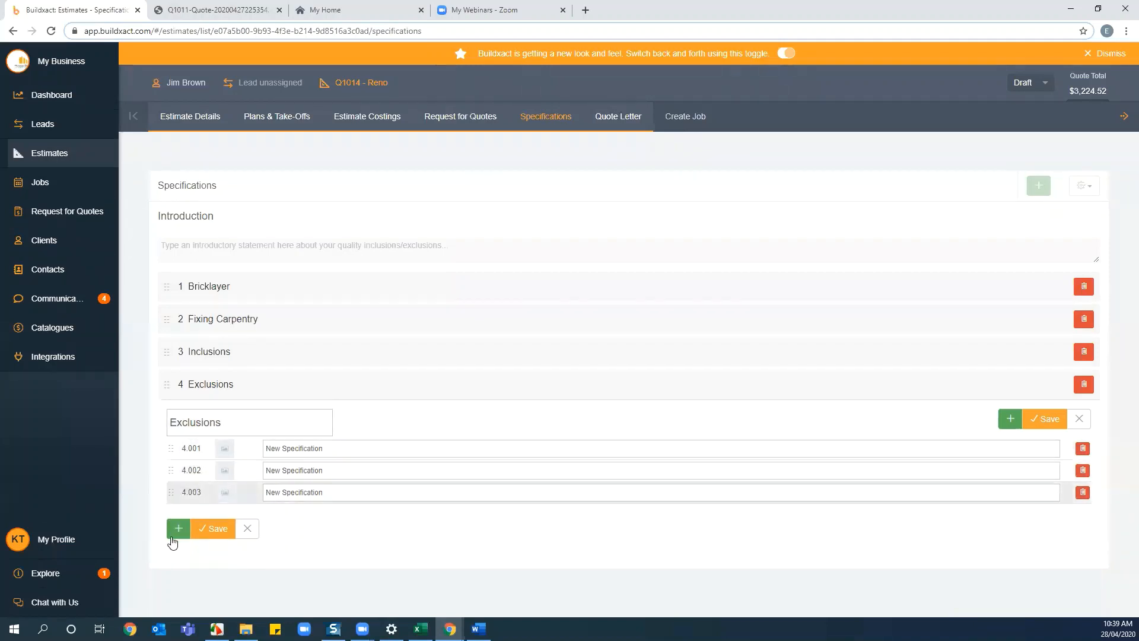
pyautogui.click(177, 528)
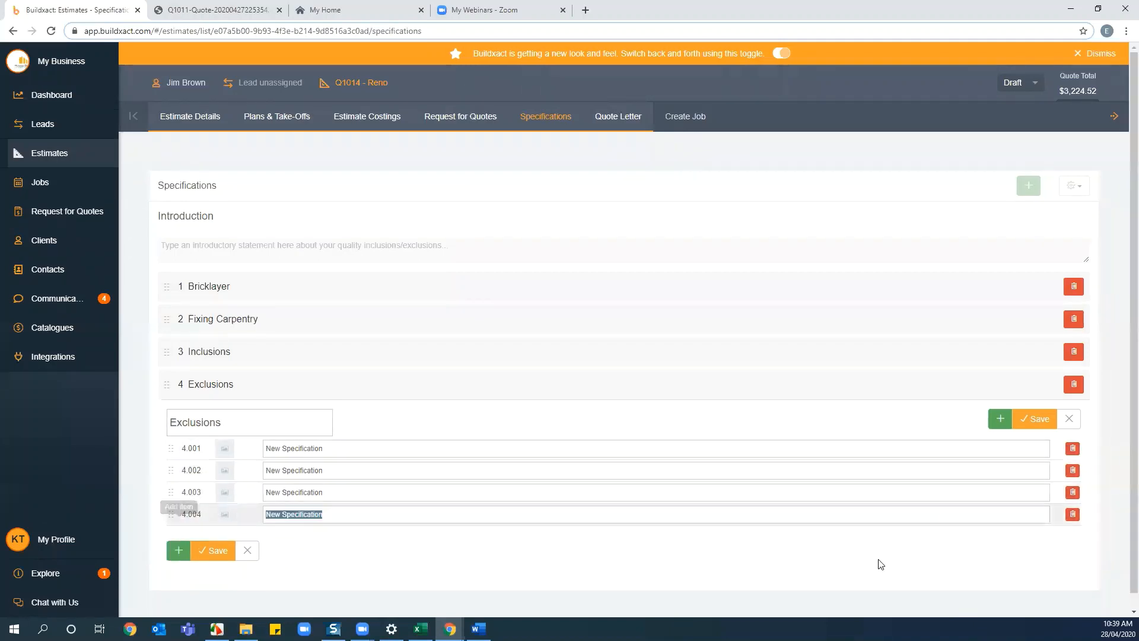
pyautogui.click(1021, 420)
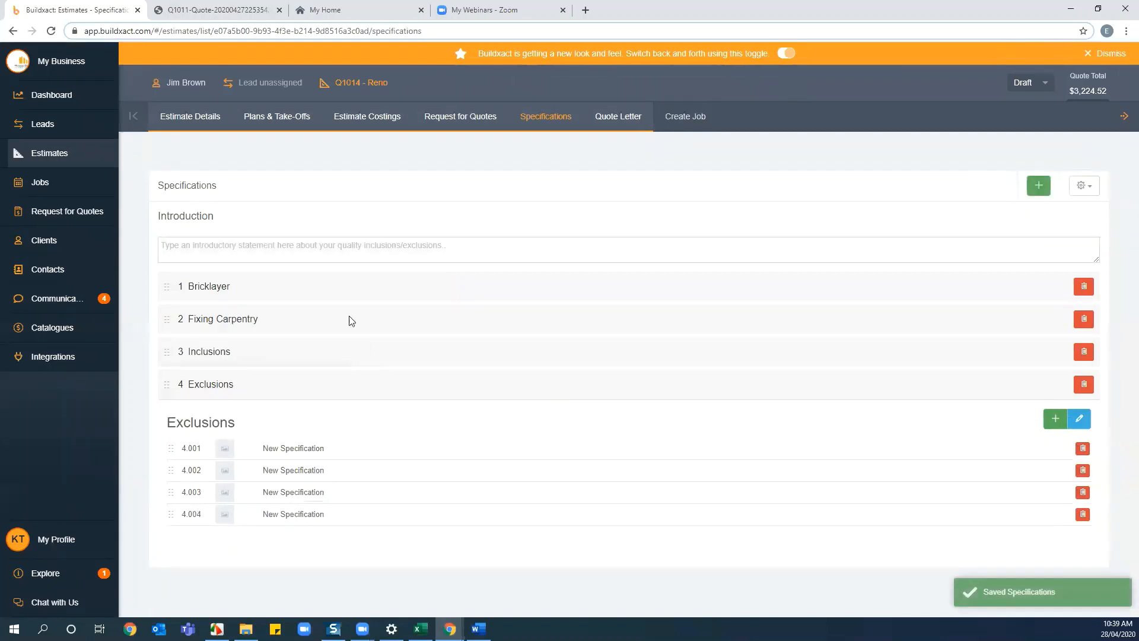
# Step: Delete the Fixing Carpentry category from the specifications and save the list as a preset named "inclusions exclusions"
pyautogui.click(1084, 319)
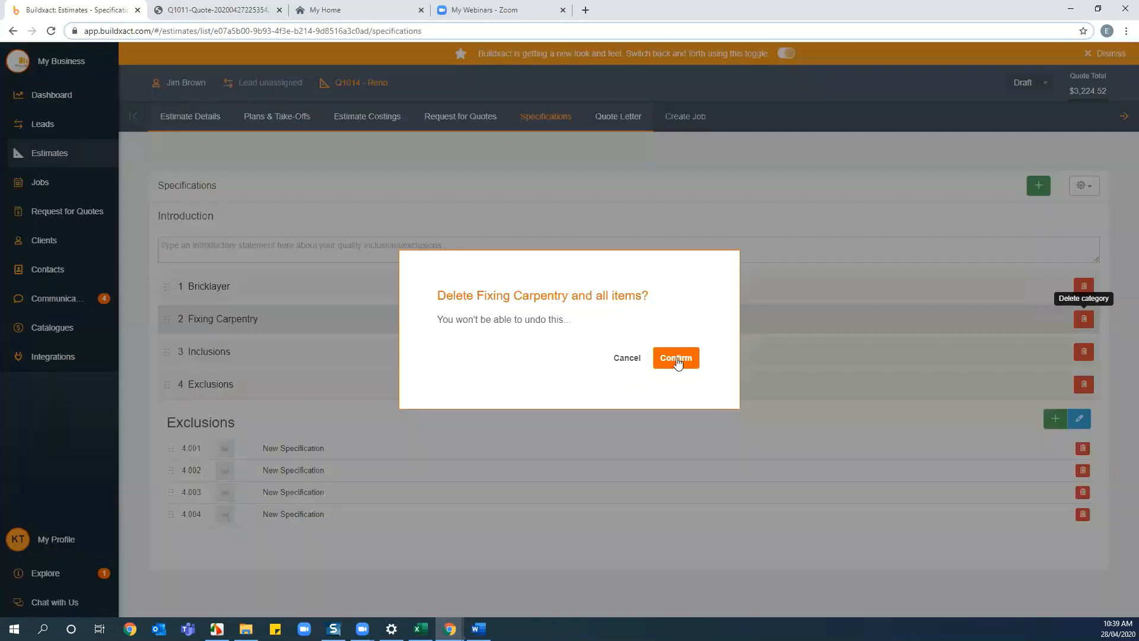
pyautogui.click(679, 360)
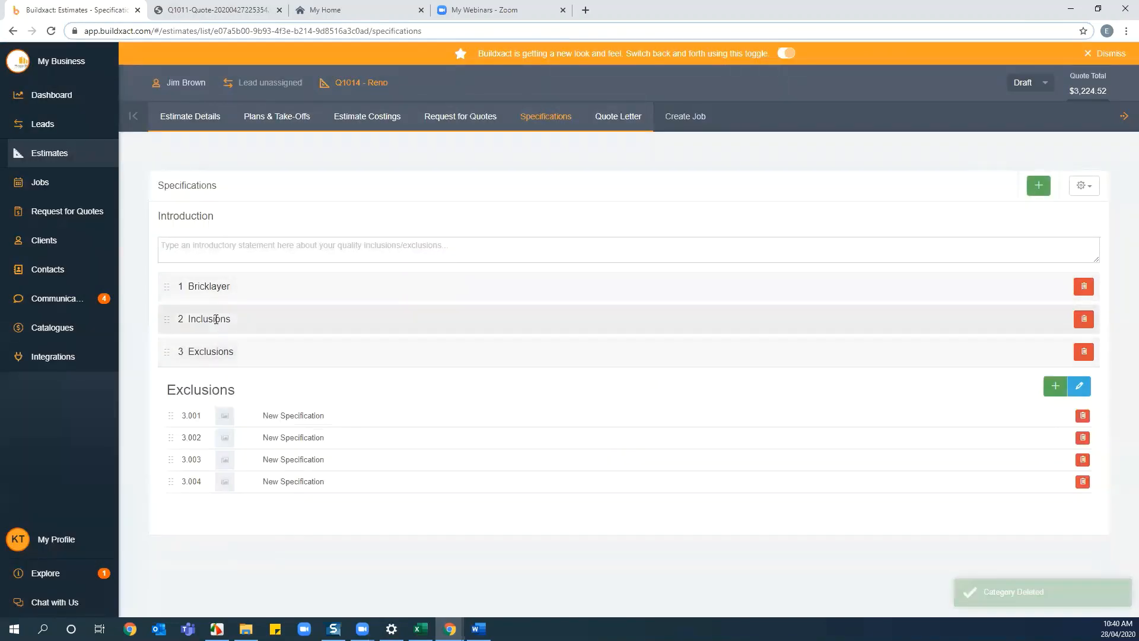
pyautogui.click(1077, 189)
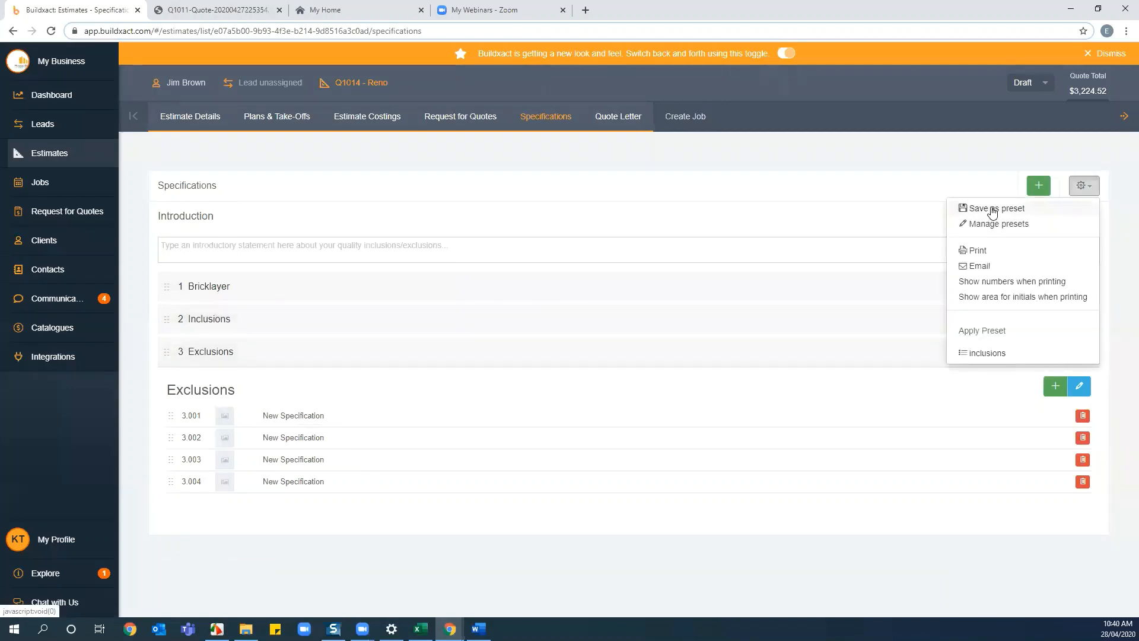
pyautogui.click(992, 210)
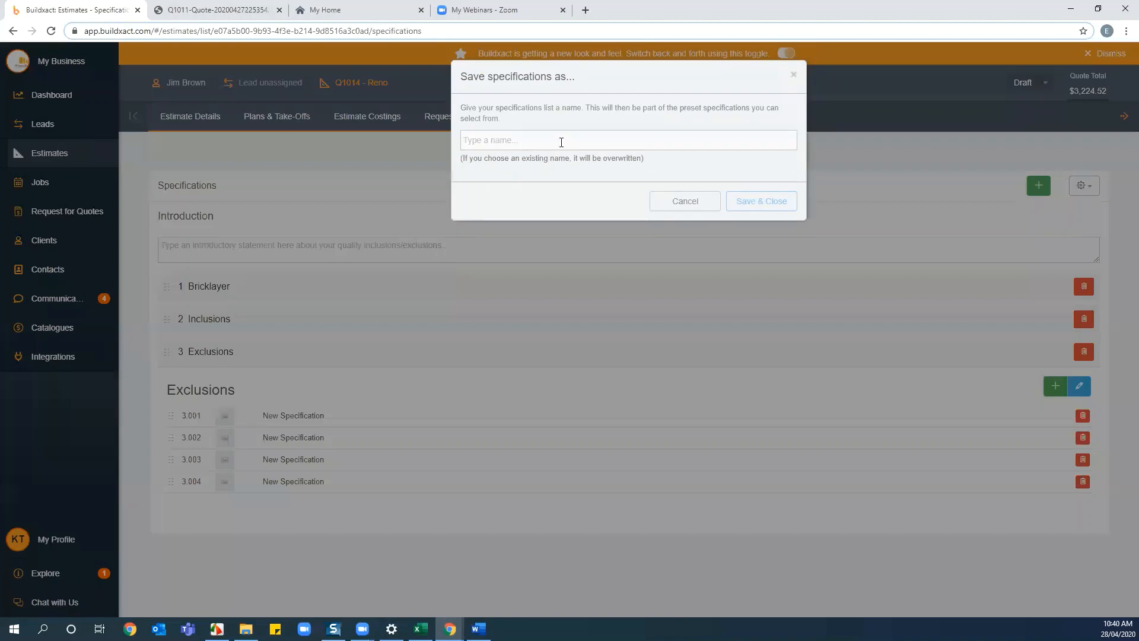
pyautogui.write('inclusion')
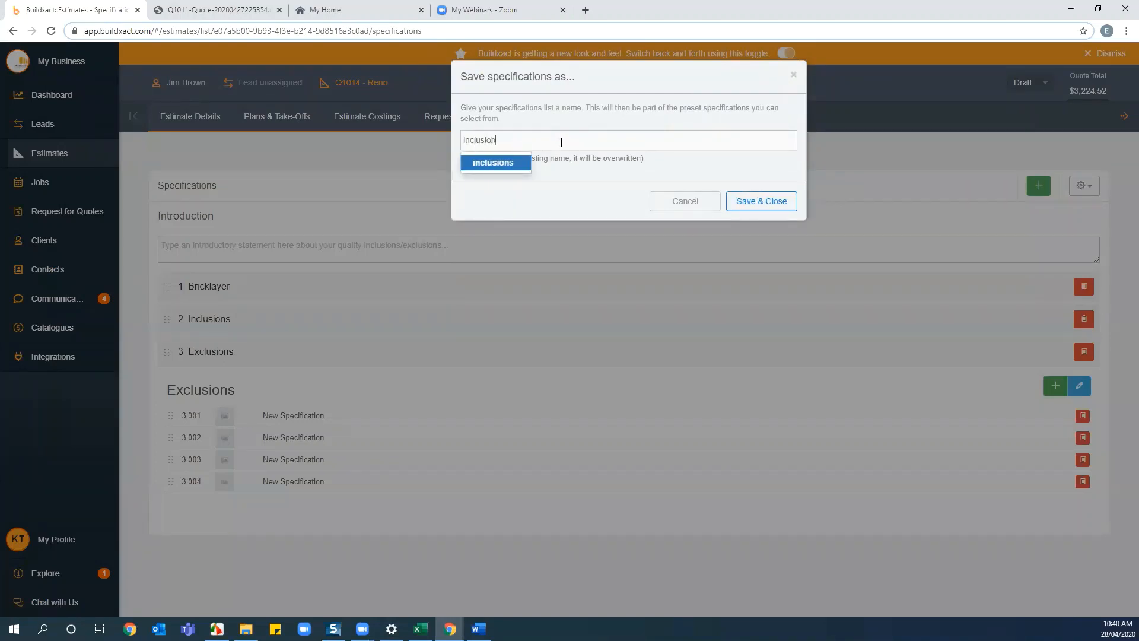
pyautogui.write('s exclusions')
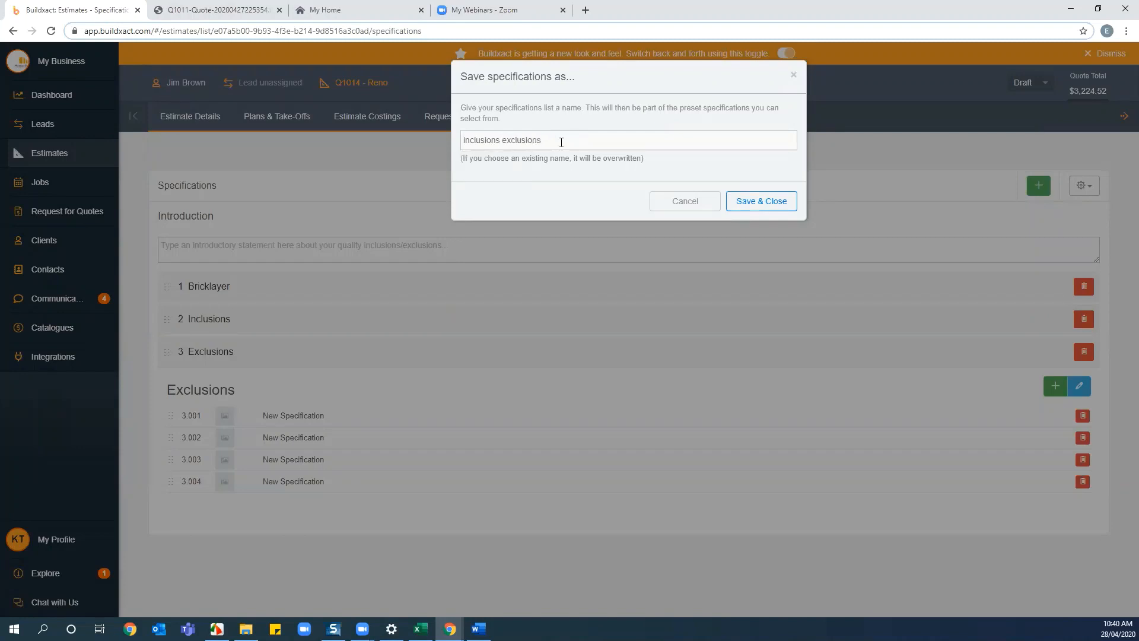
pyautogui.click(747, 203)
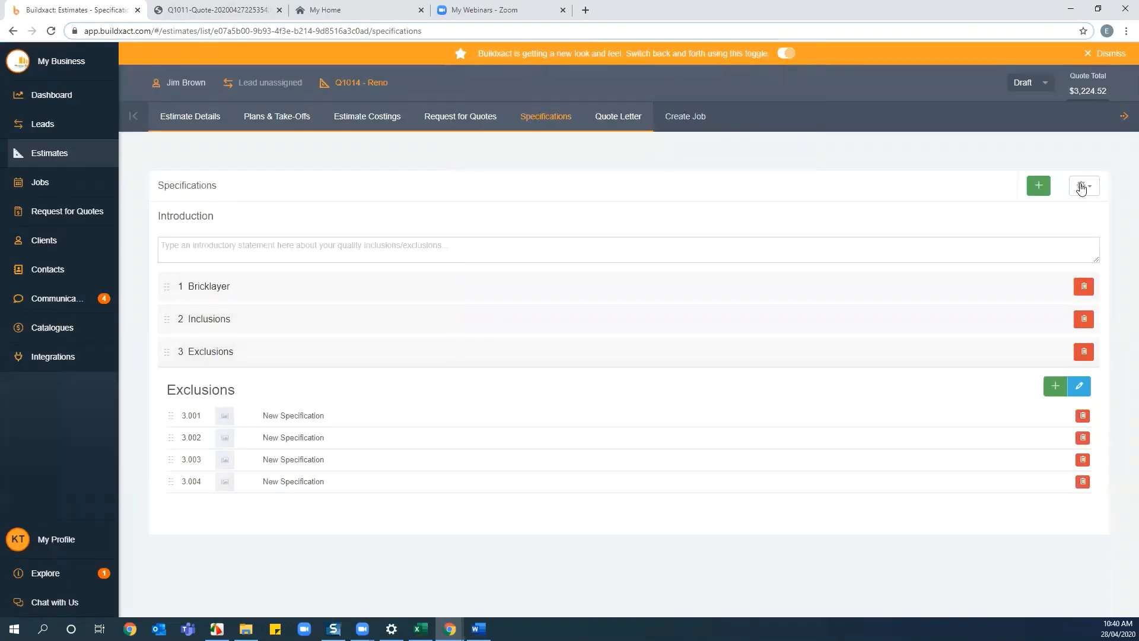
pyautogui.click(1082, 185)
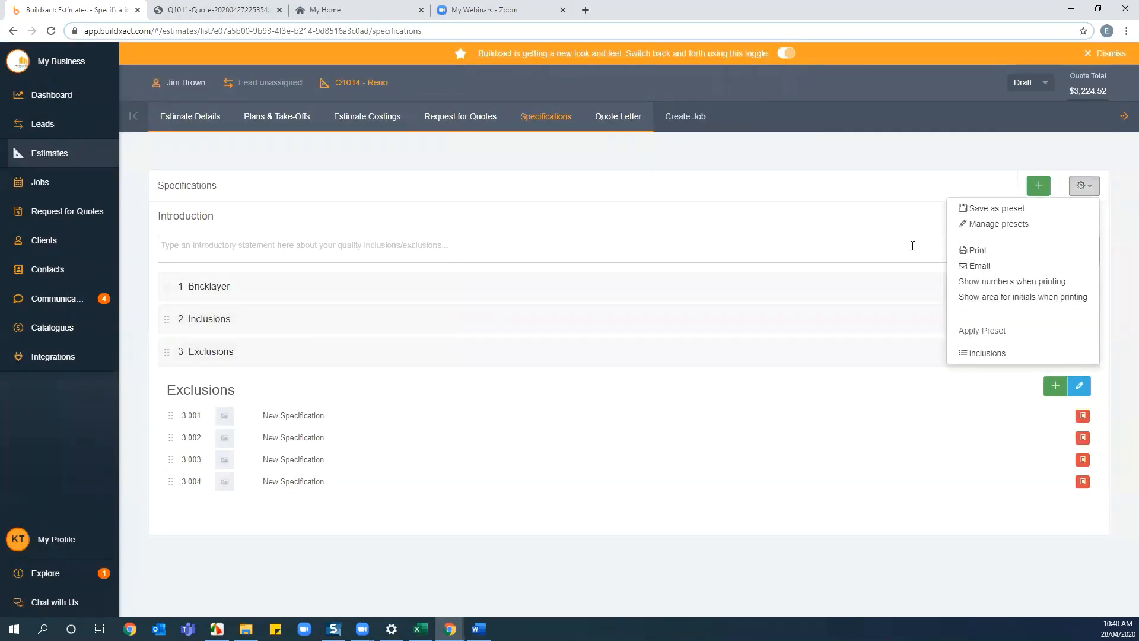
pyautogui.click(901, 210)
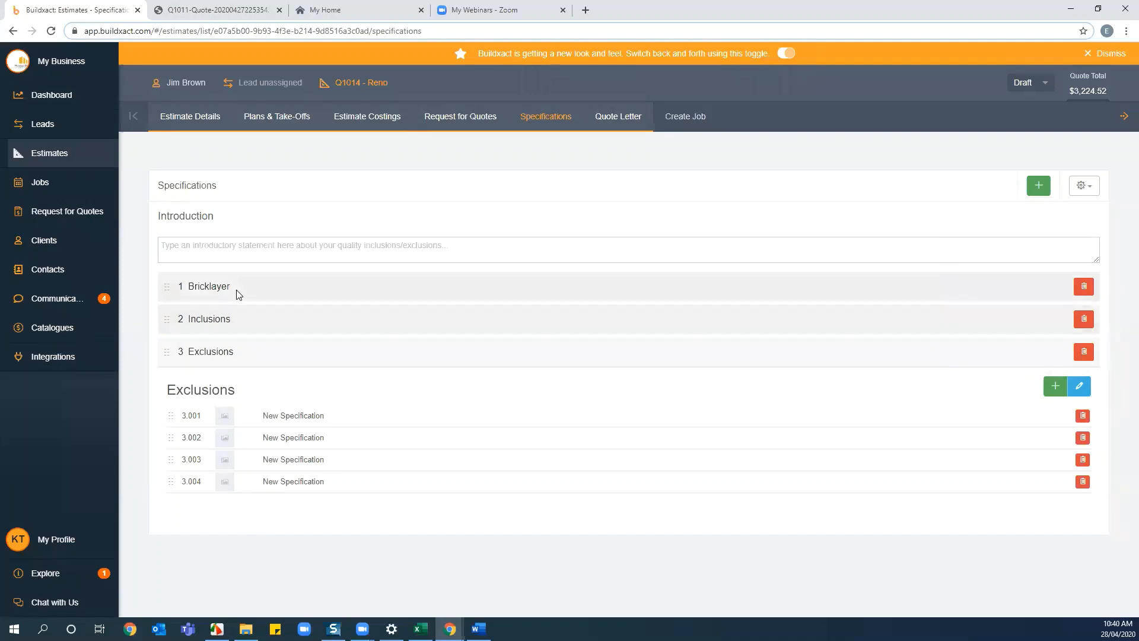
# Step: Delete the Bricklayer, Inclusions and Exclusions categories from the estimate's specifications
pyautogui.click(1084, 288)
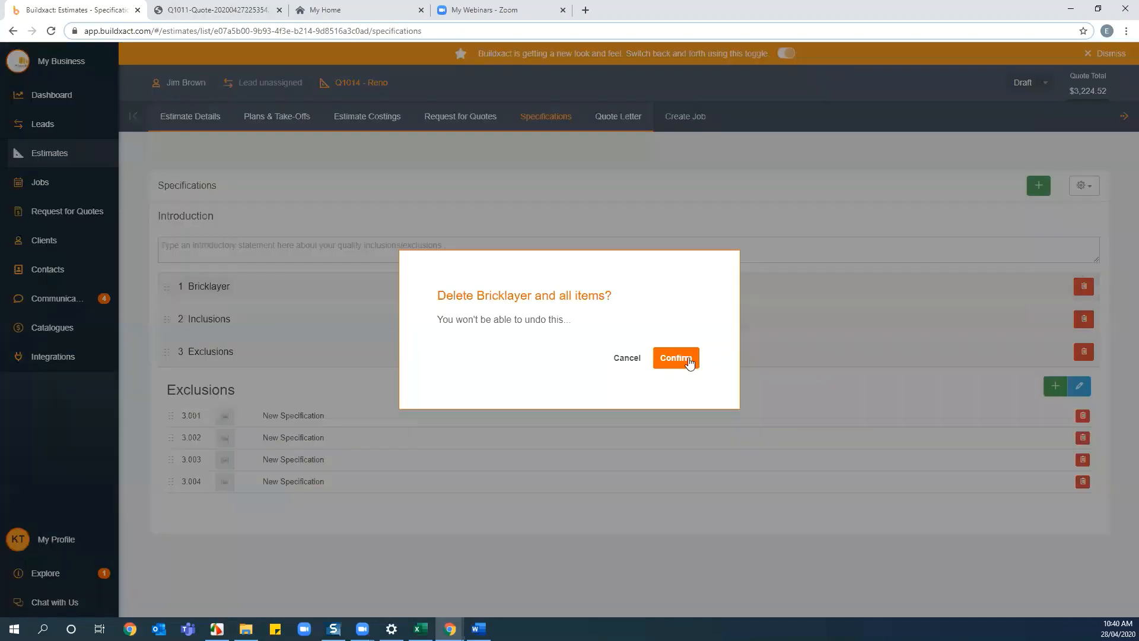
pyautogui.click(694, 363)
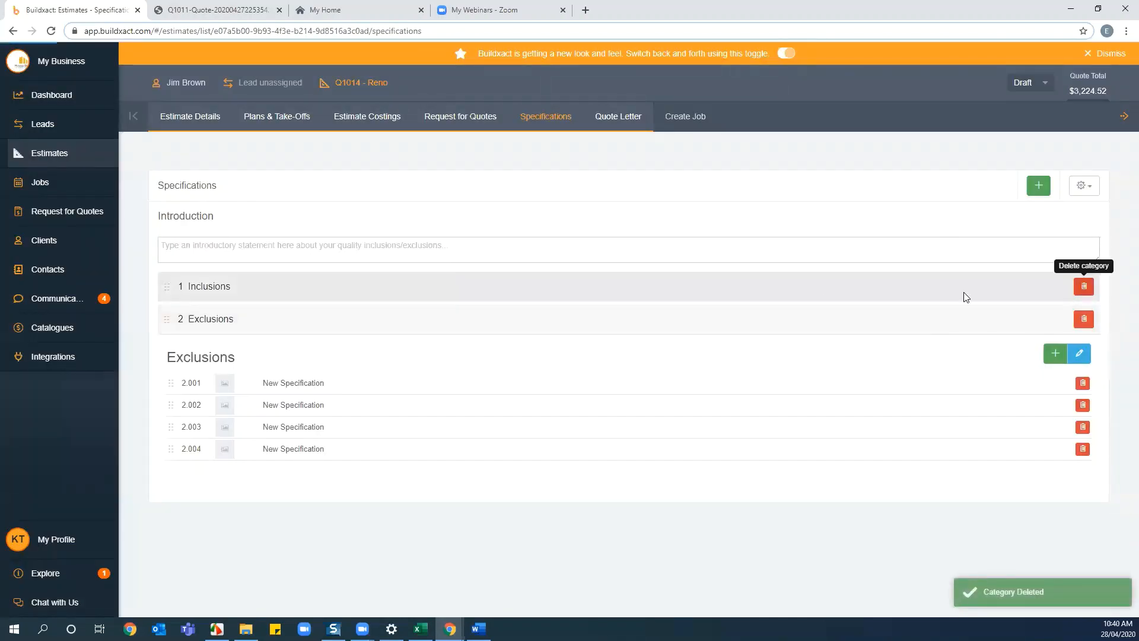
pyautogui.click(1083, 286)
pyautogui.click(681, 358)
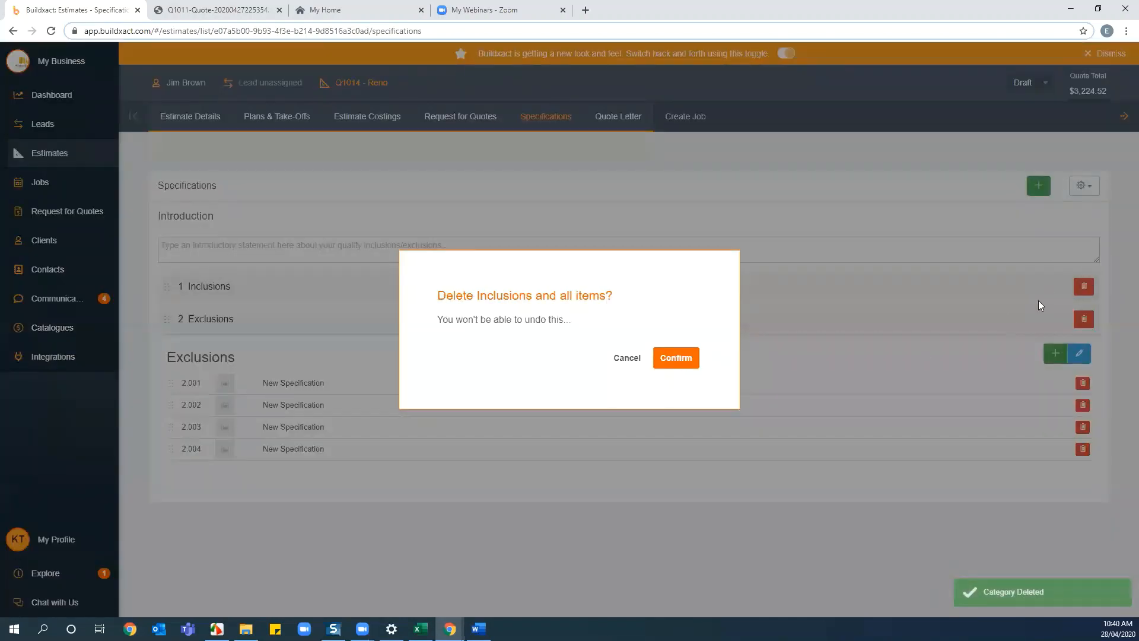
pyautogui.click(1083, 287)
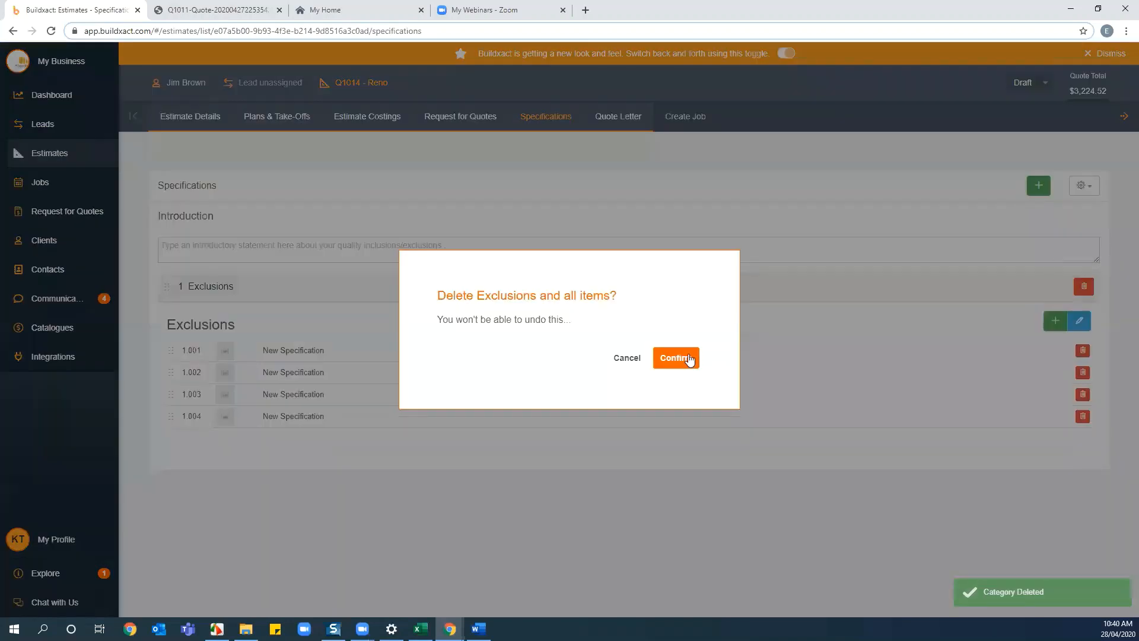
pyautogui.click(679, 369)
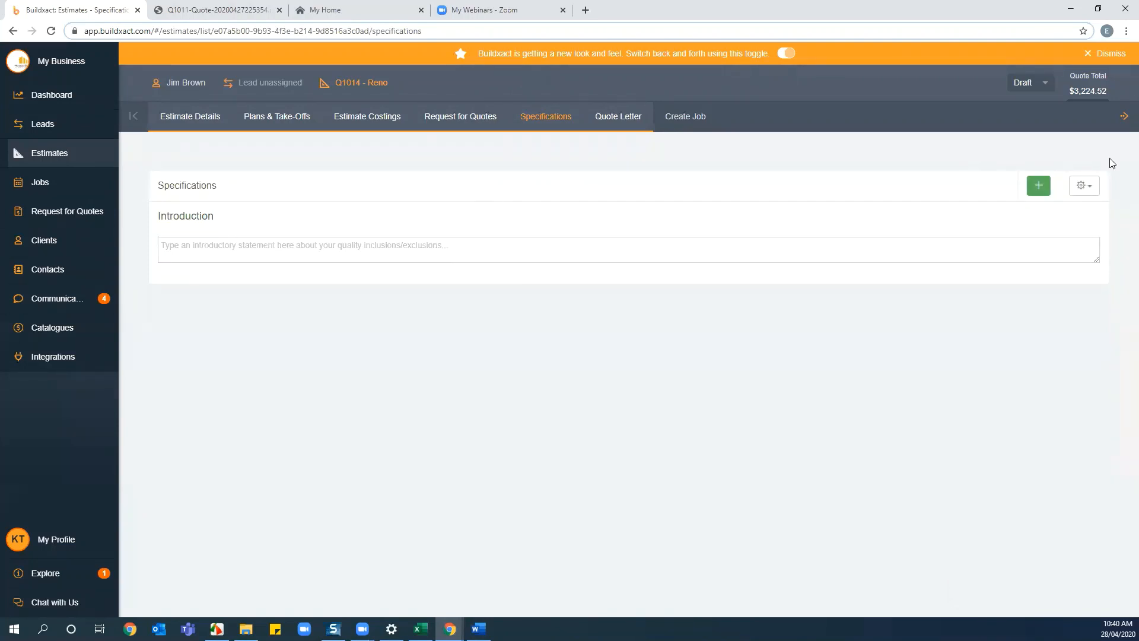
# Step: Apply the saved inclusions preset to the estimate's specifications and expand the Inclusions category
pyautogui.click(1089, 188)
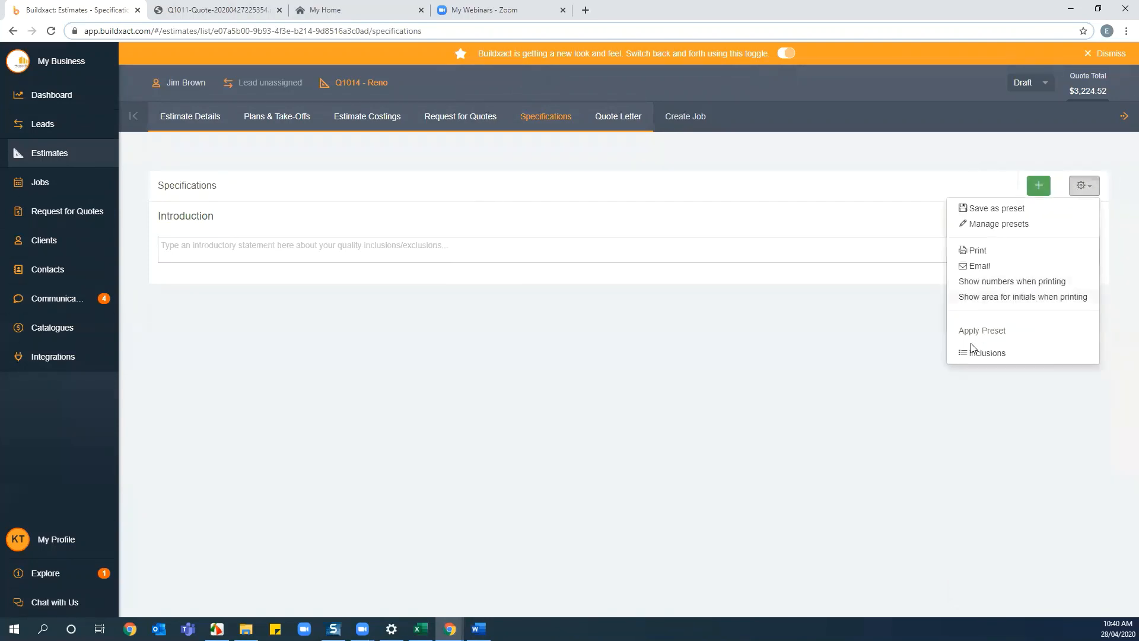
pyautogui.click(986, 354)
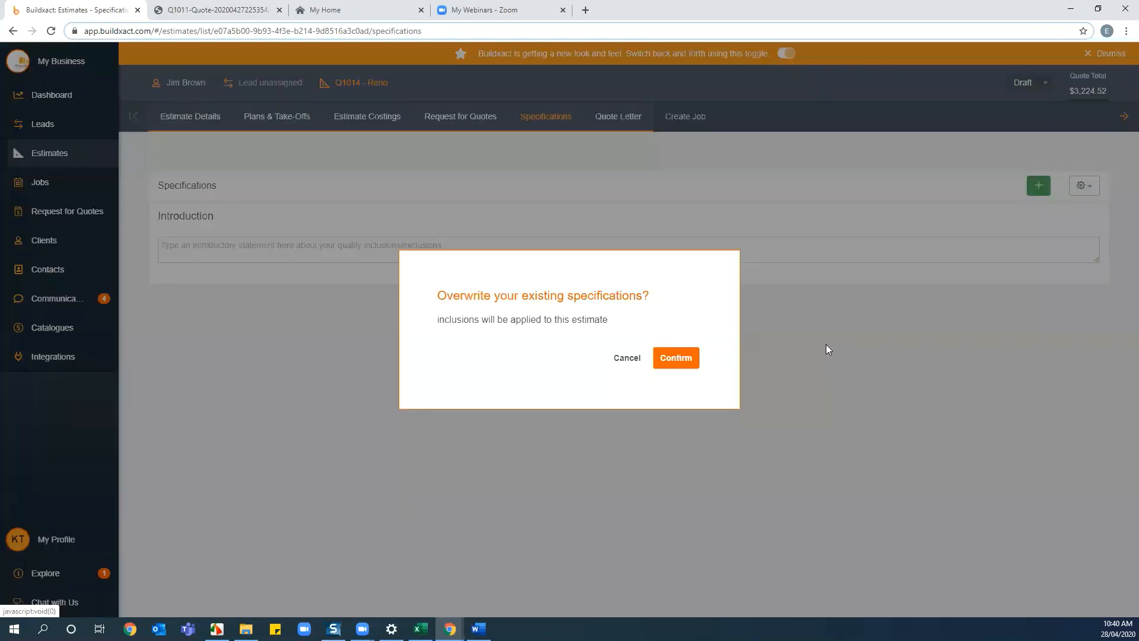
pyautogui.click(682, 357)
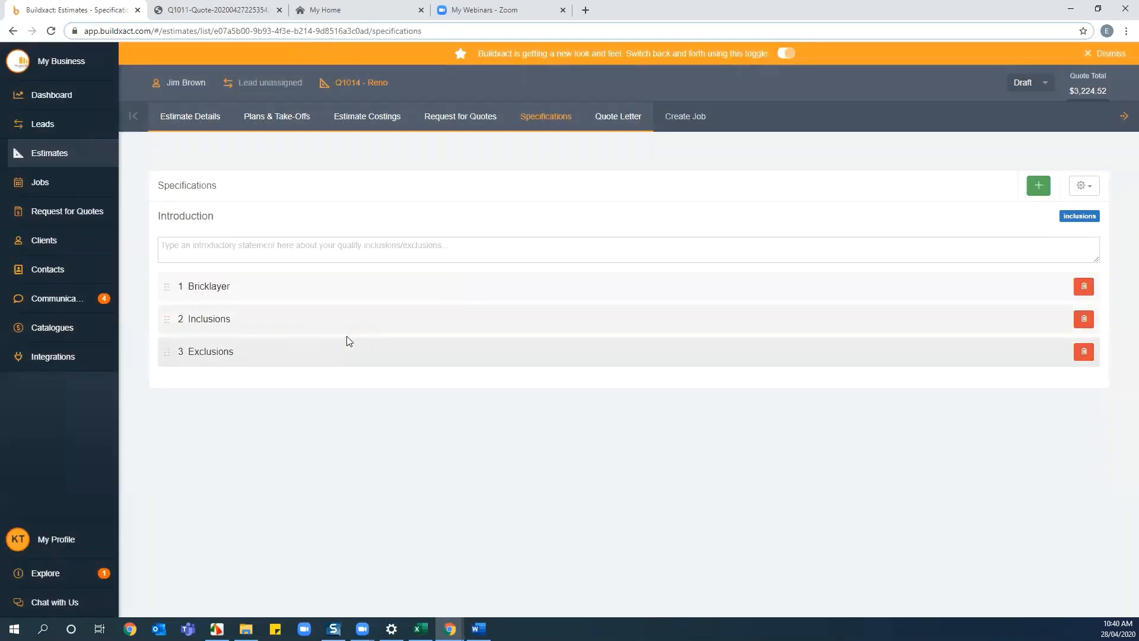
pyautogui.click(354, 328)
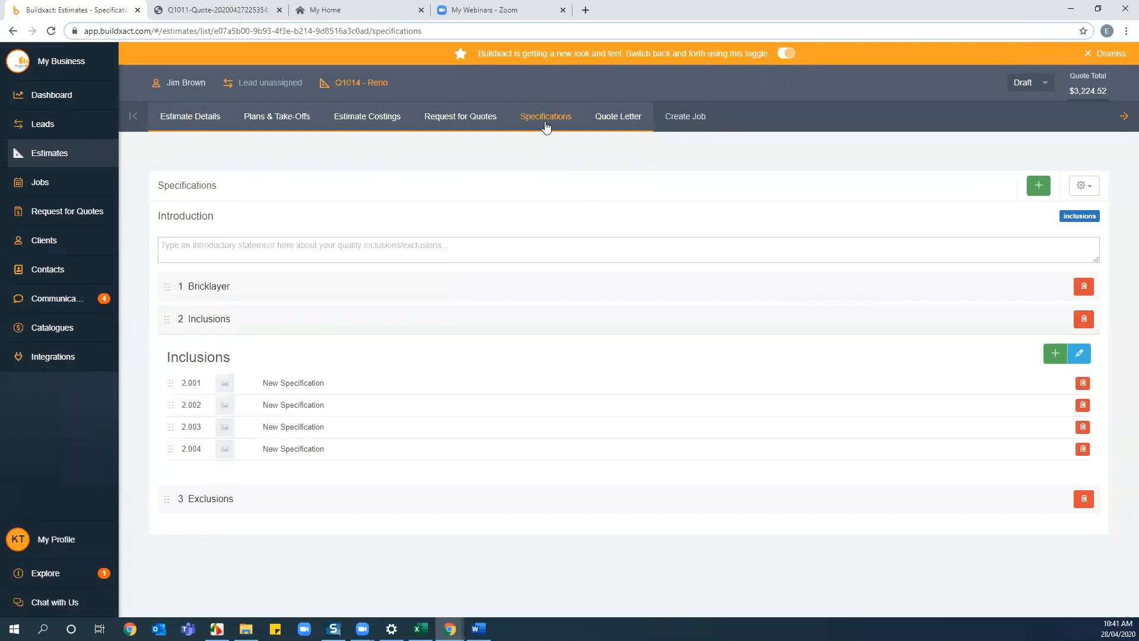
# Step: Open the estimate's quote letter and review its preset options, customer name placeholder and body text down to the sign-off
pyautogui.click(611, 117)
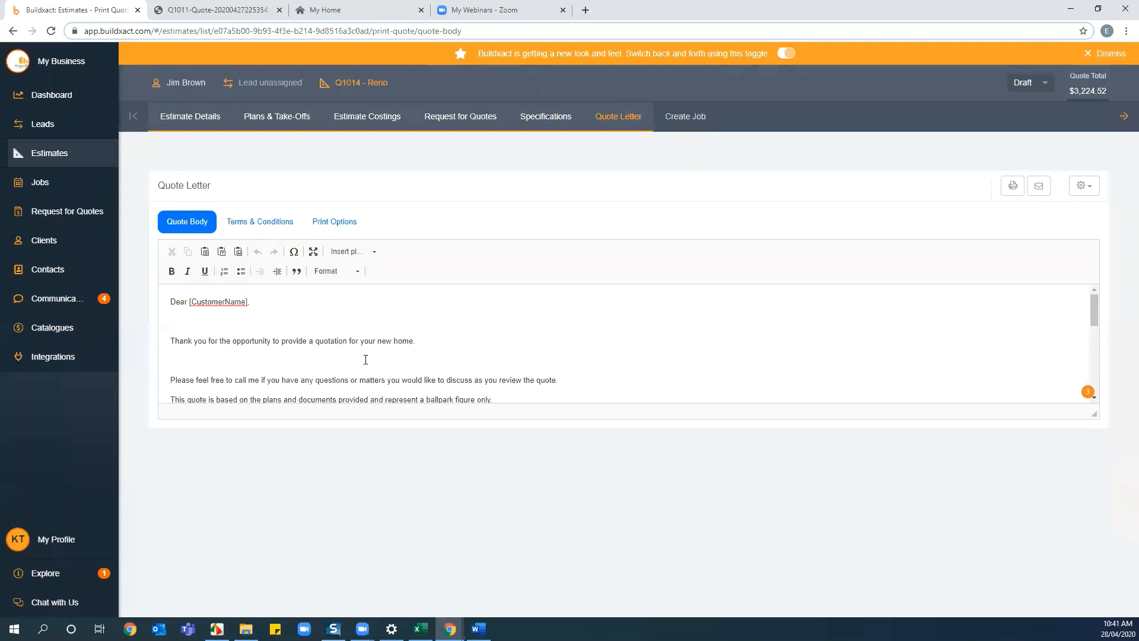
pyautogui.click(1083, 185)
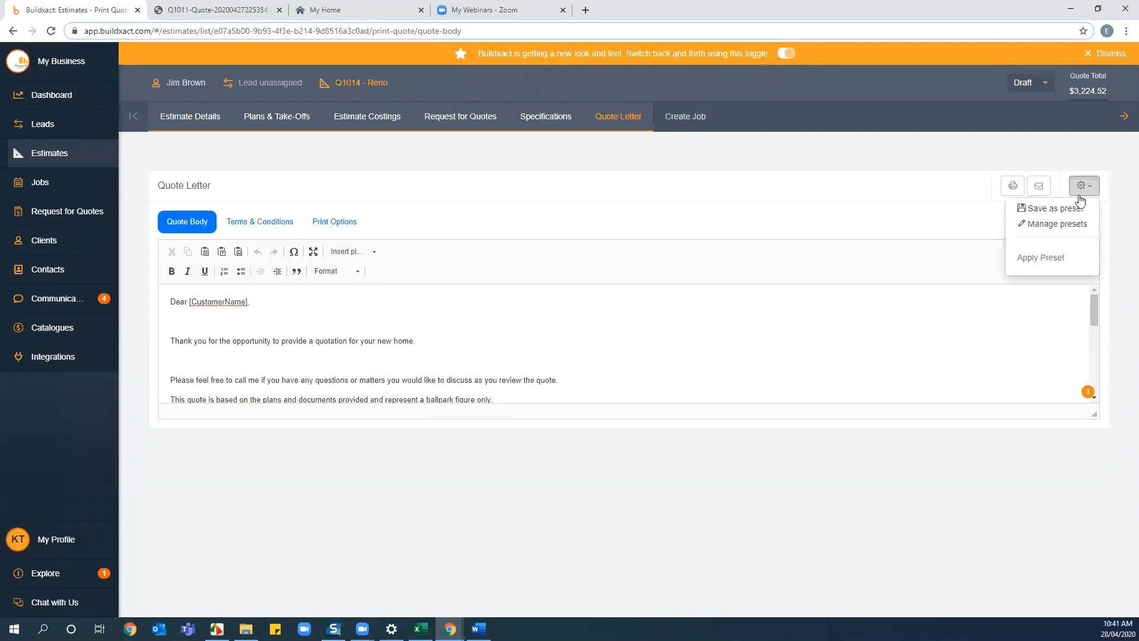
pyautogui.click(909, 233)
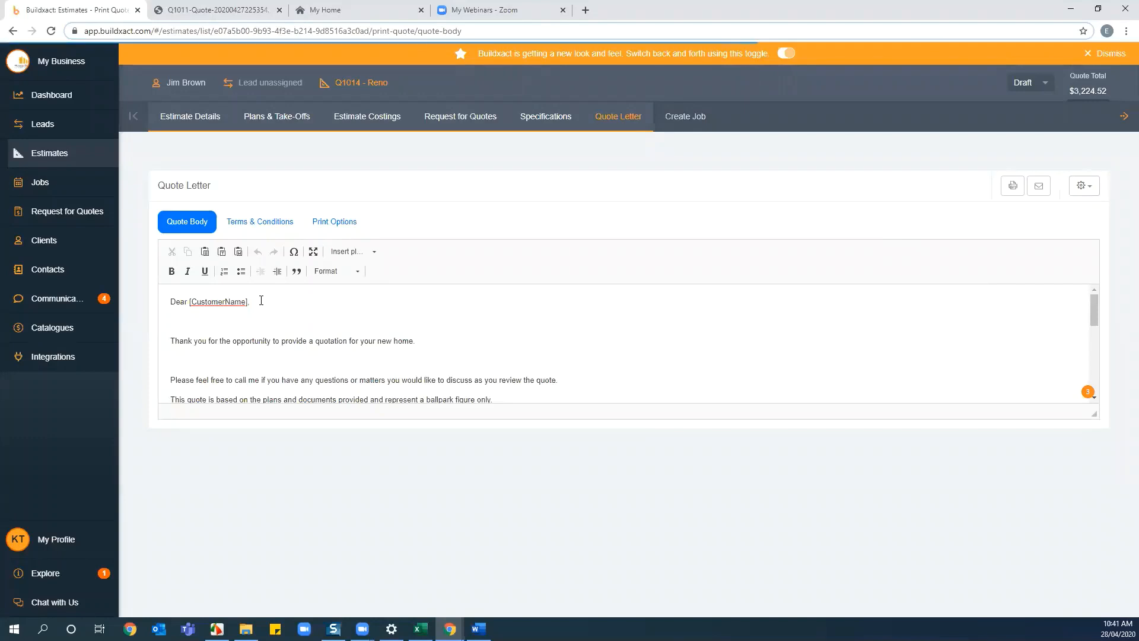
pyautogui.rightClick(194, 302)
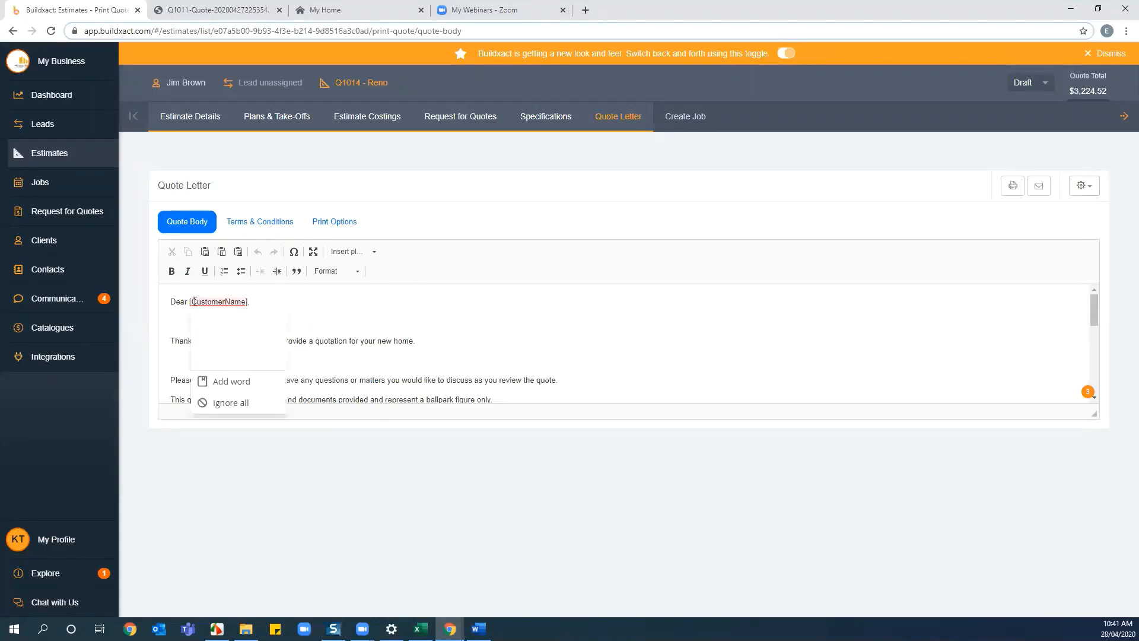
pyautogui.click(420, 314)
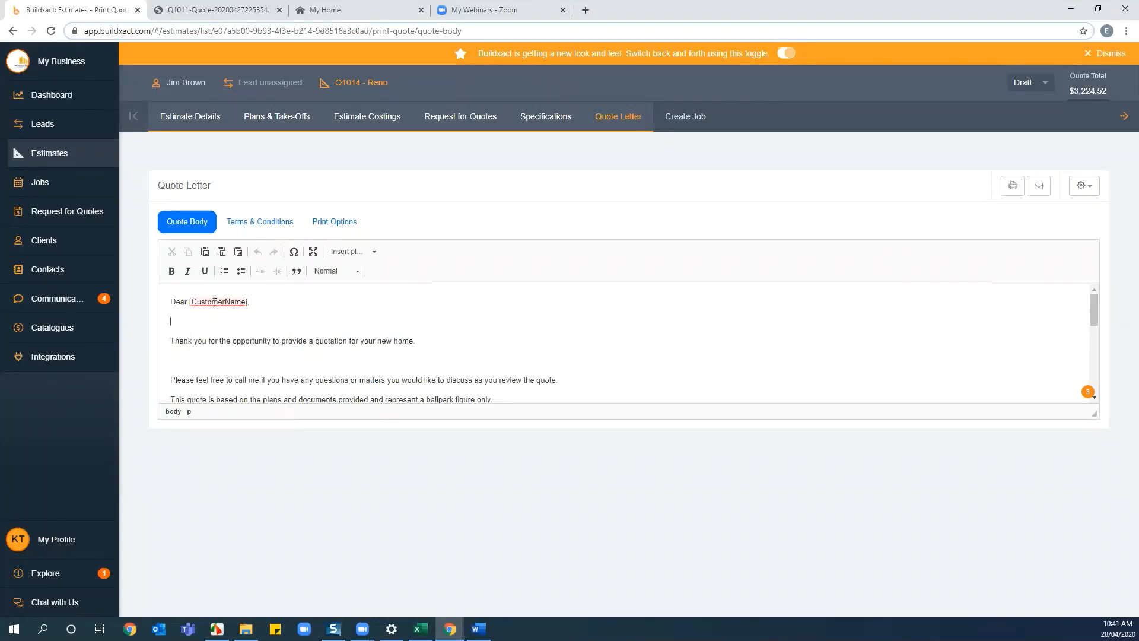
pyautogui.rightClick(197, 302)
pyautogui.click(407, 330)
pyautogui.scroll(-5, 451, 345)
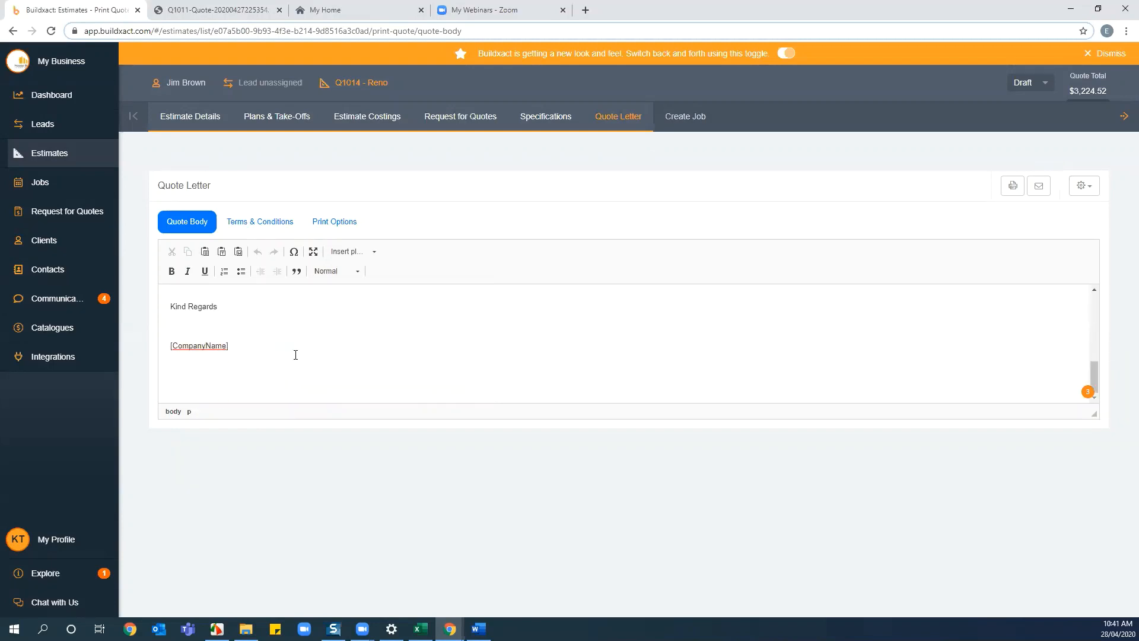
# Step: Extend the quote letter's thank-you sentence after "new home" with "at" and the WorksLocation placeholder
pyautogui.scroll(5, 371, 335)
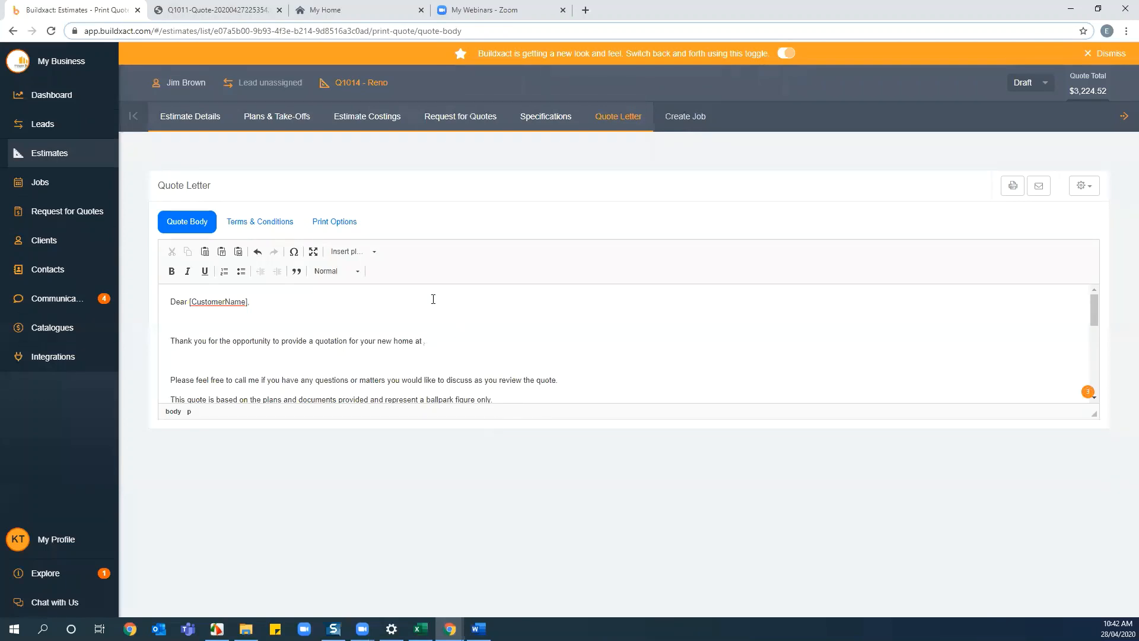
pyautogui.click(361, 255)
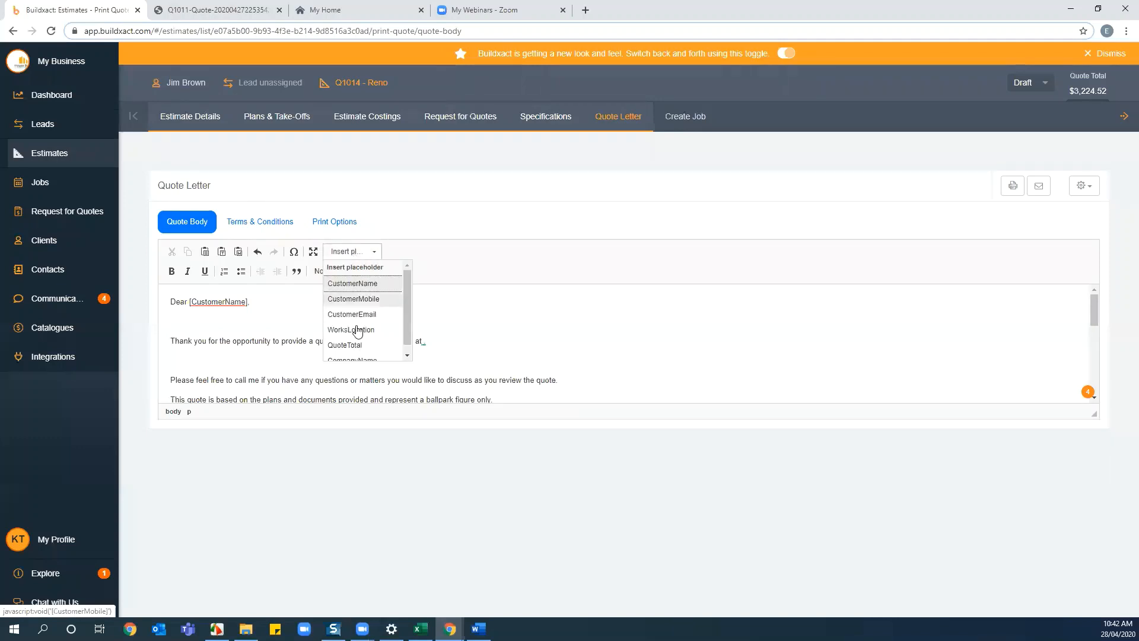
pyautogui.click(362, 327)
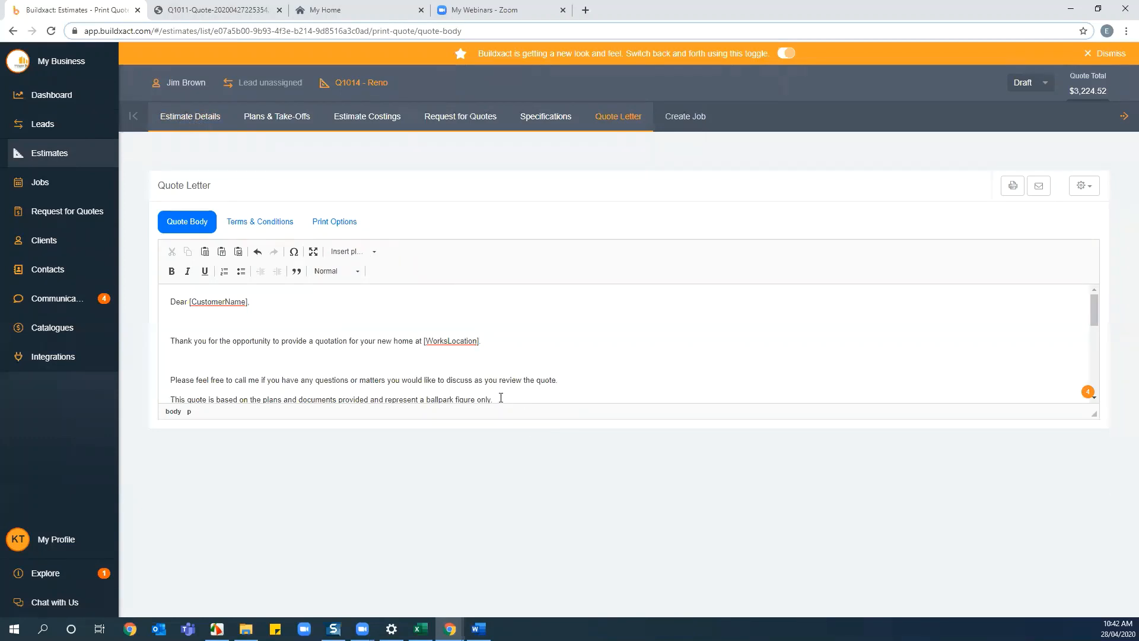
# Step: Insert the QuoteTotal placeholder after the "ballpark figure only" sentence in the quote body
pyautogui.moveTo(1095, 305); pyautogui.dragTo(1095, 312)
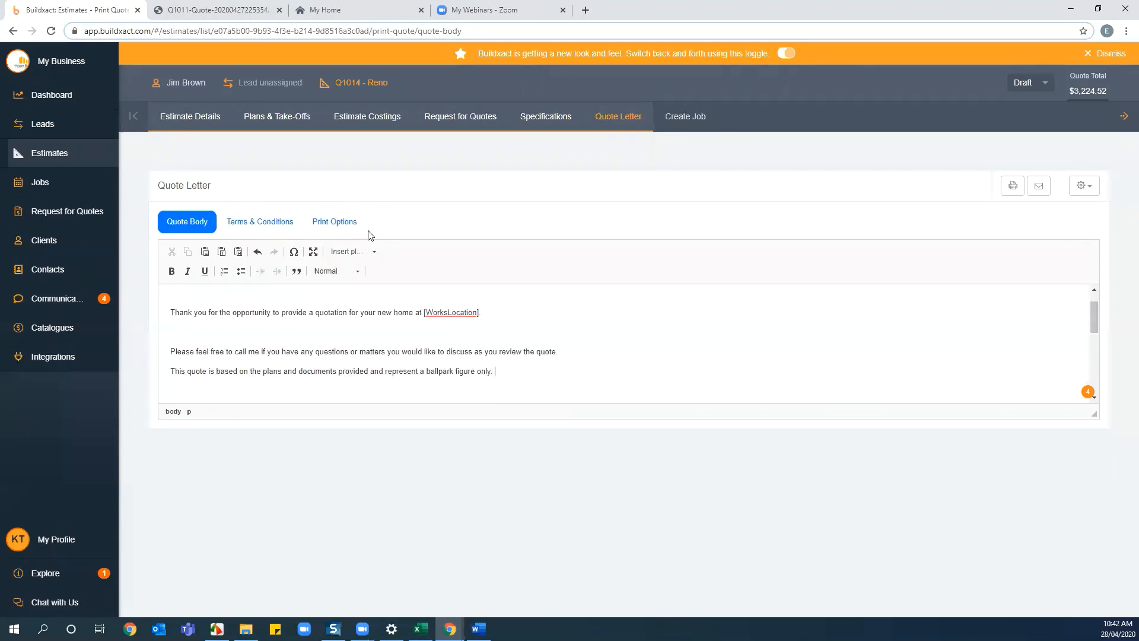
pyautogui.click(356, 252)
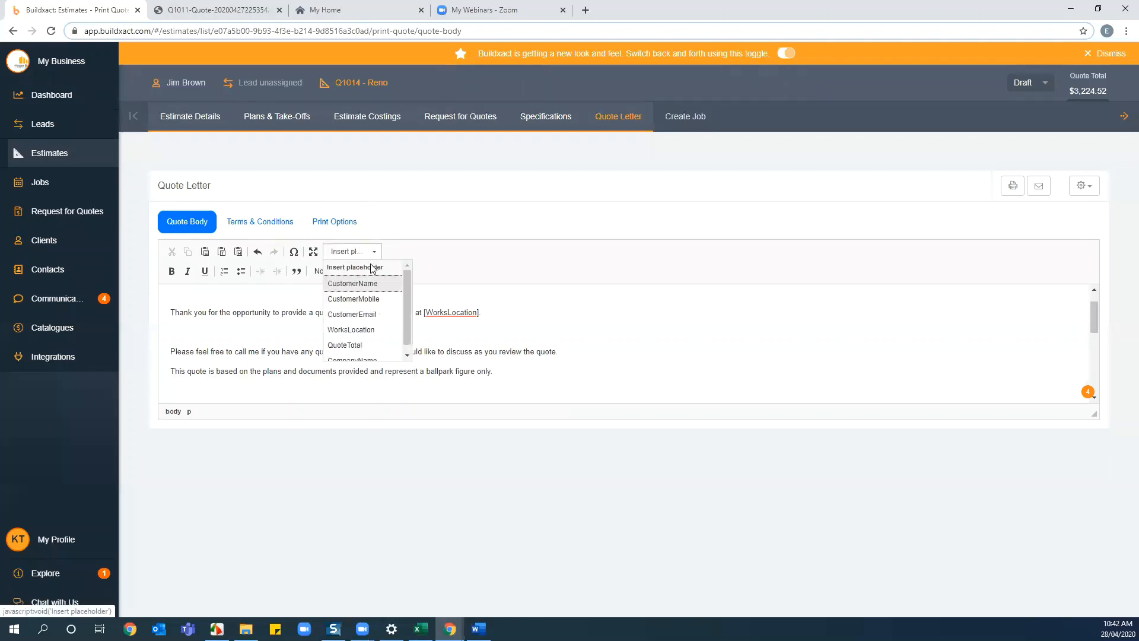
pyautogui.click(361, 345)
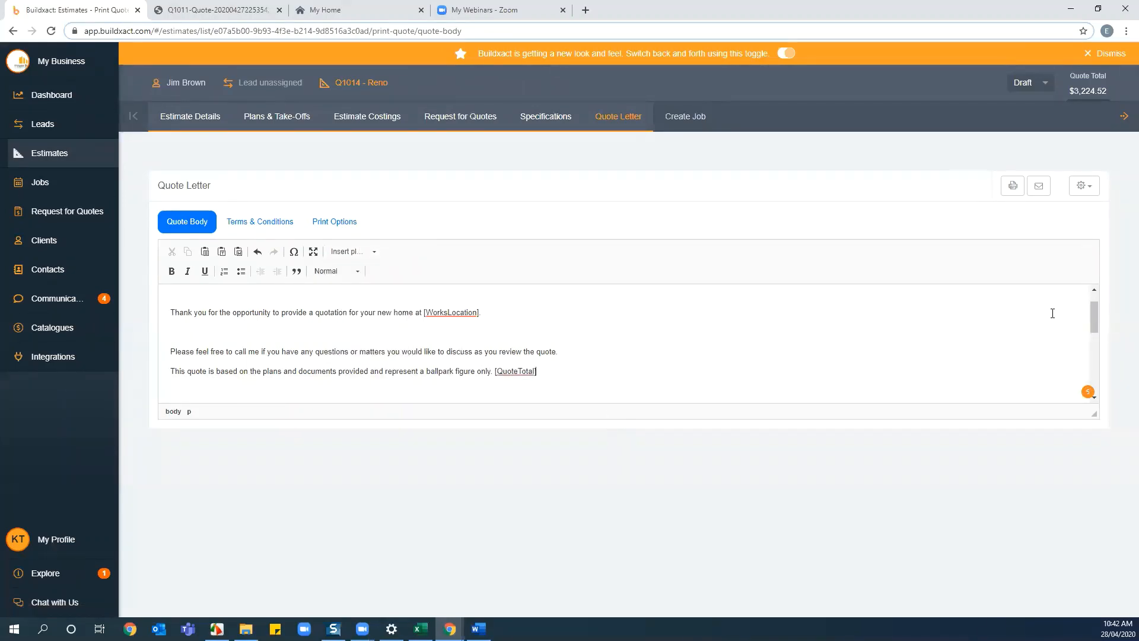
pyautogui.moveTo(1094, 320); pyautogui.dragTo(1090, 300)
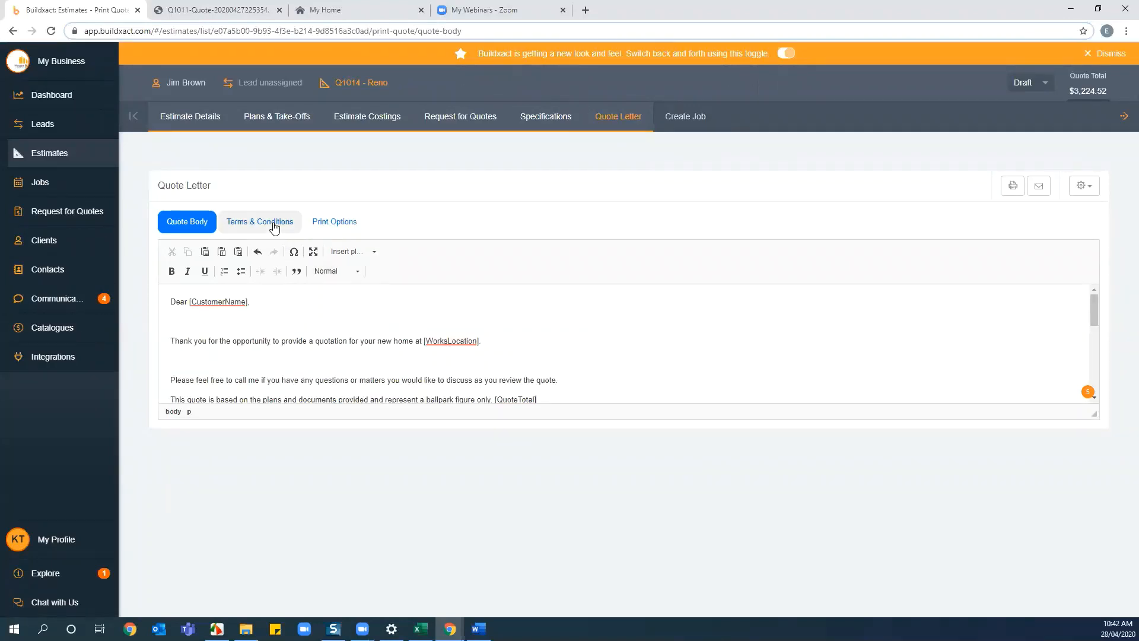
# Step: Review the quote's terms and conditions, look at Business Documents in the business setup, and return to the Q1014 Reno estimate
pyautogui.click(275, 223)
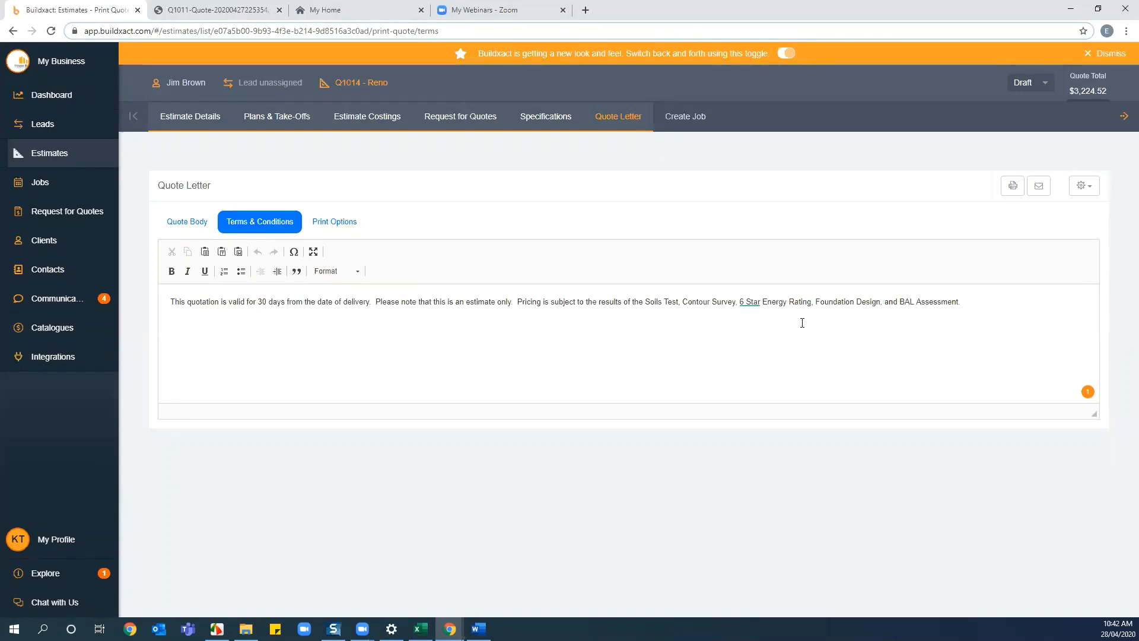
pyautogui.click(60, 63)
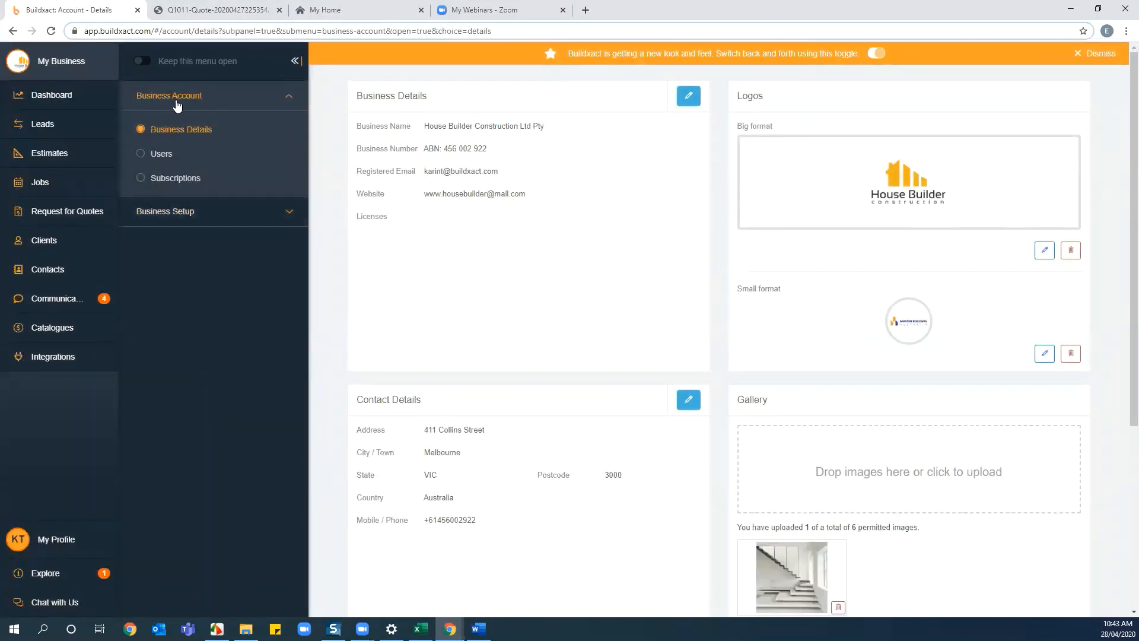
pyautogui.click(184, 219)
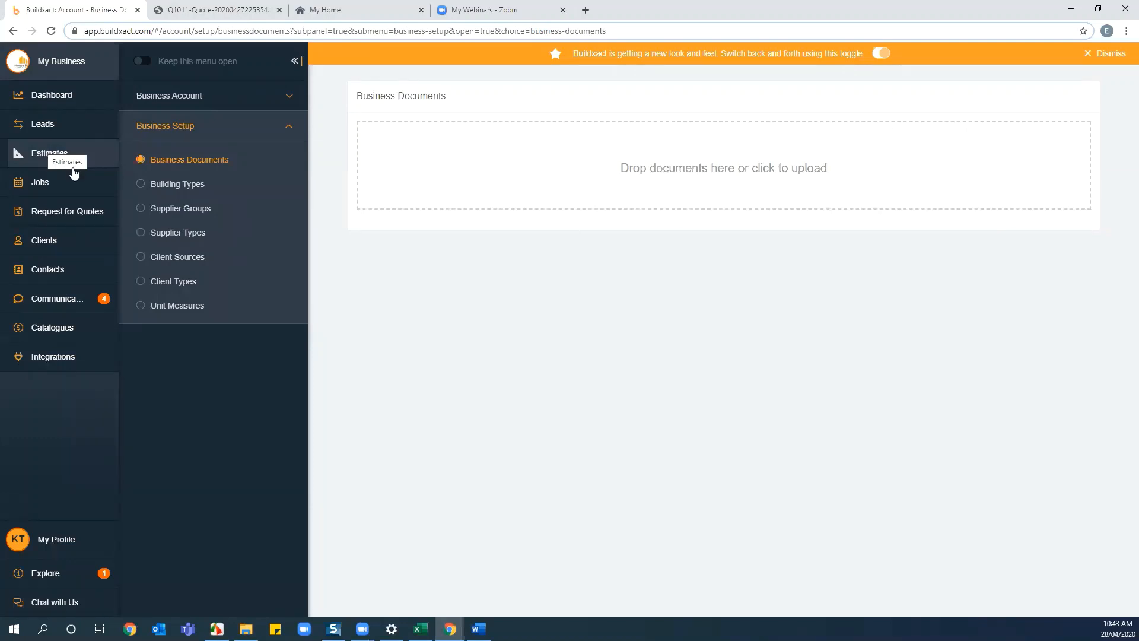
pyautogui.click(37, 154)
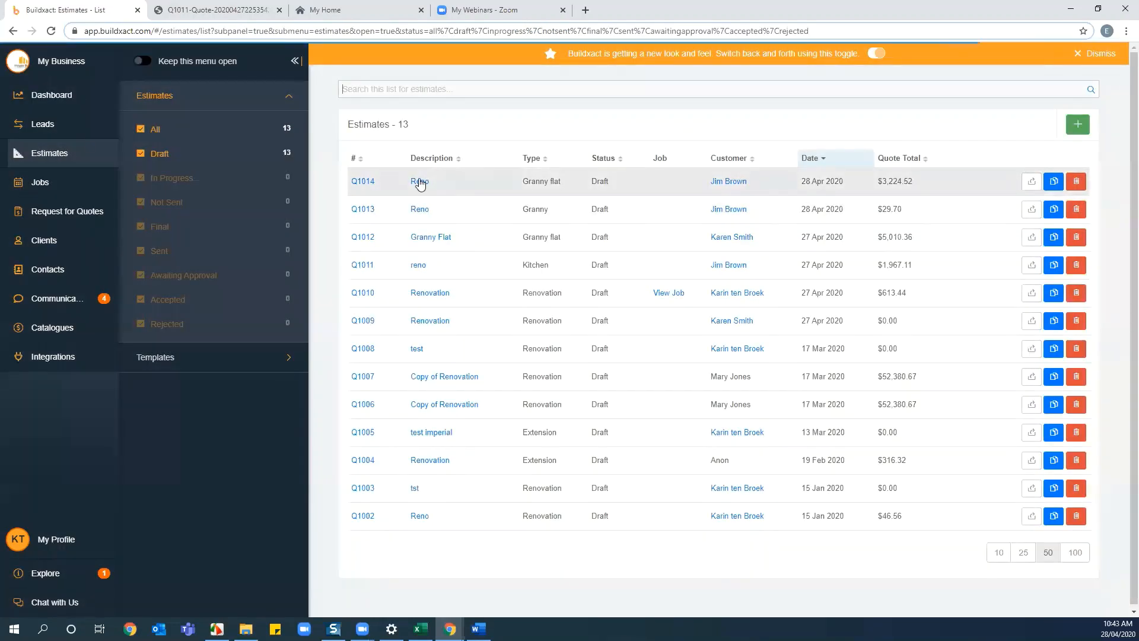
pyautogui.click(420, 183)
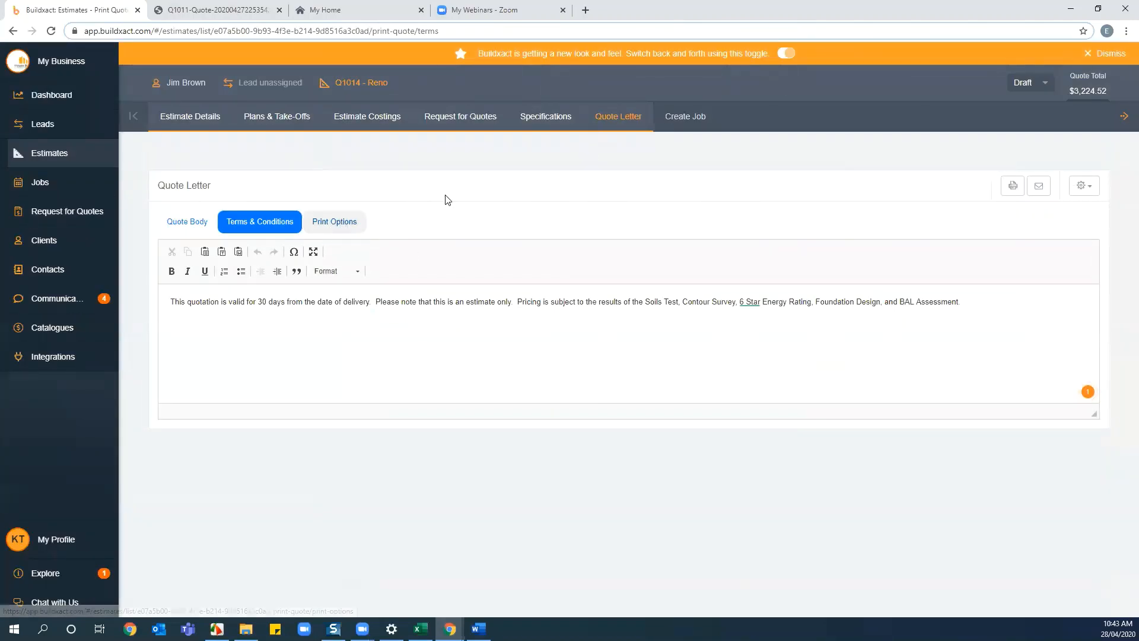
# Step: Review the quote letter's print options and turn off Show $0 items for the quoted categories
pyautogui.click(344, 224)
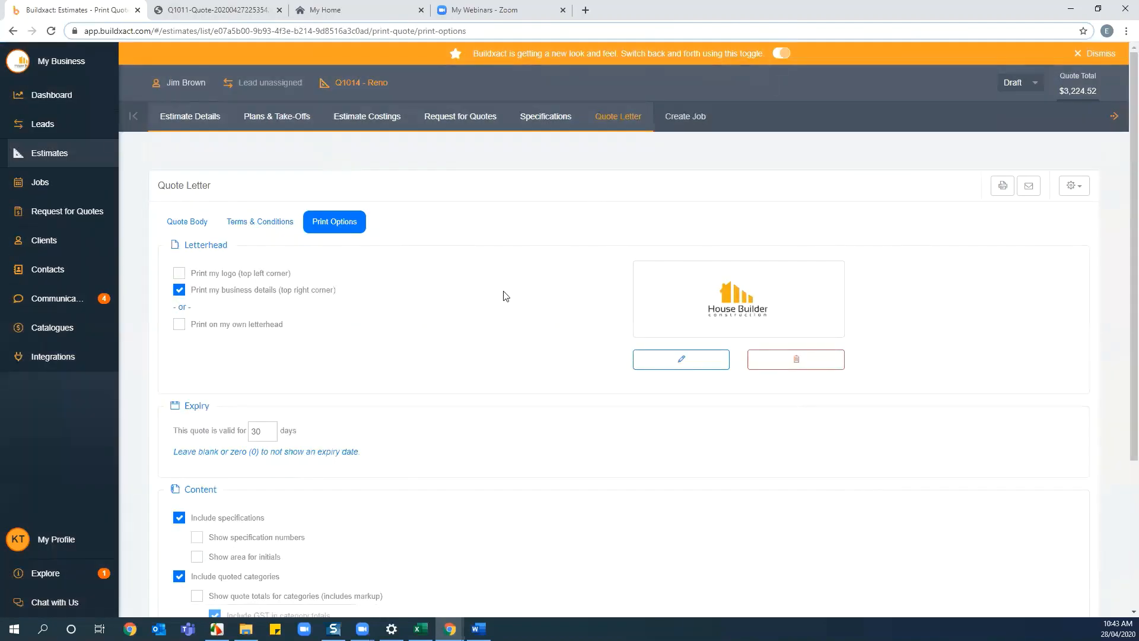
pyautogui.scroll(-3, 469, 435)
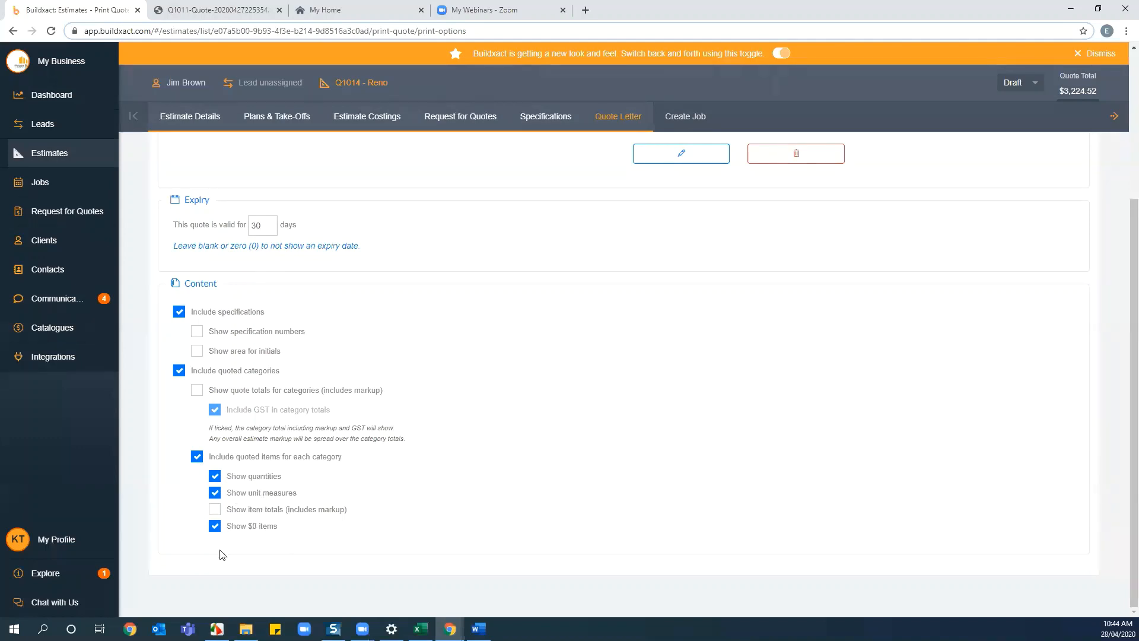
pyautogui.click(214, 526)
pyautogui.scroll(3, 579, 478)
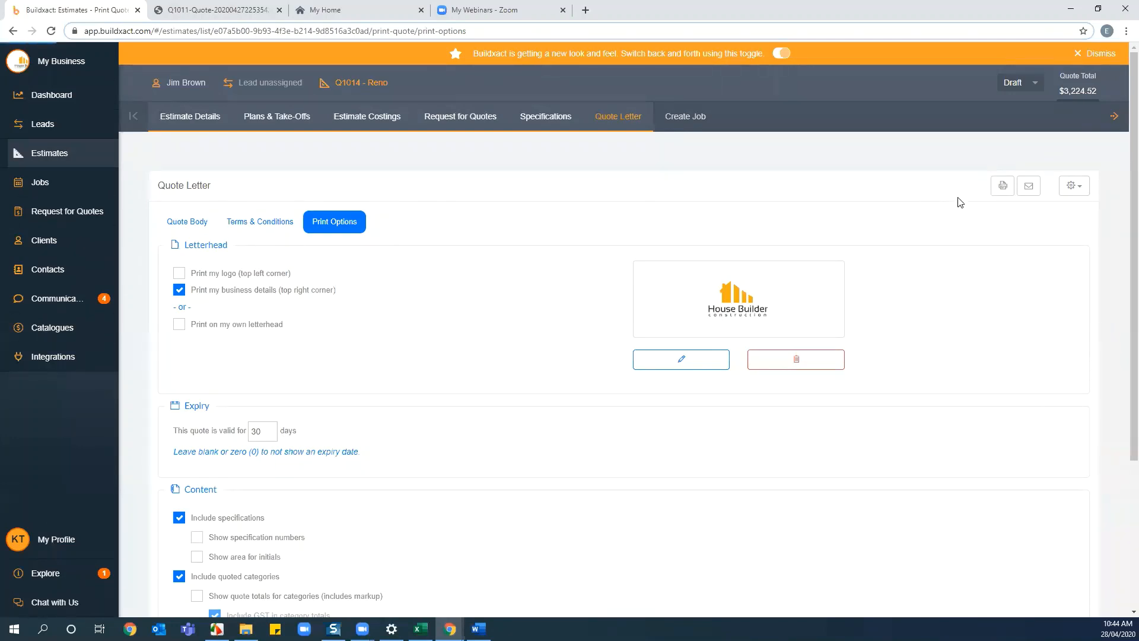
# Step: Generate the customer quote as a PDF, open it, and review its letter and specifications pages
pyautogui.click(1002, 185)
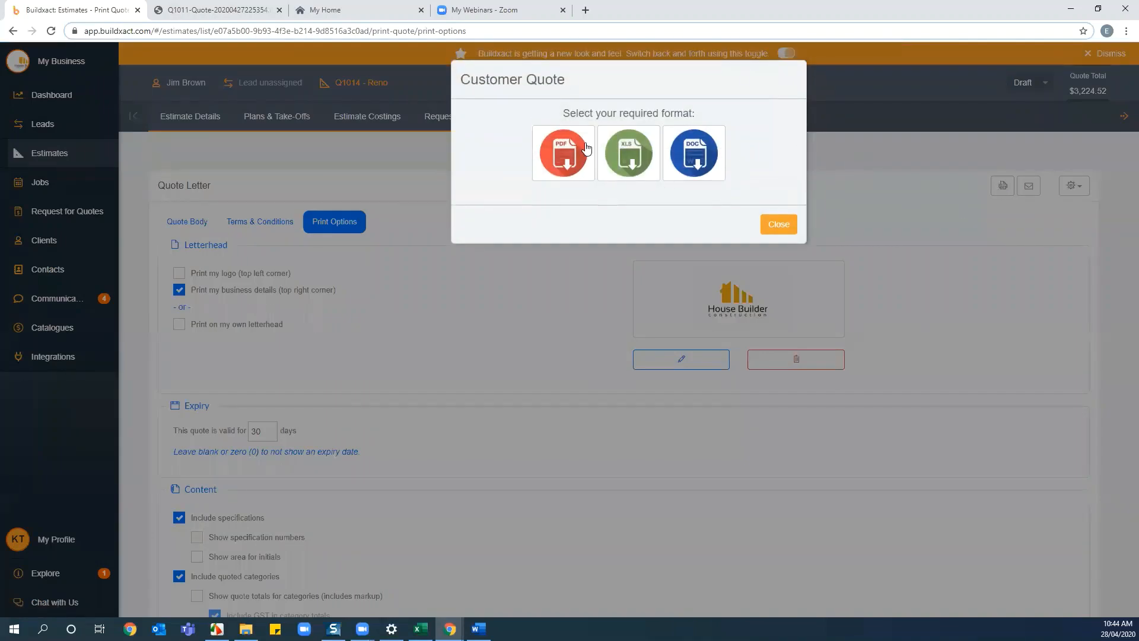
pyautogui.click(560, 153)
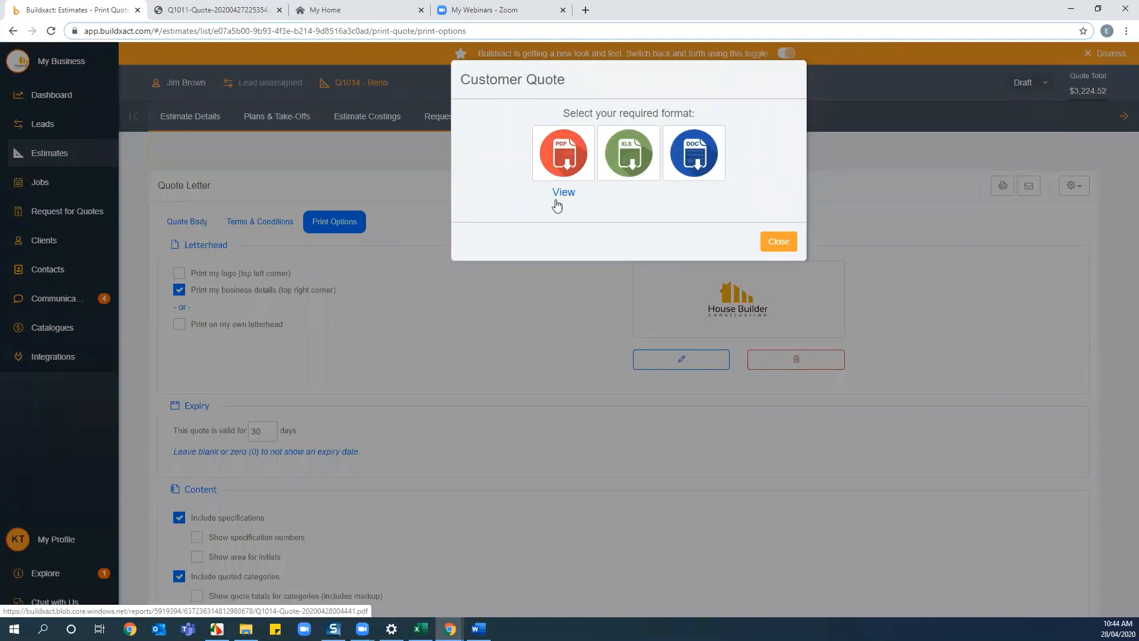
pyautogui.click(563, 193)
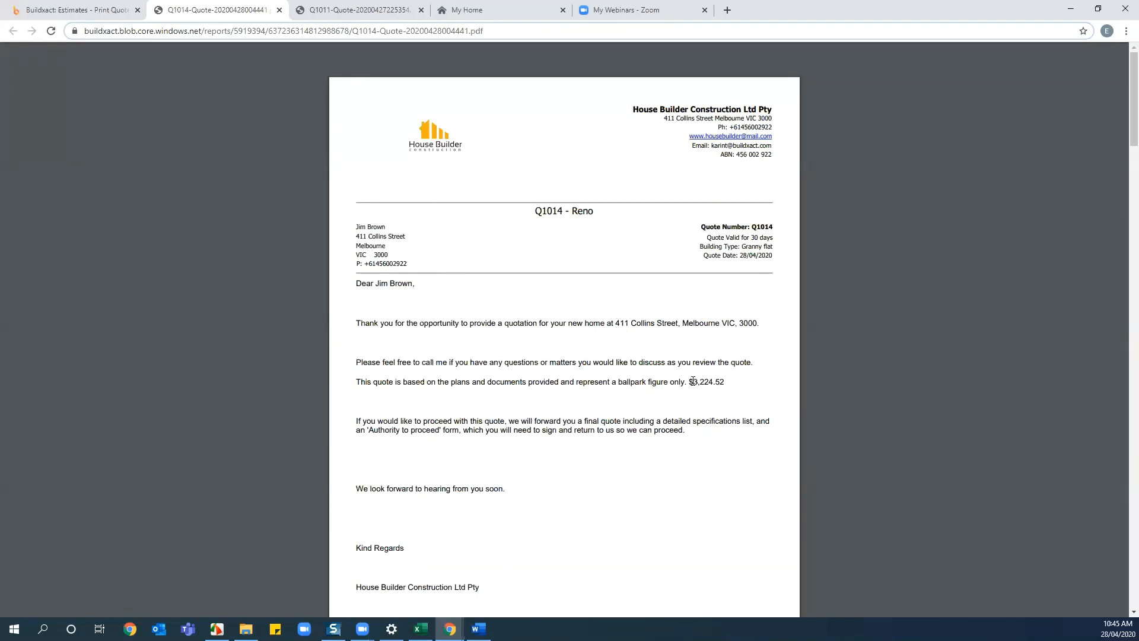
pyautogui.scroll(-7, 498, 373)
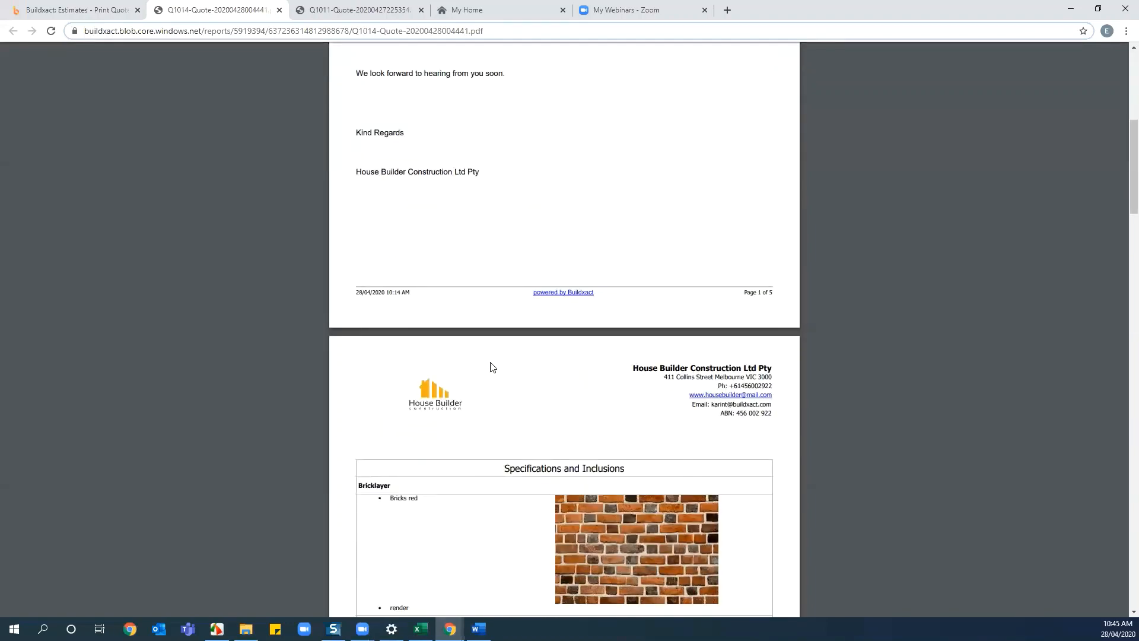
pyautogui.scroll(-4, 490, 367)
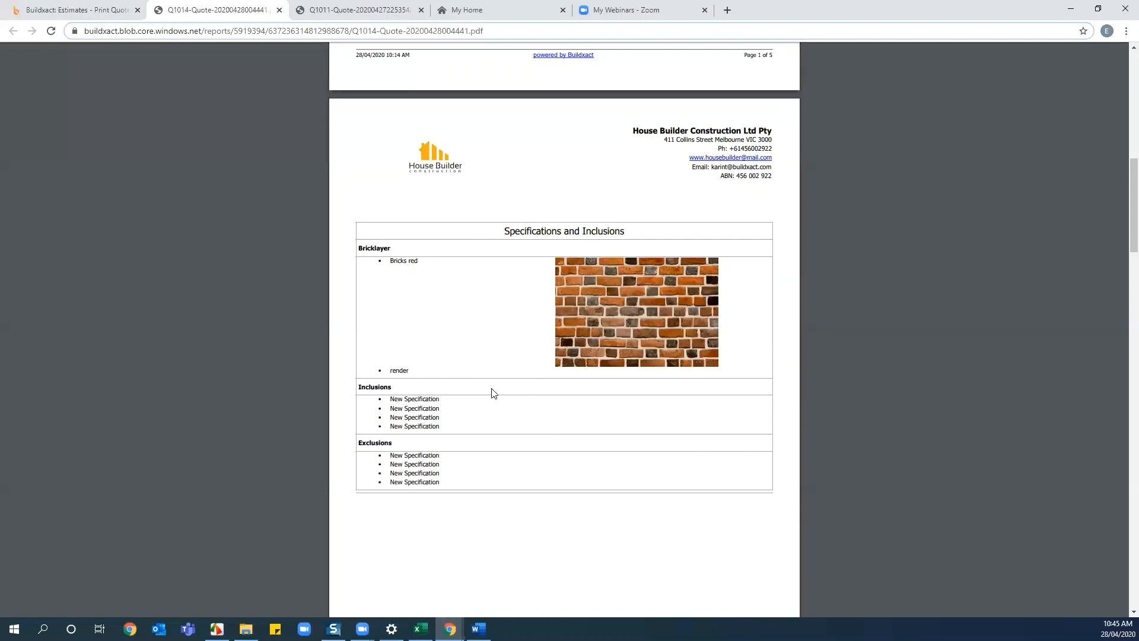
# Step: Review the quote PDF's allowances, quoted items, and terms and conditions pages, and close the estimate's Customer Quote export dialog
pyautogui.scroll(-2, 494, 393)
pyautogui.scroll(-6, 494, 393)
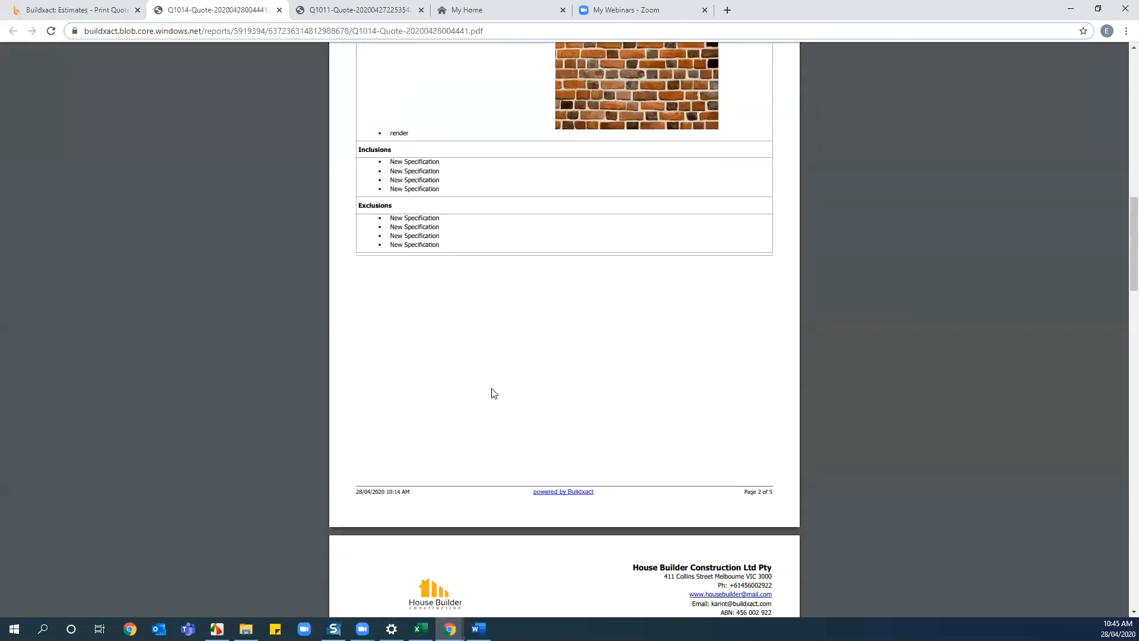
pyautogui.scroll(-3, 491, 393)
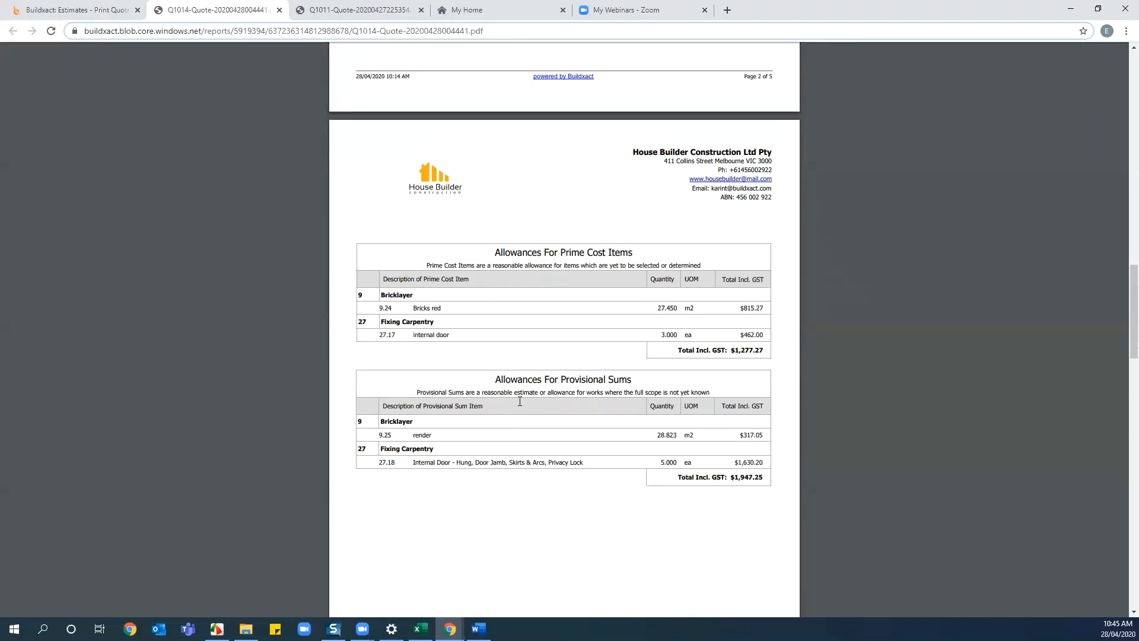
pyautogui.scroll(-6, 520, 401)
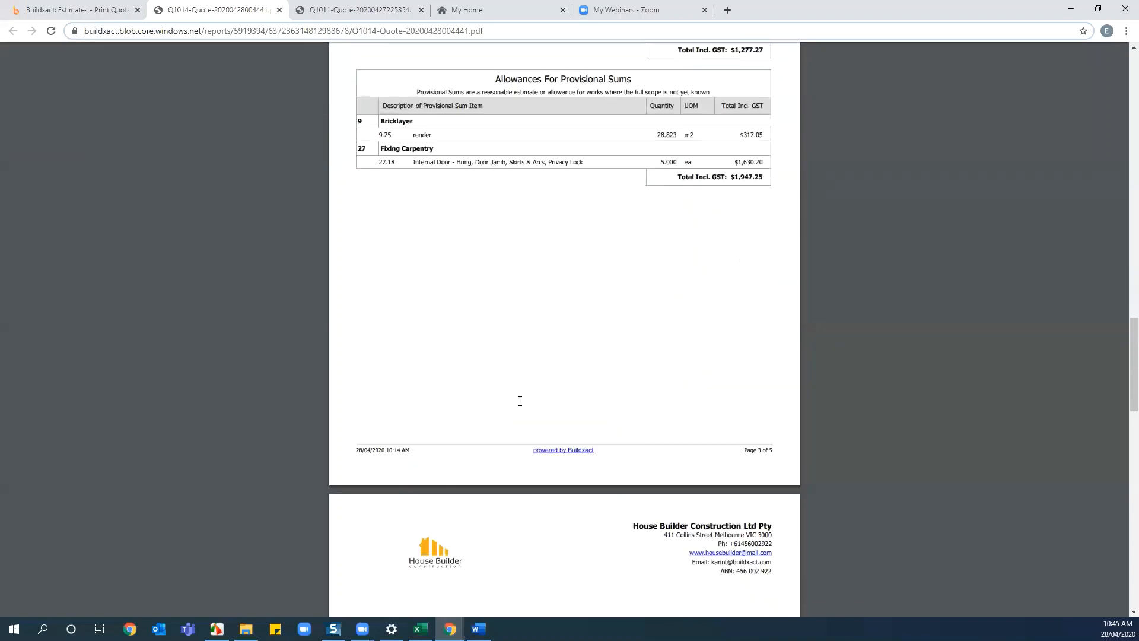
pyautogui.scroll(-6, 520, 401)
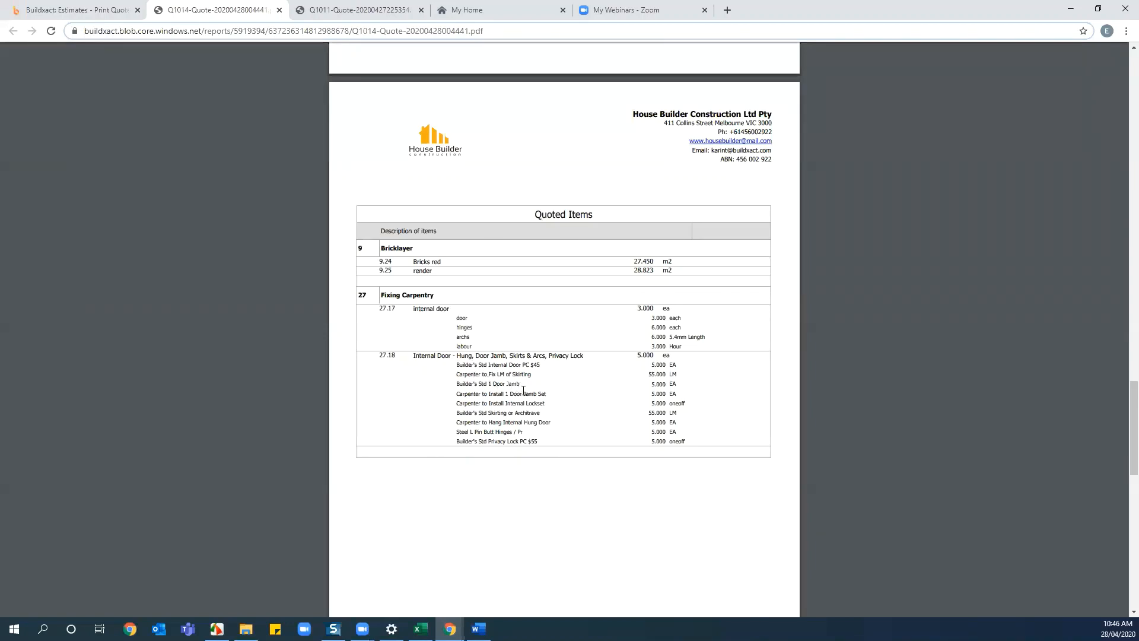
pyautogui.scroll(-6, 498, 399)
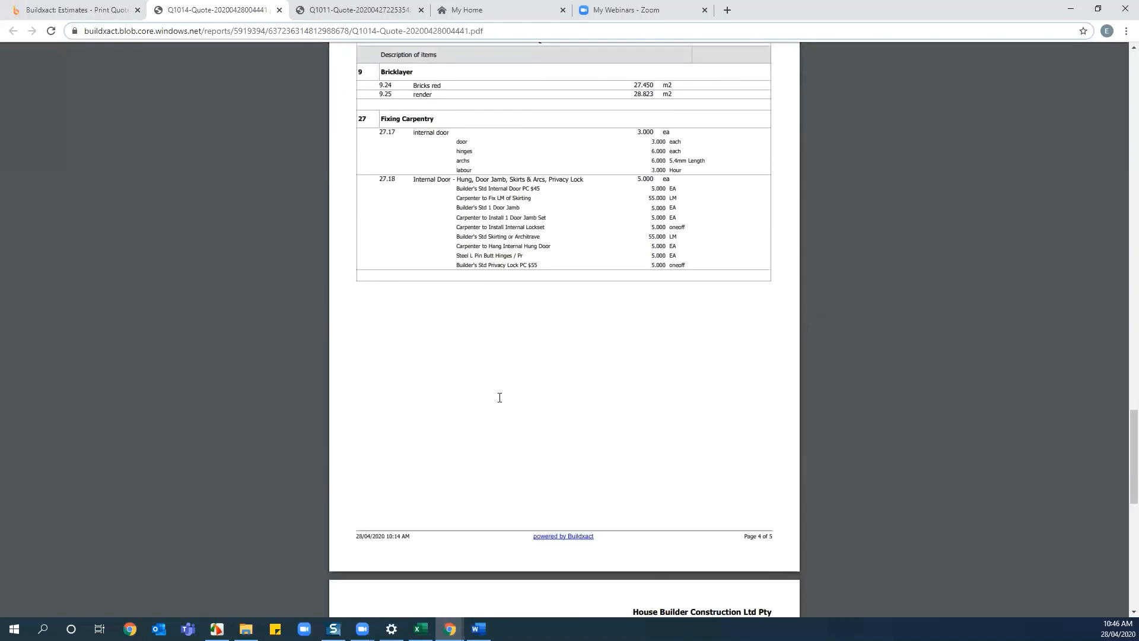
pyautogui.scroll(-4, 489, 392)
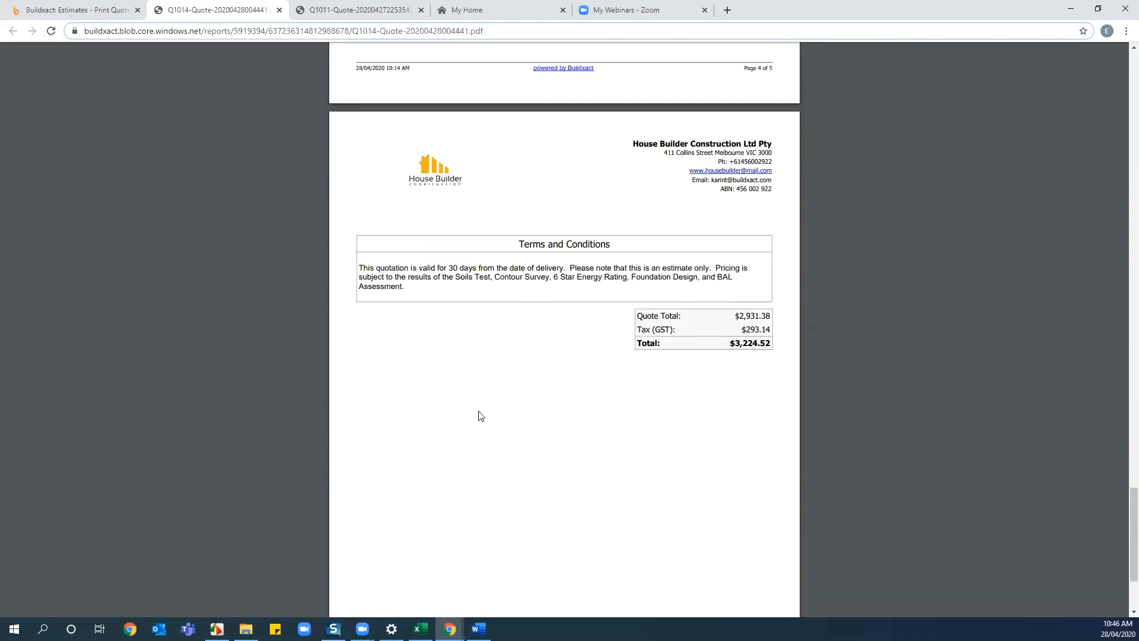
pyautogui.scroll(-1, 508, 314)
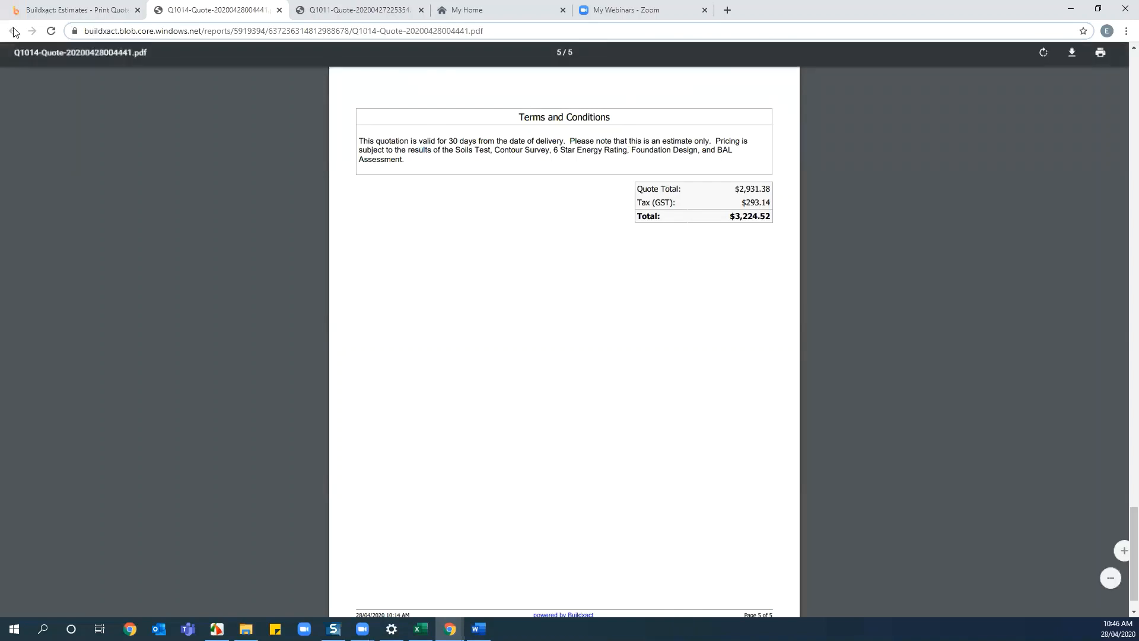
pyautogui.click(80, 10)
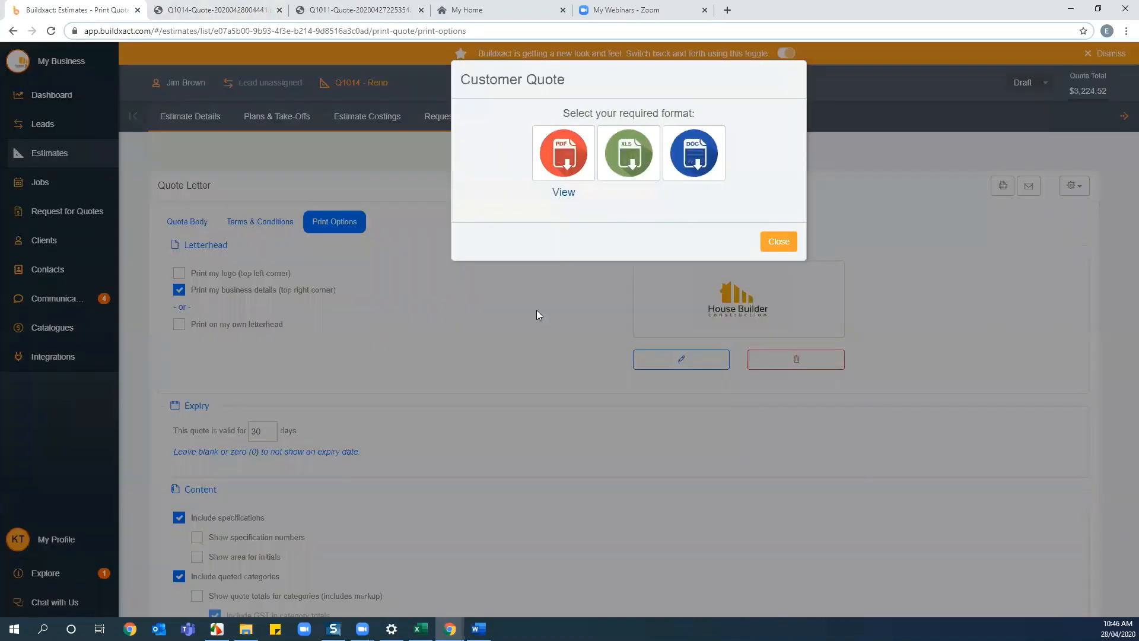
pyautogui.click(779, 241)
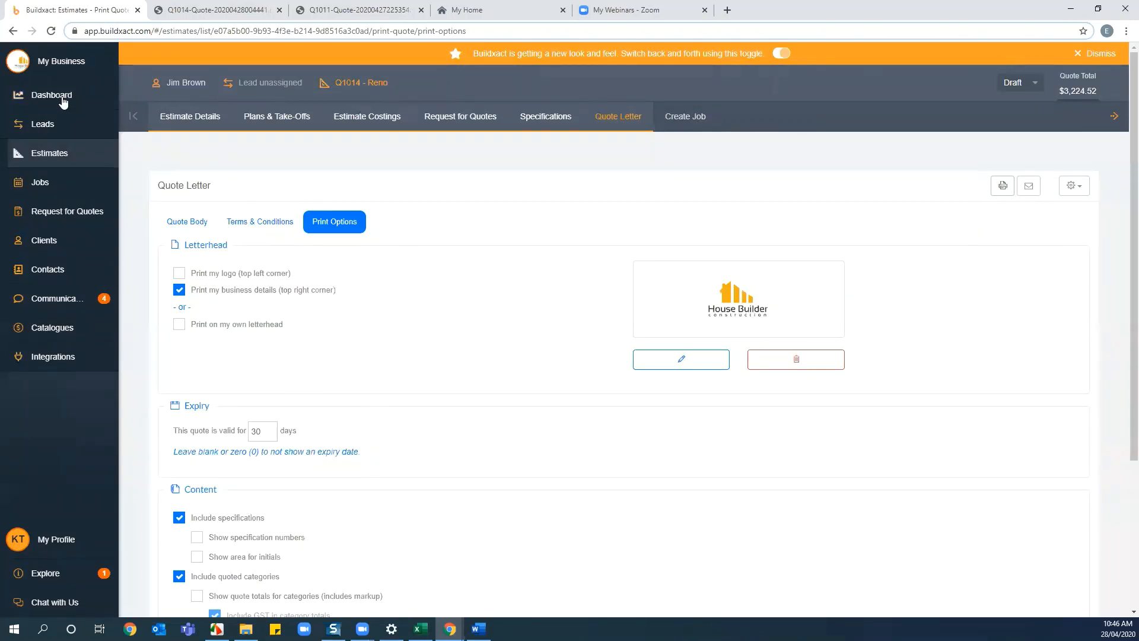
# Step: Show the Explore help resources, and look at the Q1014 estimate details and the list of estimate templates
pyautogui.click(52, 573)
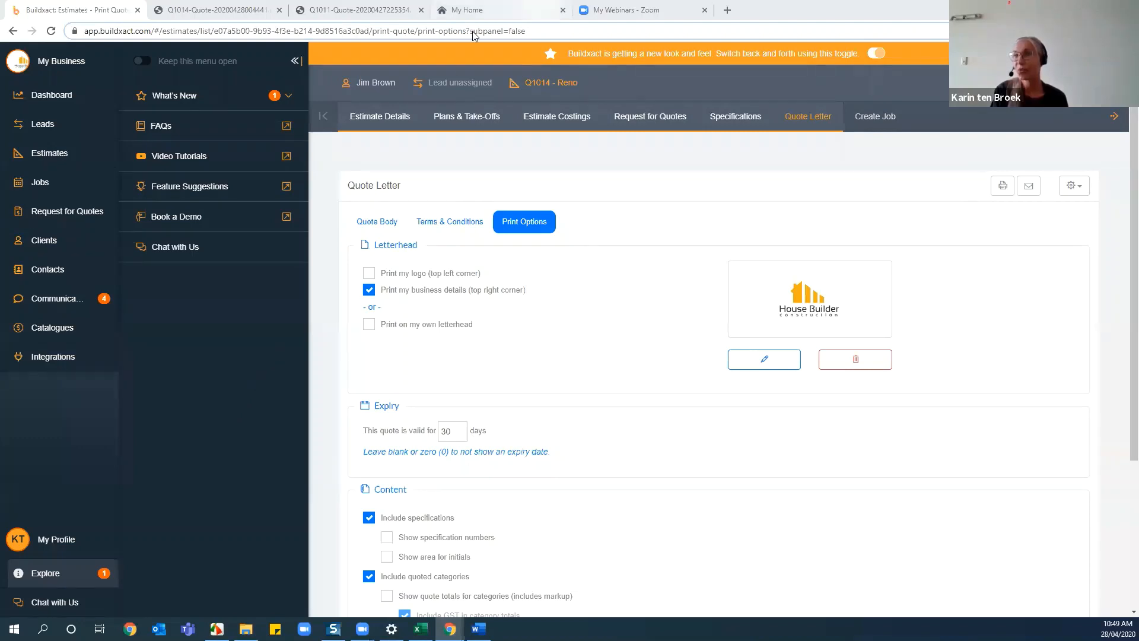
pyautogui.click(377, 114)
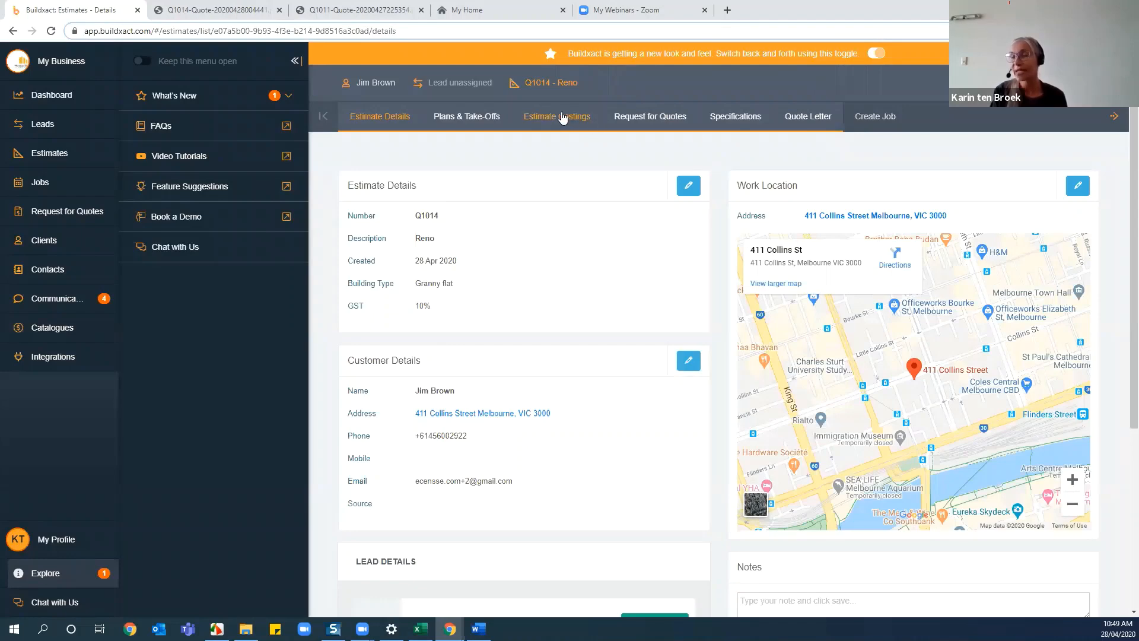
pyautogui.click(50, 153)
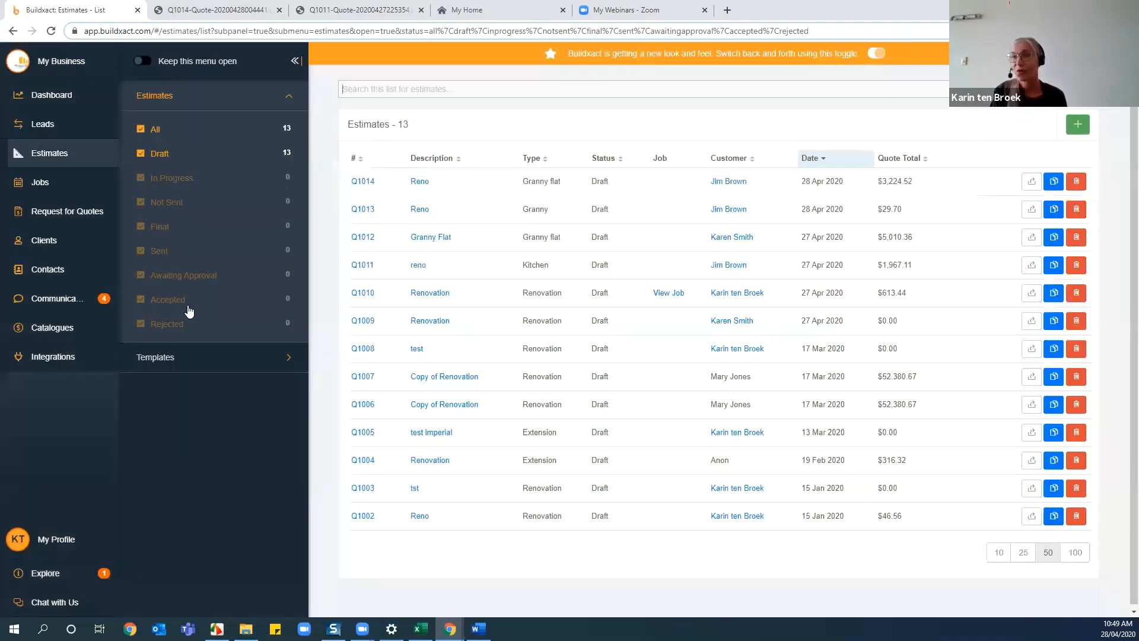
pyautogui.click(158, 355)
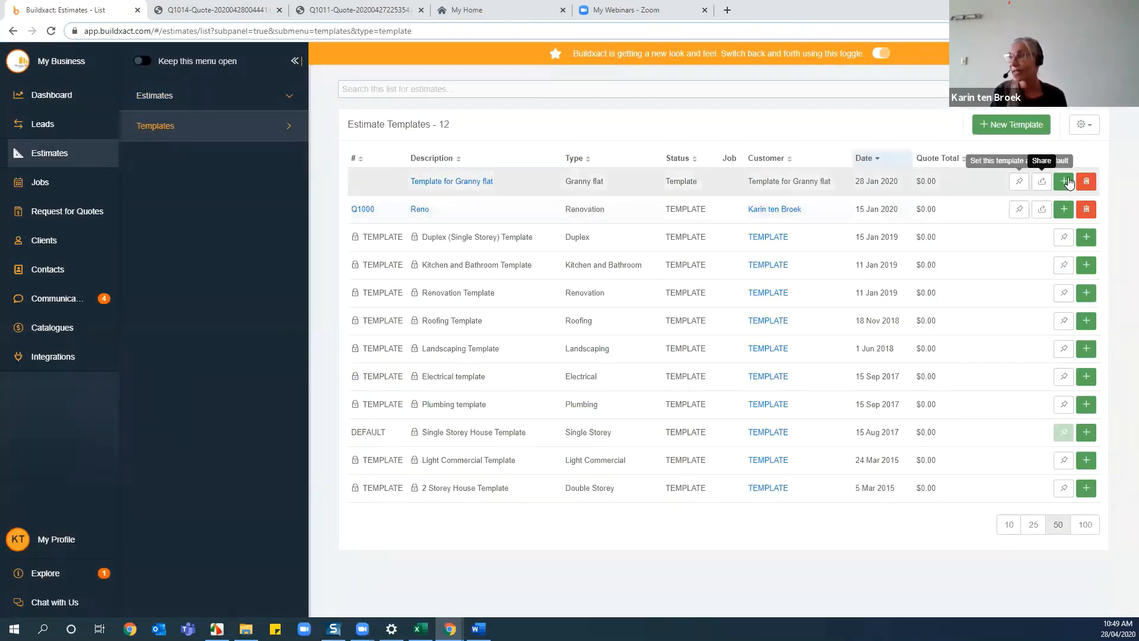
# Step: Open the Q1014 Reno estimate from the estimates list and set its status to TEMPLATE
pyautogui.click(165, 100)
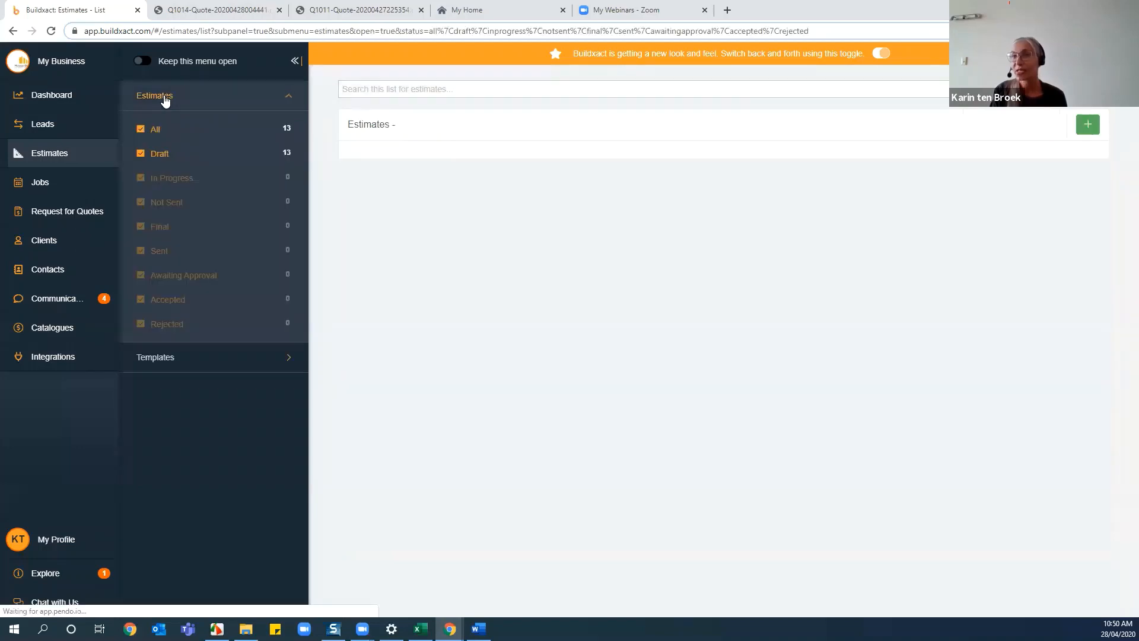
pyautogui.click(172, 129)
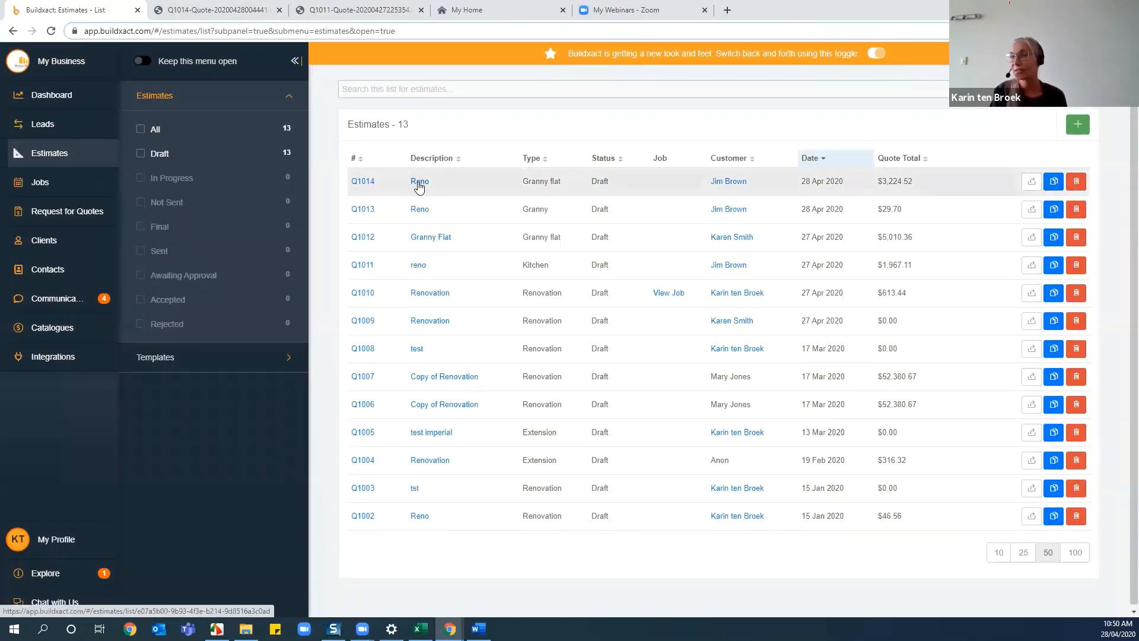
pyautogui.click(419, 183)
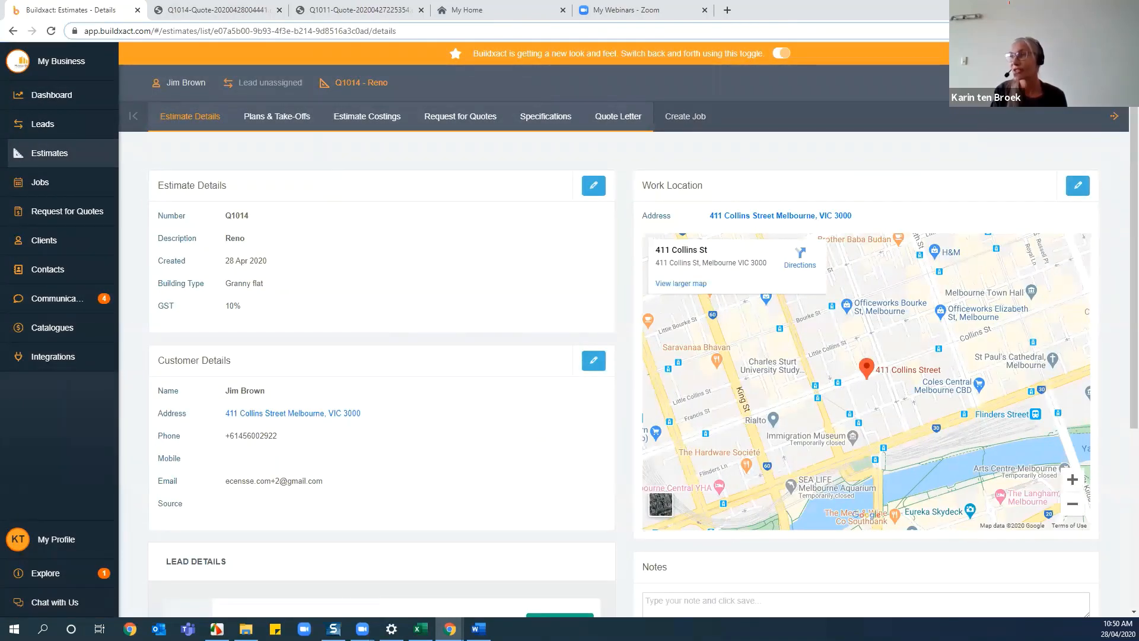
pyautogui.click(1035, 83)
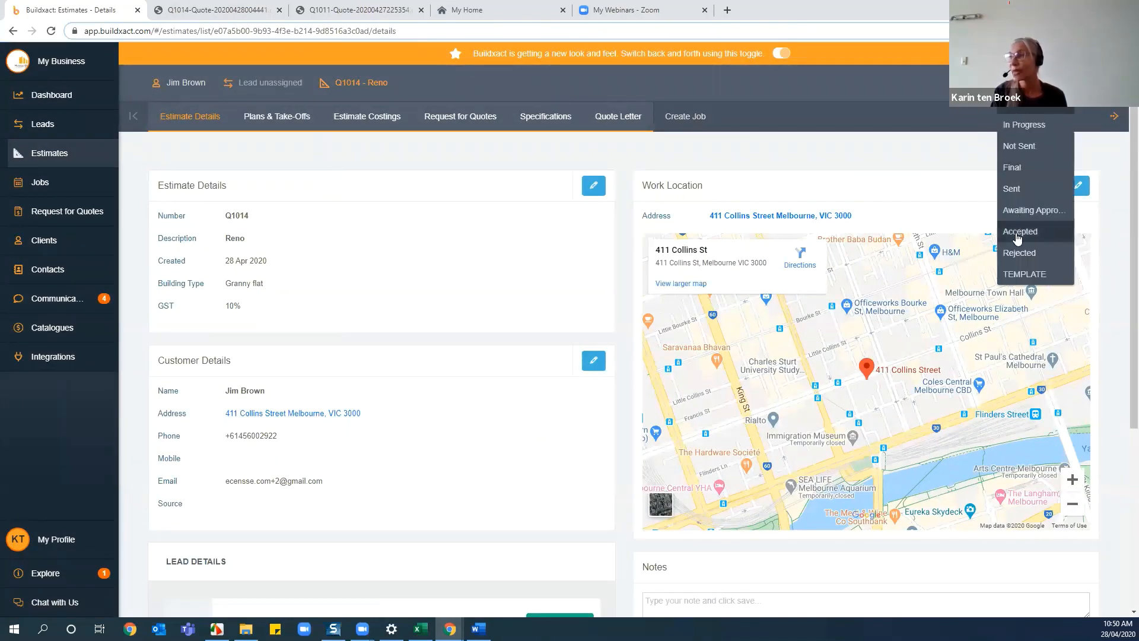
pyautogui.click(1015, 275)
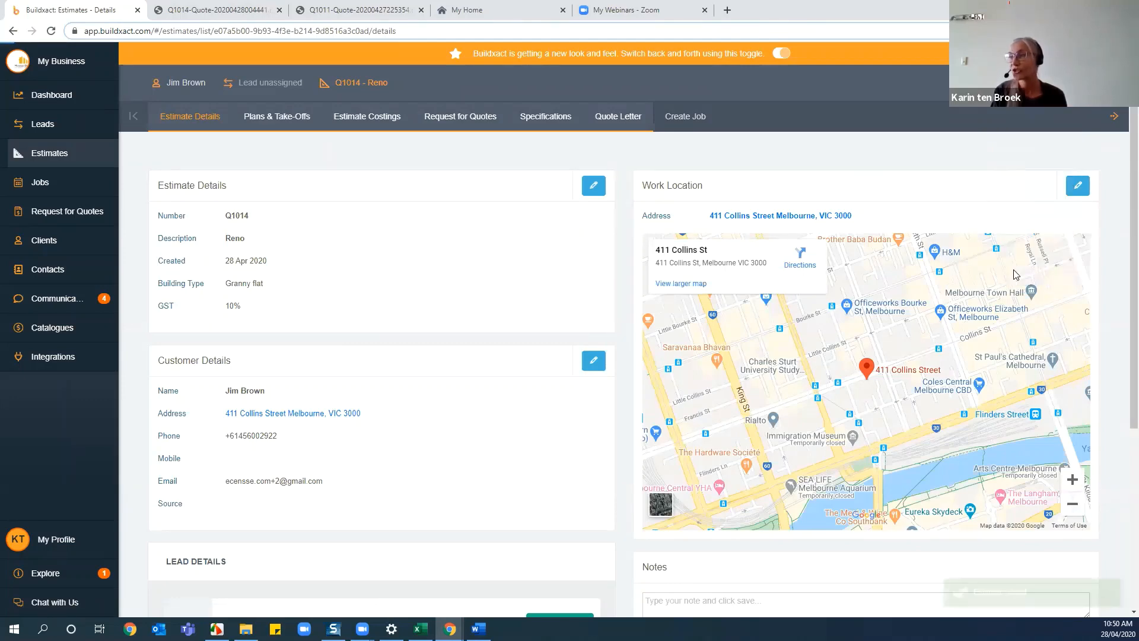
# Step: Find the Q1014 Reno entry among the estimate templates, view its Use Template copy options, and leave without creating an estimate
pyautogui.click(47, 153)
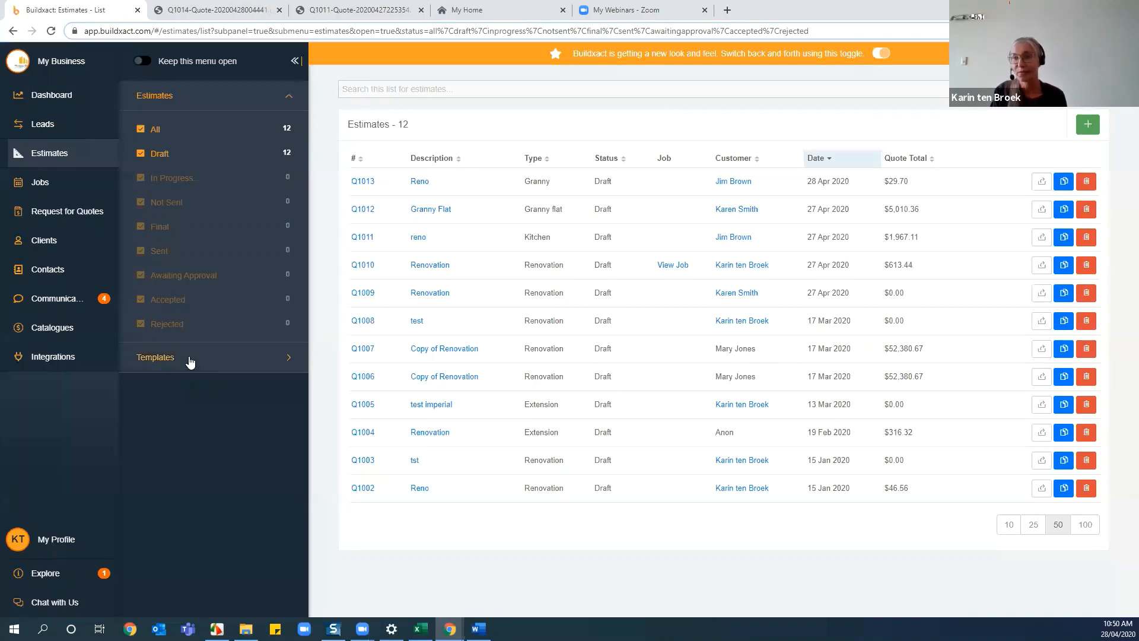
pyautogui.click(189, 358)
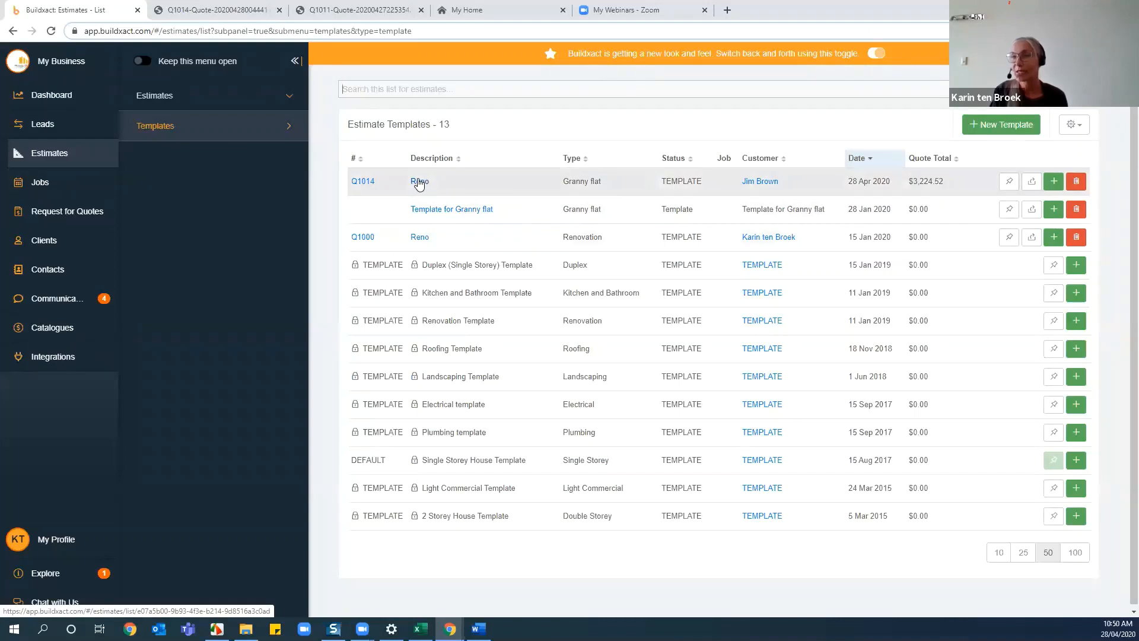
pyautogui.click(1054, 183)
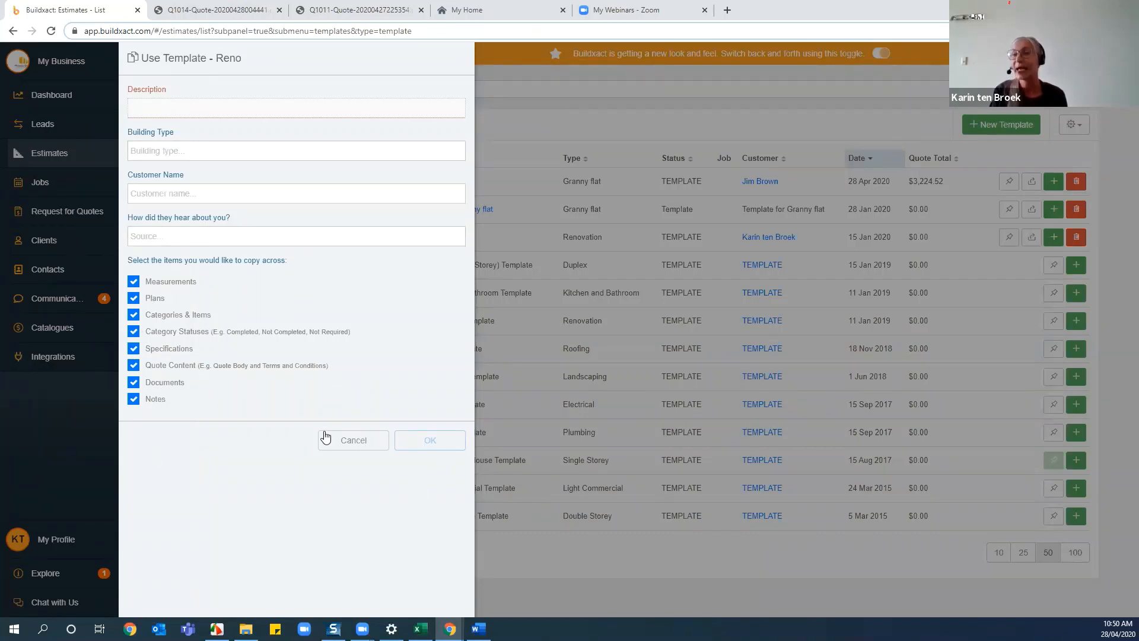
pyautogui.click(346, 440)
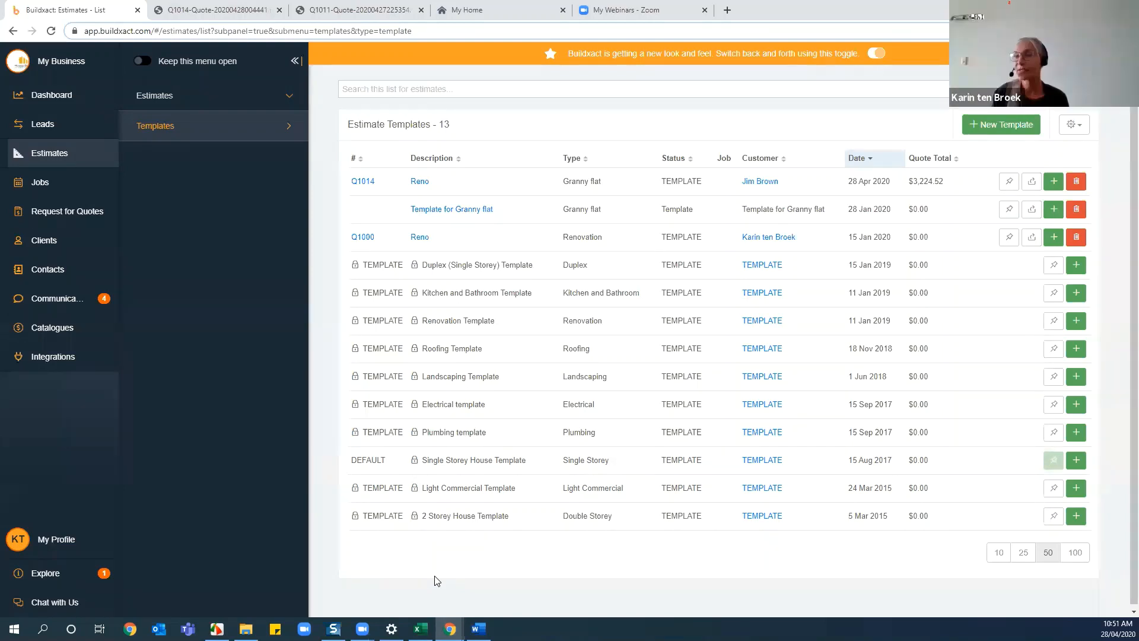
# Step: Open the Q1014 Reno template's costings and select Fixing Carpentry Labour and Fixing Hardware in the Fixing Carpentry category
pyautogui.click(50, 155)
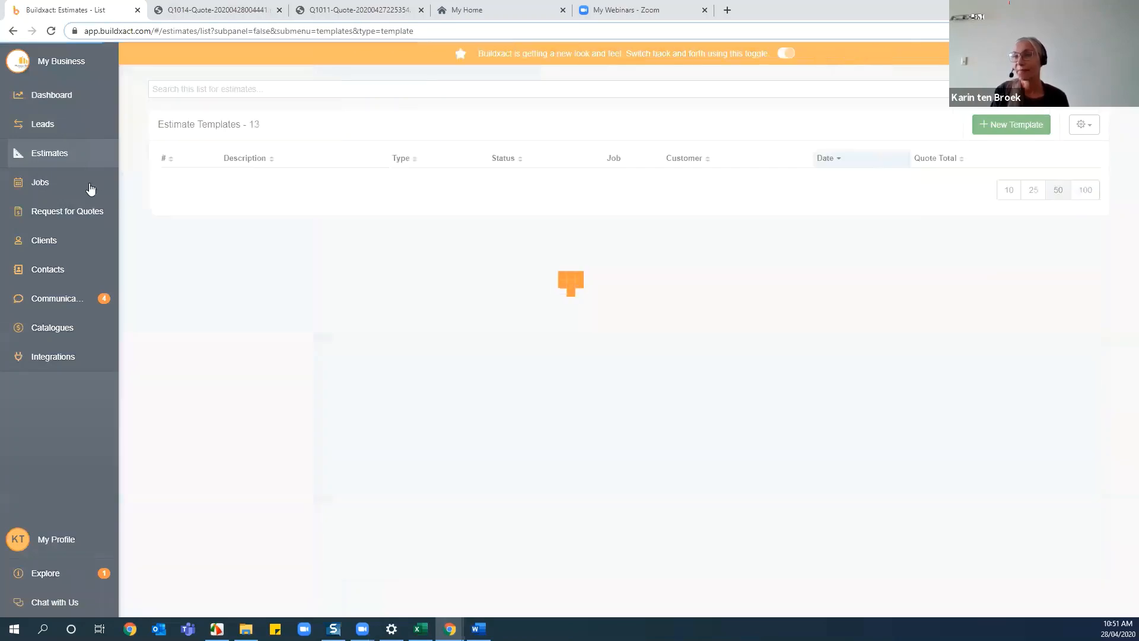
pyautogui.click(232, 181)
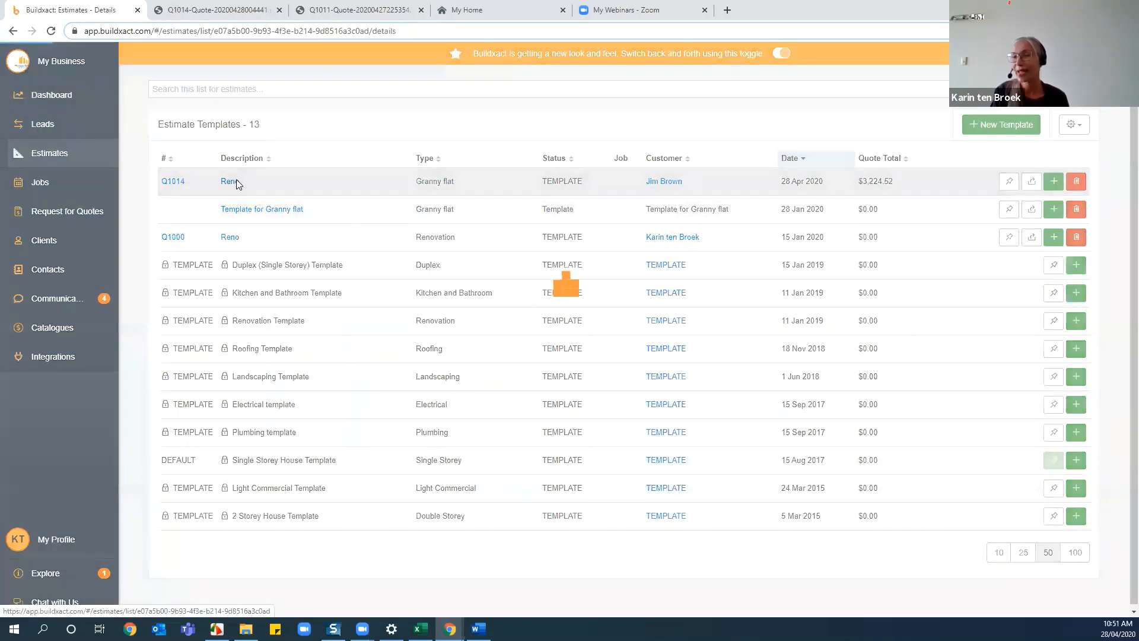
pyautogui.click(368, 117)
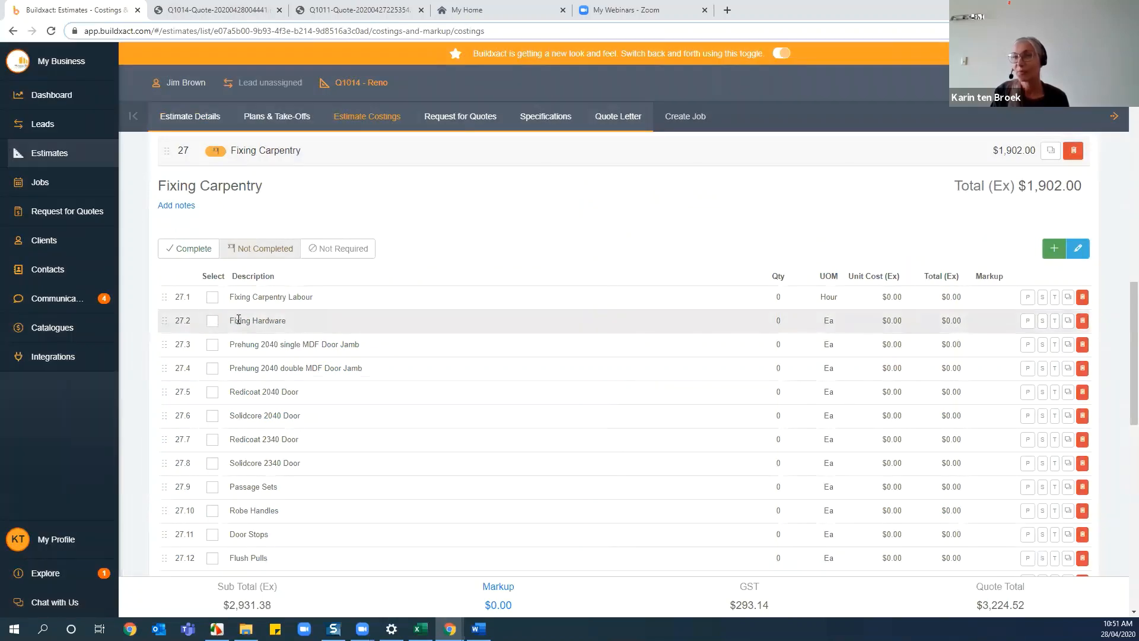
pyautogui.click(212, 297)
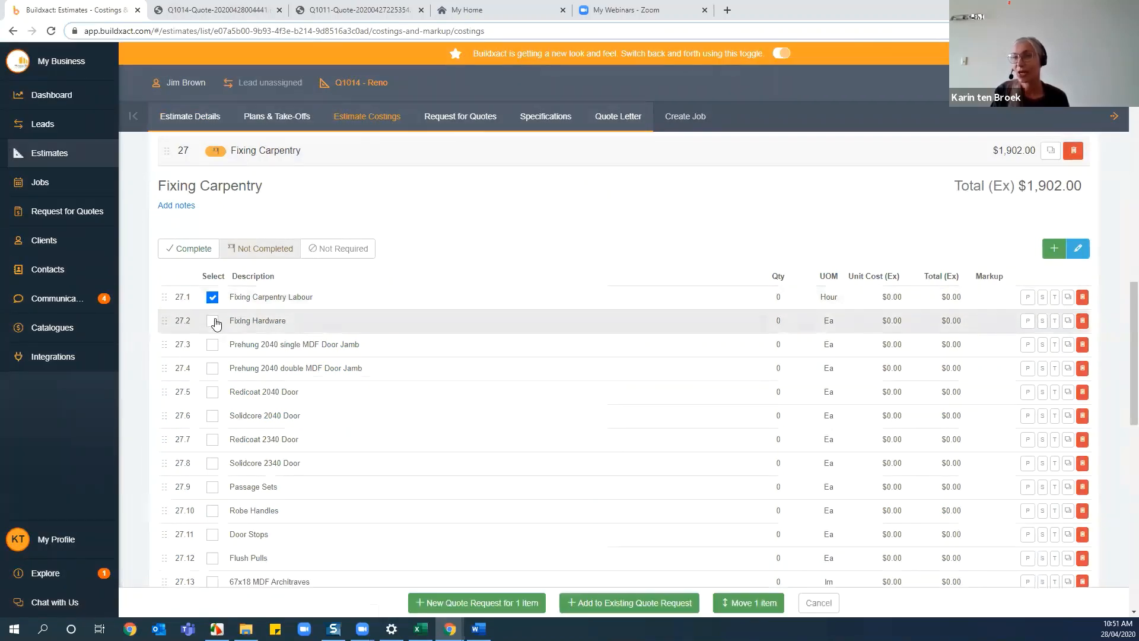
pyautogui.click(212, 321)
# Step: Add Toilet Suites, Pressed metal Baths and Shower Base 900x900 from the Fixtures & Fitting's category to the item selection
pyautogui.scroll(-15, 295, 377)
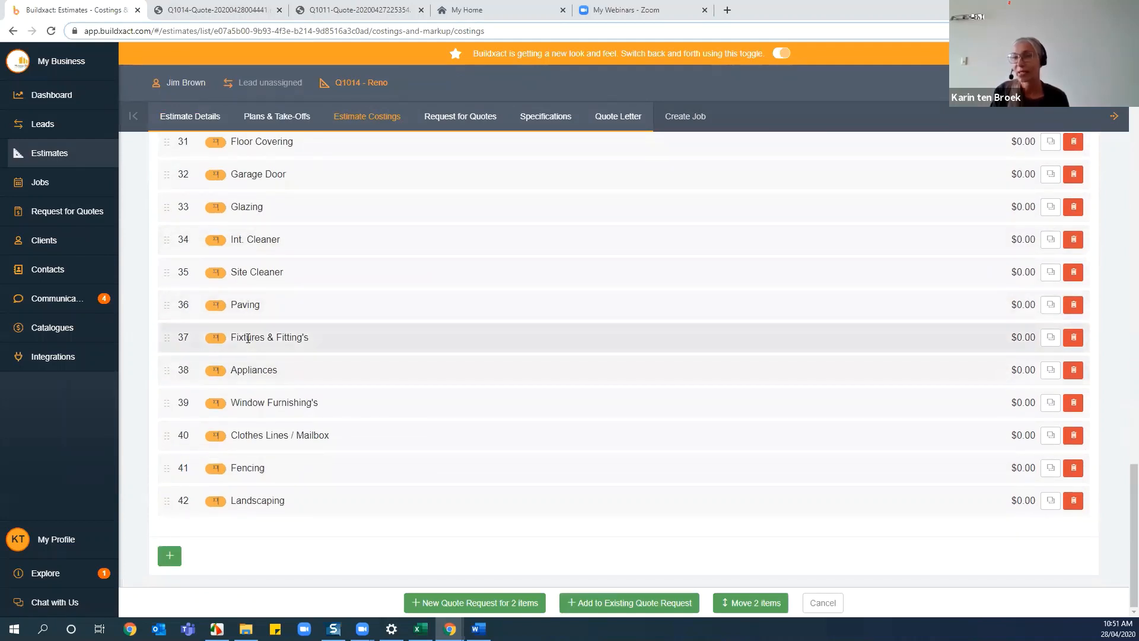
pyautogui.click(248, 338)
pyautogui.click(215, 344)
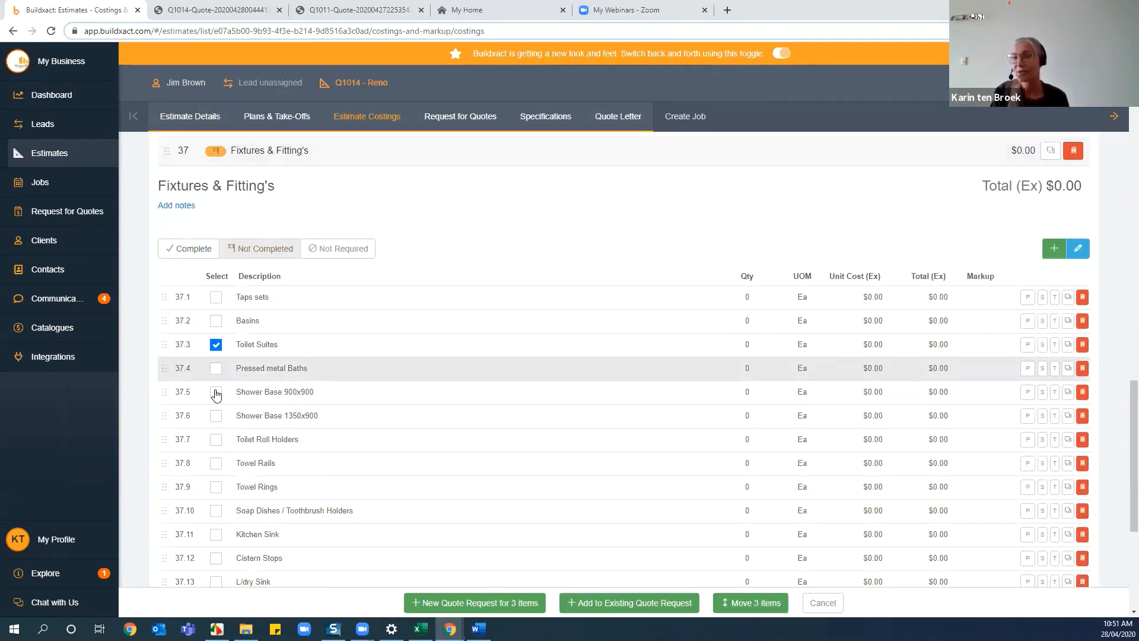
pyautogui.click(216, 368)
pyautogui.click(215, 392)
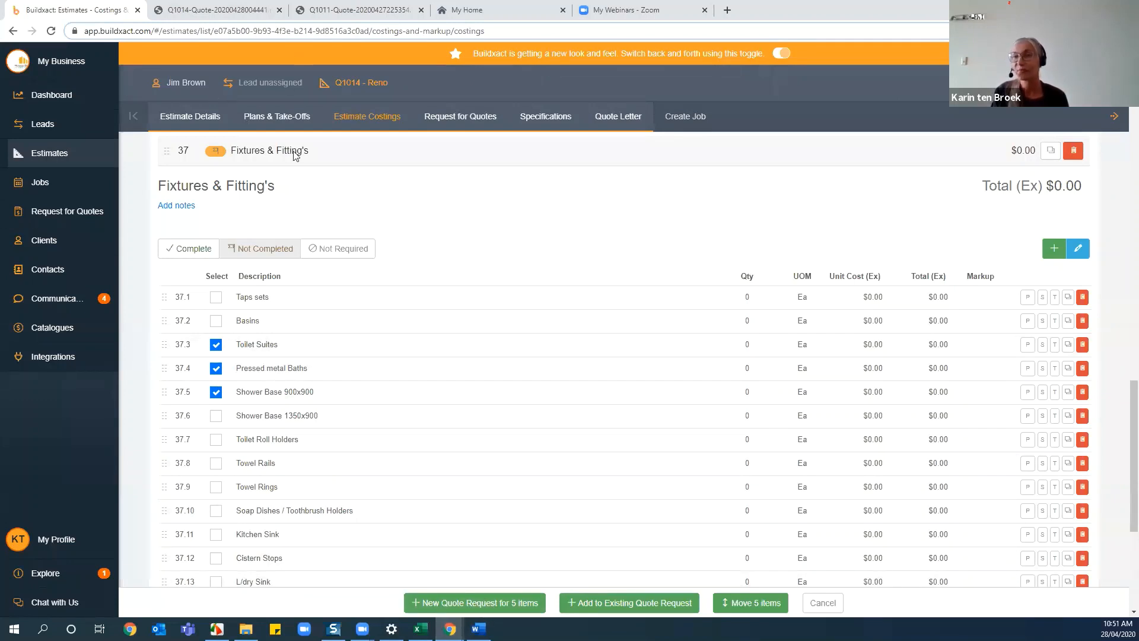
# Step: Start a new quote request for the selected items, remove all five items from it, and cancel the request
pyautogui.click(469, 604)
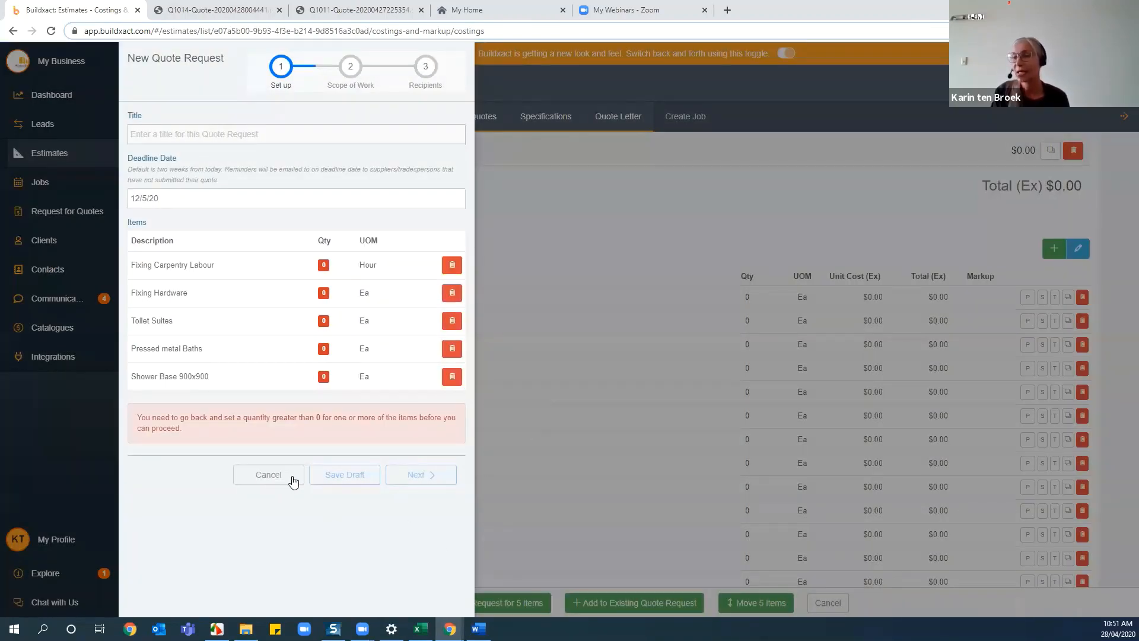
pyautogui.click(264, 476)
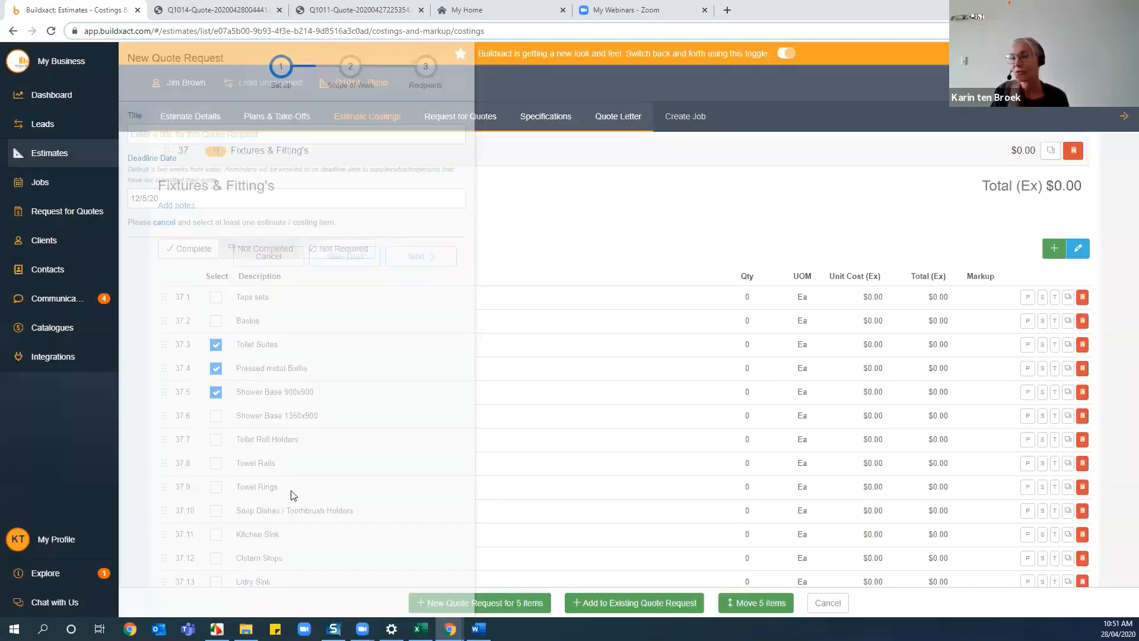
pyautogui.click(431, 601)
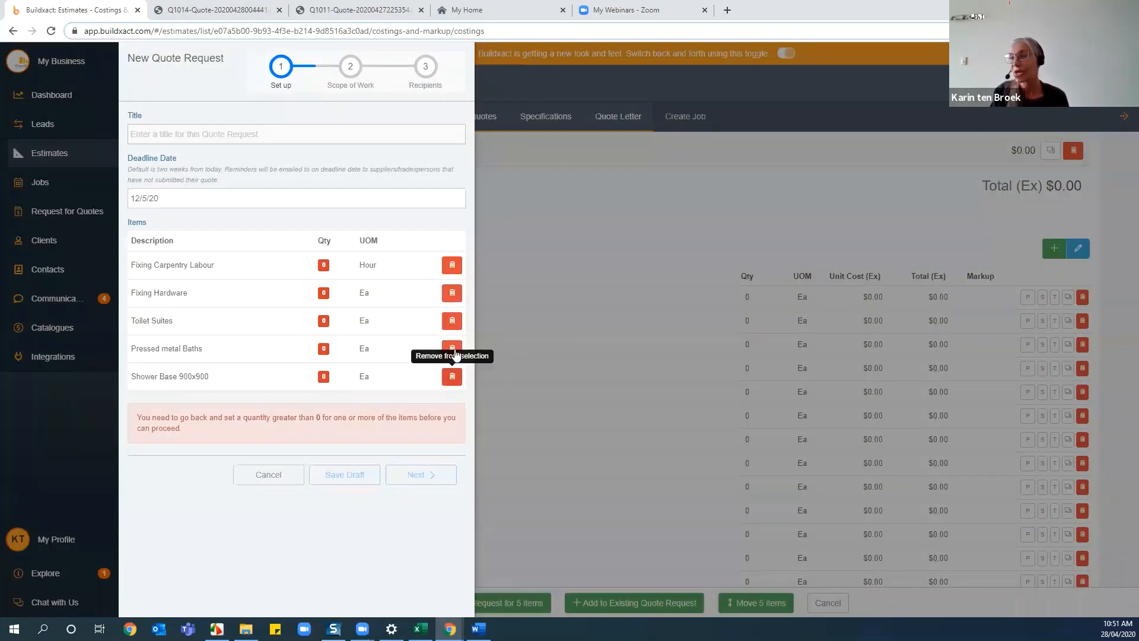
pyautogui.click(452, 376)
pyautogui.click(452, 348)
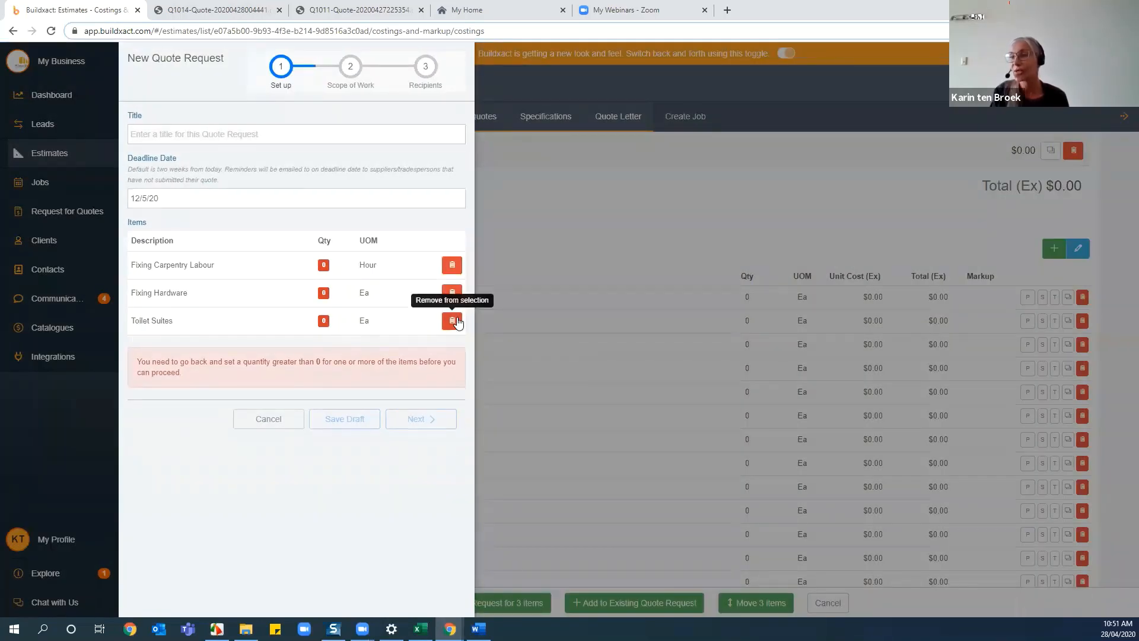
pyautogui.click(453, 324)
pyautogui.click(452, 293)
pyautogui.click(451, 264)
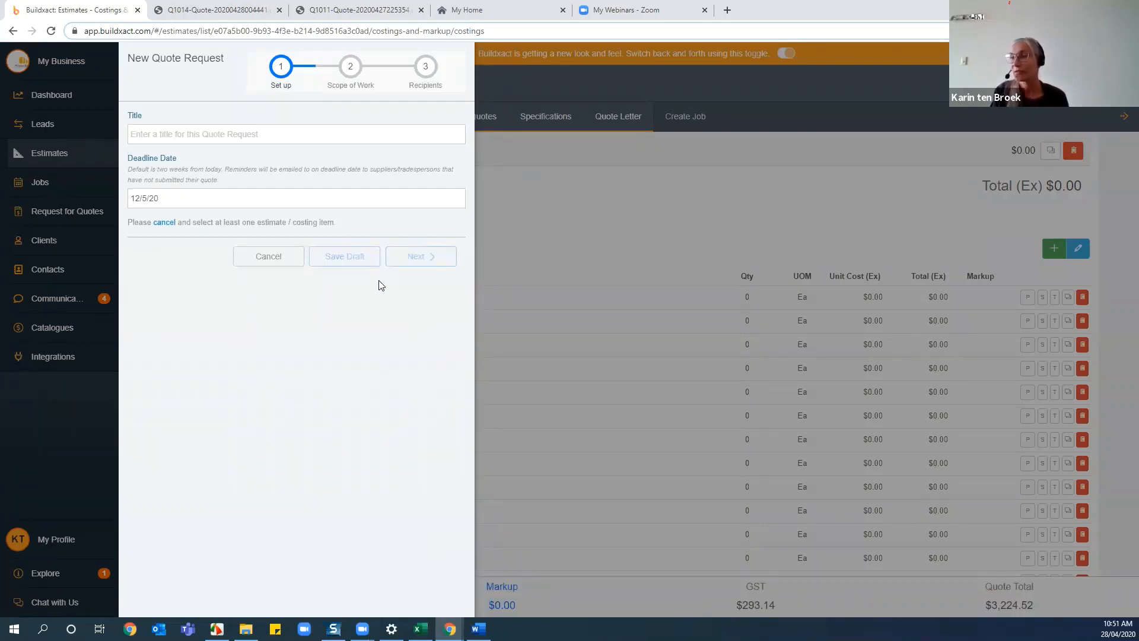
pyautogui.click(266, 256)
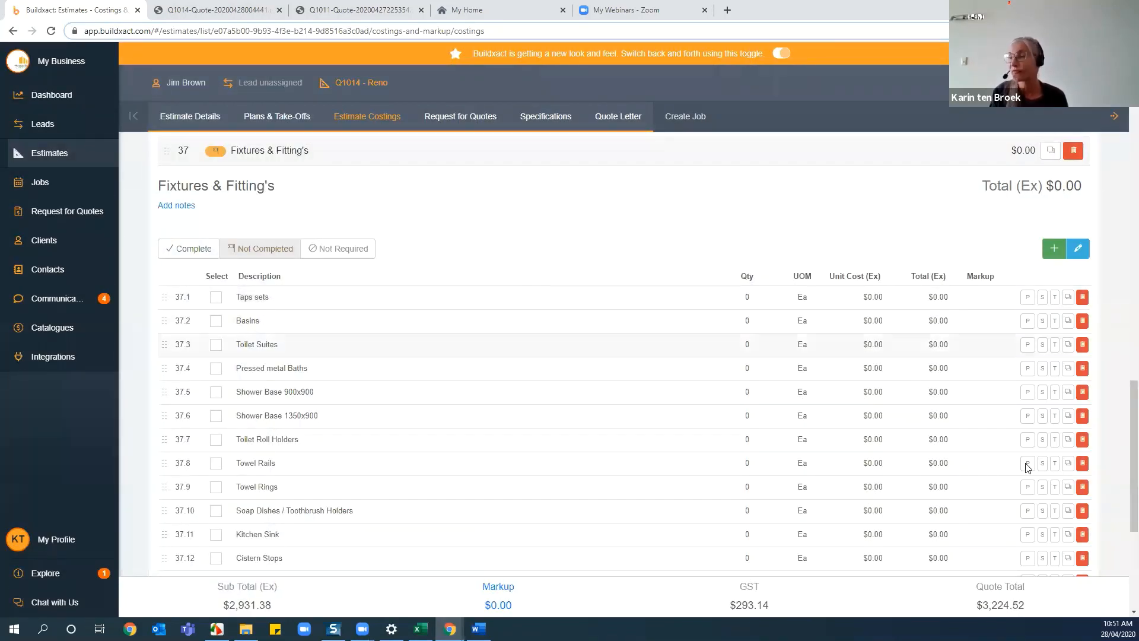
# Step: Select the internal door and Internal Door - Hung items in the Fixing Carpentry category, and clear both selections
pyautogui.scroll(1, 1123, 418)
pyautogui.scroll(8, 1123, 418)
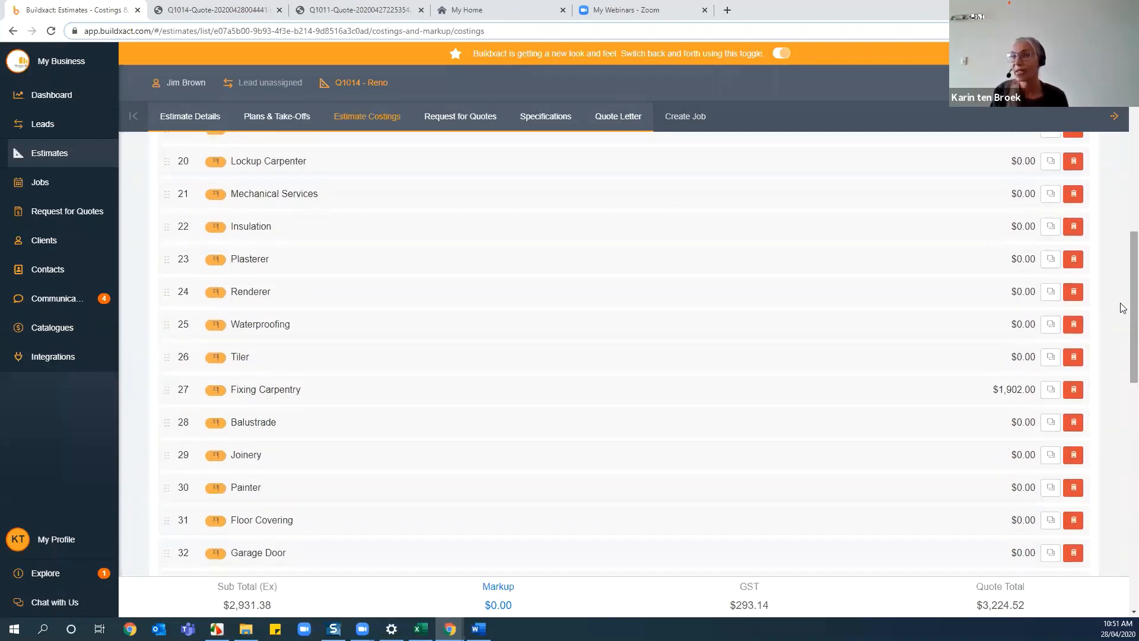
pyautogui.click(271, 392)
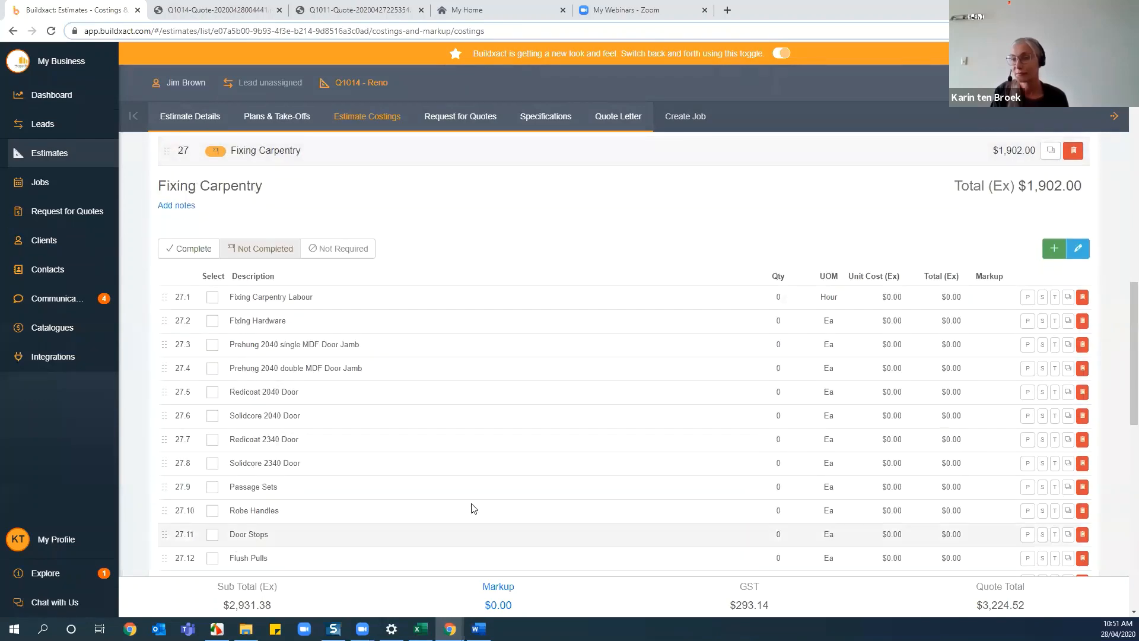
pyautogui.scroll(-4, 319, 455)
pyautogui.scroll(-2, 319, 455)
pyautogui.click(212, 380)
pyautogui.click(212, 404)
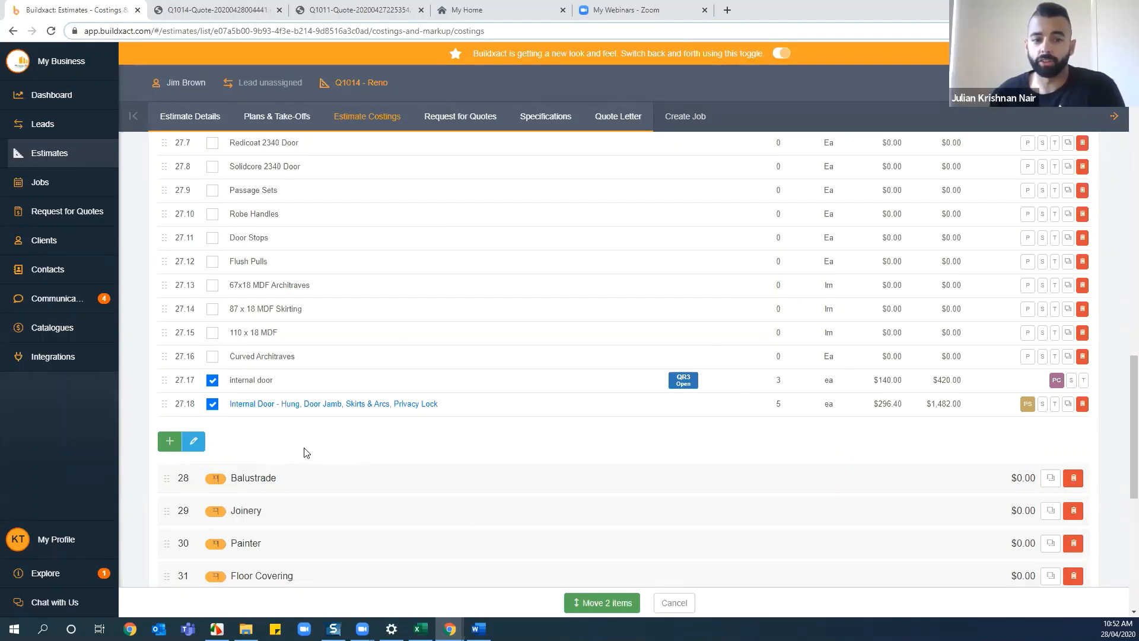
pyautogui.click(213, 380)
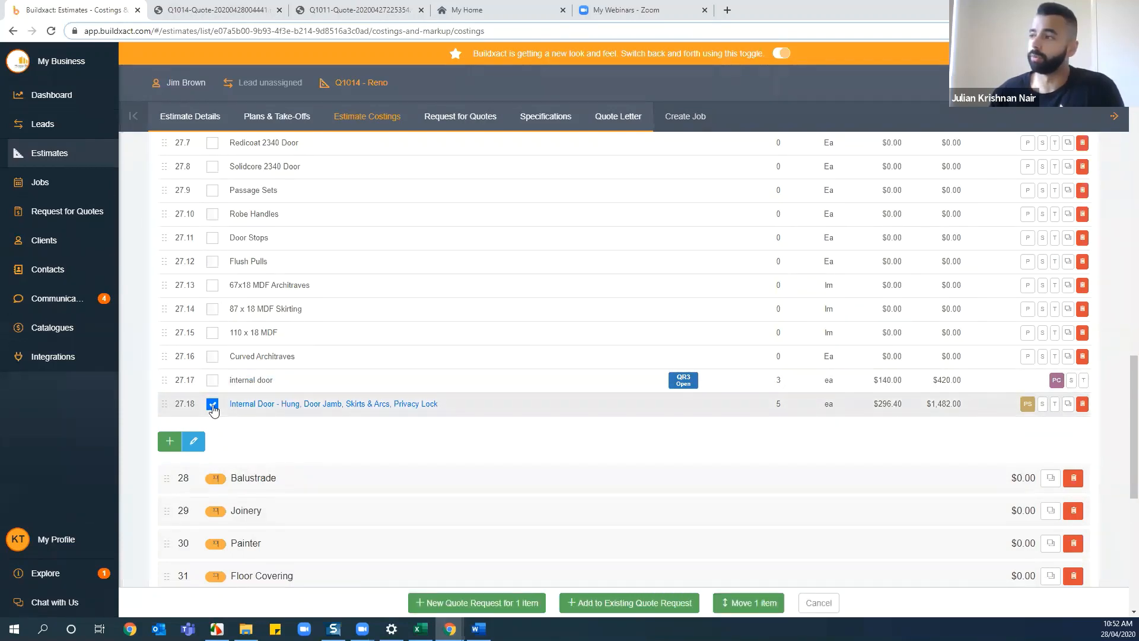
pyautogui.click(212, 404)
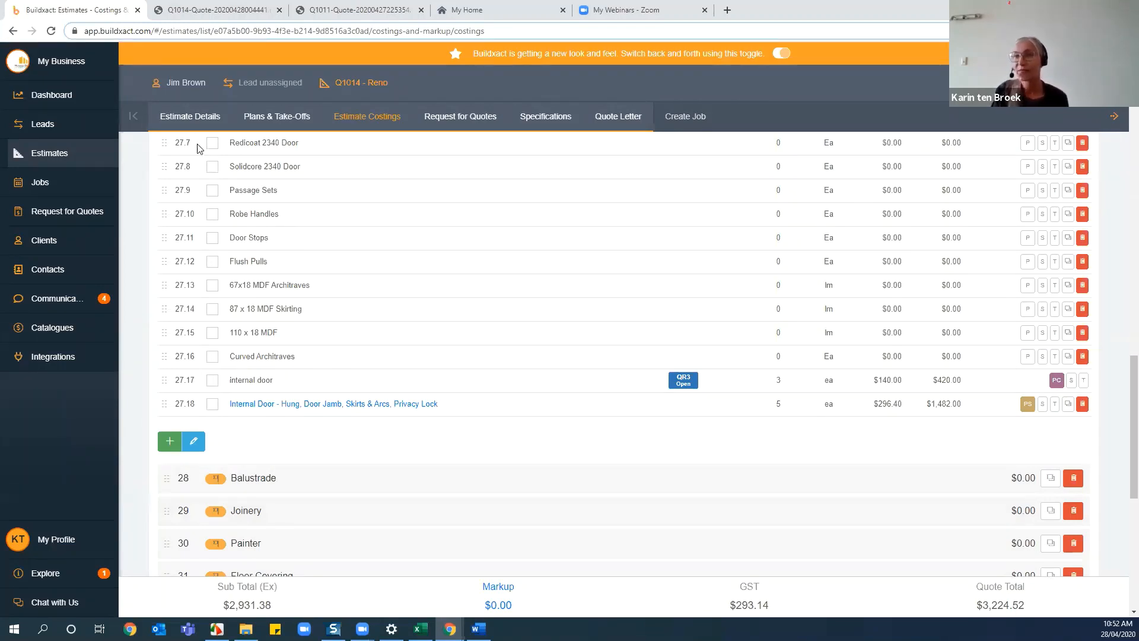
# Step: View the document upload area in the estimate details, and display Page 2 of the plans in the take-offs area
pyautogui.click(177, 116)
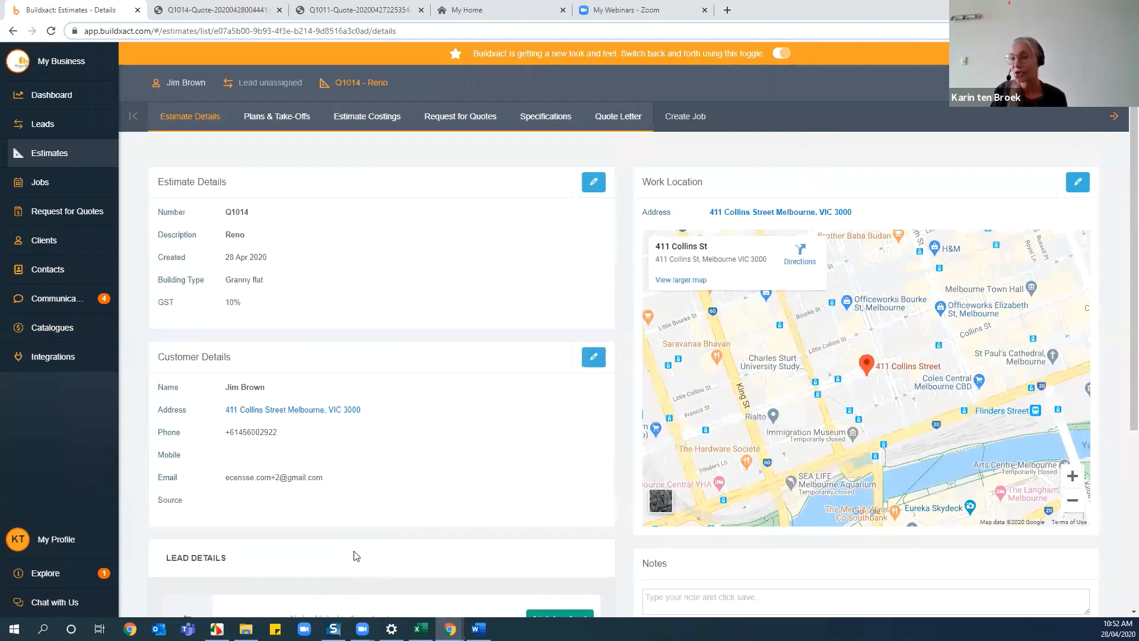
pyautogui.scroll(-5, 356, 549)
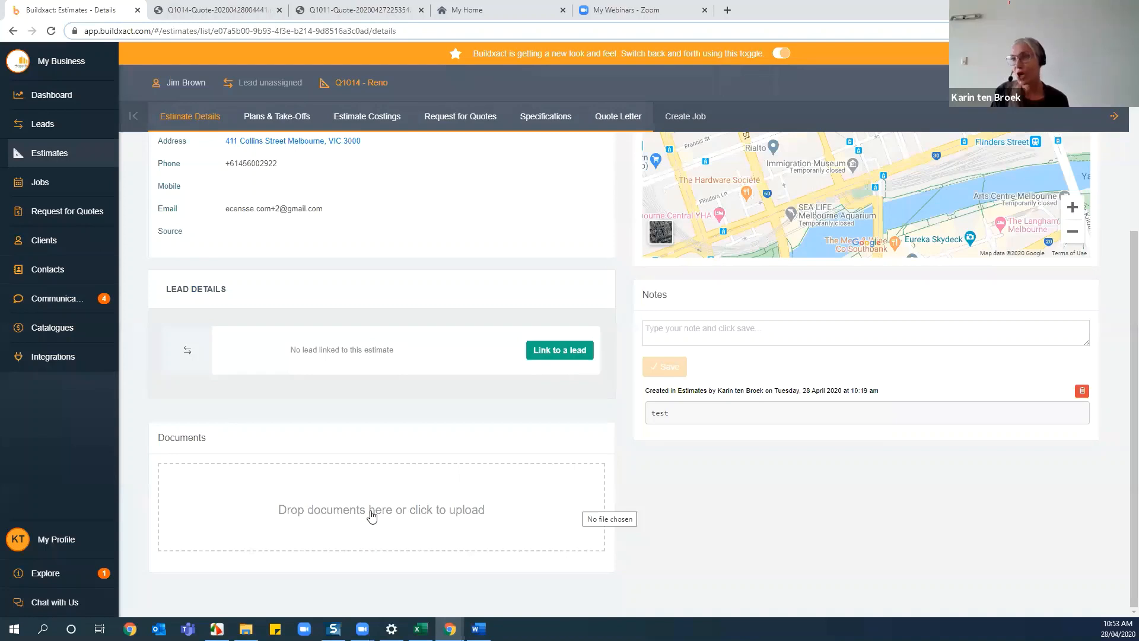
pyautogui.click(284, 119)
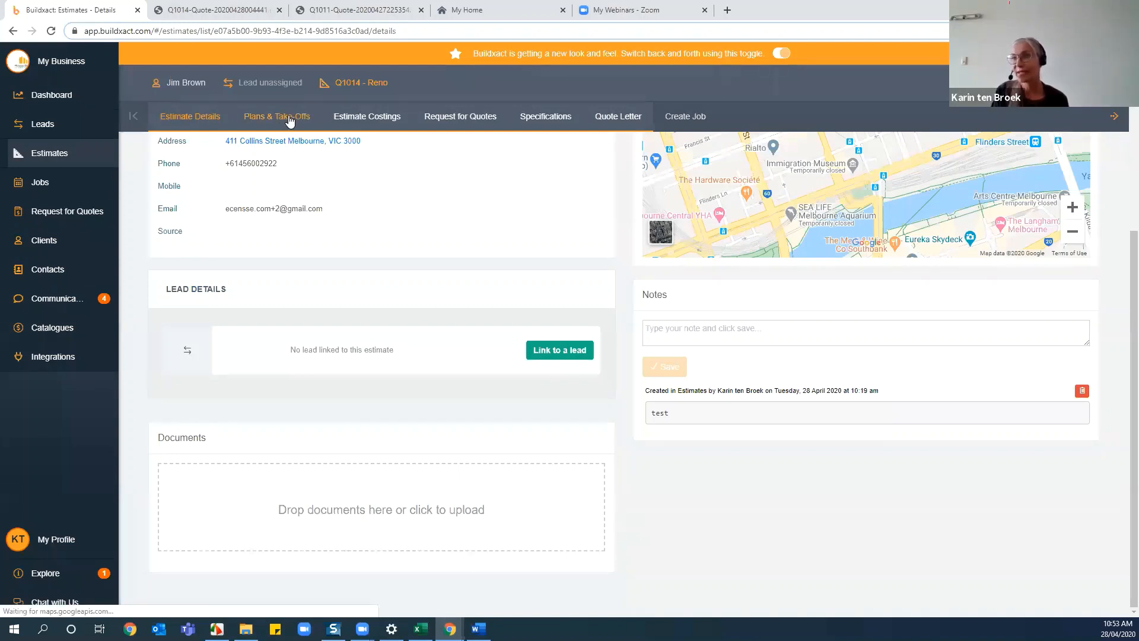
pyautogui.click(610, 223)
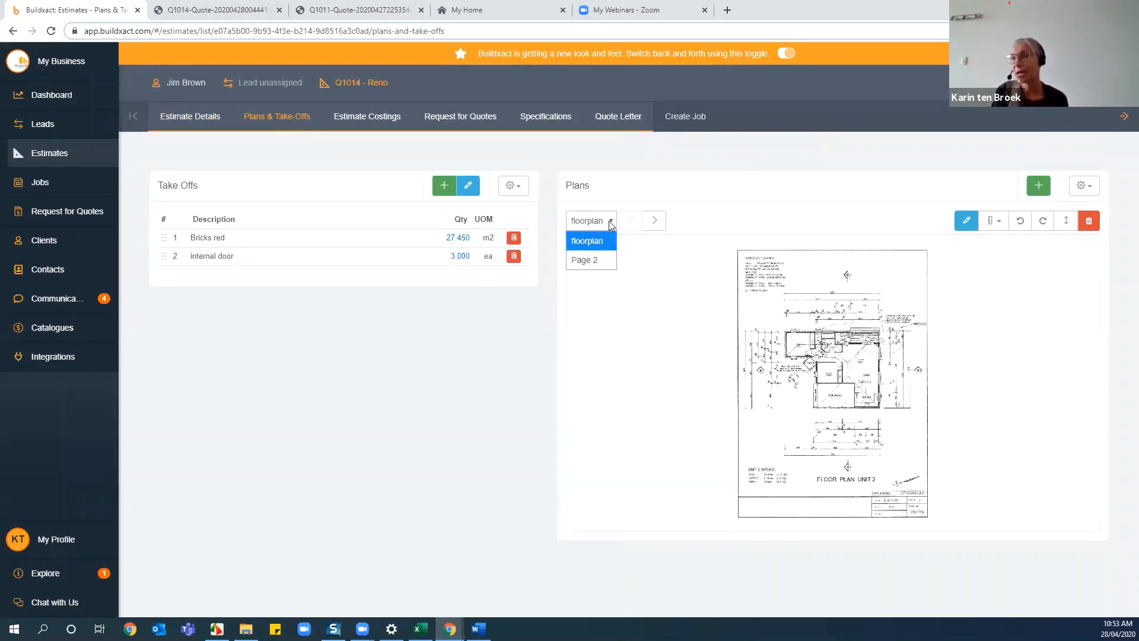
pyautogui.click(603, 265)
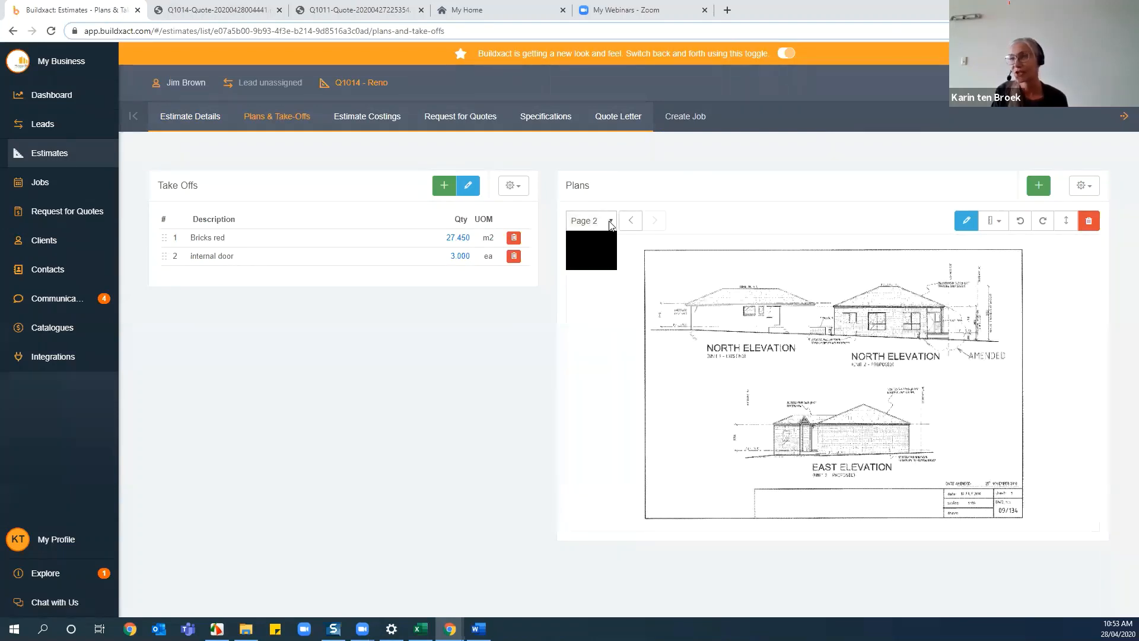
pyautogui.click(576, 320)
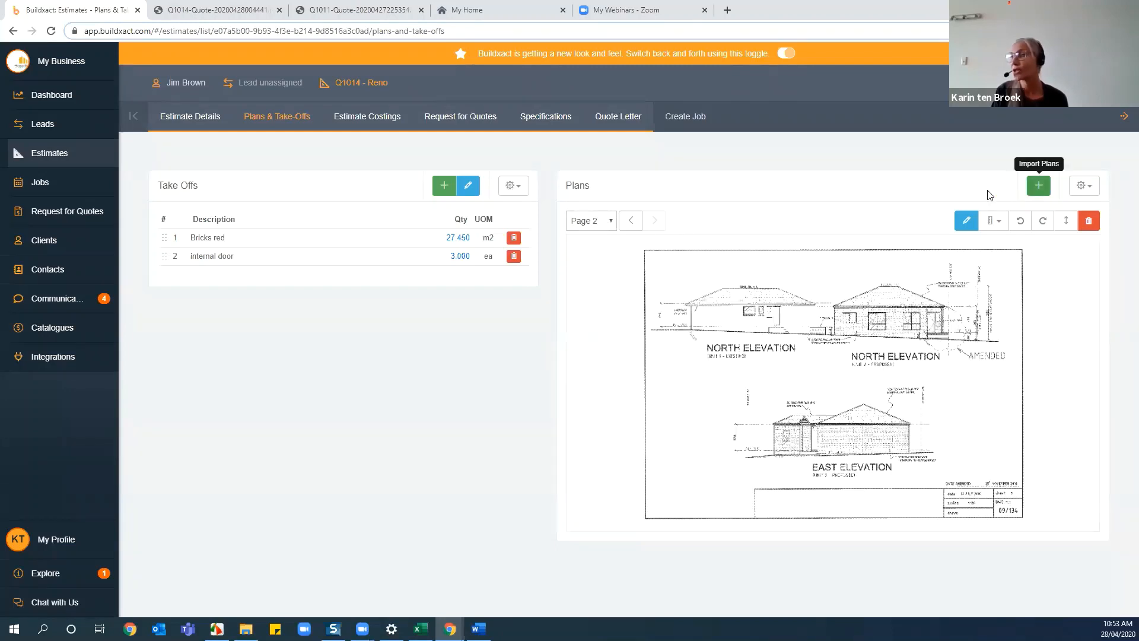
# Step: Import the Plans - DEMO (S) PDF into the estimate's plans and decline scaling them now
pyautogui.click(1038, 185)
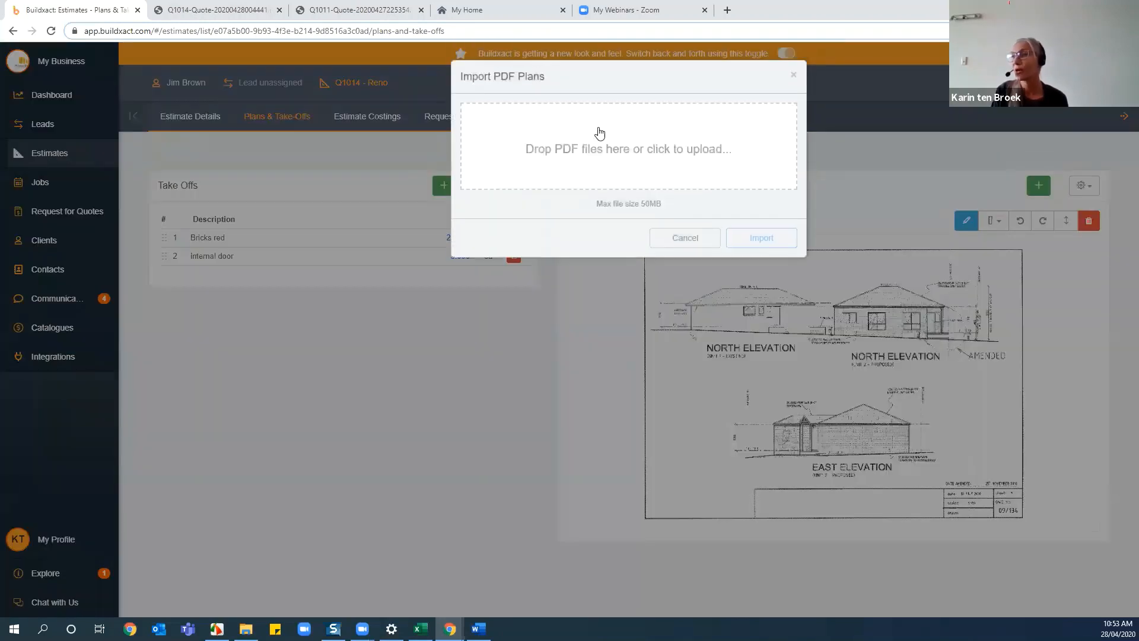
pyautogui.click(633, 158)
pyautogui.click(161, 84)
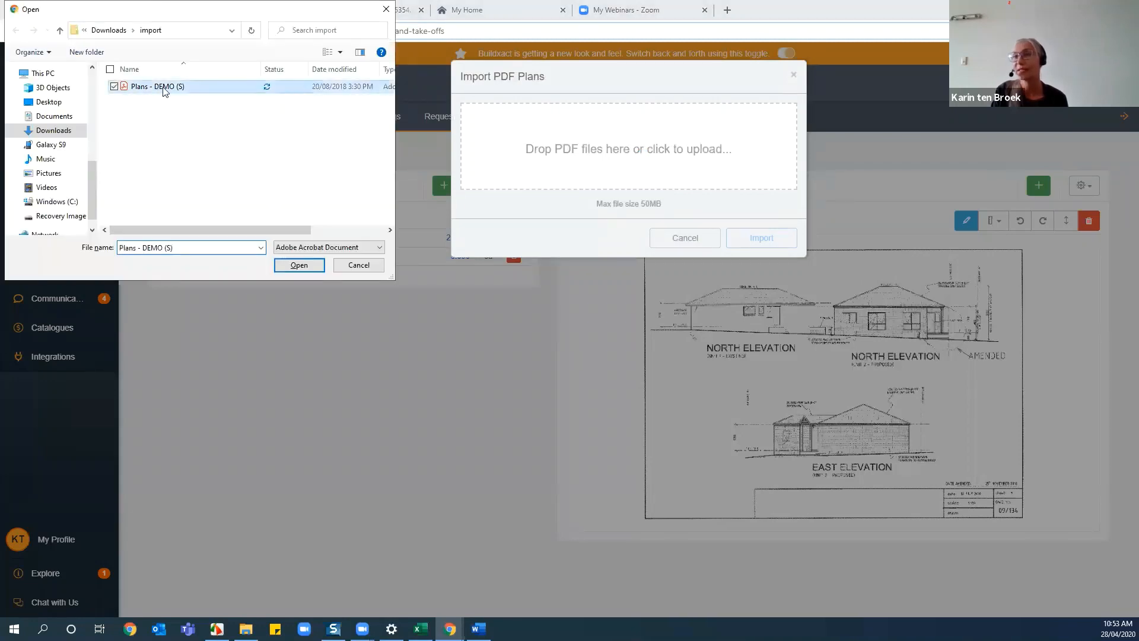
pyautogui.click(301, 262)
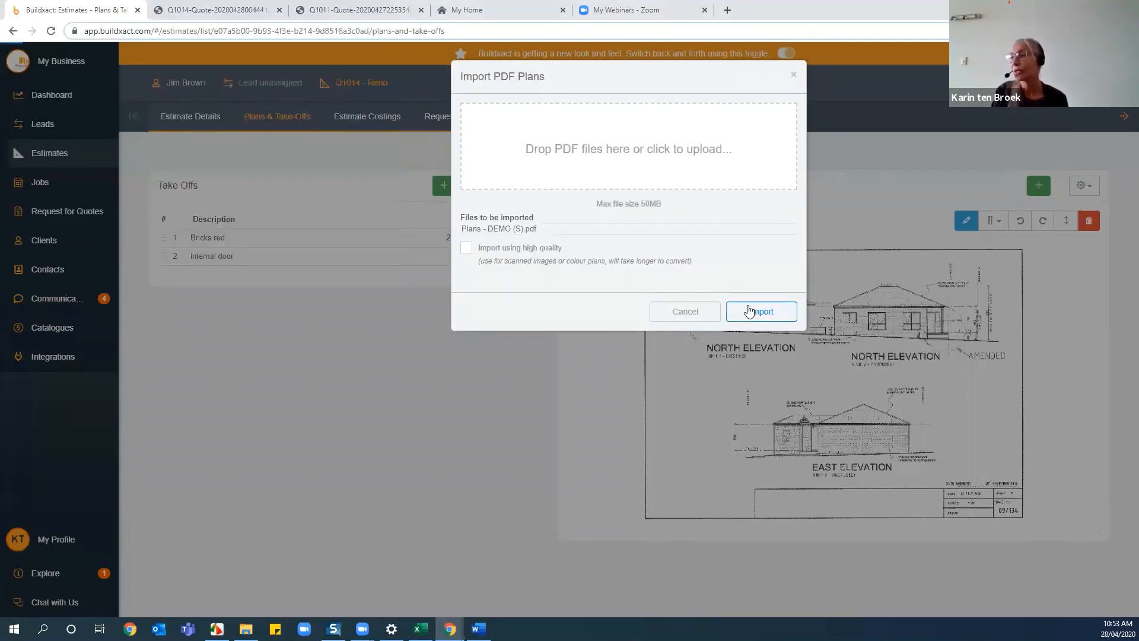
pyautogui.click(760, 311)
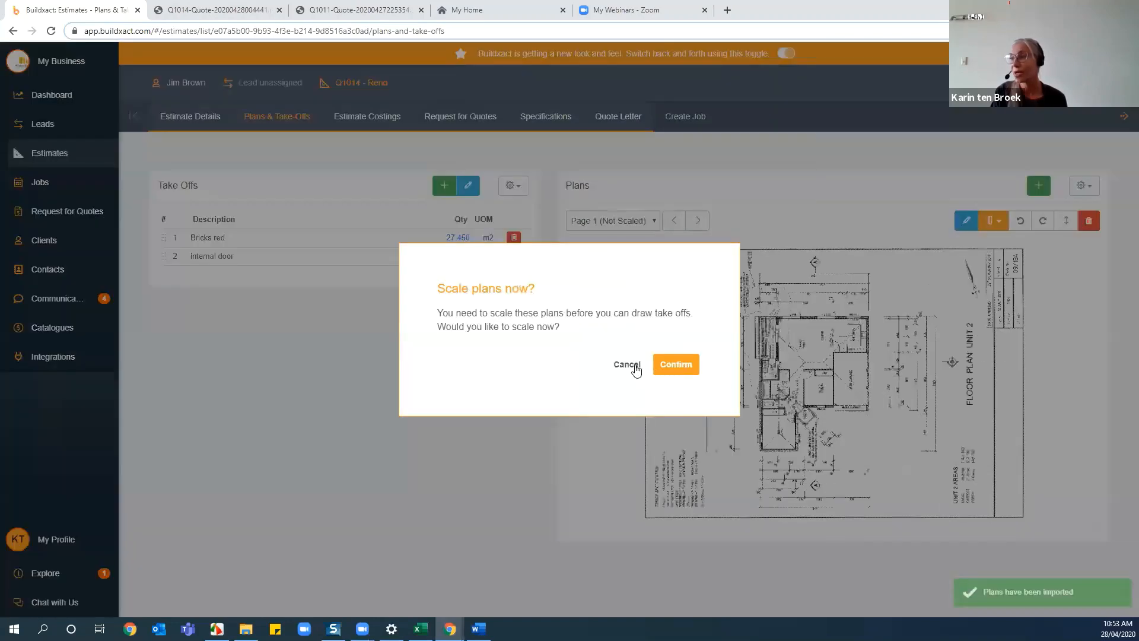
pyautogui.click(629, 364)
# Step: Delete the unscaled Page 1 from the imported plans and confirm the deletion
pyautogui.click(649, 223)
pyautogui.click(614, 278)
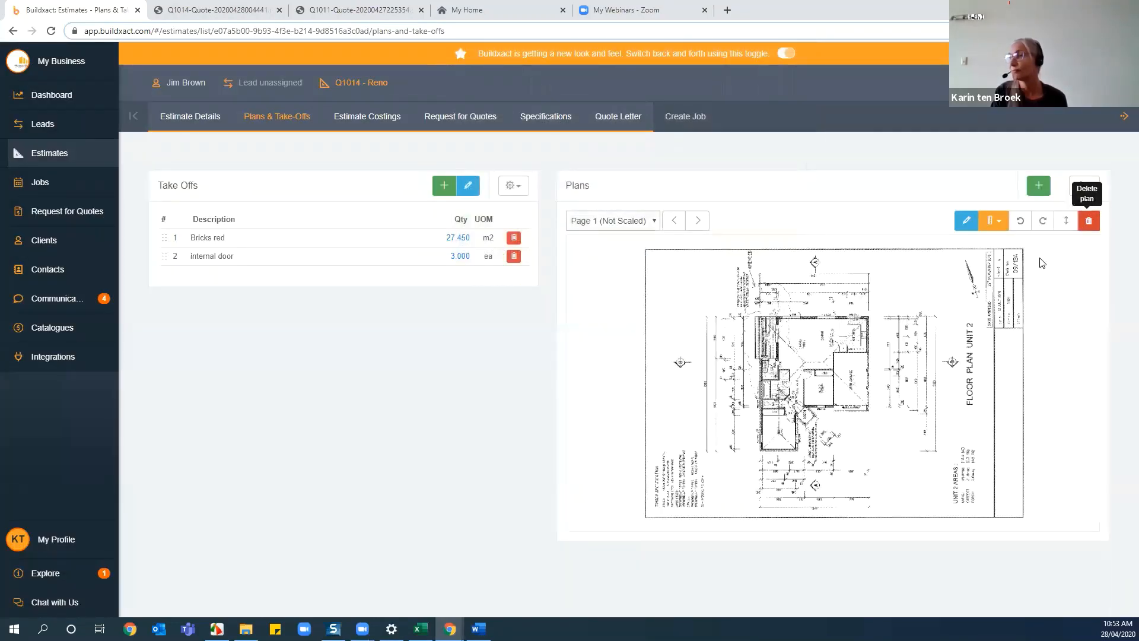
pyautogui.click(1088, 220)
pyautogui.click(674, 358)
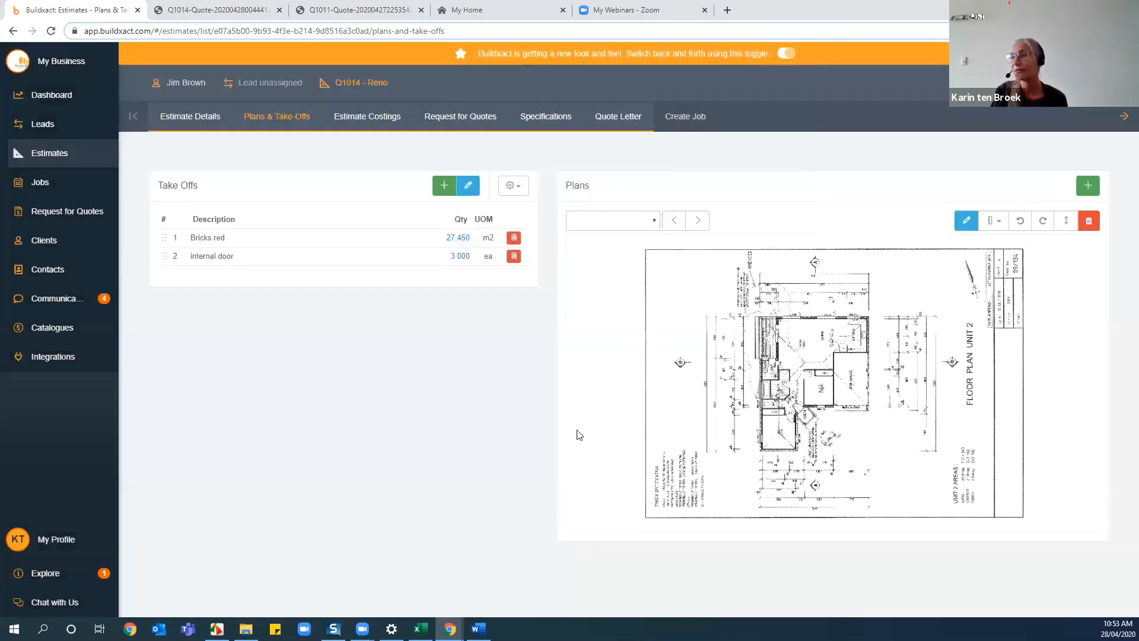
# Step: Review the remaining plan pages and view the available actions for all plans, including Delete all
pyautogui.click(653, 221)
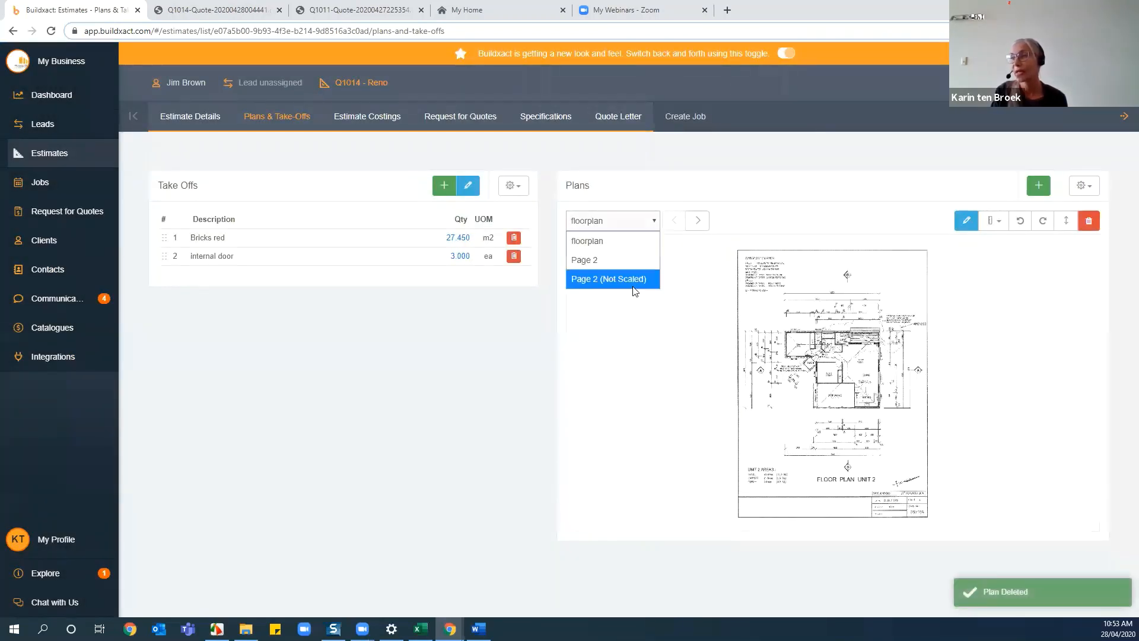
pyautogui.click(751, 193)
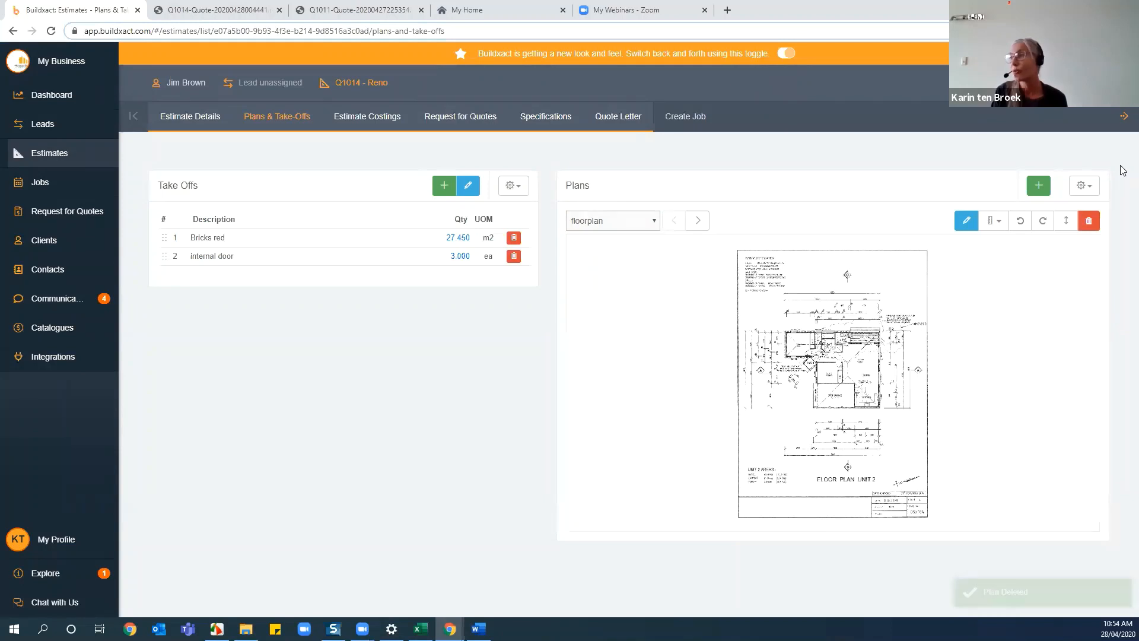
pyautogui.click(1088, 187)
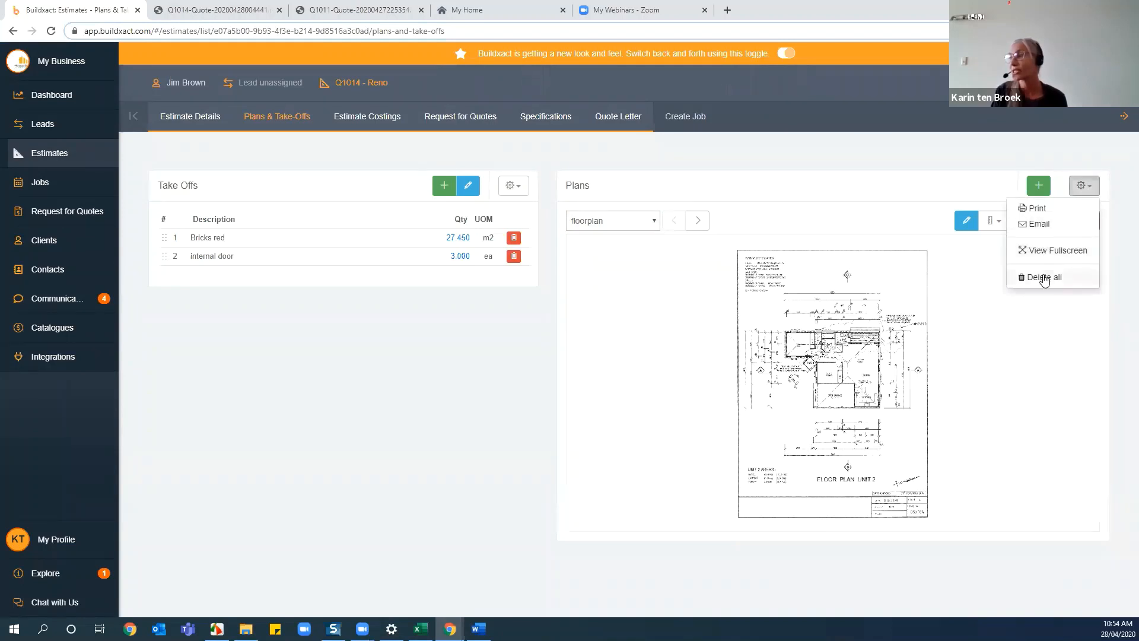
pyautogui.click(608, 372)
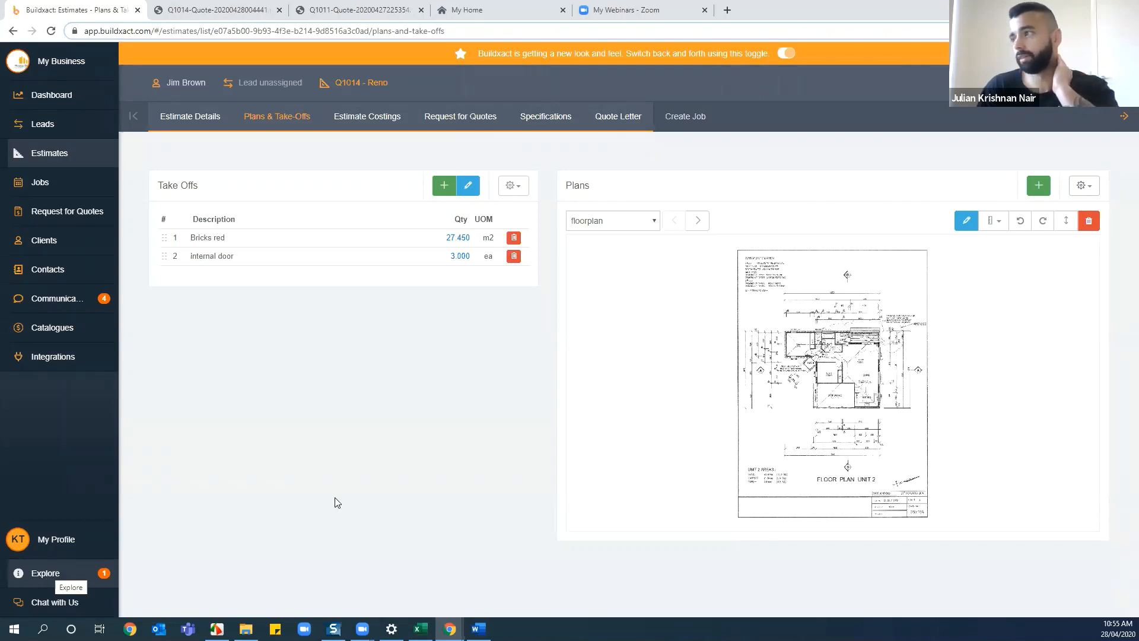
# Step: Examine the rescale, scale all and copy scale options for the scaled Page 2 and the floorplan
pyautogui.click(655, 222)
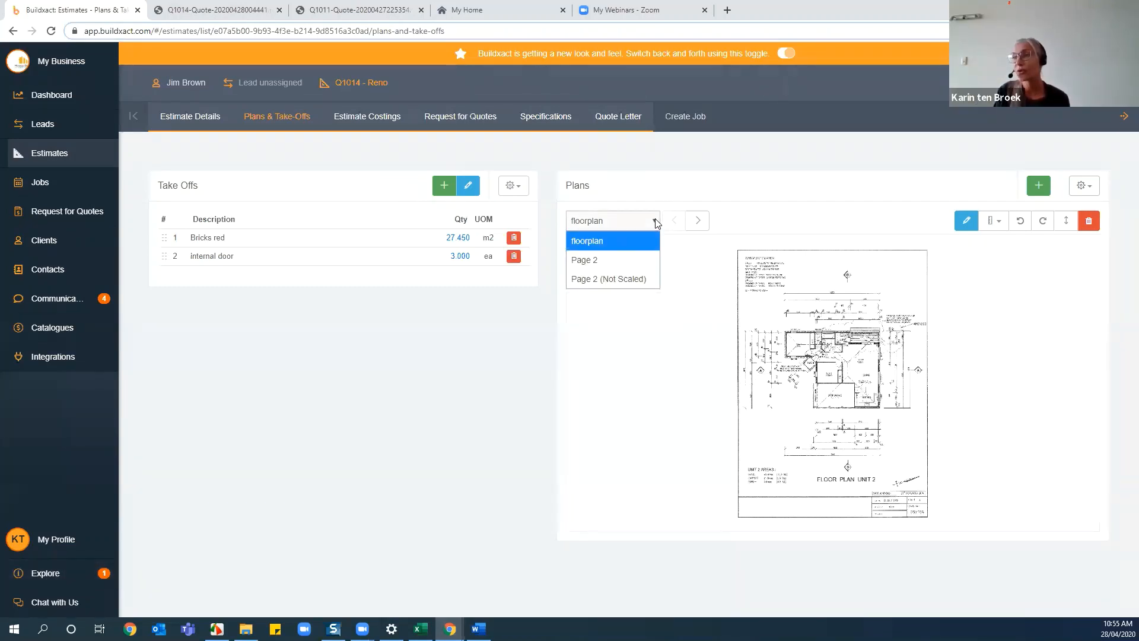
pyautogui.click(614, 261)
pyautogui.click(993, 221)
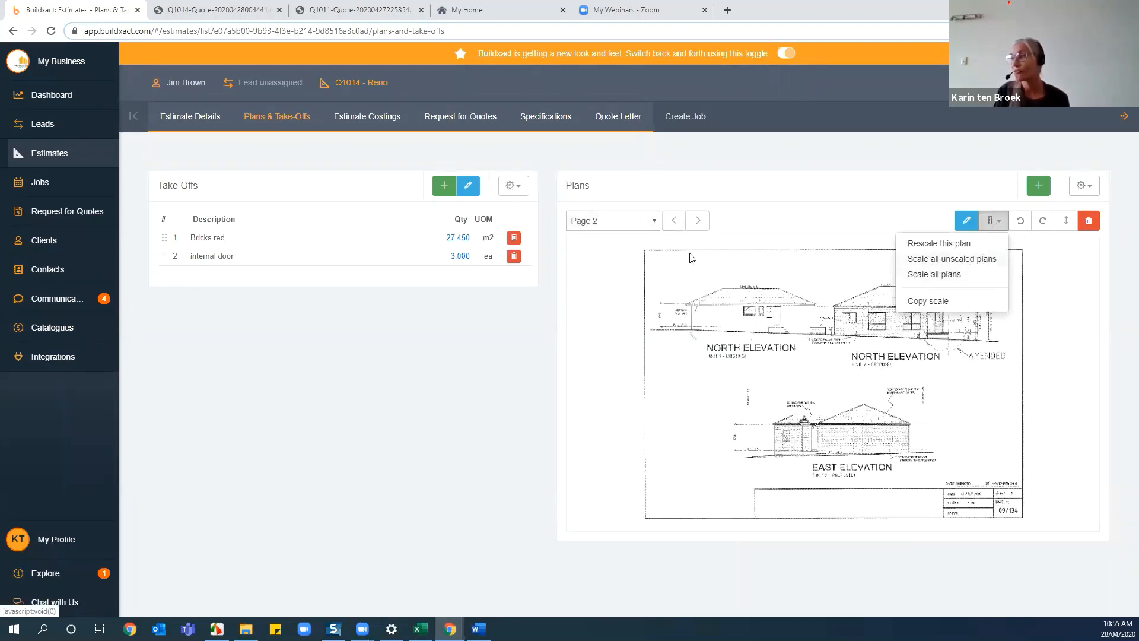
pyautogui.click(641, 232)
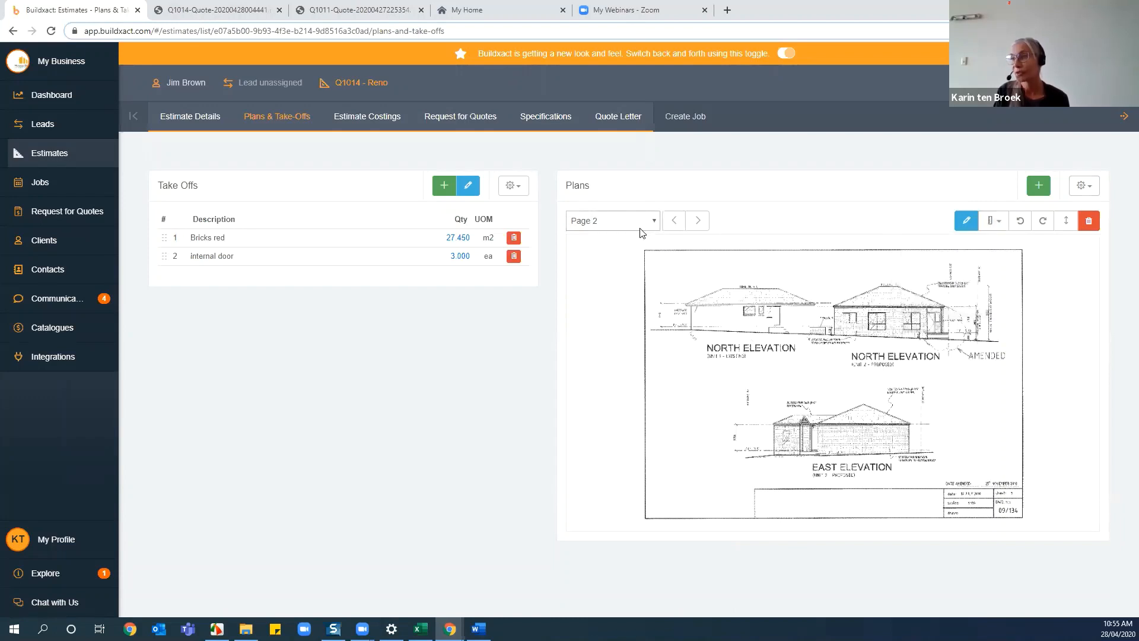
pyautogui.click(655, 223)
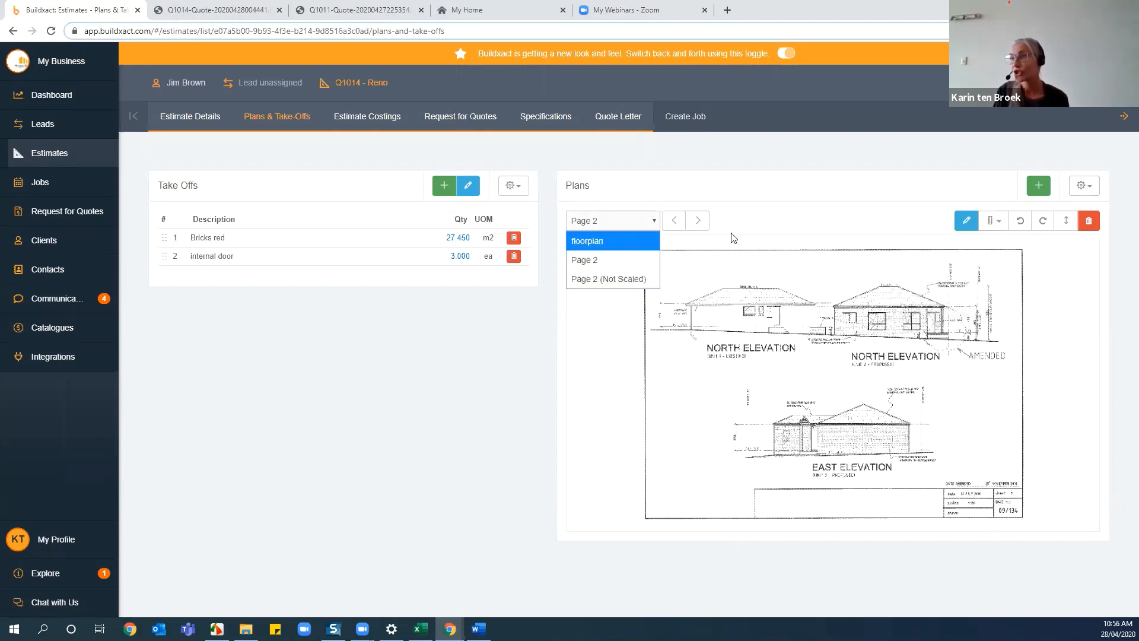
pyautogui.click(626, 234)
pyautogui.click(997, 221)
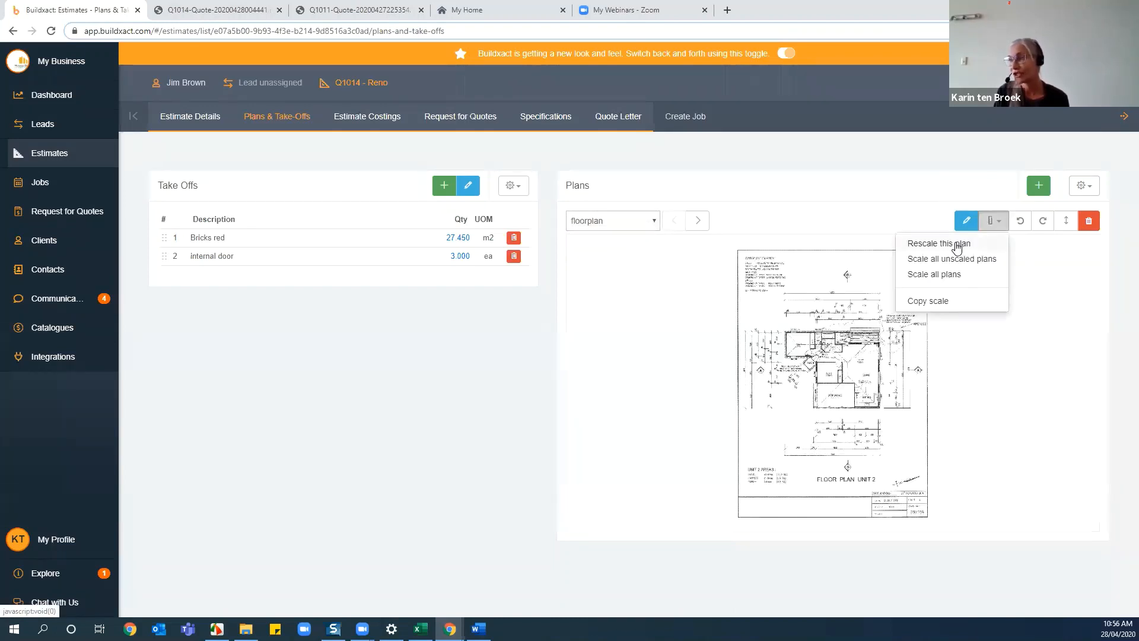
pyautogui.click(655, 328)
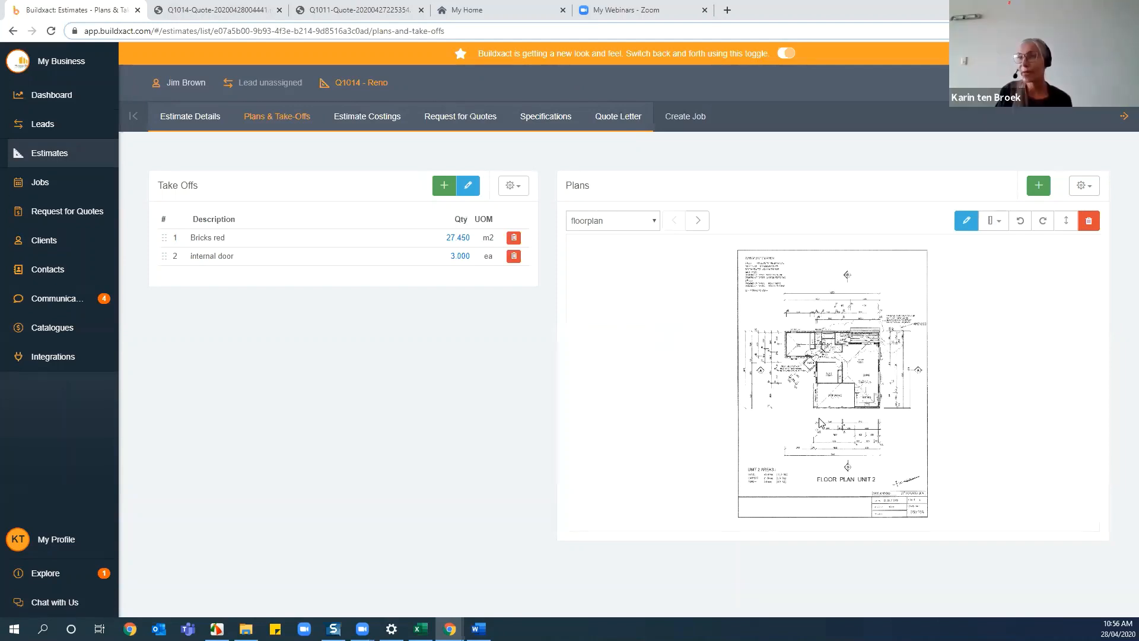
# Step: Move the render item above Bricks red in the Bricklayer section of the estimate's specifications
pyautogui.click(372, 119)
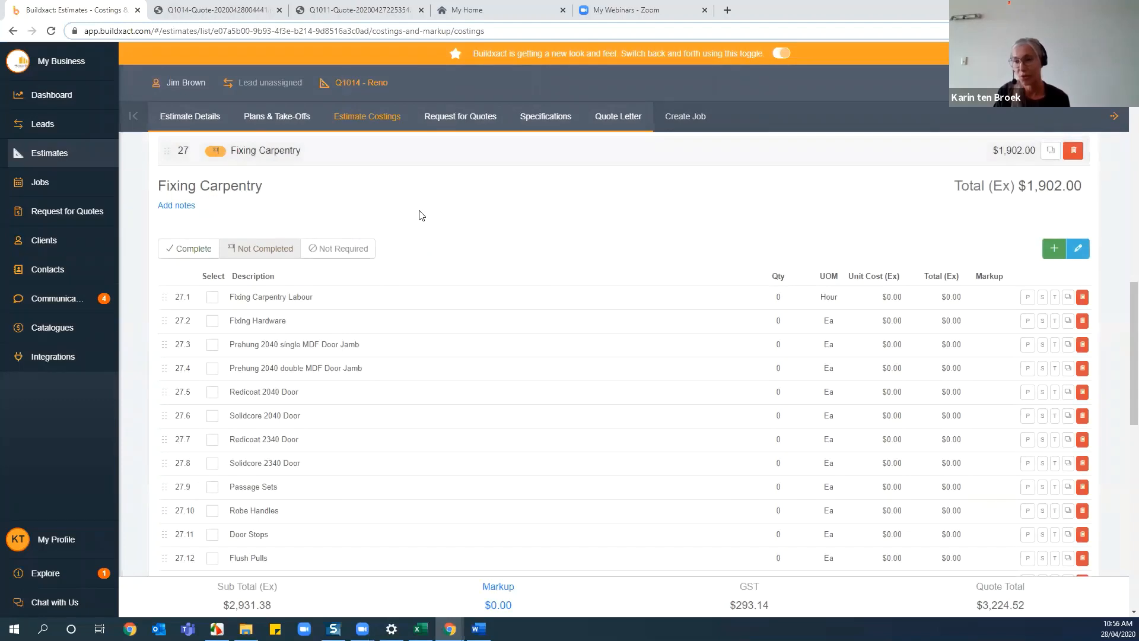
pyautogui.click(541, 116)
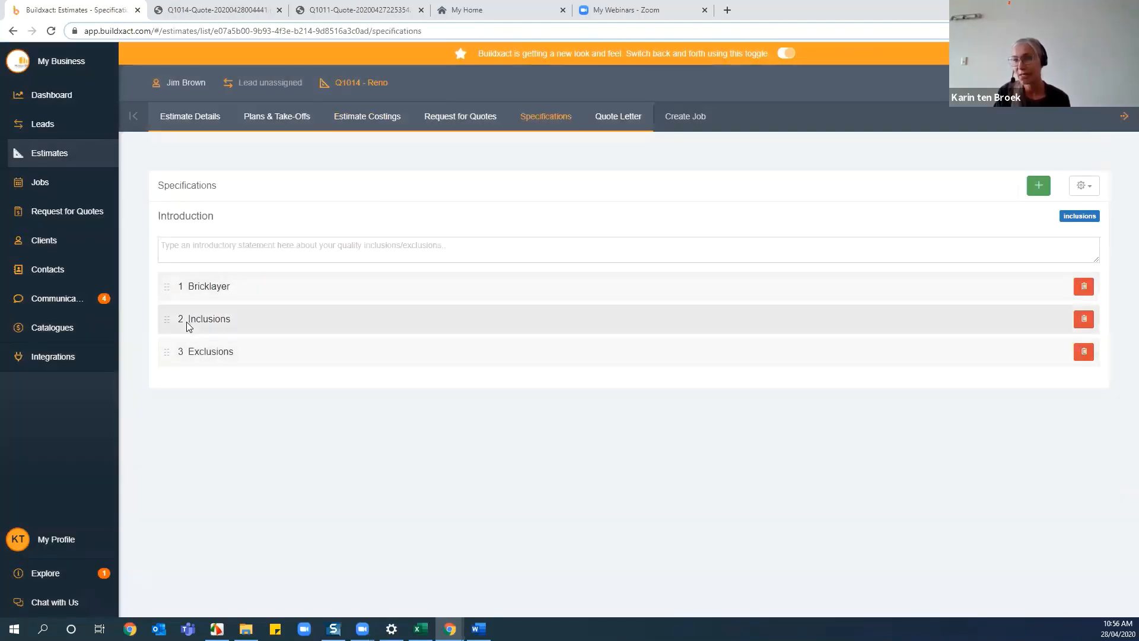
pyautogui.click(187, 322)
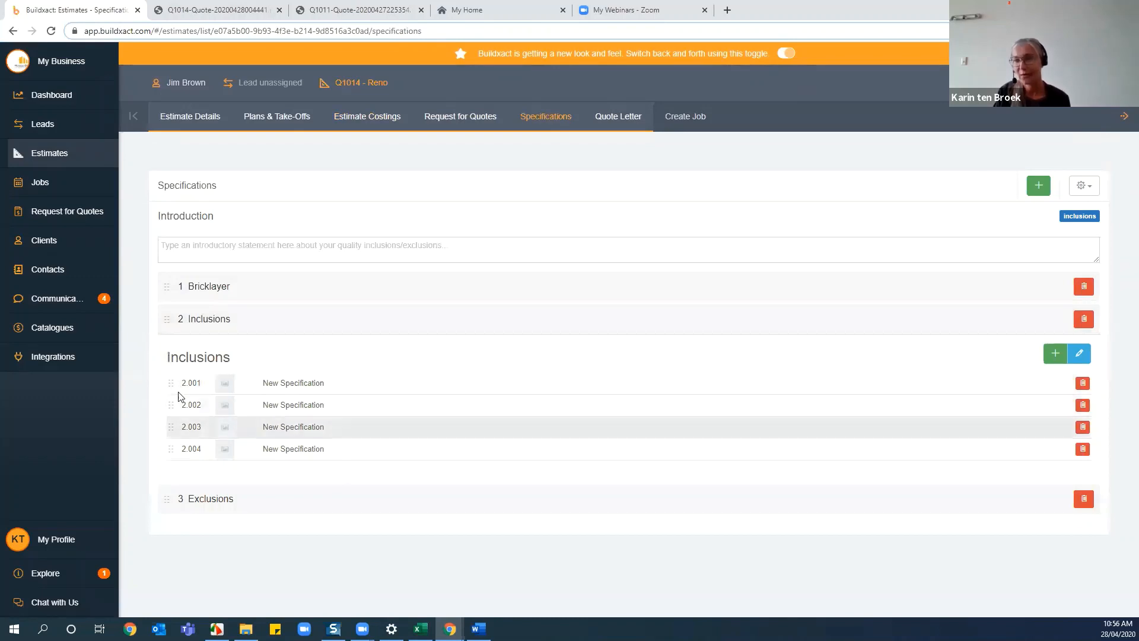
pyautogui.click(203, 285)
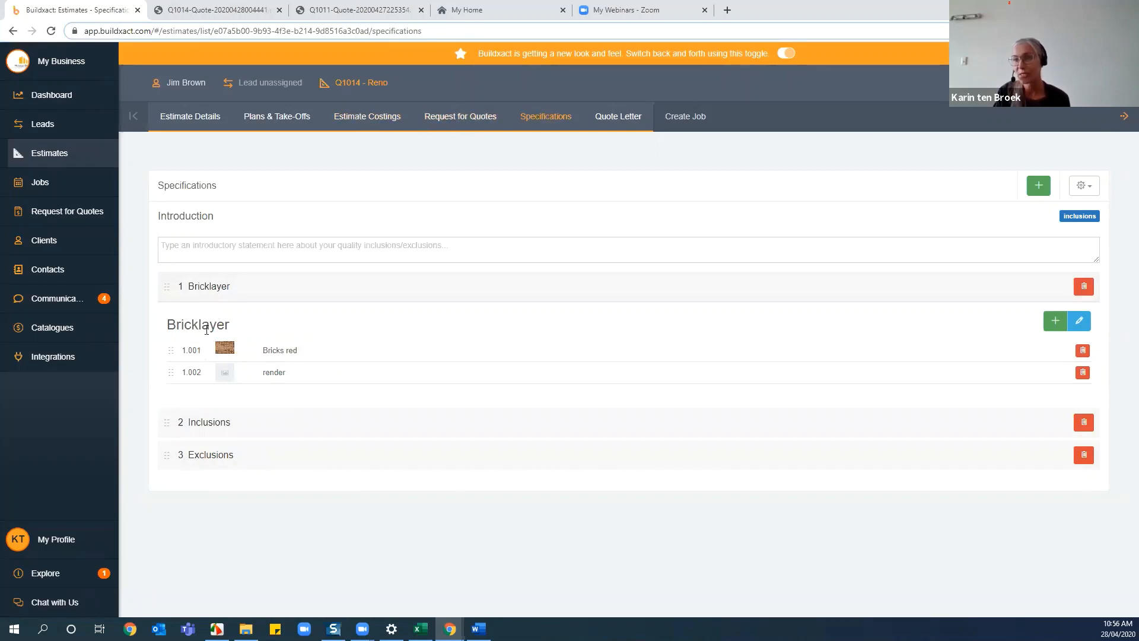
pyautogui.moveTo(170, 371); pyautogui.dragTo(172, 351)
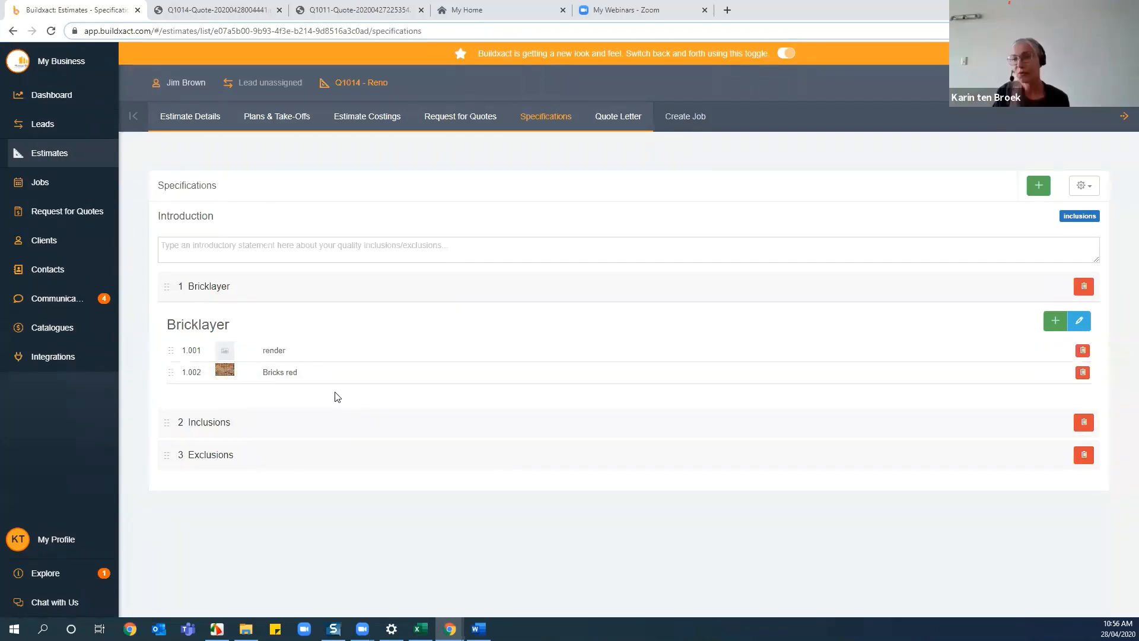
pyautogui.click(1082, 186)
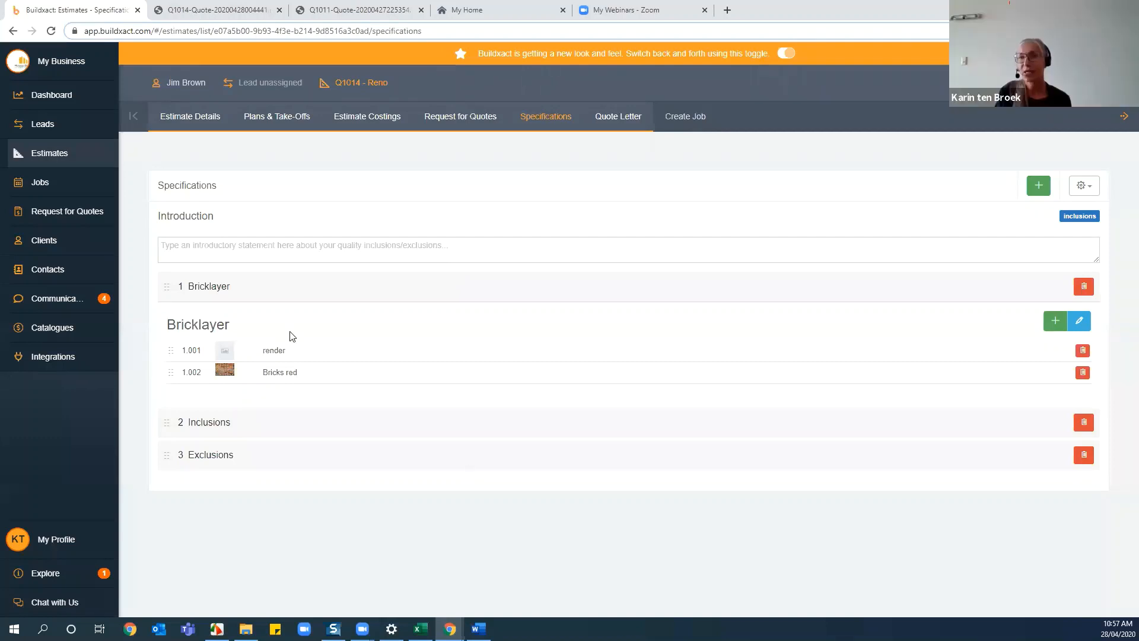
# Step: View the recipient details of quote request QR 3 in the overall list of quote requests
pyautogui.click(79, 213)
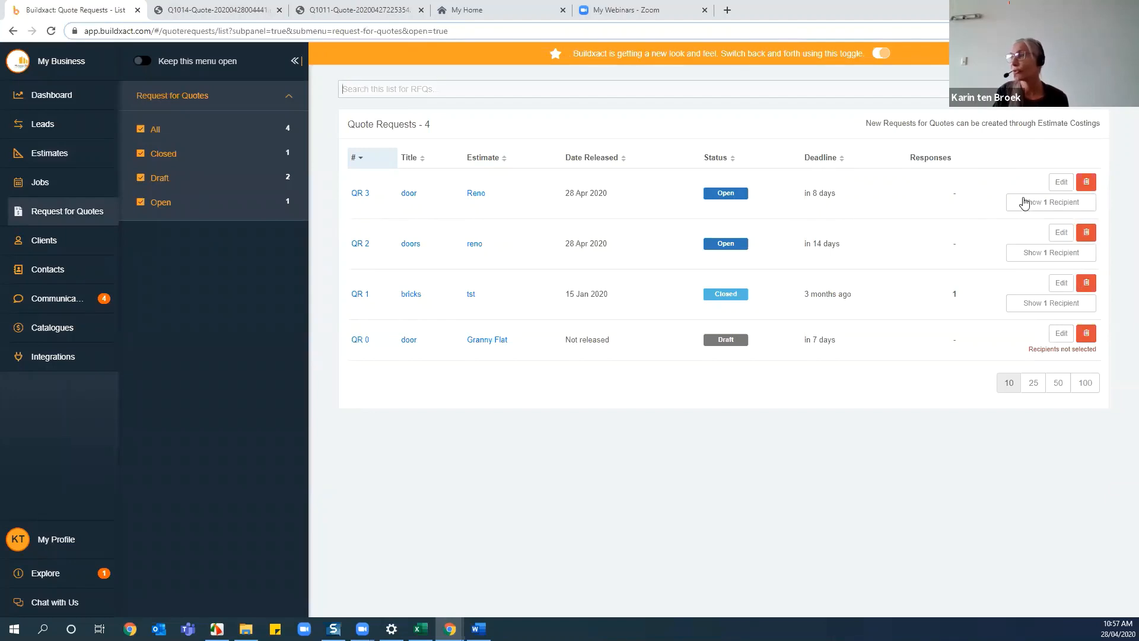
pyautogui.click(1046, 203)
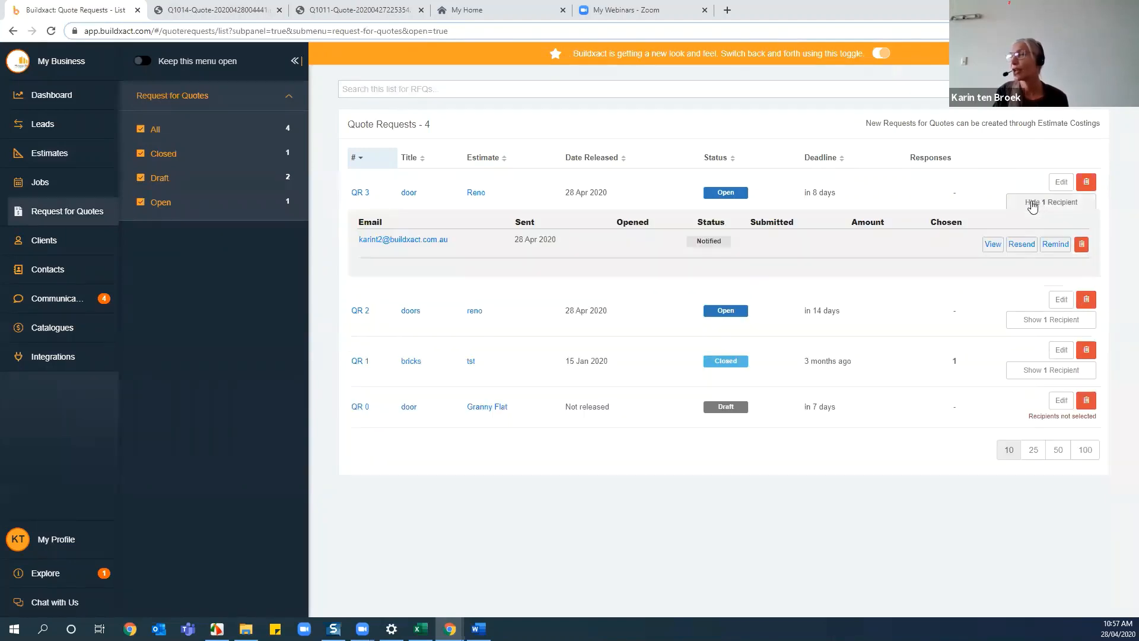
# Step: View the supplier details and costings in the QR 3 recipient's quote and close it without saving
pyautogui.click(994, 249)
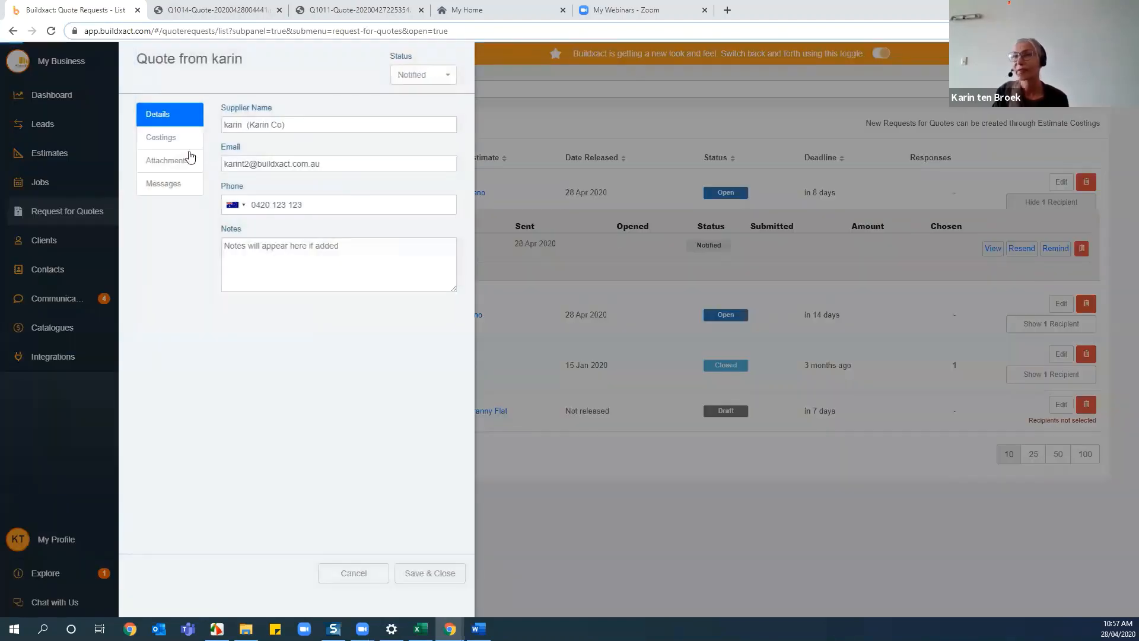
pyautogui.click(164, 139)
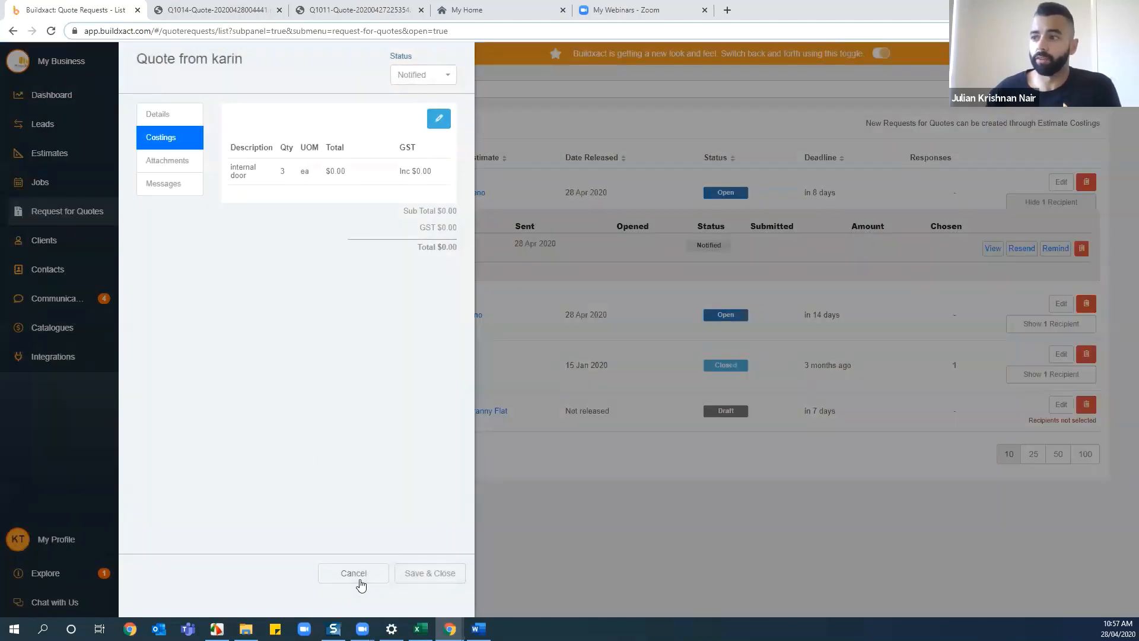
pyautogui.click(354, 573)
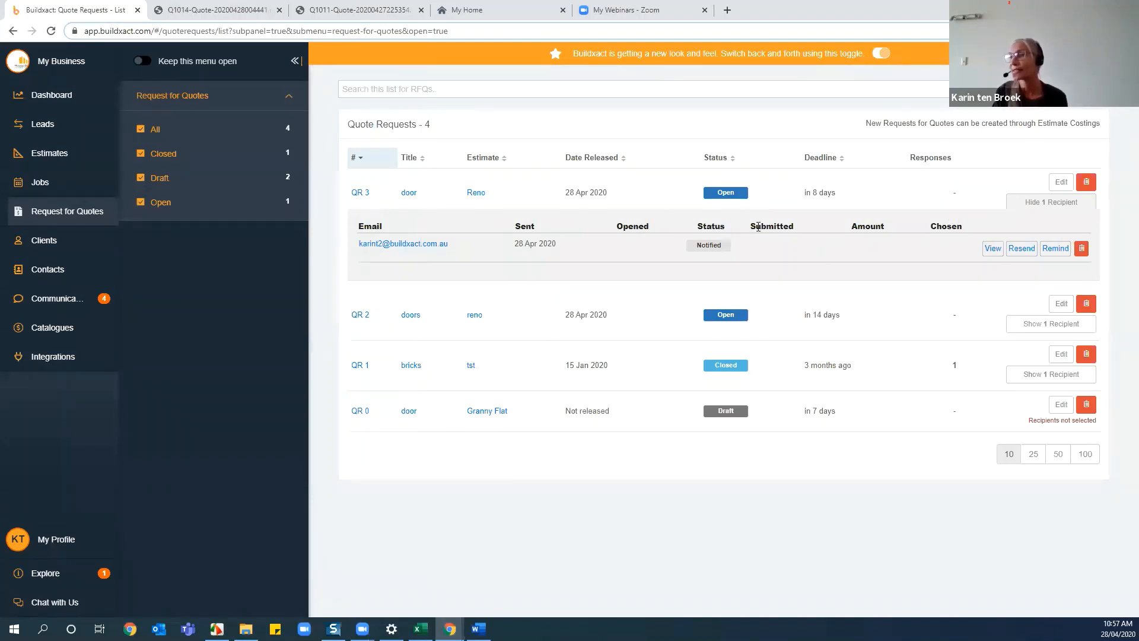
# Step: Examine the set-up pages of quote requests QR 3 and QR 2, closing each without saving
pyautogui.click(361, 197)
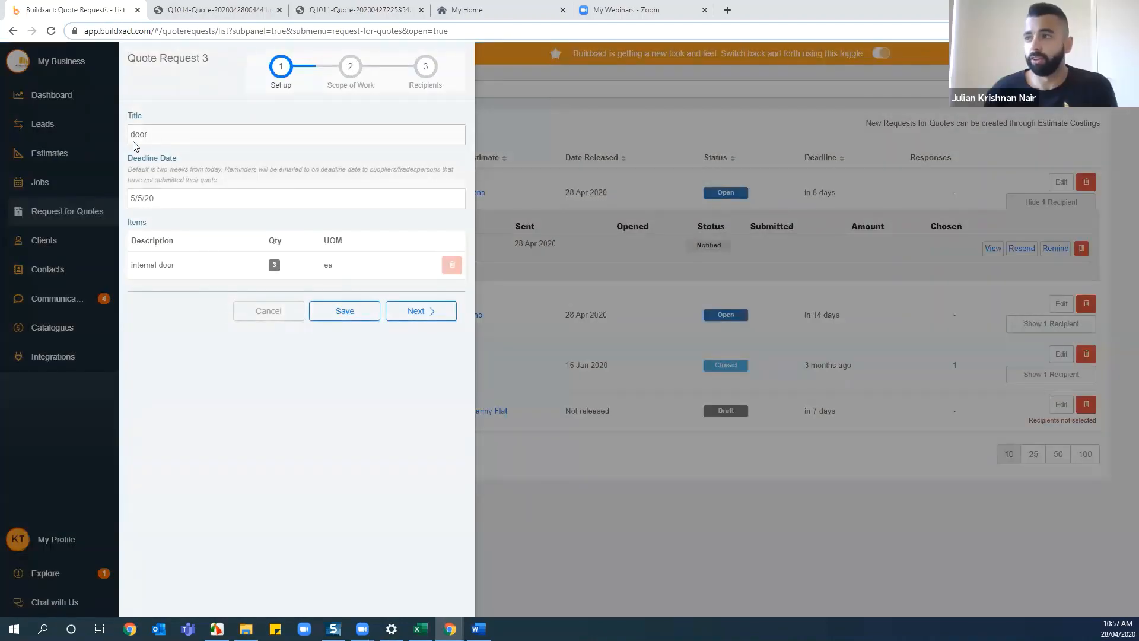
pyautogui.click(250, 315)
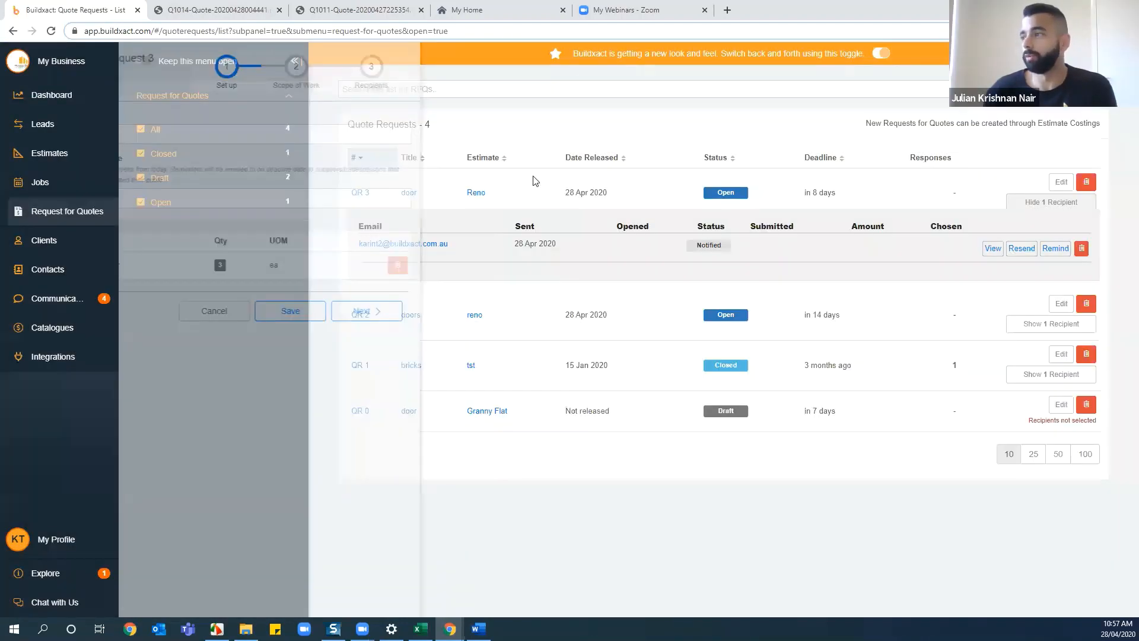
pyautogui.click(365, 316)
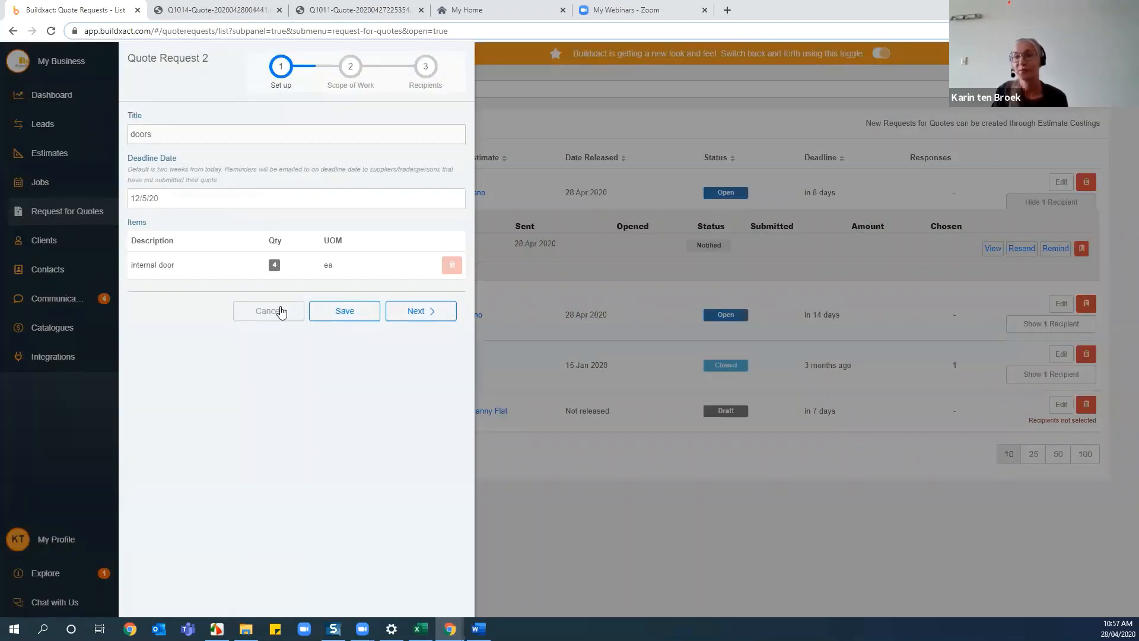
pyautogui.click(293, 312)
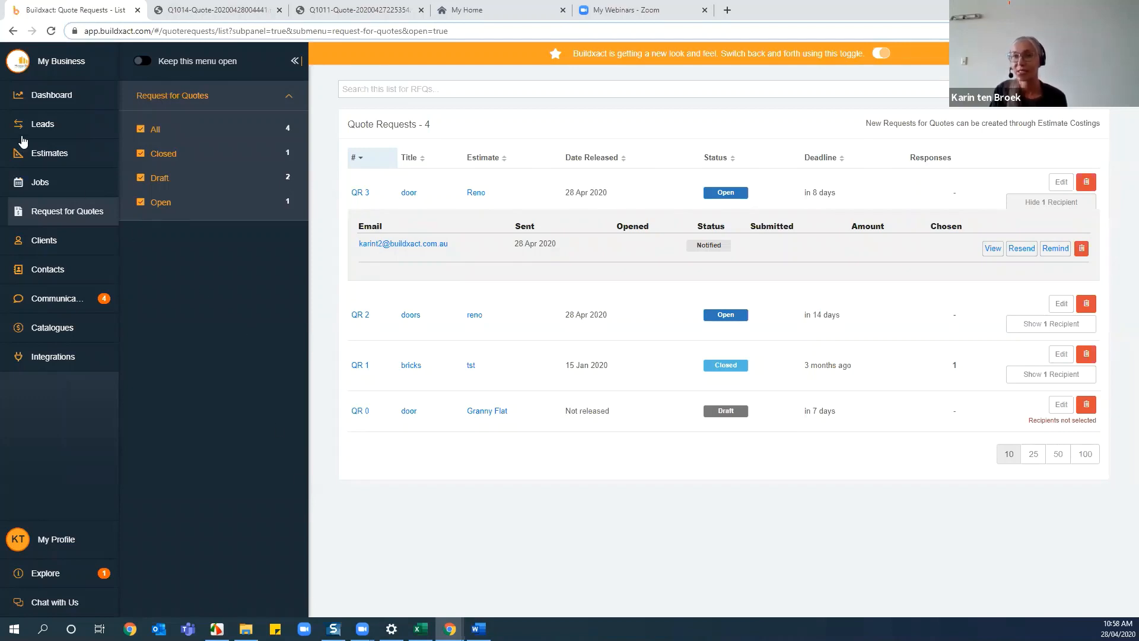
# Step: Open the Reno estimate template Q1014 and review the quote body text of its quote letter
pyautogui.click(38, 126)
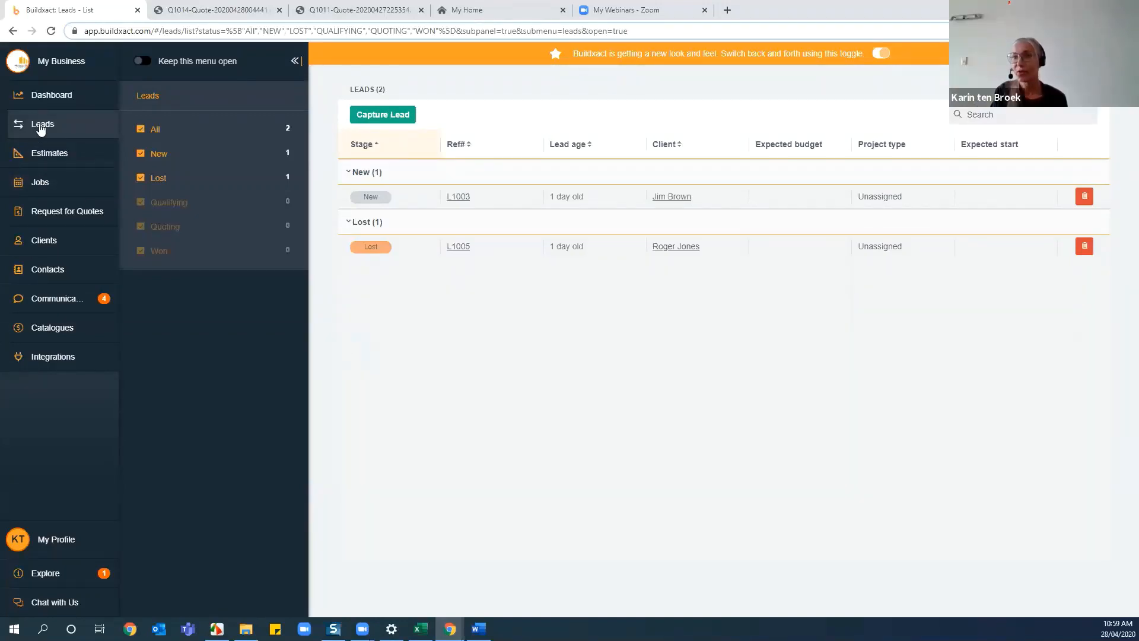
pyautogui.click(38, 153)
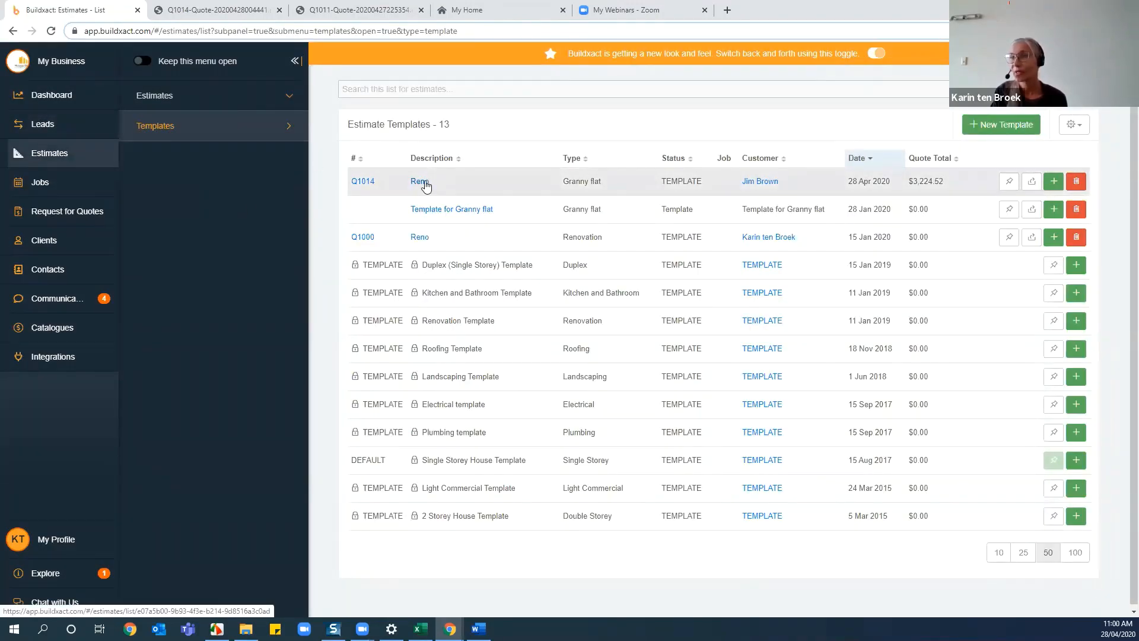
pyautogui.click(422, 182)
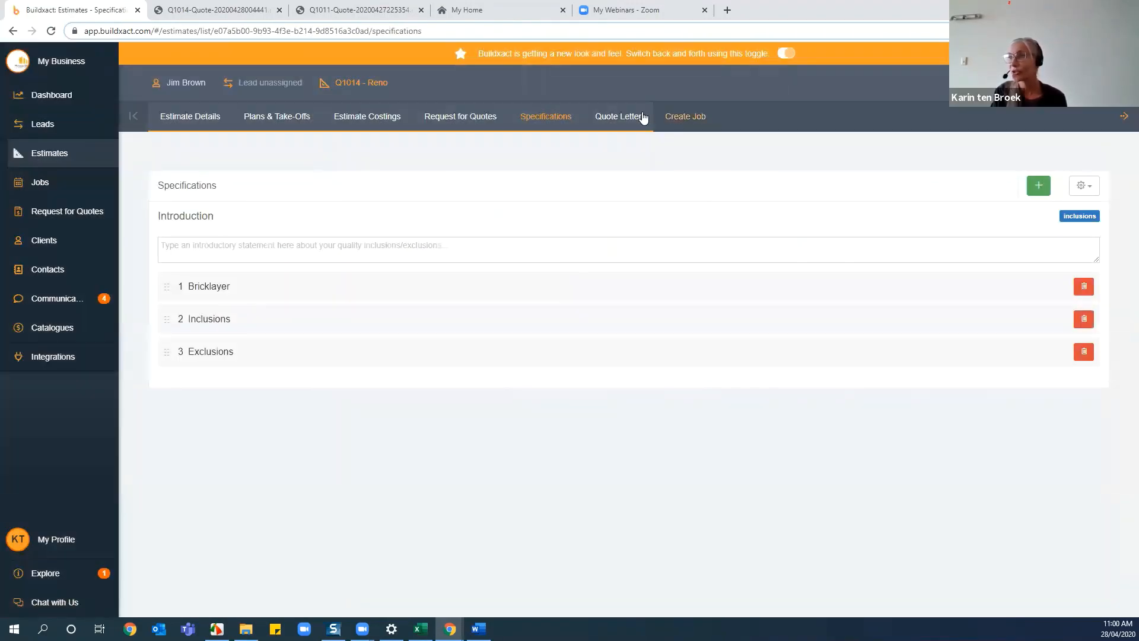
pyautogui.click(627, 120)
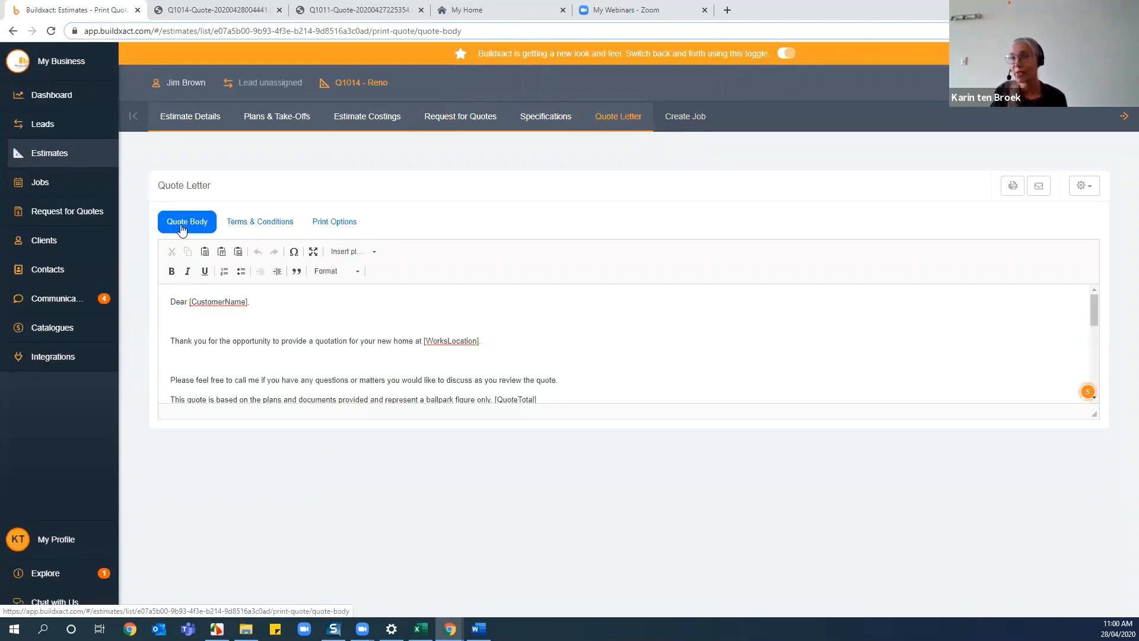
pyautogui.scroll(-4, 185, 344)
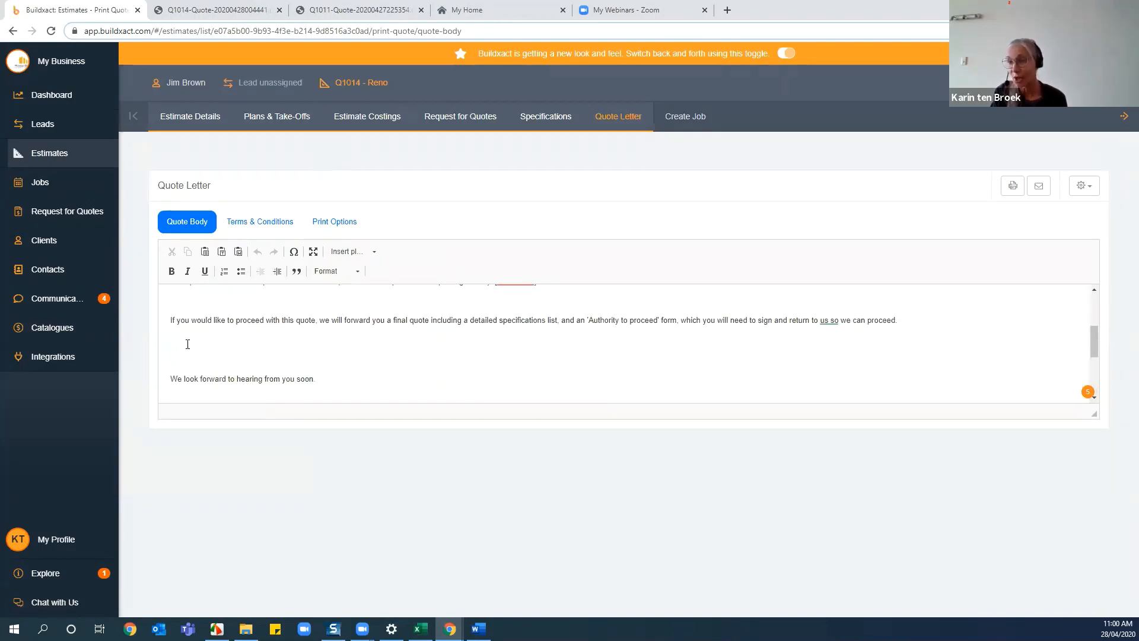
pyautogui.scroll(-2, 187, 344)
pyautogui.scroll(5, 187, 344)
pyautogui.scroll(3, 187, 344)
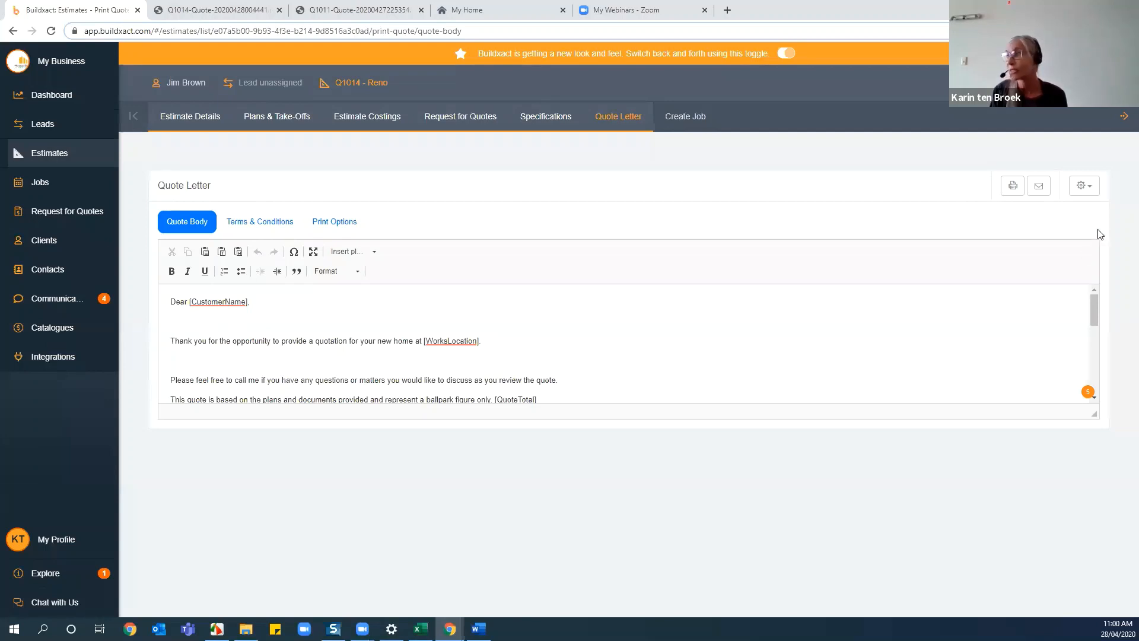
# Step: Save the quote body as a preset named reno and apply that preset to the quote letter
pyautogui.click(1085, 187)
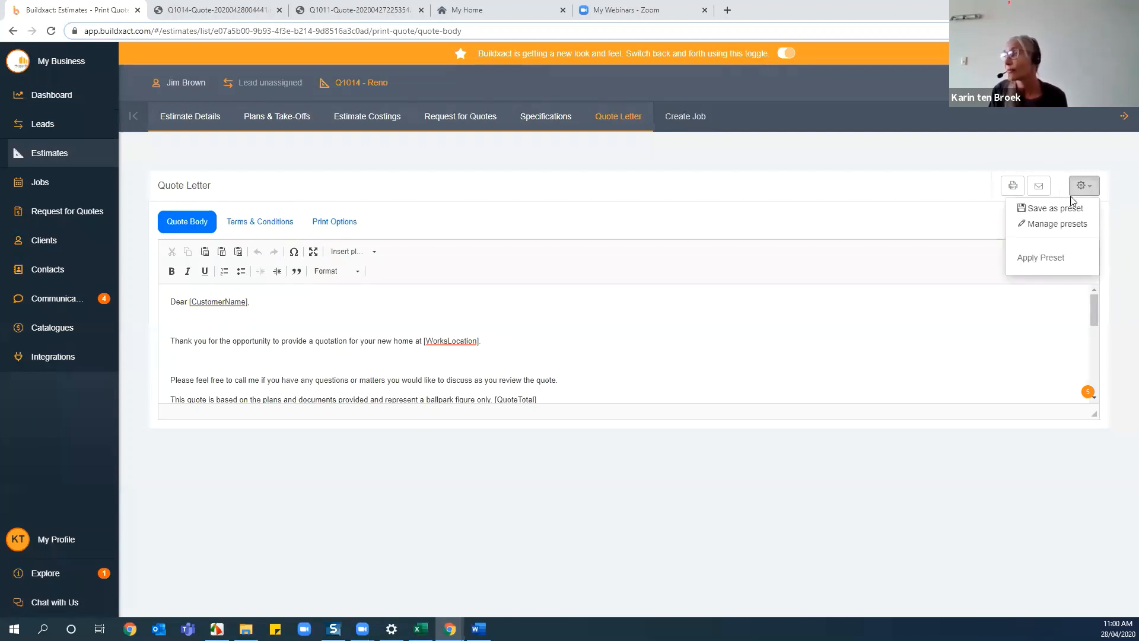
pyautogui.click(1056, 208)
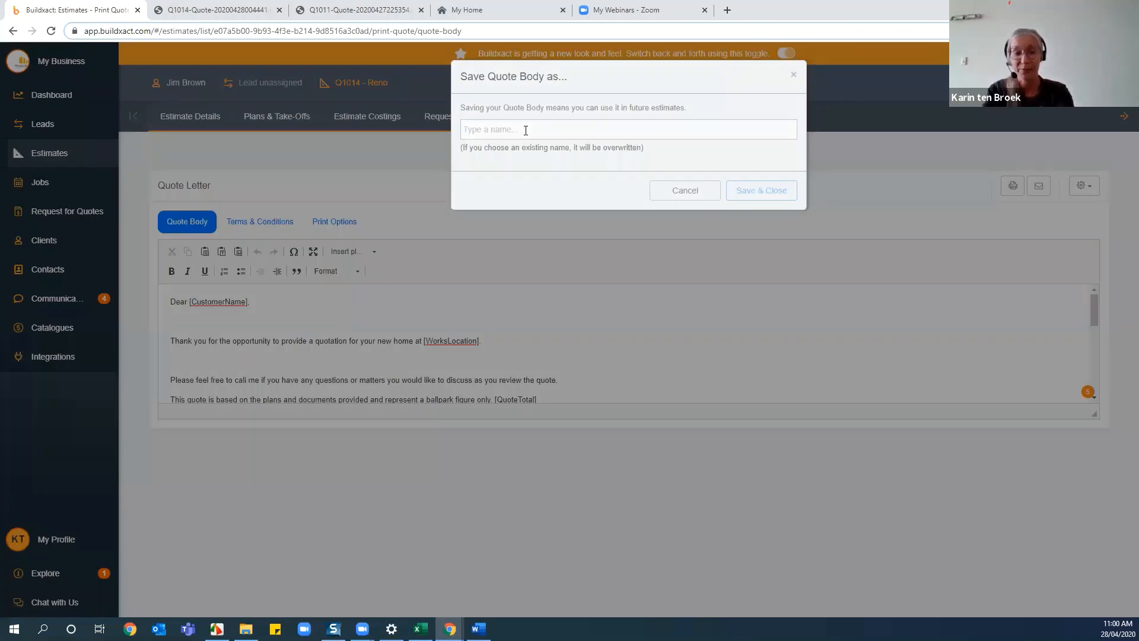
pyautogui.write('reno')
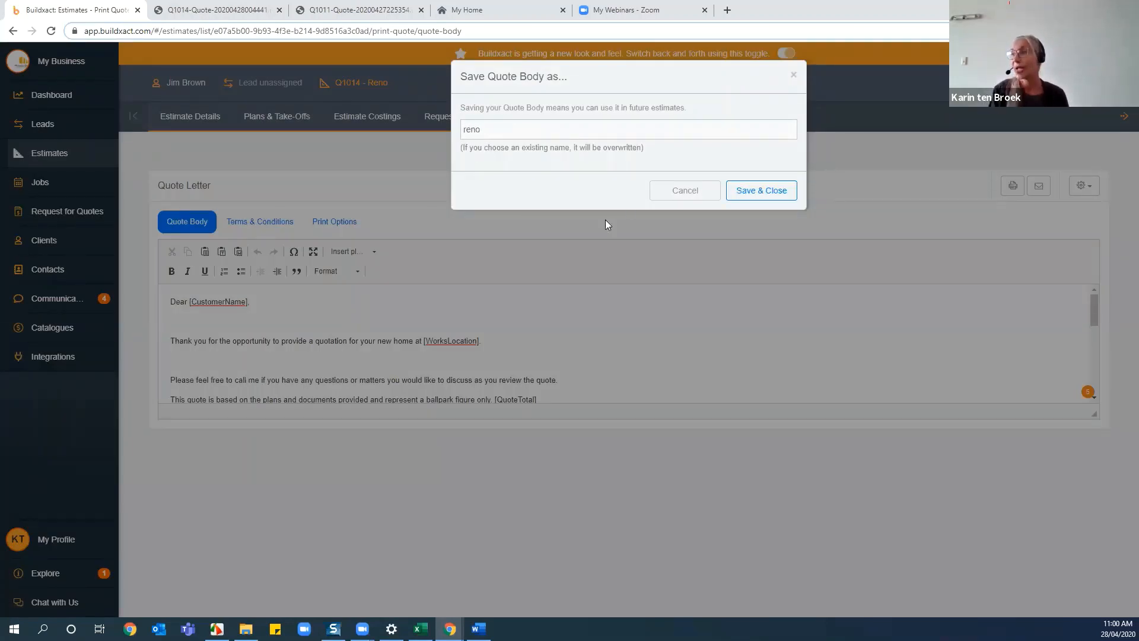
pyautogui.click(734, 190)
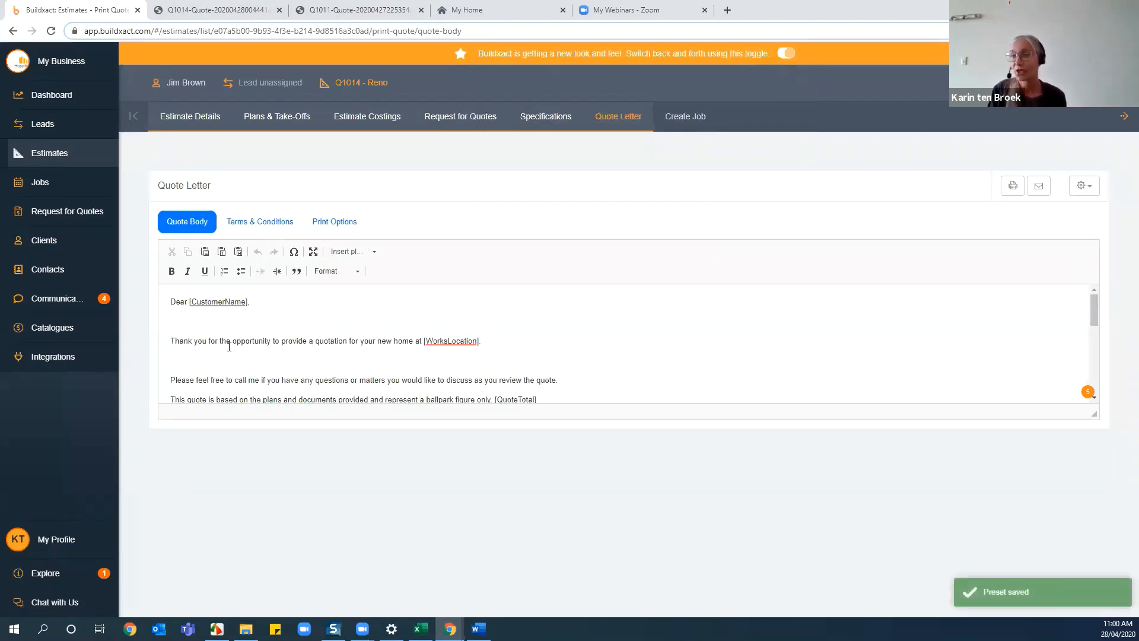
pyautogui.click(1081, 189)
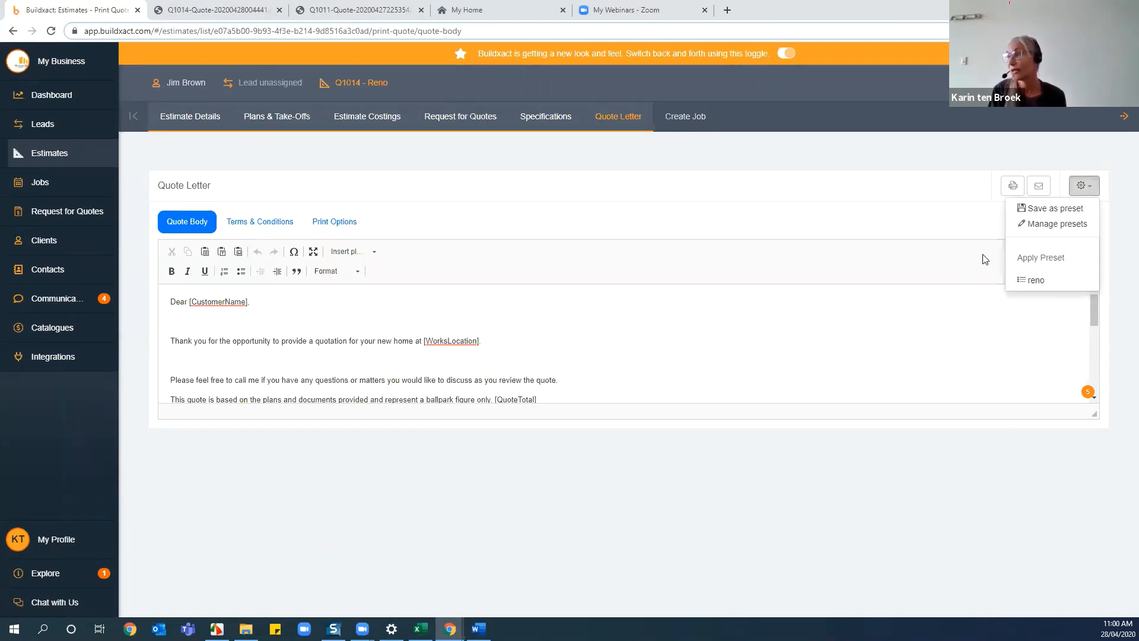
pyautogui.click(1034, 280)
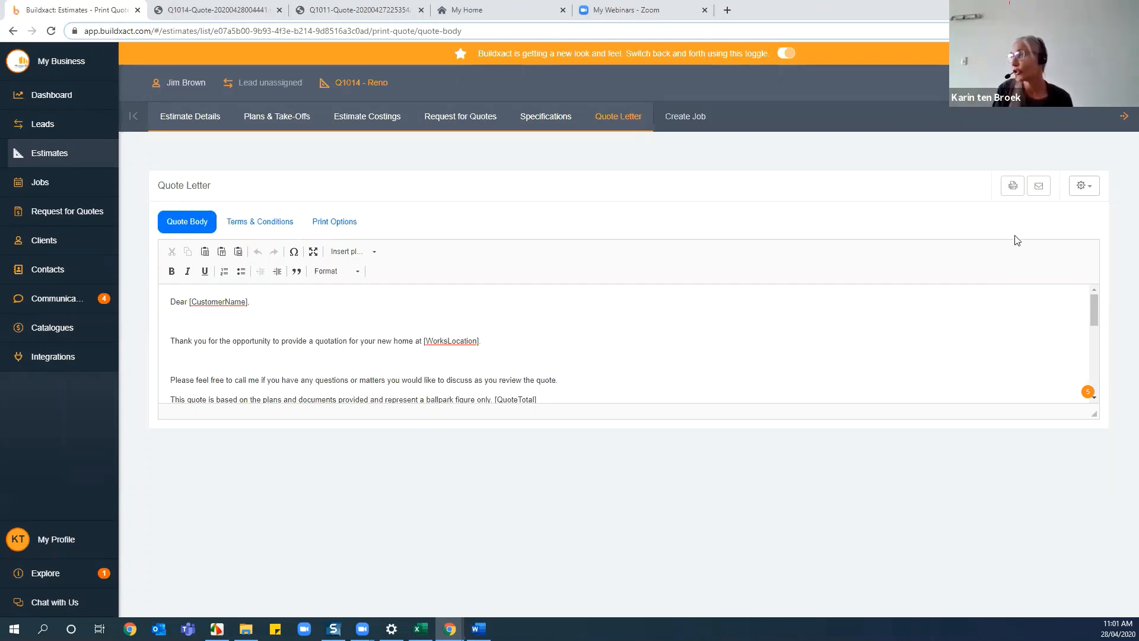
# Step: Generate the customer quote in PDF format and open it for viewing
pyautogui.click(1006, 186)
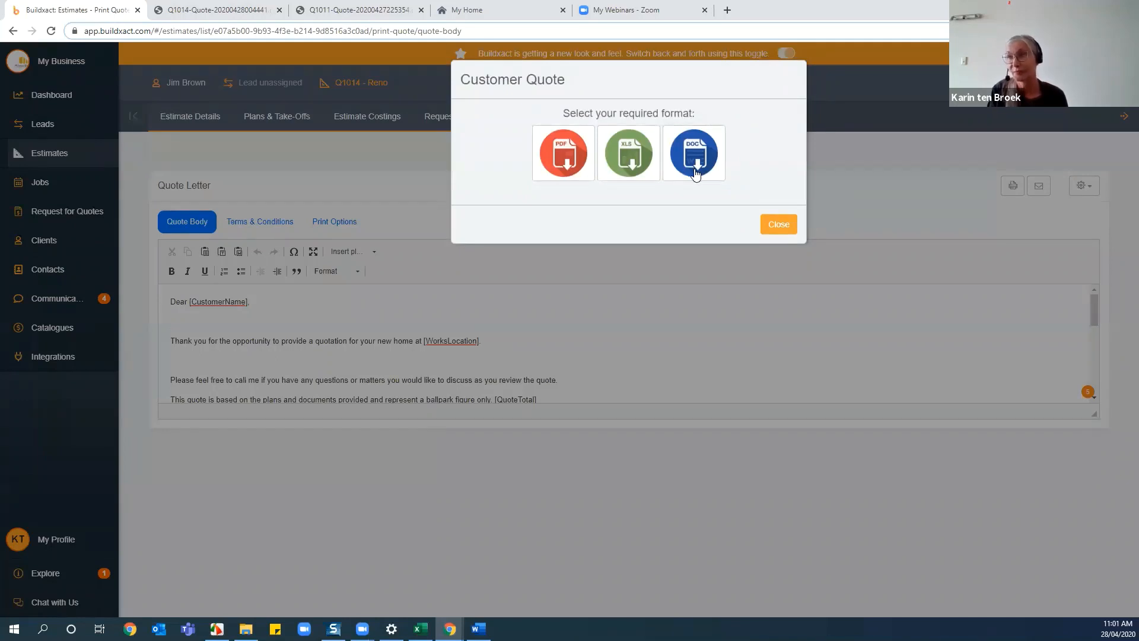
pyautogui.click(562, 156)
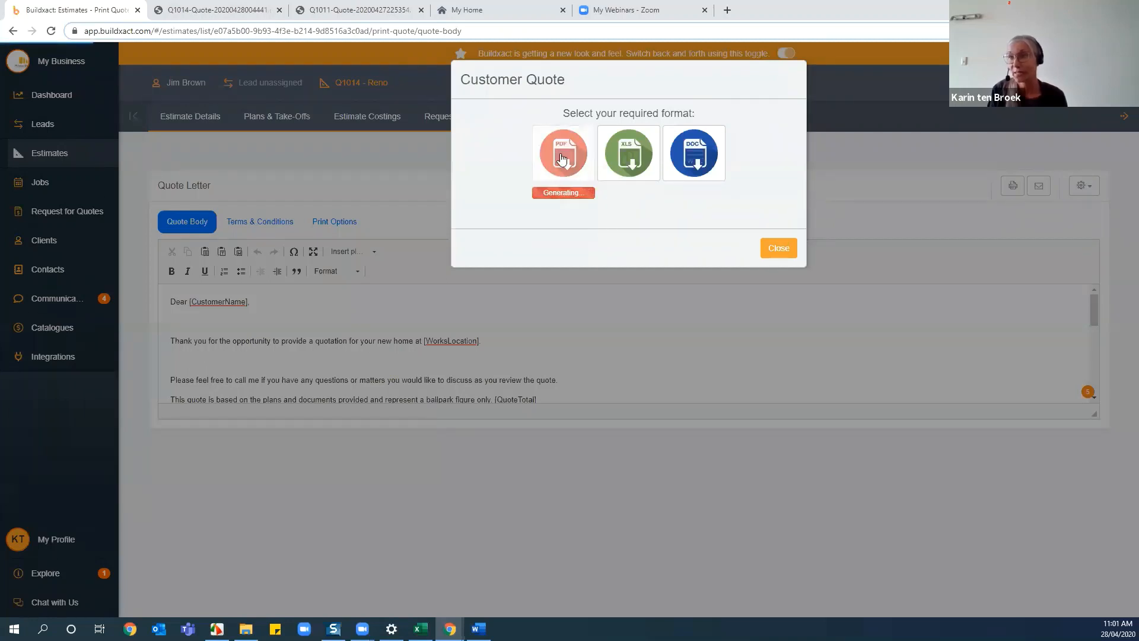
pyautogui.click(564, 193)
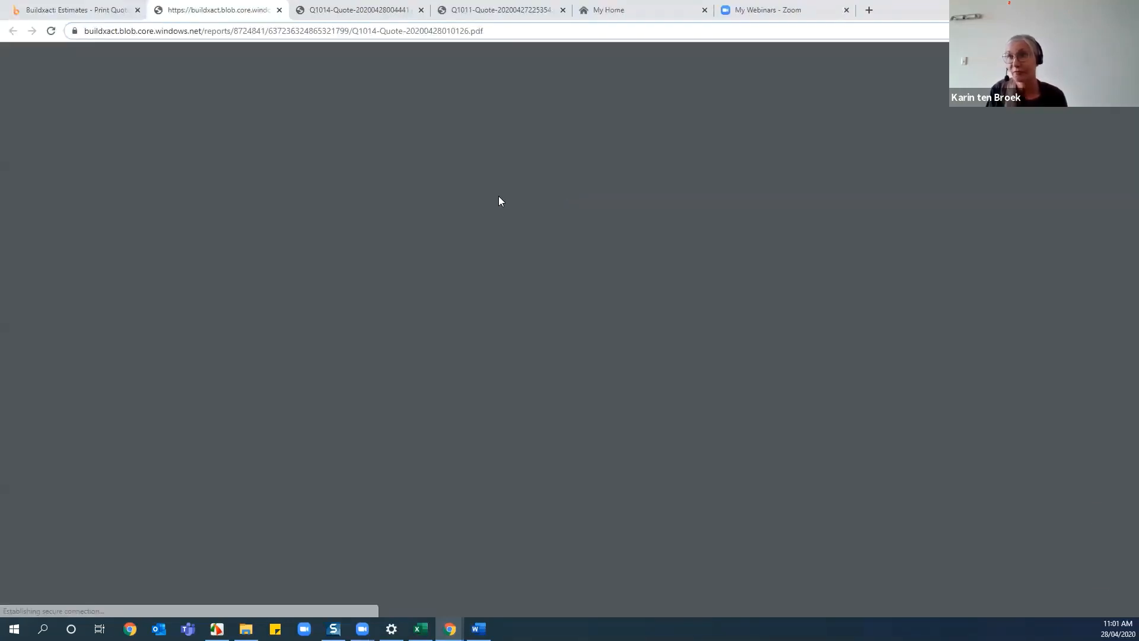
# Step: Review the quote PDF's letter, specifications, prime cost and provisional sum pages, and return to the quote letter
pyautogui.scroll(-6, 501, 238)
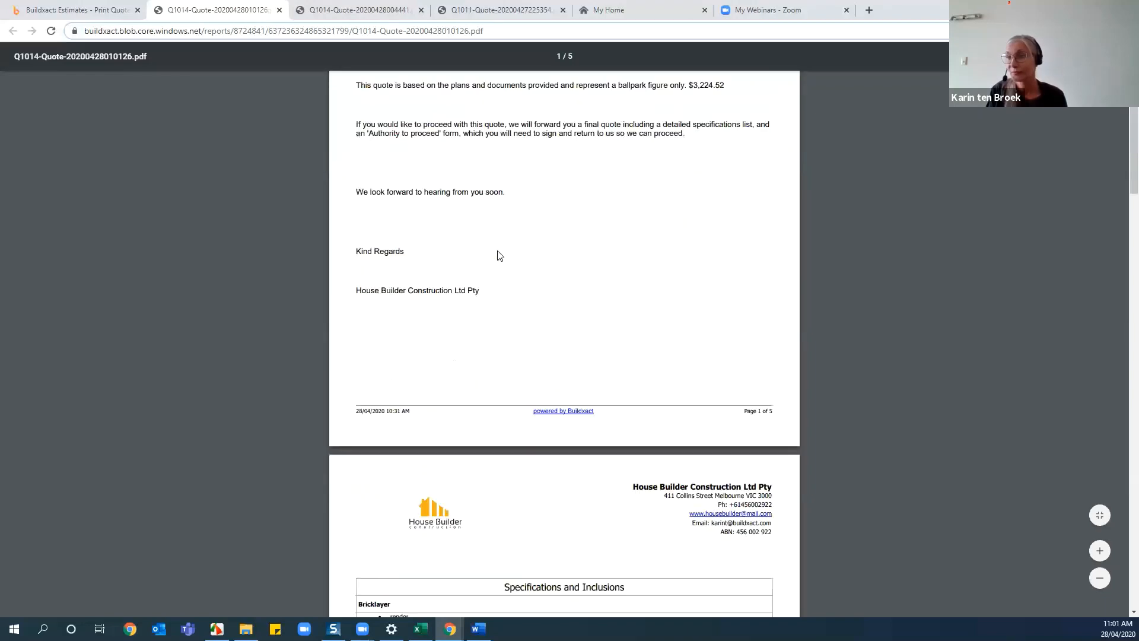
pyautogui.scroll(-1, 500, 256)
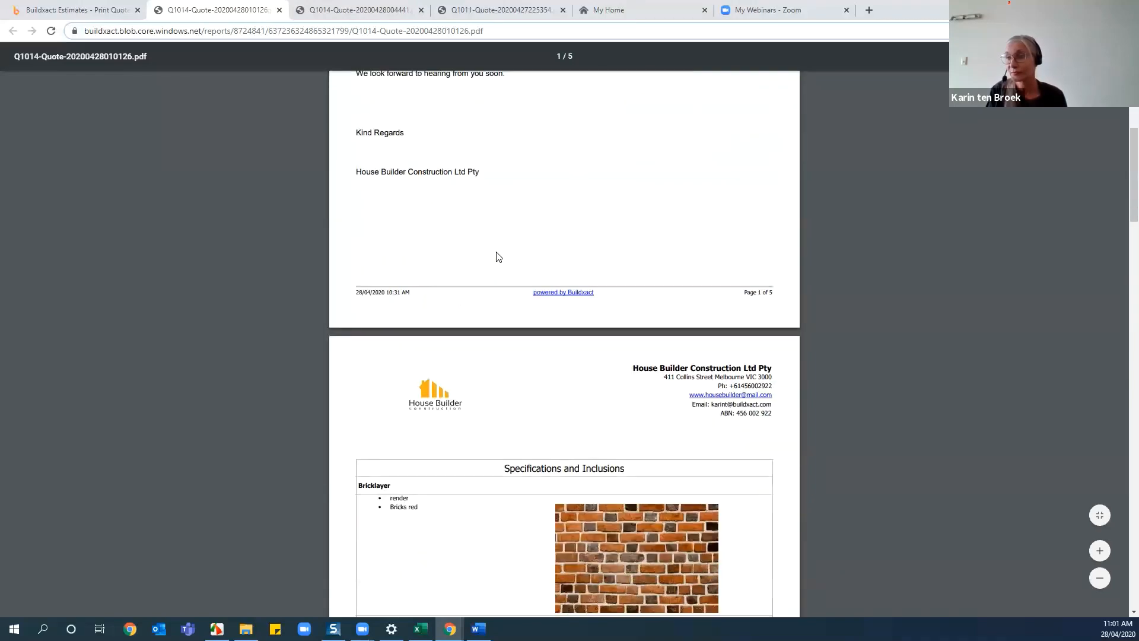
pyautogui.scroll(-18, 497, 255)
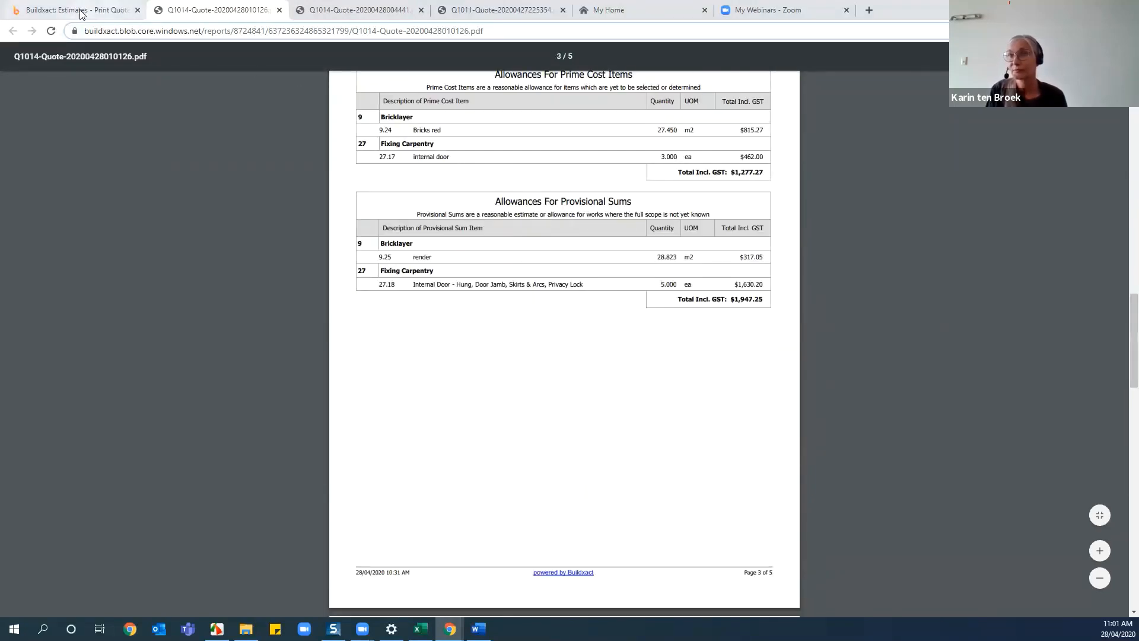
pyautogui.scroll(-1, 402, 203)
pyautogui.scroll(-6, 402, 203)
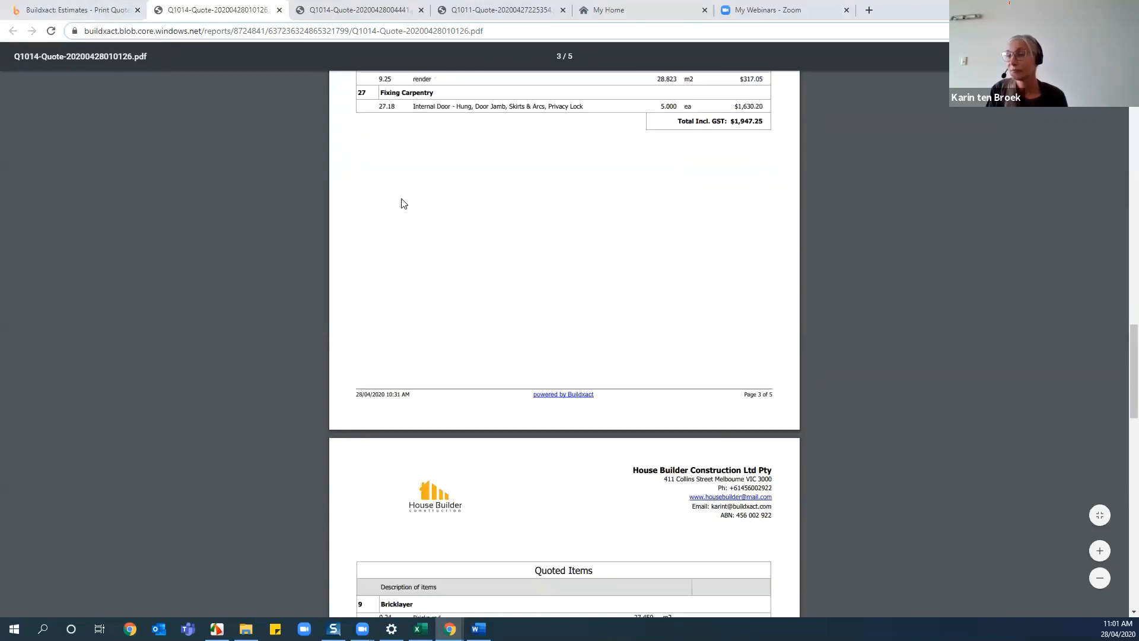
pyautogui.click(100, 8)
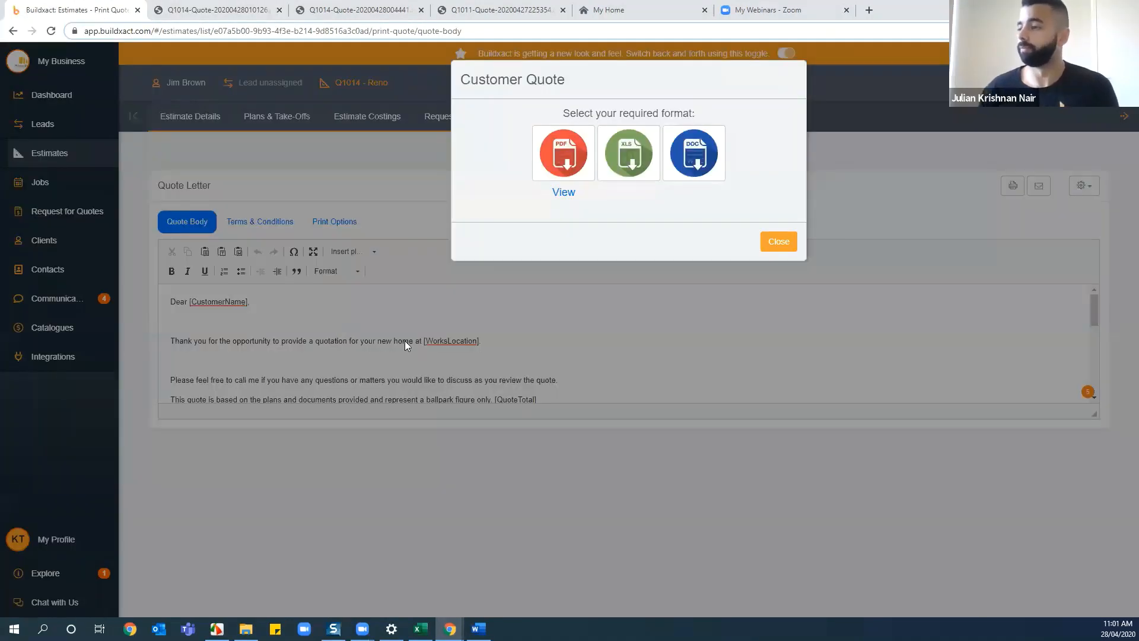
pyautogui.click(772, 241)
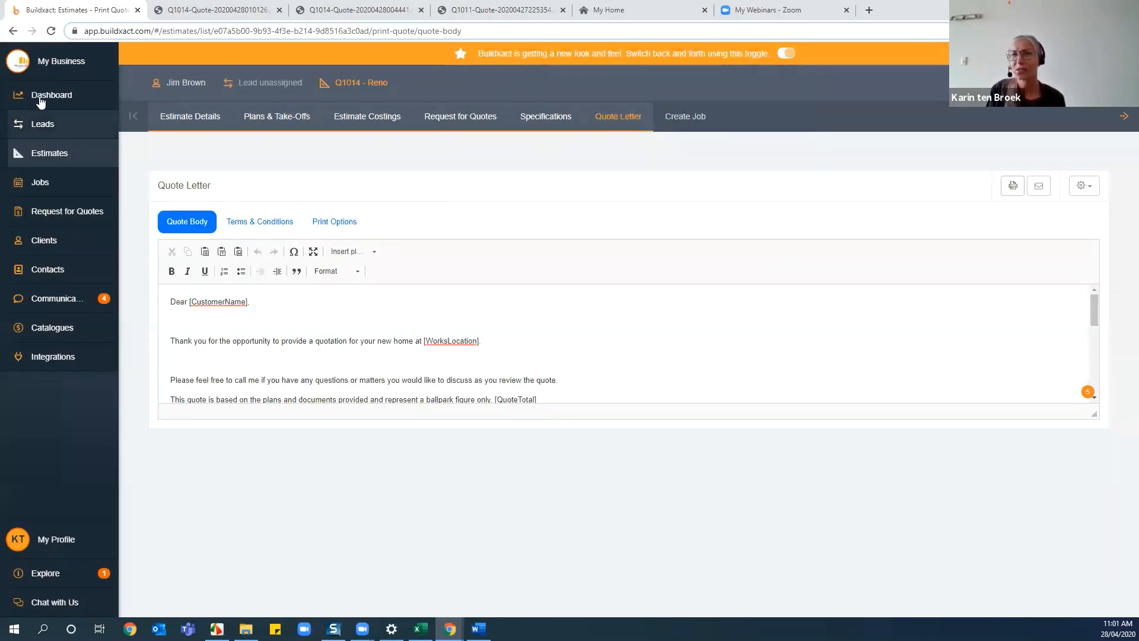
# Step: Change the description of estimate template Q1000 to Reno MASTER and save it
pyautogui.click(46, 153)
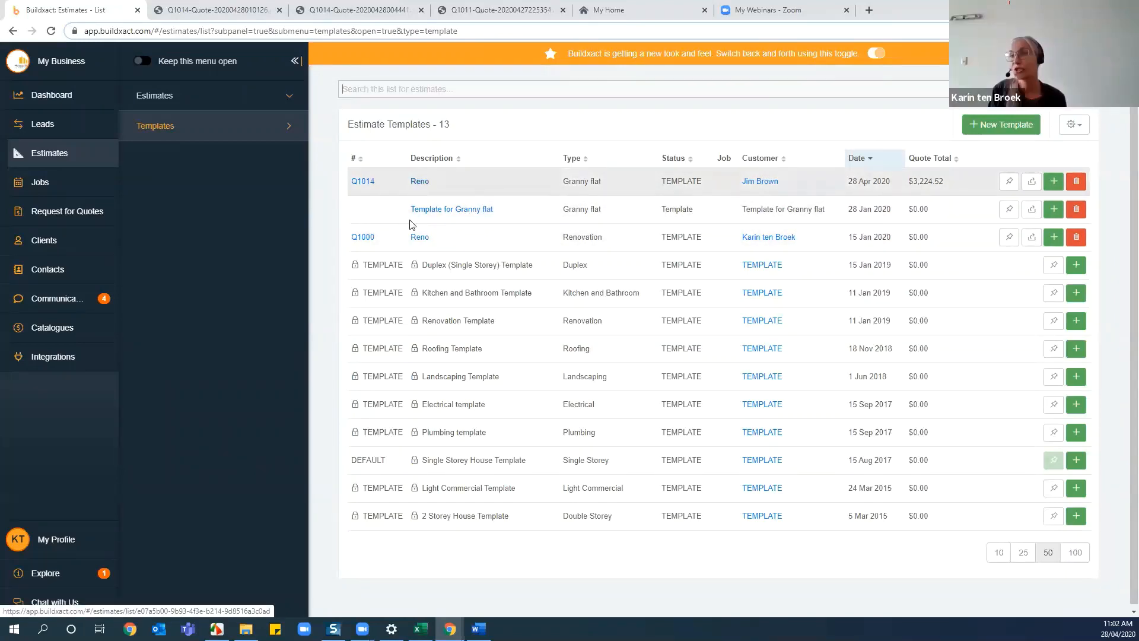
pyautogui.click(418, 237)
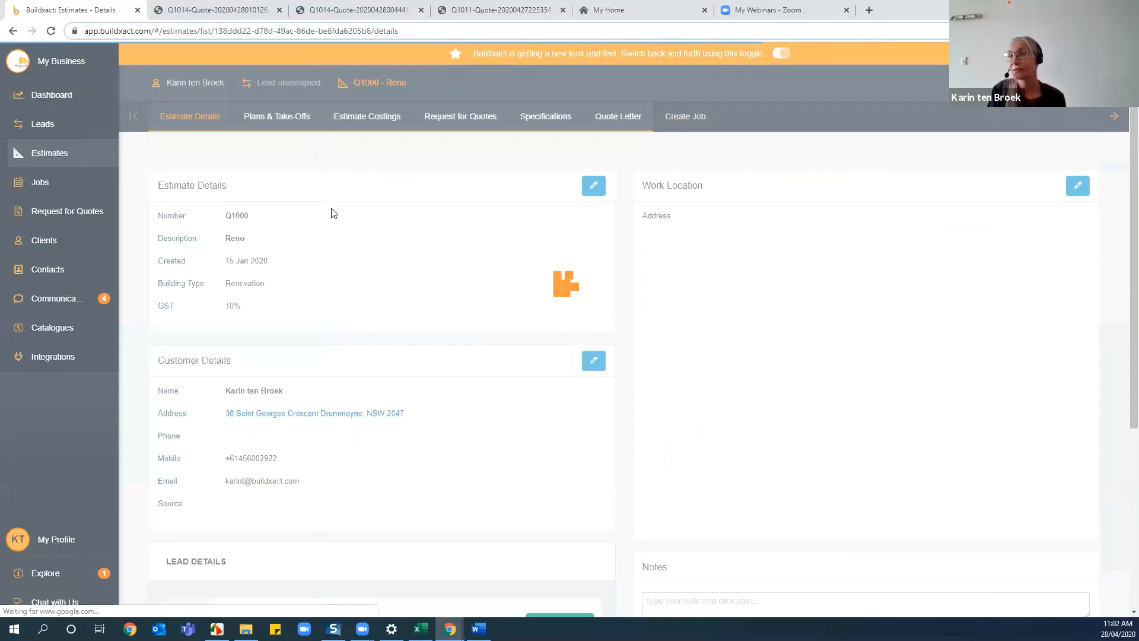
pyautogui.click(593, 185)
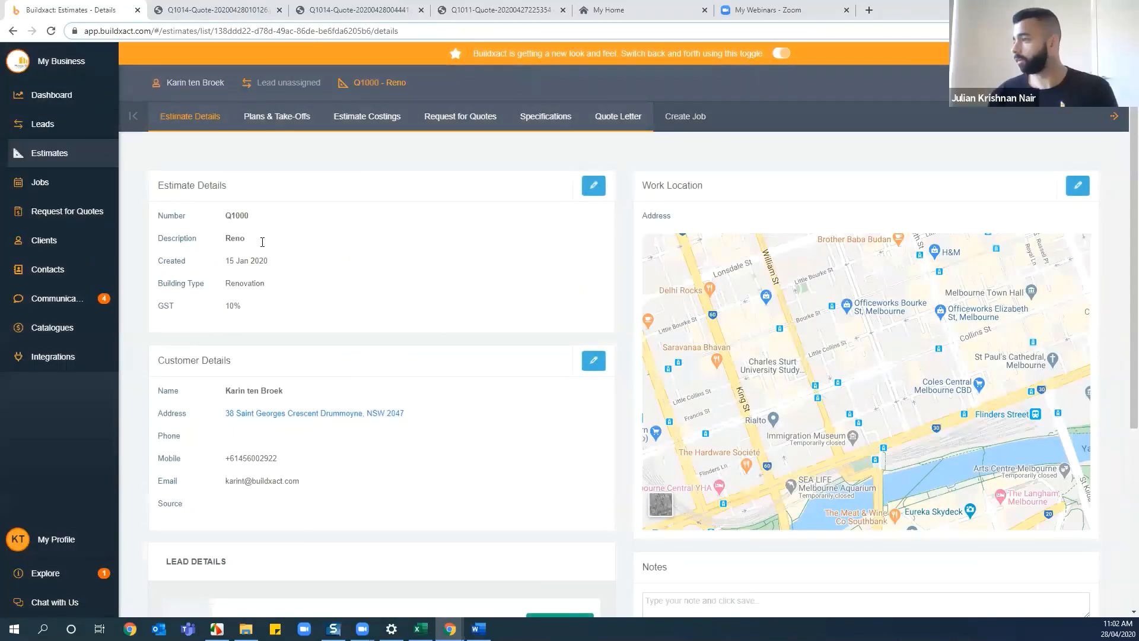
pyautogui.click(205, 275)
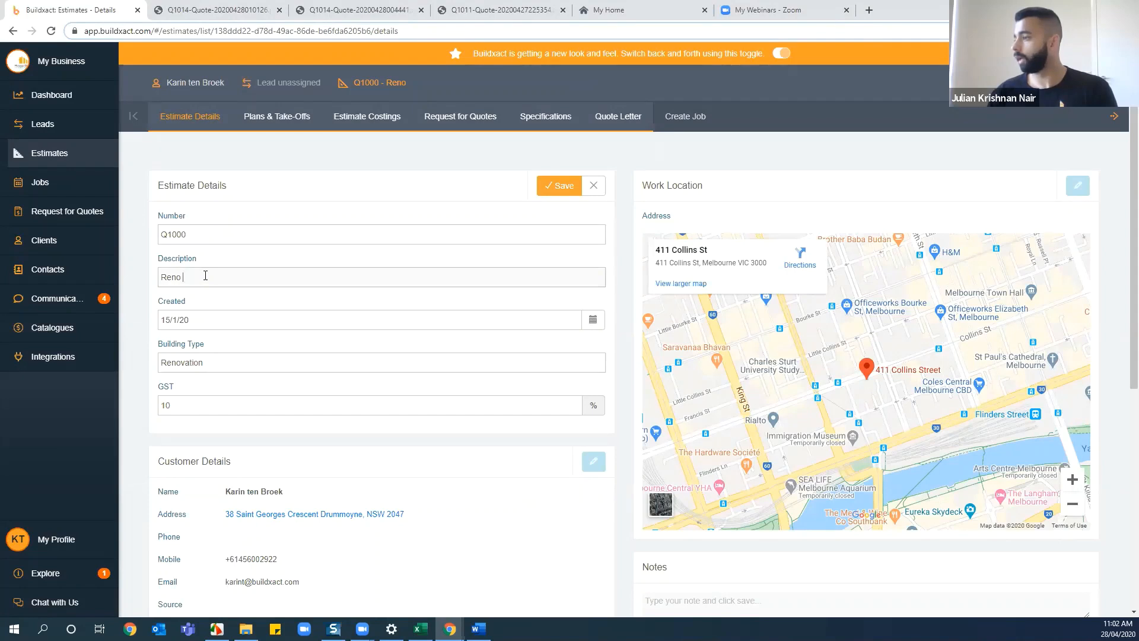
pyautogui.write('MASTER')
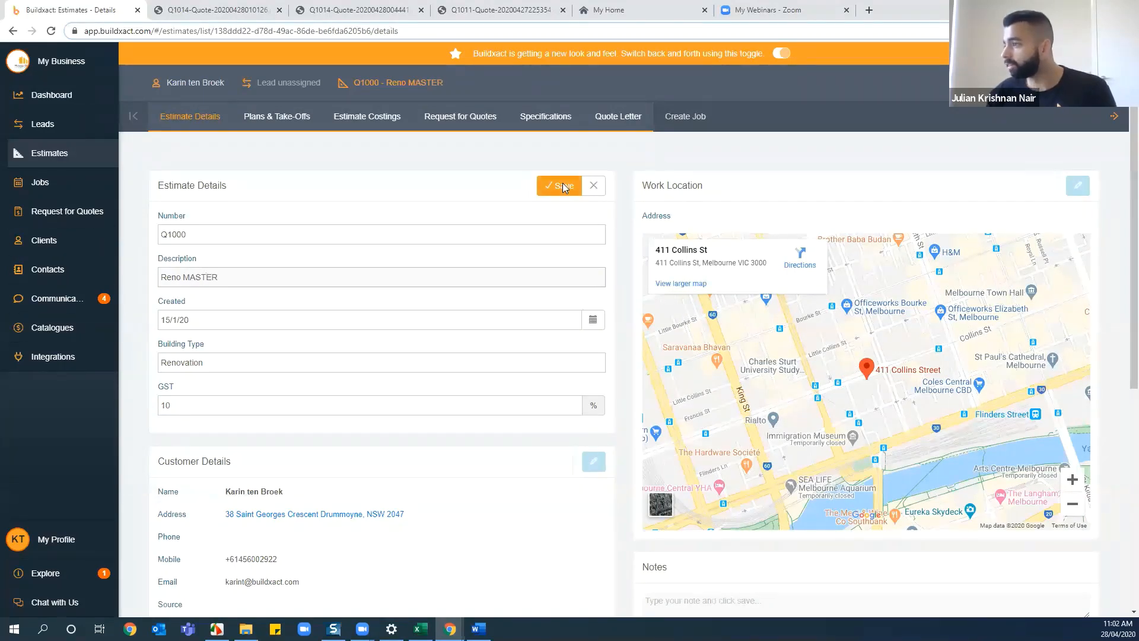
pyautogui.click(562, 185)
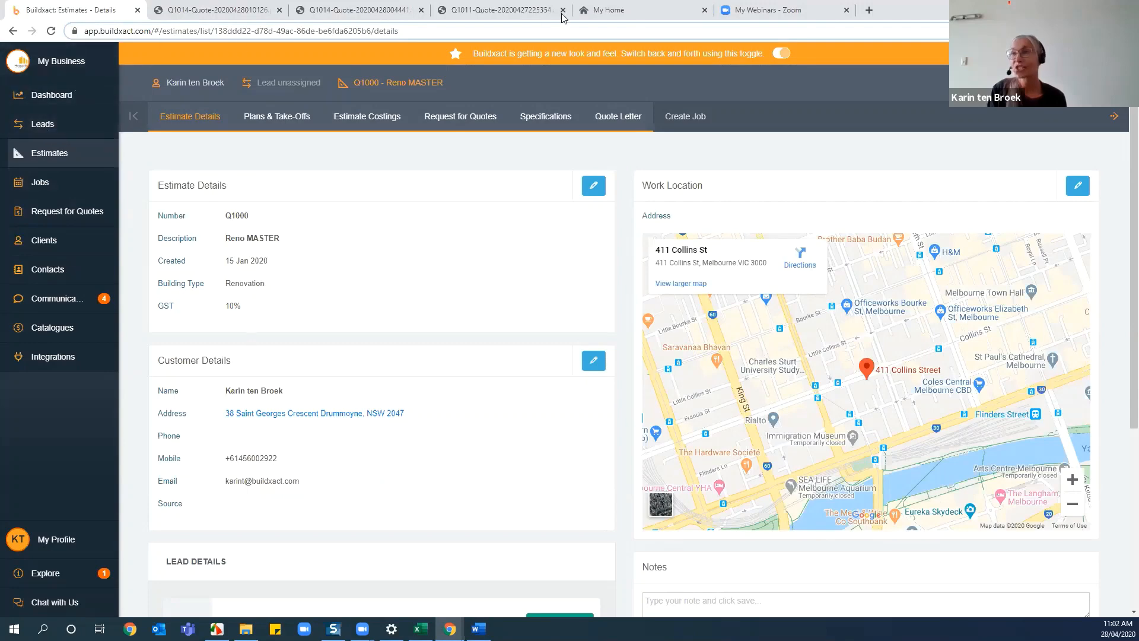
# Step: Switch to the My Home customer portal and send the message TEST in the project's Welcome! topic
pyautogui.click(623, 10)
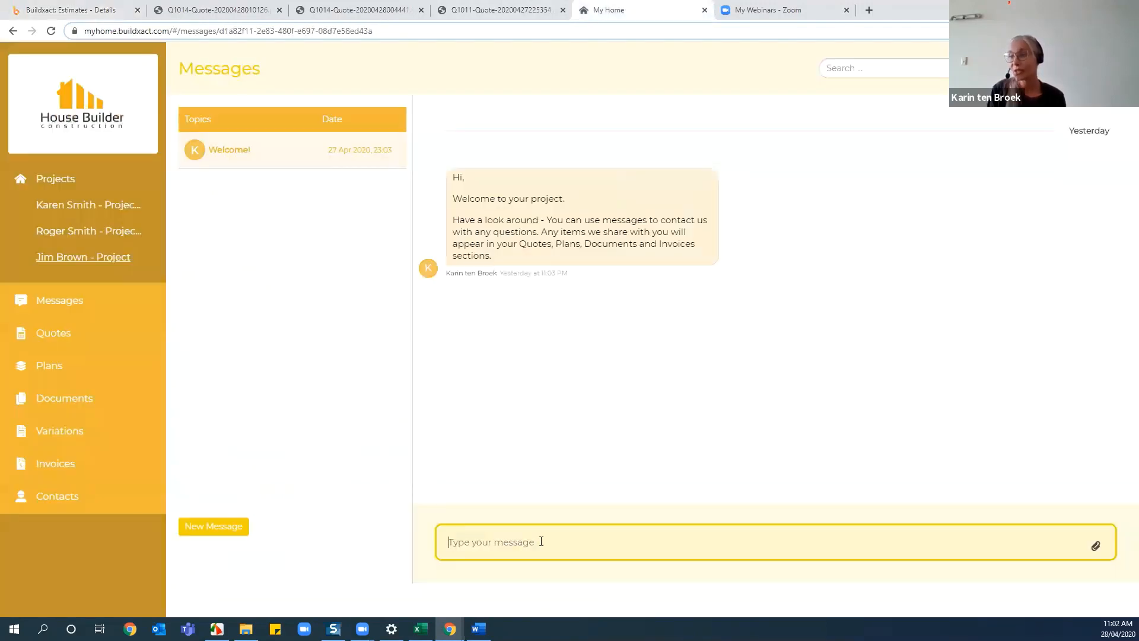
pyautogui.click(463, 551)
pyautogui.write('TEST')
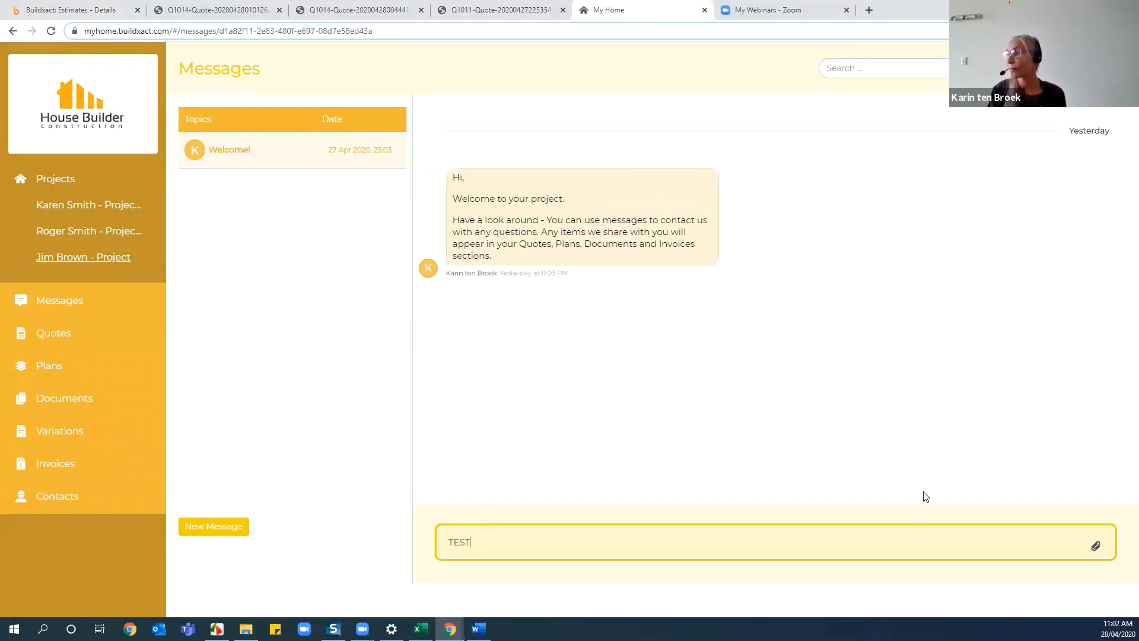
pyautogui.press('Return')
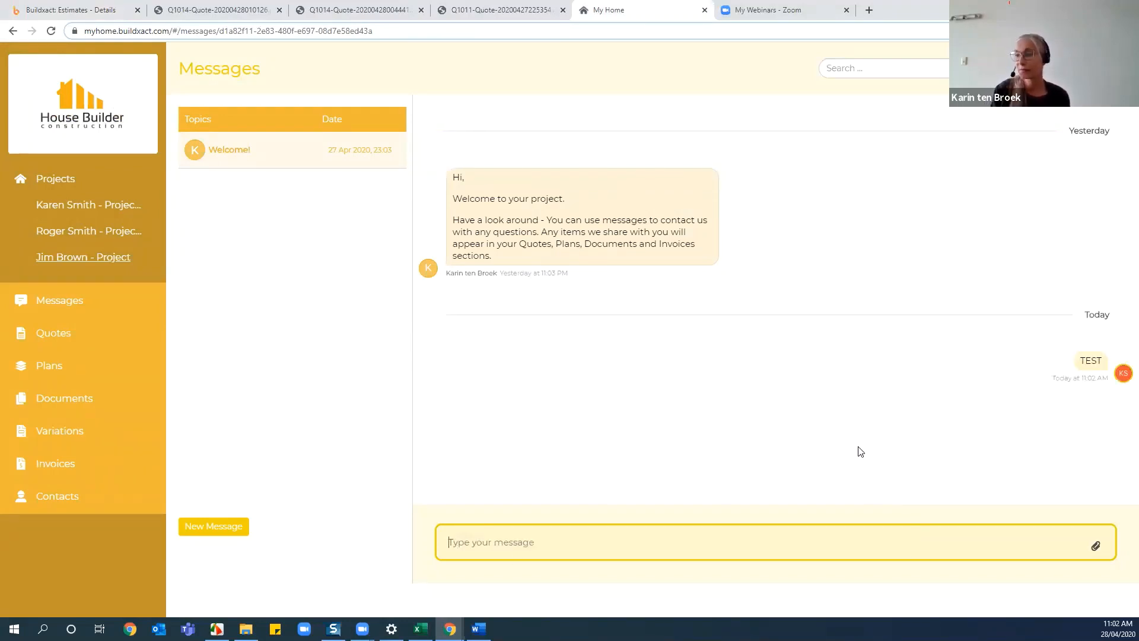
# Step: Switch back to Buildxact and open the list of leads
pyautogui.click(110, 11)
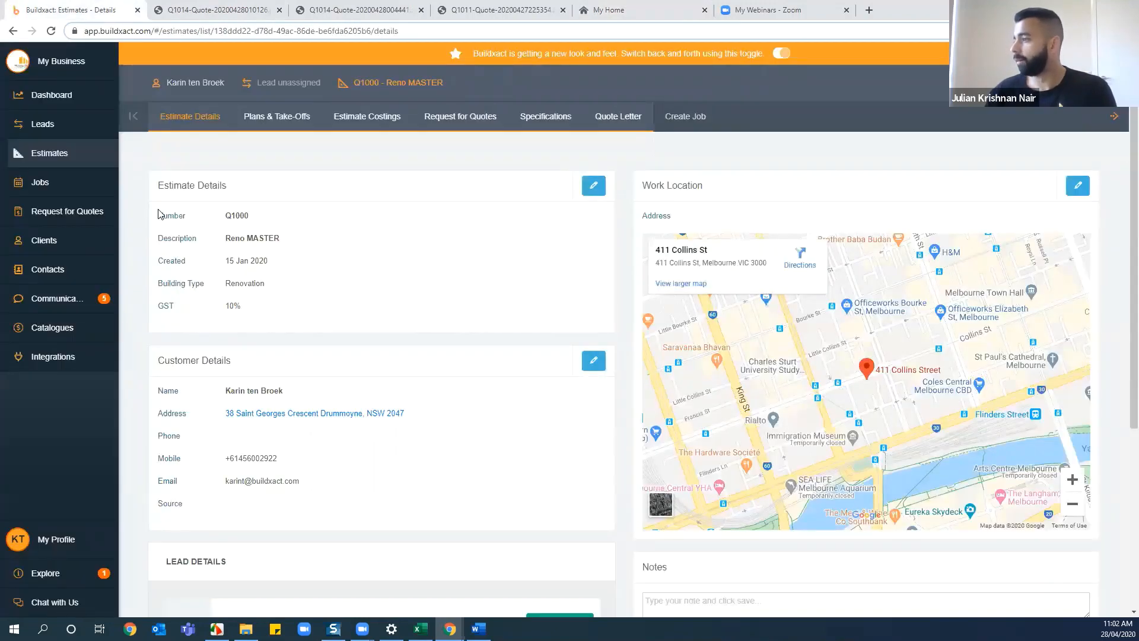
pyautogui.click(51, 125)
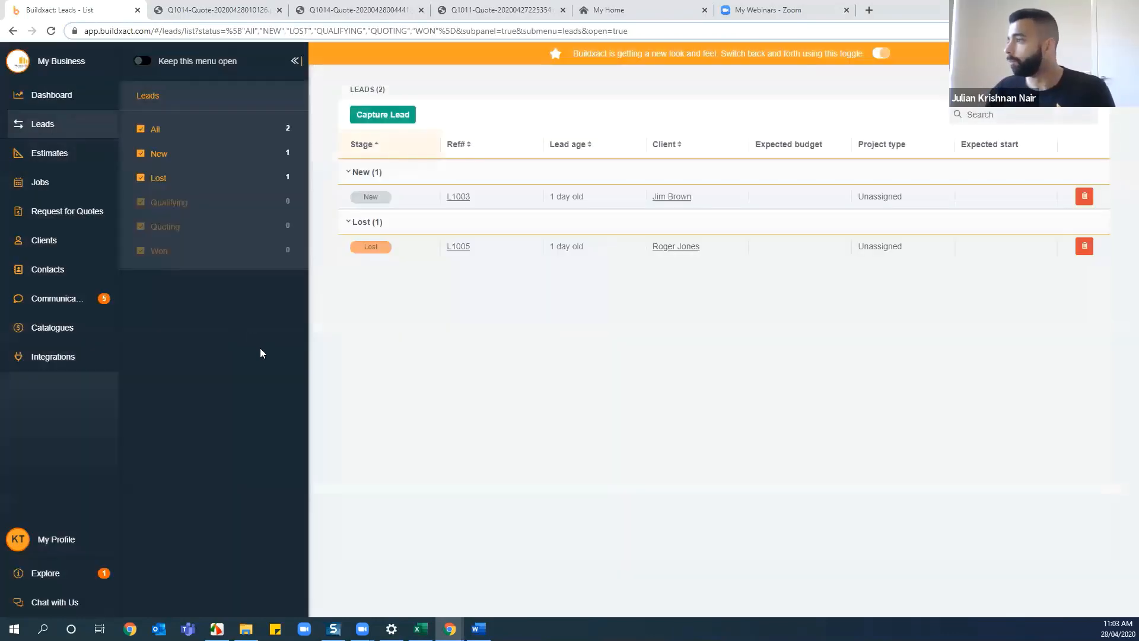